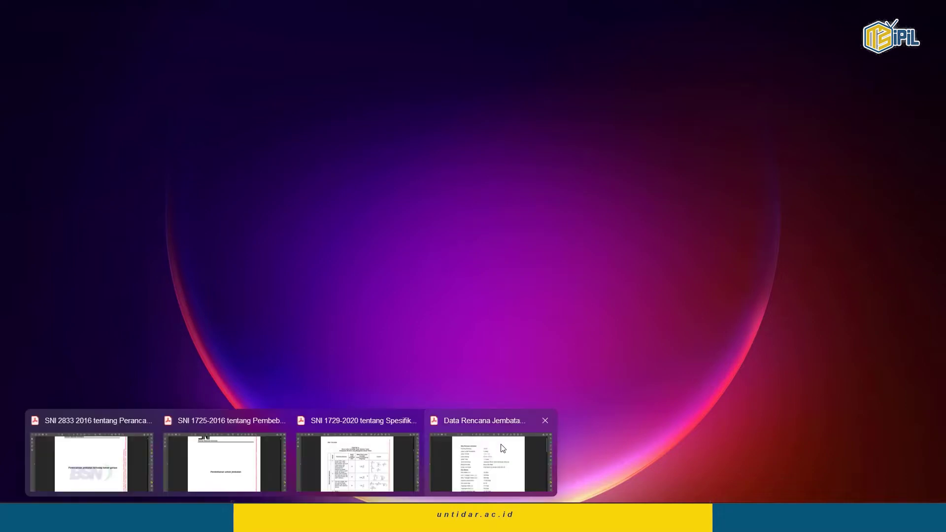
Open Data Rencana Jembatan.pdf and review the bridge plan data and the material data.
{"action": "left_click", "coordinate": [501, 446]}
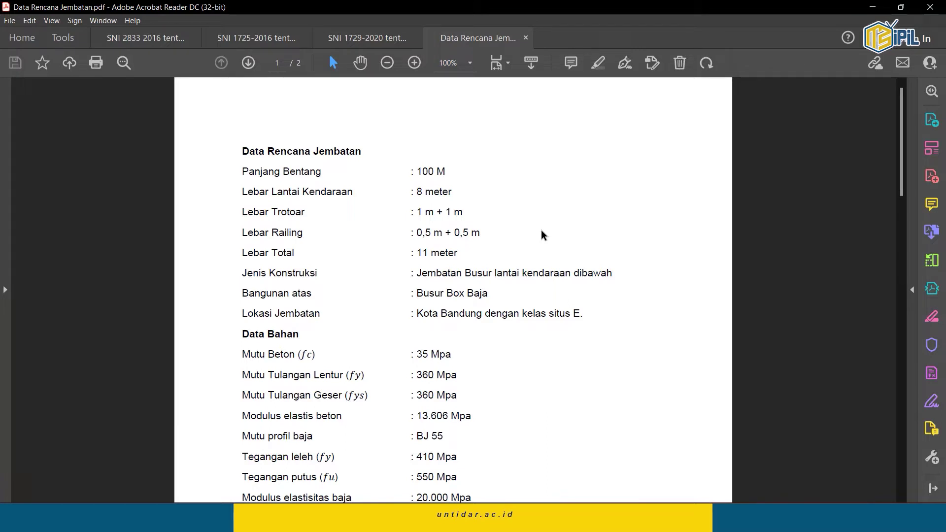
{"action": "scroll", "coordinate": [542, 234], "scroll_direction": "down", "scroll_amount": 3}
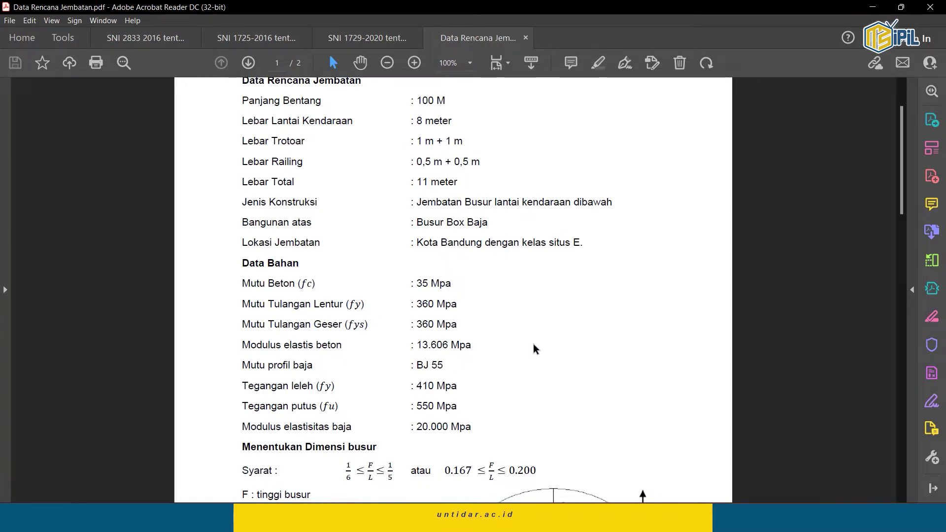
{"action": "scroll", "coordinate": [542, 334], "scroll_direction": "down", "scroll_amount": 4}
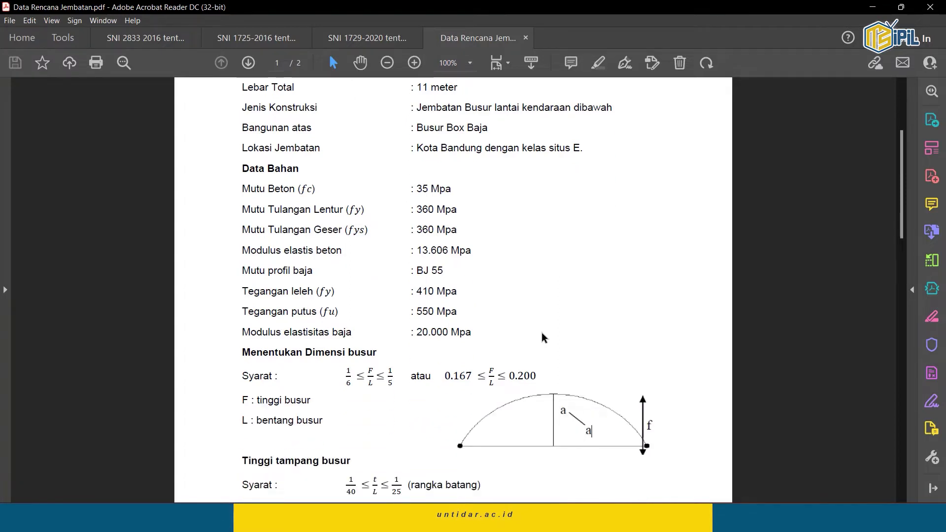
{"action": "scroll", "coordinate": [542, 337], "scroll_direction": "down", "scroll_amount": 1}
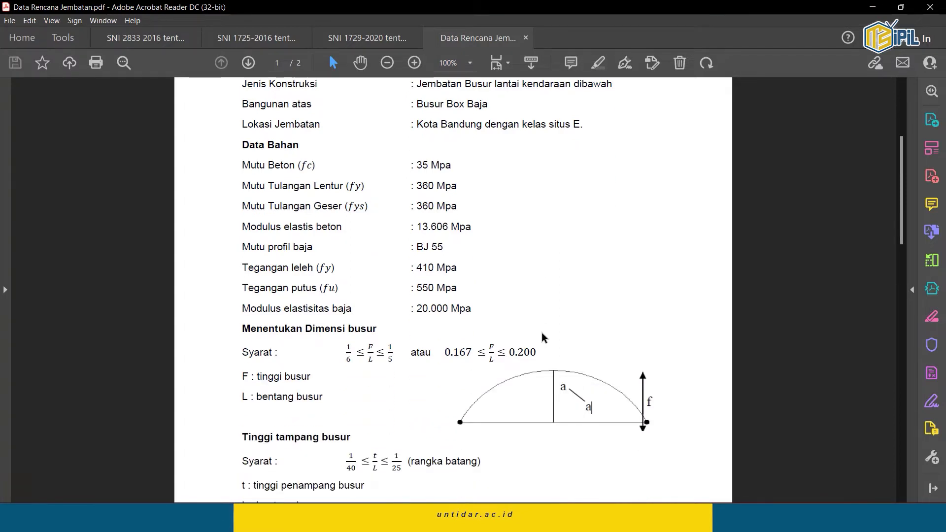
{"action": "scroll", "coordinate": [542, 337], "scroll_direction": "up", "scroll_amount": 3}
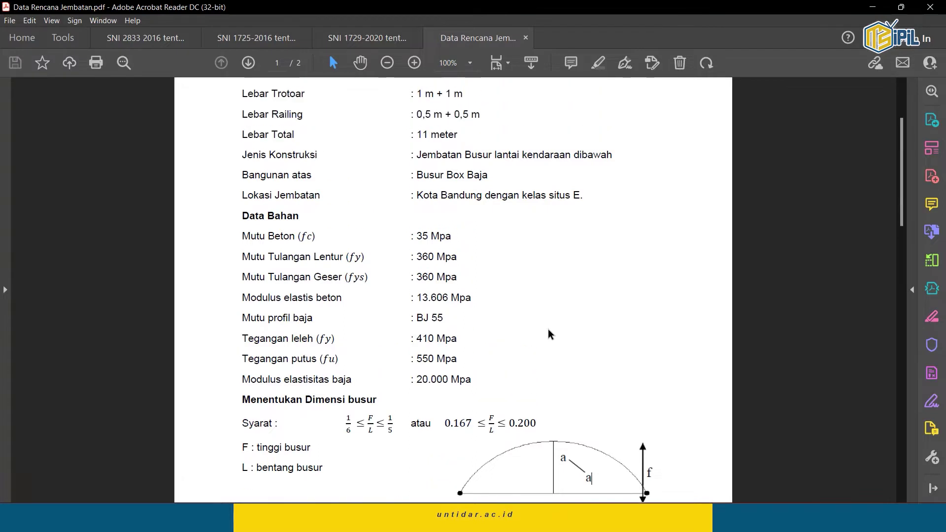
{"action": "scroll", "coordinate": [546, 305], "scroll_direction": "up", "scroll_amount": 1}
{"action": "scroll", "coordinate": [461, 182], "scroll_direction": "down", "scroll_amount": 2}
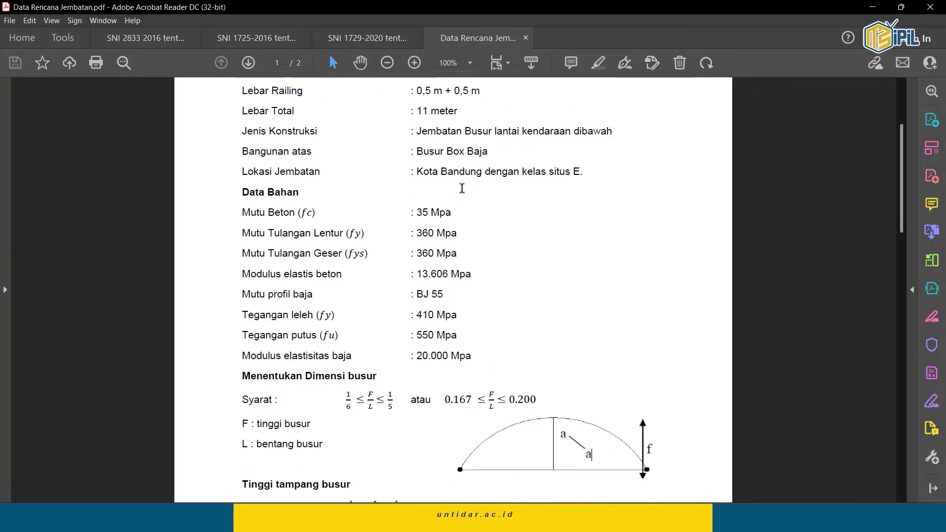
{"action": "scroll", "coordinate": [464, 190], "scroll_direction": "down", "scroll_amount": 1}
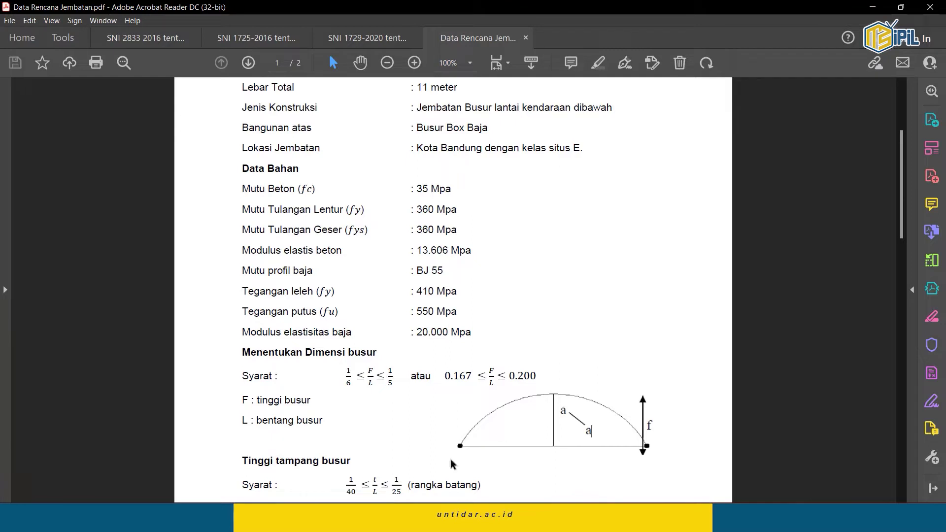
Review the requirements for arch dimensions, arch section height and bridge width, continuing to the response spectrum table on page 2.
{"action": "scroll", "coordinate": [546, 384], "scroll_direction": "down", "scroll_amount": 1}
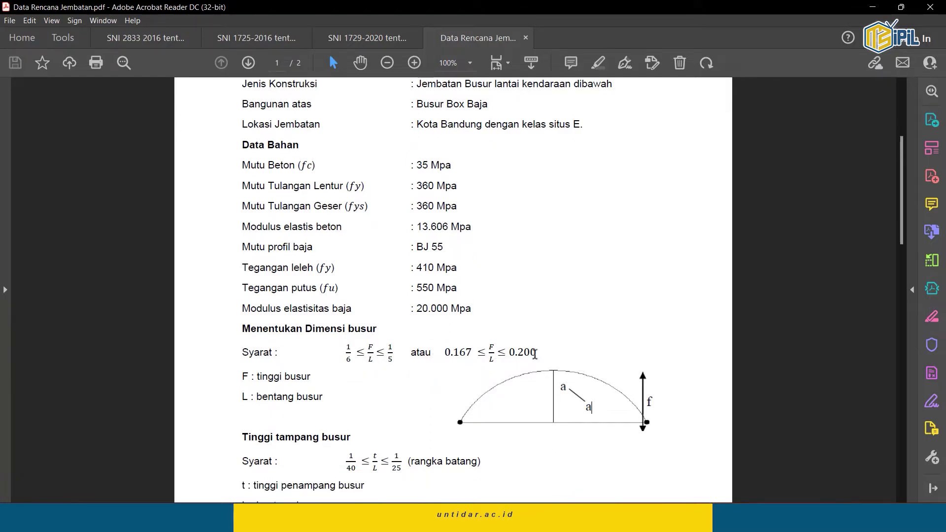
{"action": "scroll", "coordinate": [535, 353], "scroll_direction": "down", "scroll_amount": 2}
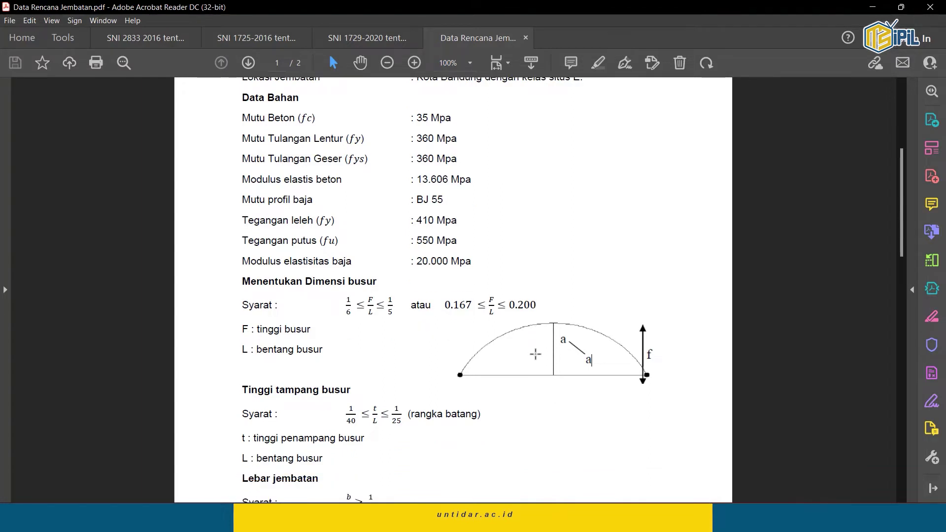
{"action": "scroll", "coordinate": [536, 353], "scroll_direction": "down", "scroll_amount": 1}
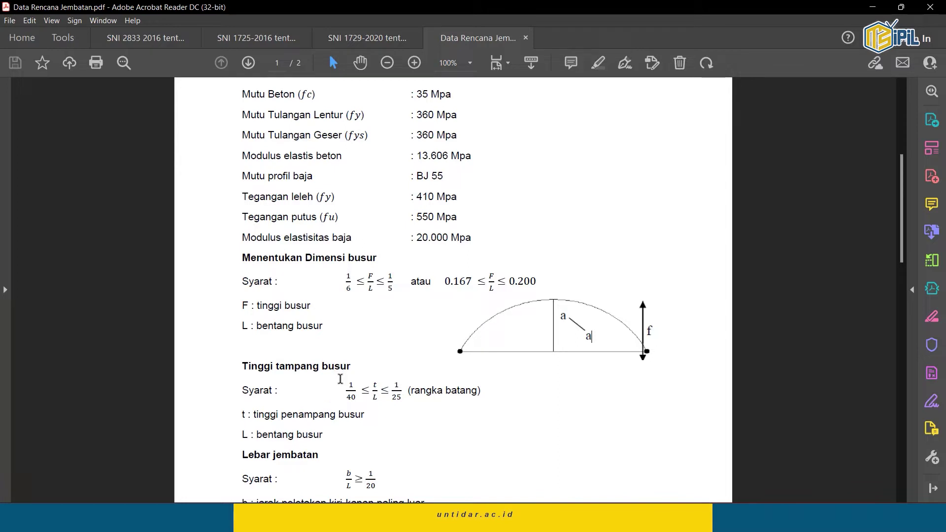
{"action": "scroll", "coordinate": [349, 398], "scroll_direction": "down", "scroll_amount": 1}
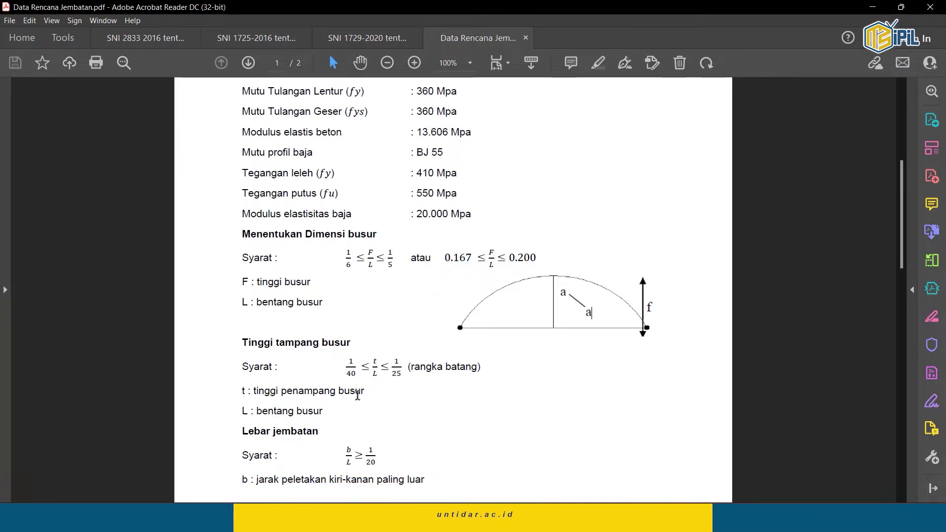
{"action": "scroll", "coordinate": [375, 369], "scroll_direction": "down", "scroll_amount": 1}
{"action": "scroll", "coordinate": [376, 368], "scroll_direction": "down", "scroll_amount": 1}
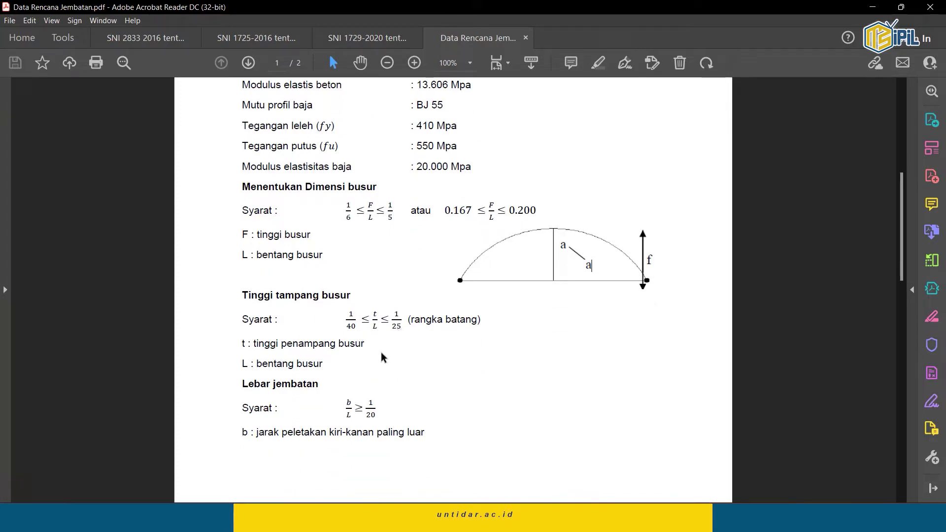
{"action": "scroll", "coordinate": [460, 328], "scroll_direction": "down", "scroll_amount": 10}
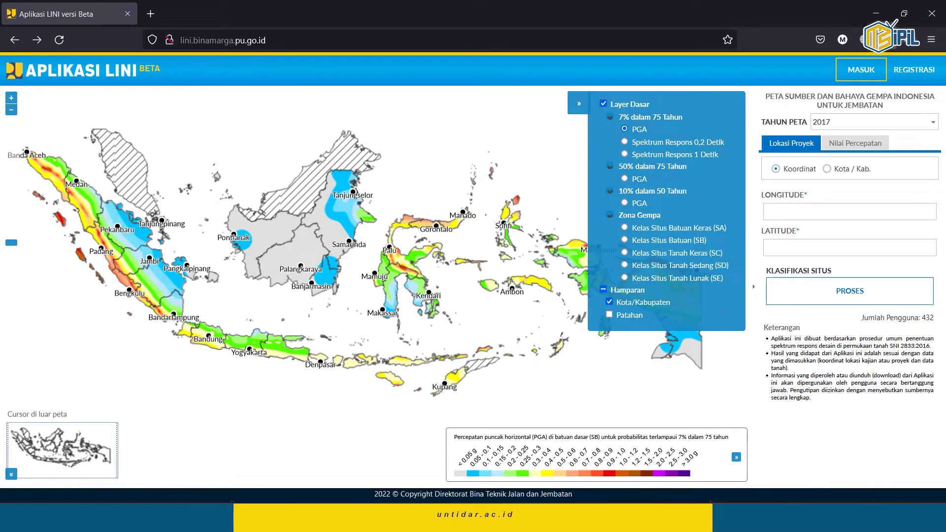
Return from the LINI map website to Acrobat Reader and view the cover pages of SNI 2833:2016 and SNI 1725:2016.
{"action": "left_click", "coordinate": [888, 11]}
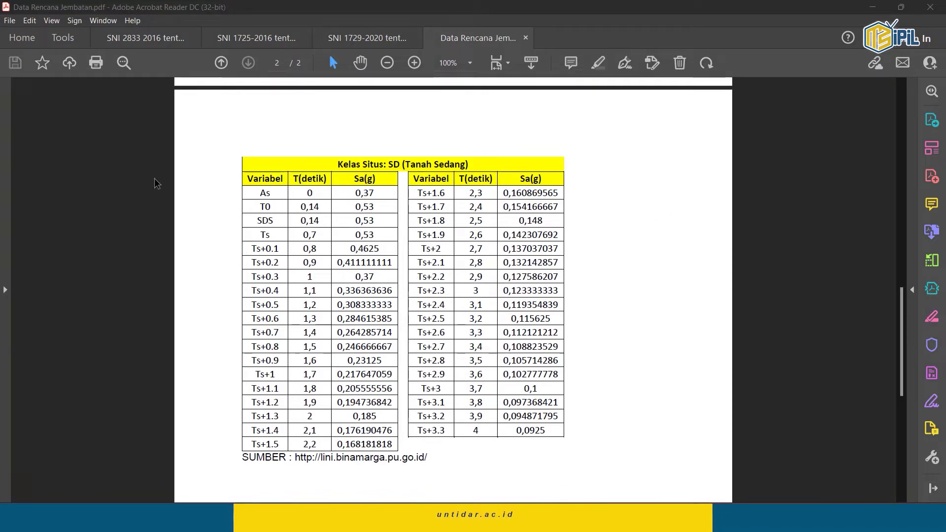
{"action": "left_click", "coordinate": [147, 44]}
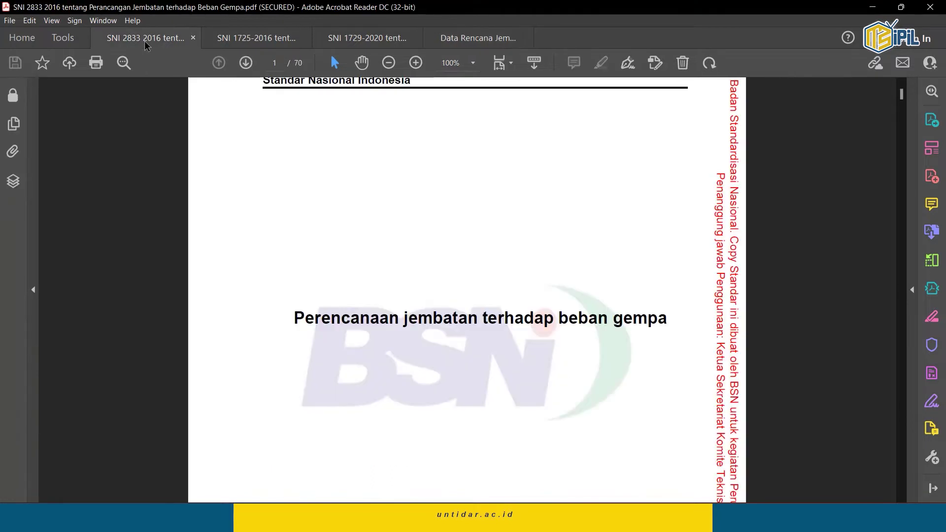
{"action": "scroll", "coordinate": [505, 262], "scroll_direction": "up", "scroll_amount": 3}
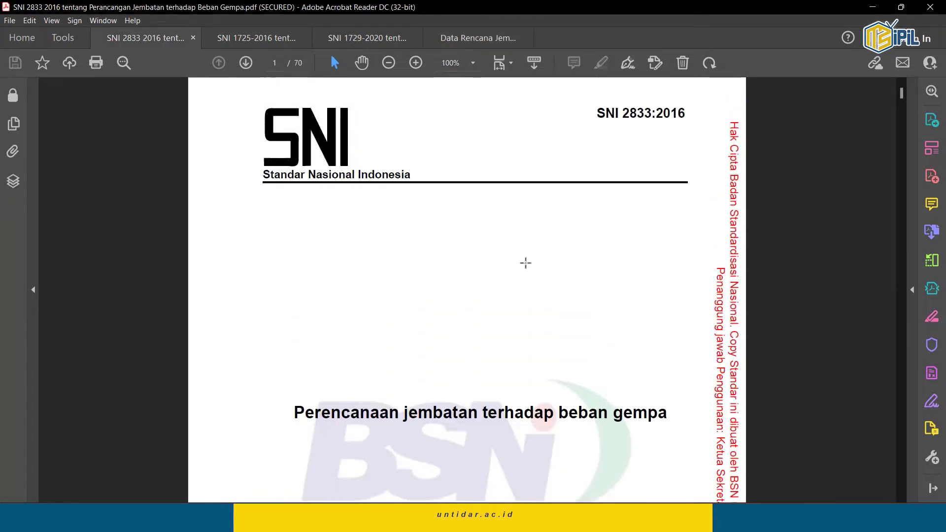
{"action": "scroll", "coordinate": [636, 187], "scroll_direction": "down", "scroll_amount": 2}
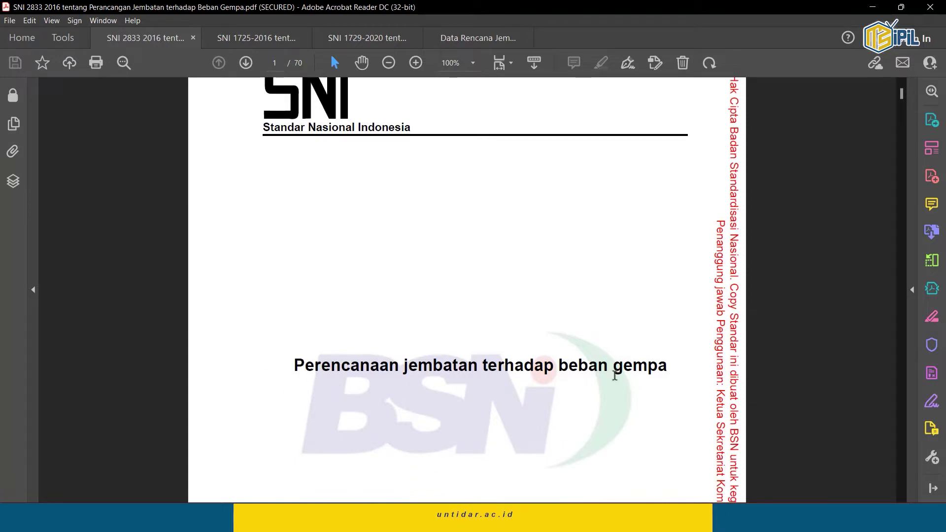
{"action": "left_click", "coordinate": [255, 37]}
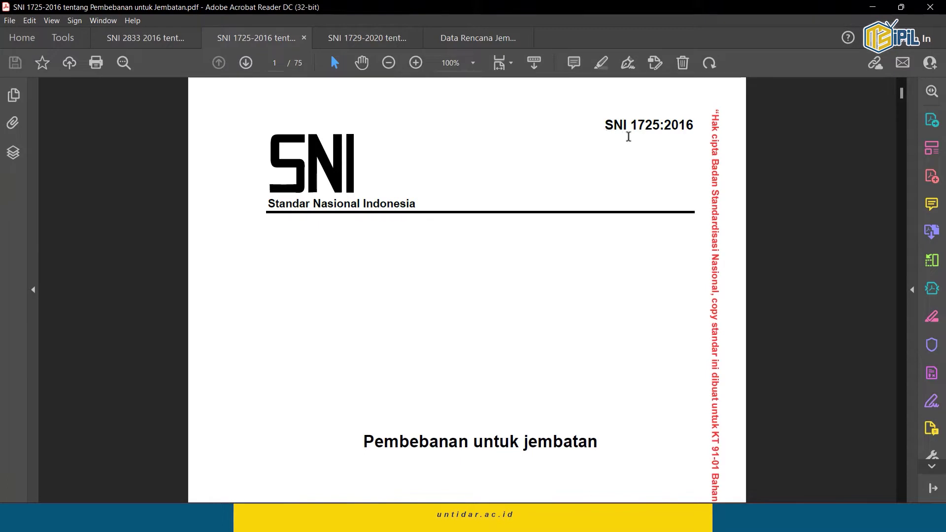
{"action": "scroll", "coordinate": [580, 243], "scroll_direction": "down", "scroll_amount": 1}
{"action": "scroll", "coordinate": [580, 244], "scroll_direction": "down", "scroll_amount": 2}
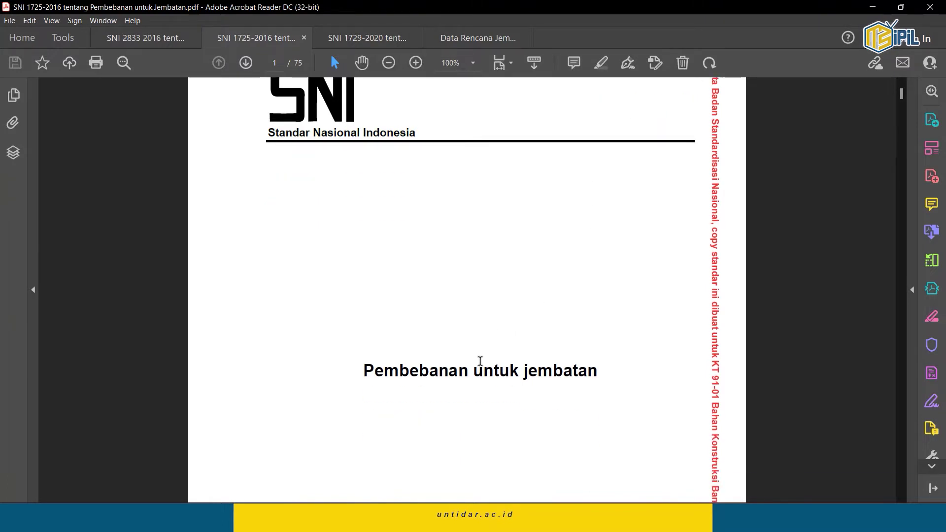
Switch to the SNI 1729:2020 document and show its cover page on page 6.
{"action": "left_click", "coordinate": [376, 39]}
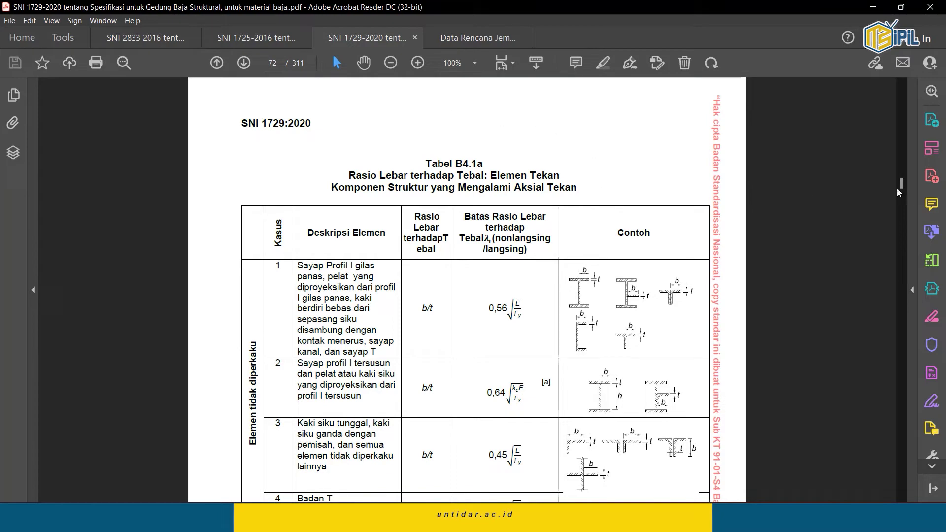
{"action": "left_click_drag", "start_coordinate": [901, 184], "coordinate": [909, 85]}
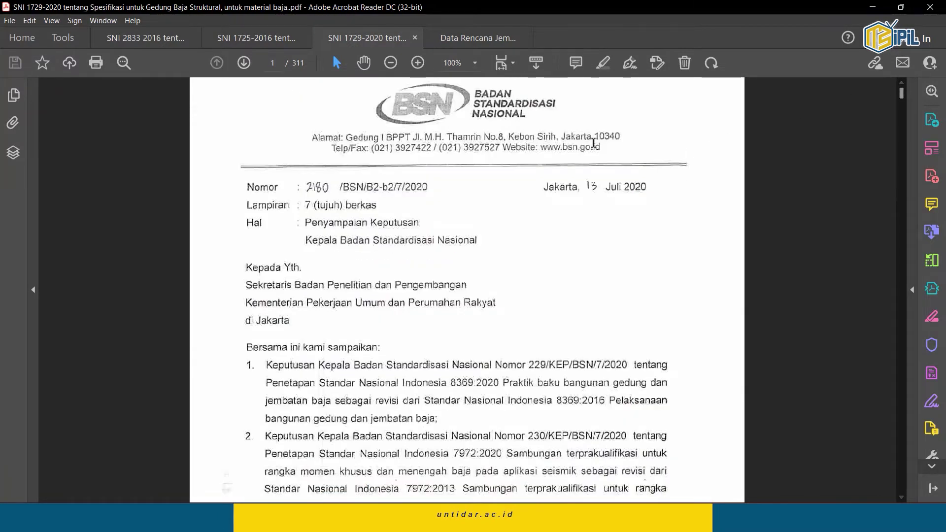
{"action": "left_click", "coordinate": [243, 64]}
{"action": "left_click", "coordinate": [243, 63]}
{"action": "left_click", "coordinate": [243, 63]}
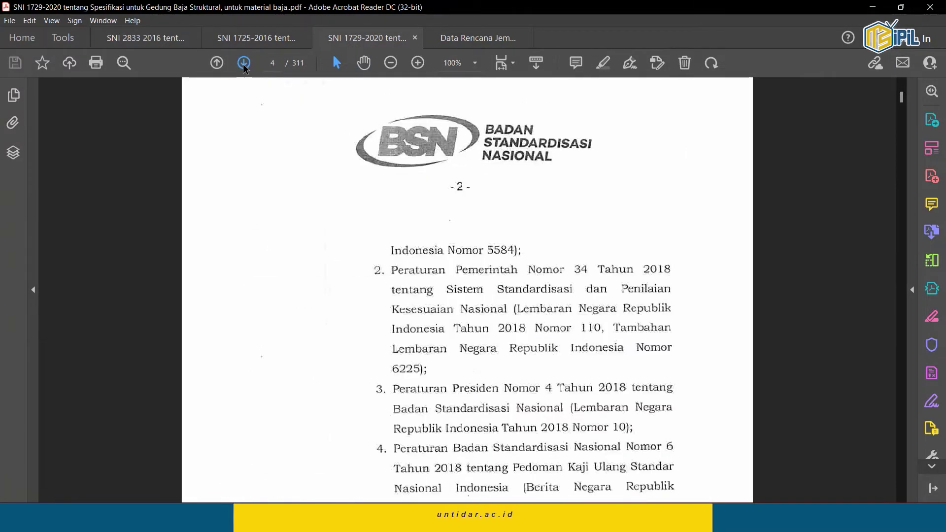
{"action": "left_click", "coordinate": [243, 63]}
{"action": "left_click", "coordinate": [243, 63]}
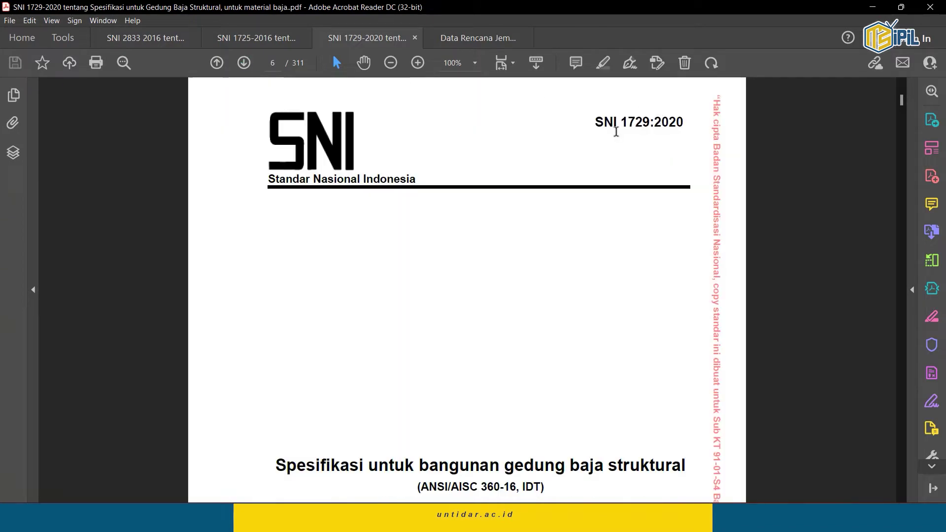
{"action": "scroll", "coordinate": [538, 287], "scroll_direction": "down", "scroll_amount": 2}
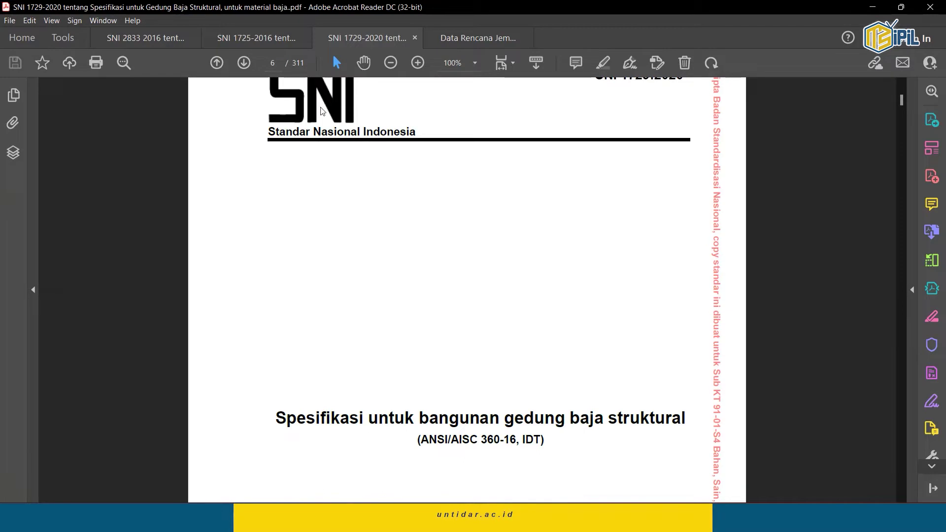
Go to page 72 of SNI 1729:2020 and examine the width-to-thickness ratio tables B4.1a and B4.1b.
{"action": "left_click", "coordinate": [274, 63]}
{"action": "type", "text": "72"}
{"action": "key", "text": "Return"}
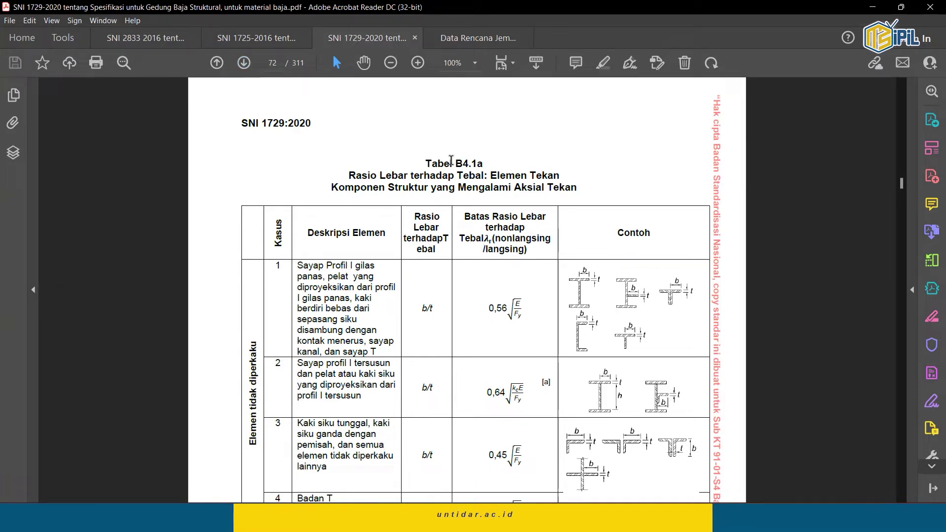
{"action": "left_click", "coordinate": [243, 63]}
{"action": "left_click", "coordinate": [243, 64]}
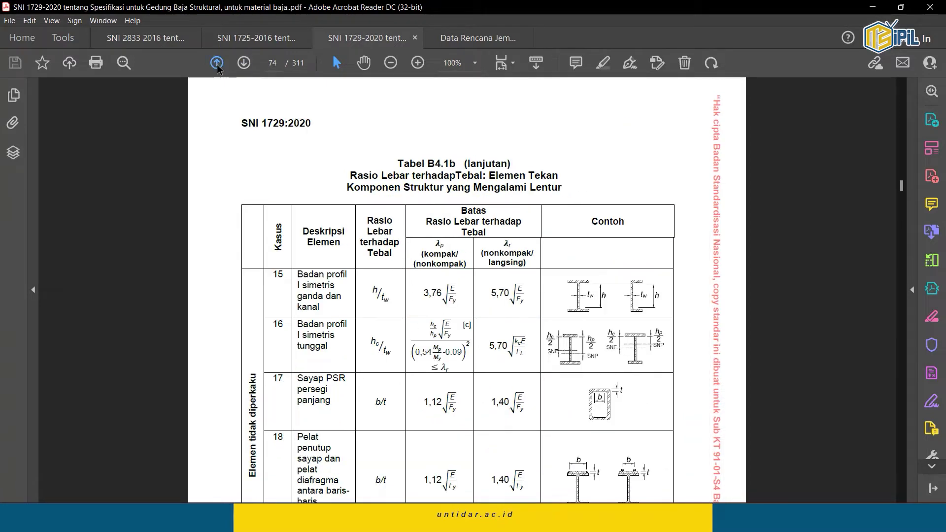
{"action": "left_click", "coordinate": [217, 64]}
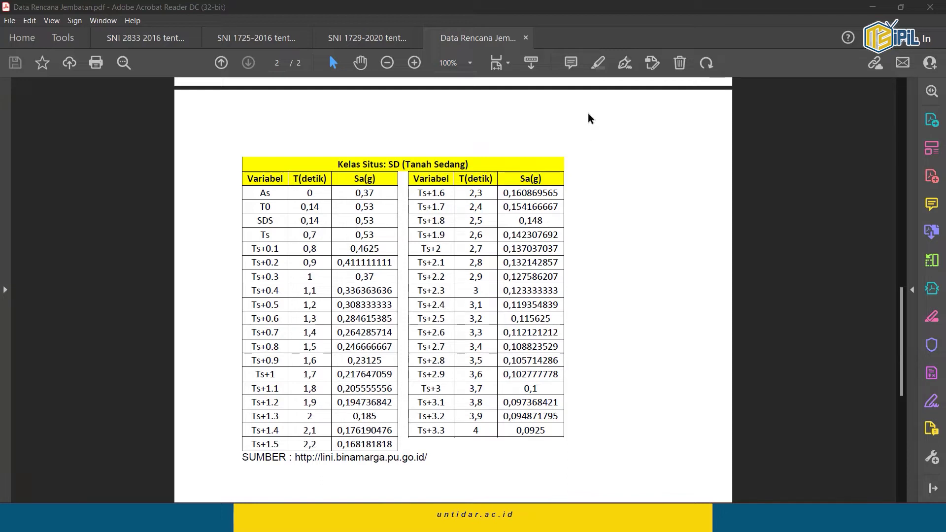
Switch to AutoCAD and inspect the Arch 100 bridge model in the front, top and home views, including a close-up of its deck end.
{"action": "left_click", "coordinate": [340, 518]}
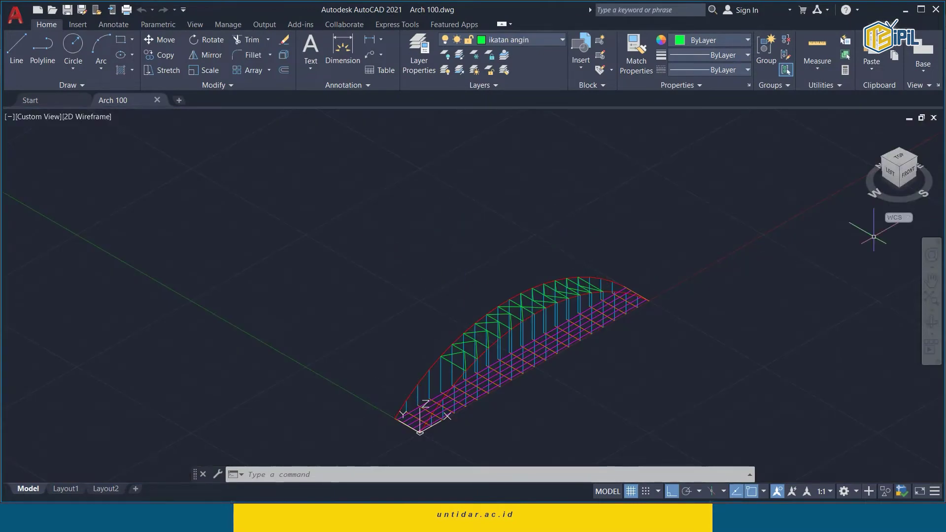
{"action": "left_click", "coordinate": [908, 173]}
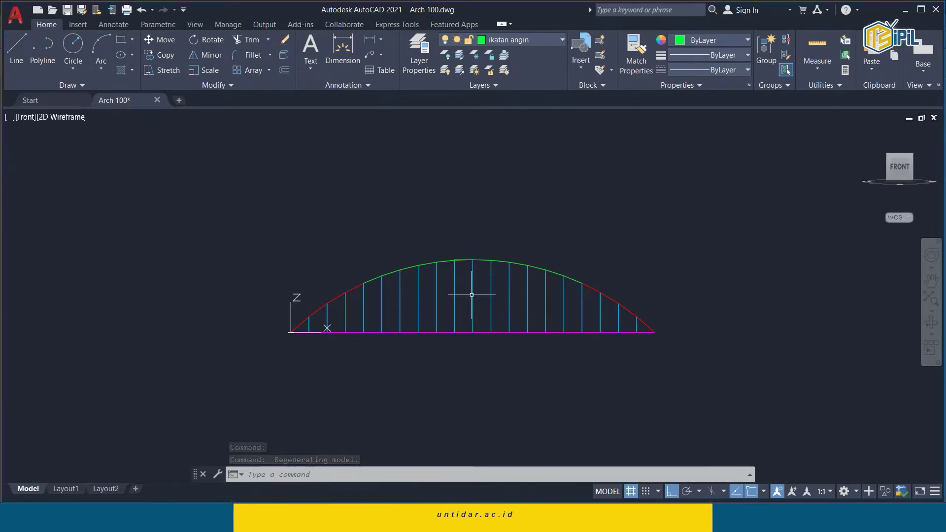
{"action": "left_click", "coordinate": [900, 151]}
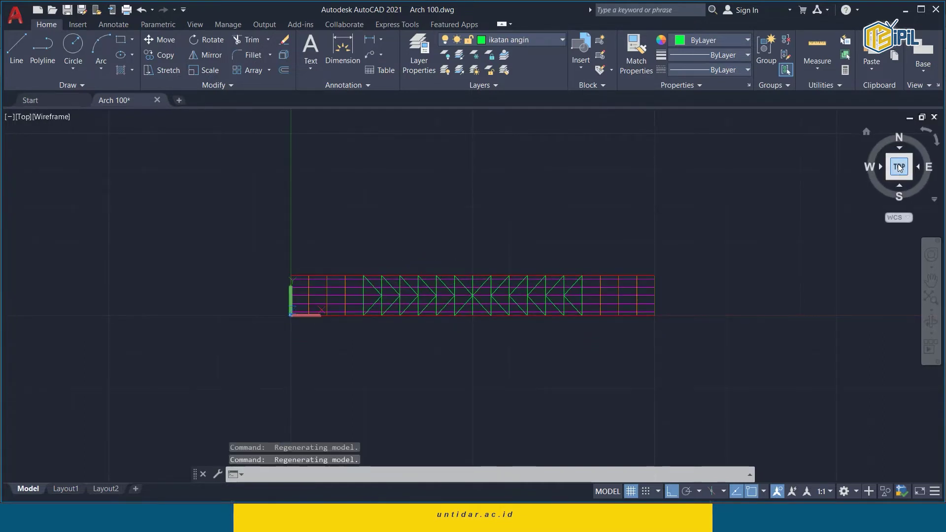
{"action": "left_click", "coordinate": [897, 163]}
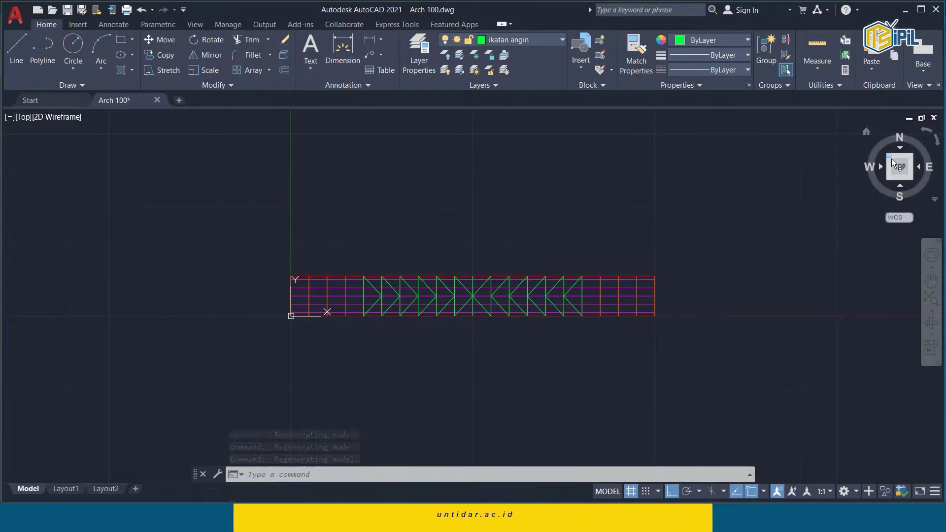
{"action": "left_click", "coordinate": [869, 135]}
{"action": "scroll", "coordinate": [379, 407], "scroll_direction": "up", "scroll_amount": 6}
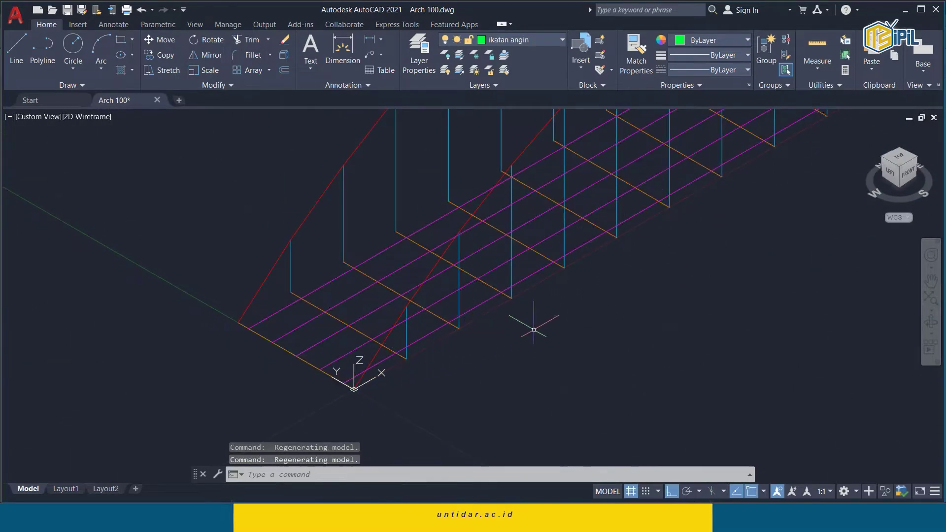
{"action": "mouse_move", "coordinate": [639, 274]}
{"action": "middle_mouse_down"}
{"action": "mouse_move", "coordinate": [597, 333]}
{"action": "mouse_move", "coordinate": [564, 325]}
{"action": "middle_mouse_up"}
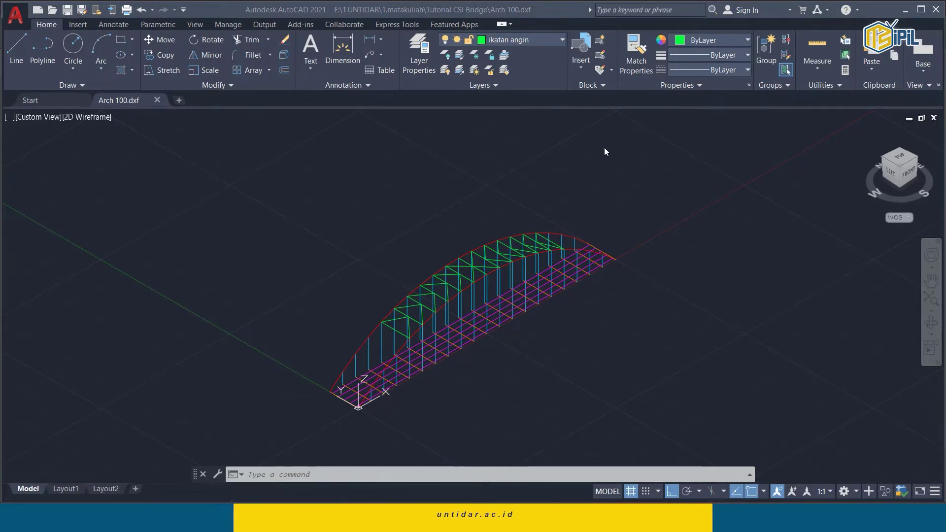
{"action": "left_click", "coordinate": [548, 40]}
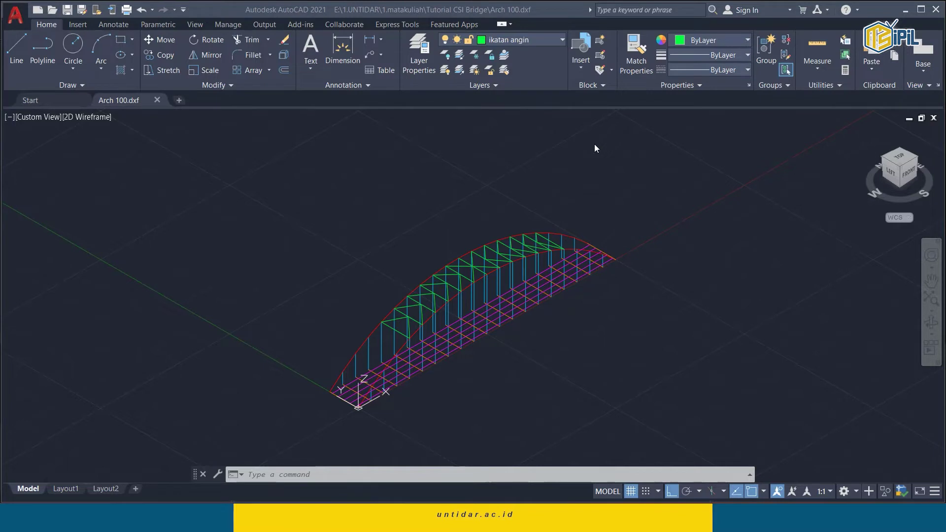
{"action": "left_click", "coordinate": [496, 156]}
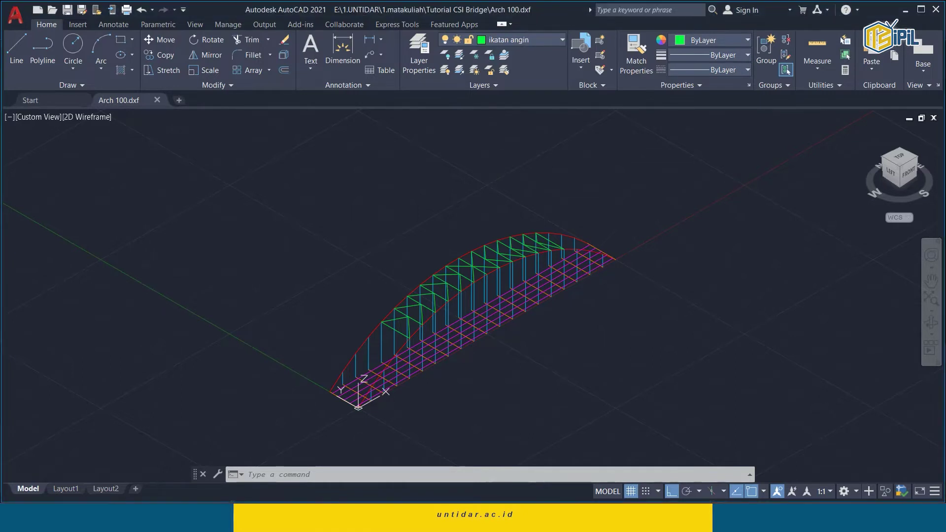
Save the bridge drawing as Arch 100.dxf in the AutoCAD 2018 DXF format, in the Tutorial CSI Bridge folder.
{"action": "key", "text": "ctrl+shift+s"}
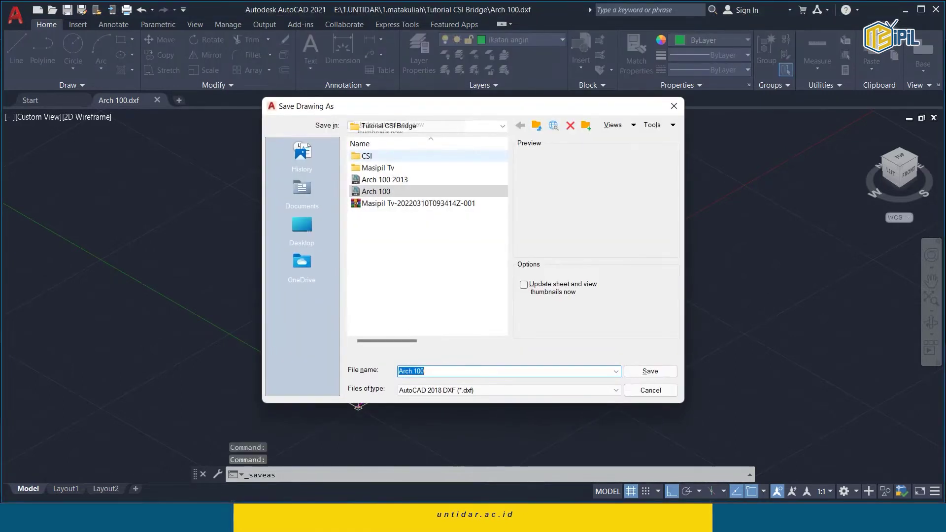
{"action": "left_click", "coordinate": [460, 390]}
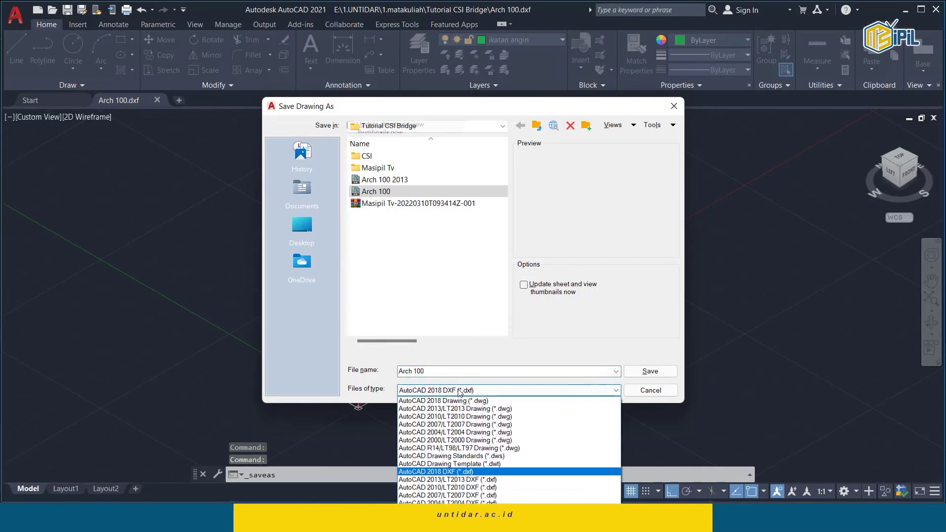
{"action": "left_click", "coordinate": [484, 472]}
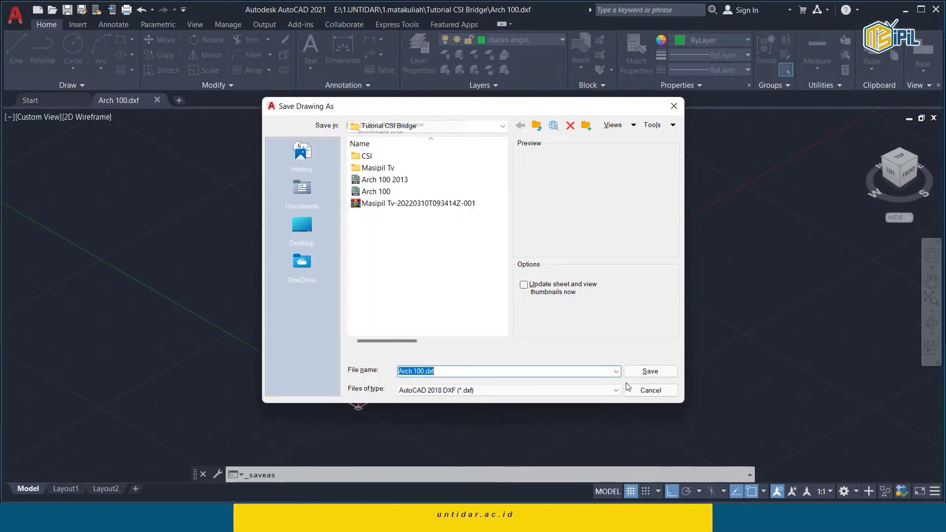
{"action": "left_click", "coordinate": [643, 371]}
{"action": "left_click", "coordinate": [484, 290]}
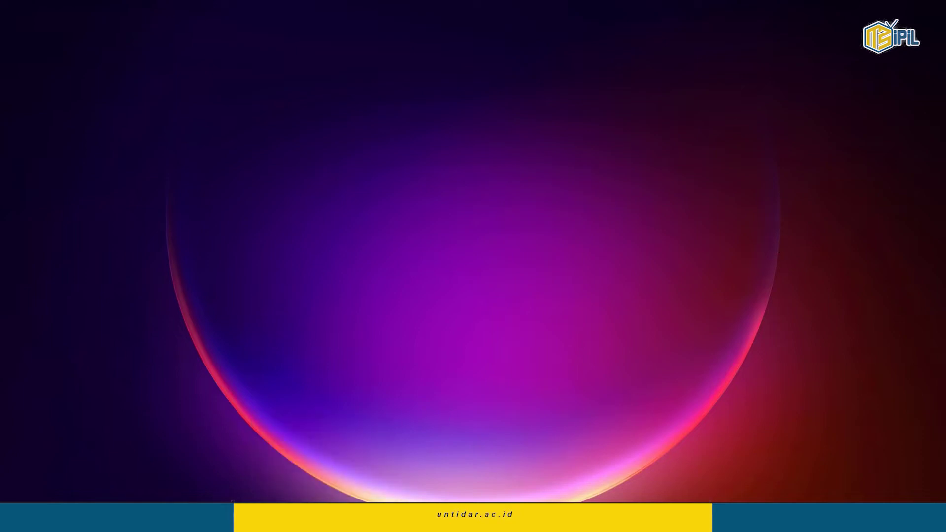
Switch to CSiBridge and start a new blank model with default units KN, m, C, discarding changes to the current model.
{"action": "left_click", "coordinate": [332, 517]}
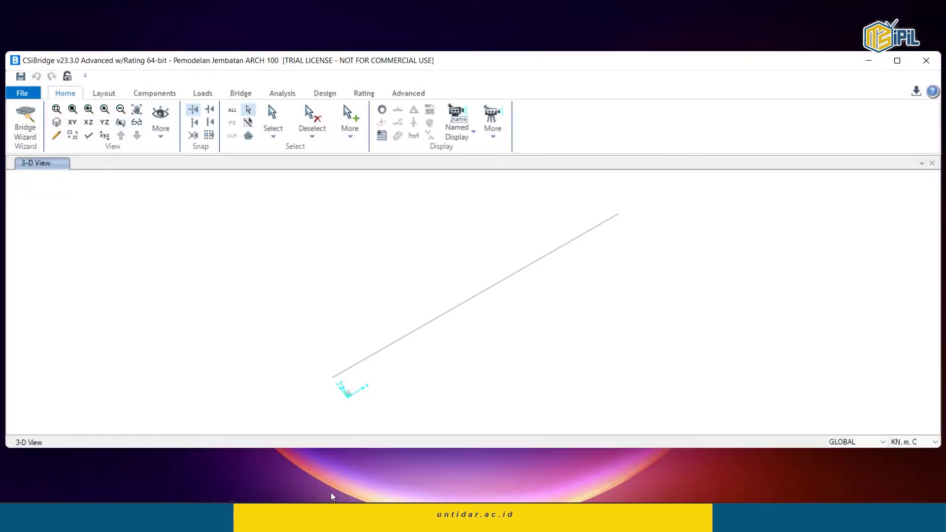
{"action": "left_click", "coordinate": [25, 92]}
{"action": "left_click", "coordinate": [36, 129]}
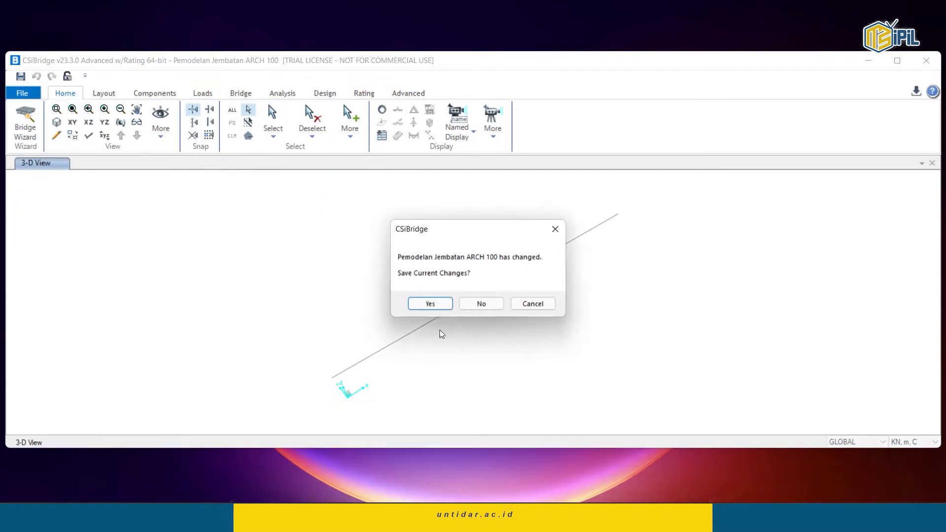
{"action": "left_click", "coordinate": [486, 304]}
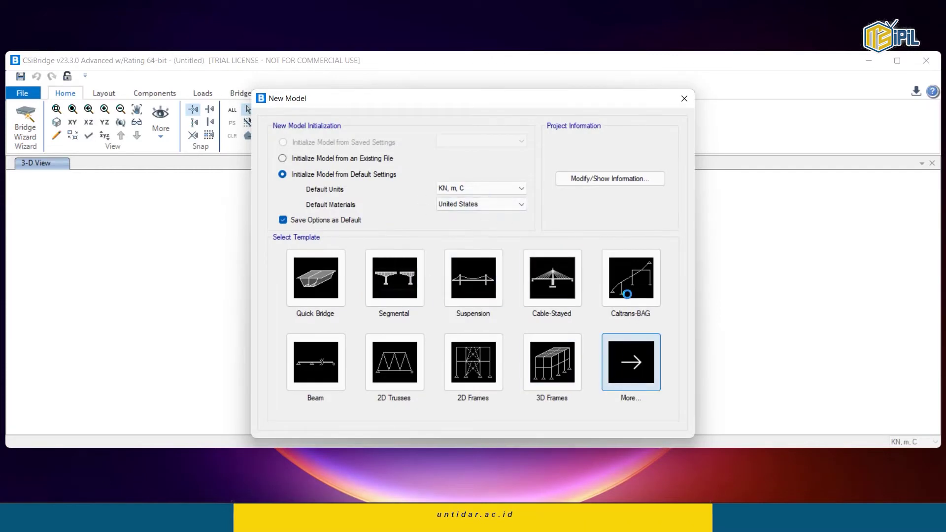
{"action": "left_click", "coordinate": [618, 382]}
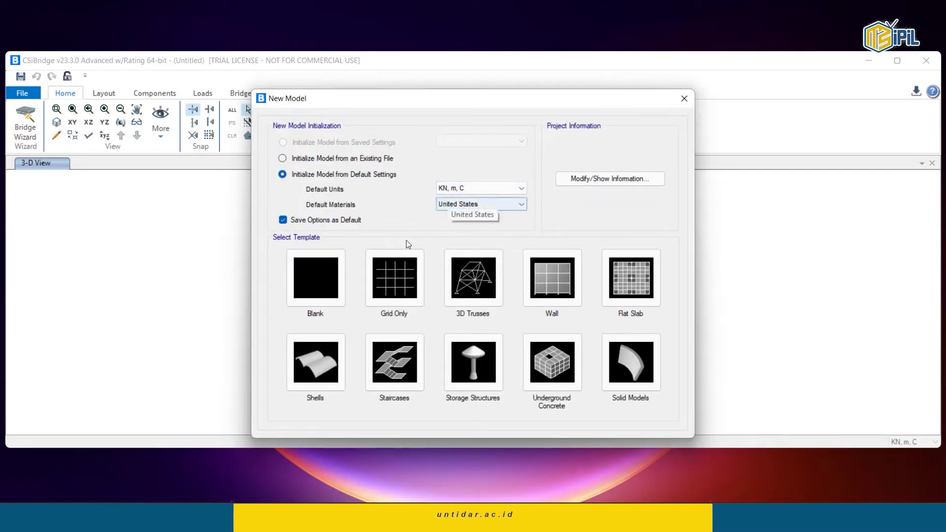
{"action": "left_click", "coordinate": [486, 189]}
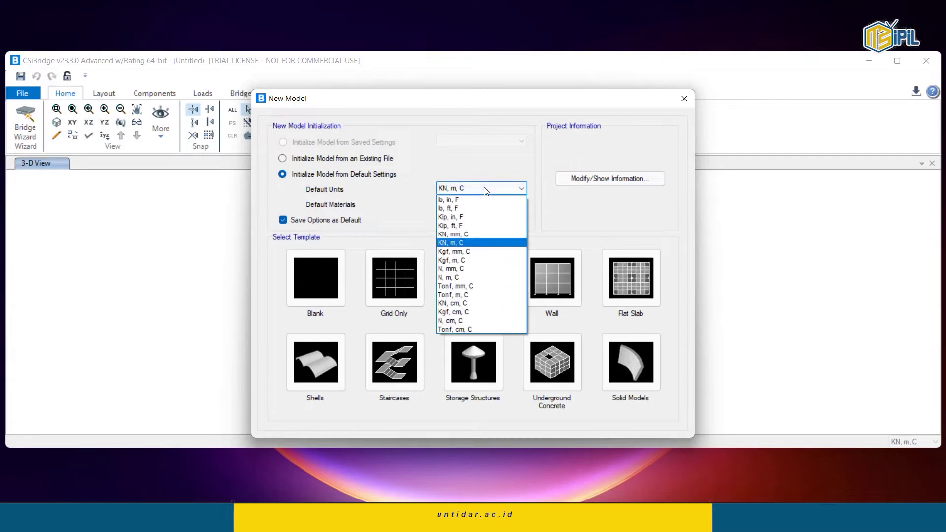
{"action": "left_click", "coordinate": [451, 243]}
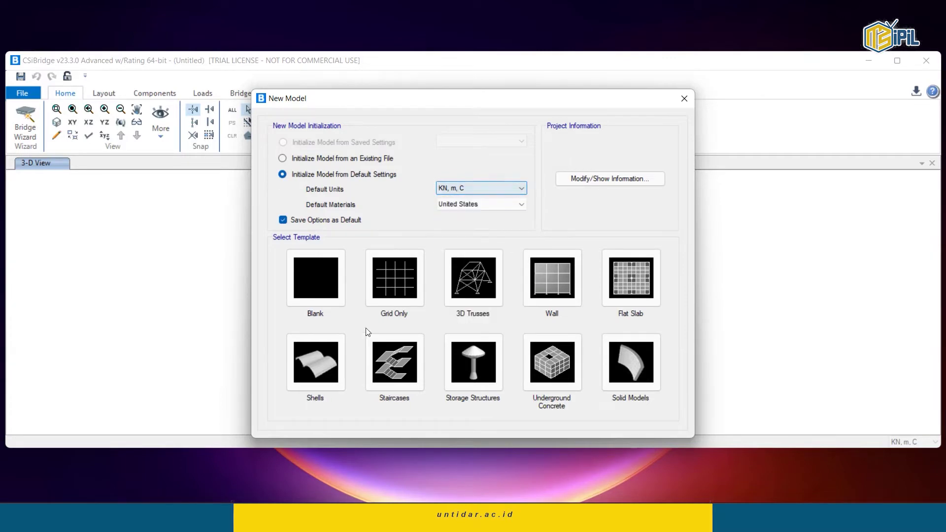
{"action": "left_click", "coordinate": [330, 276]}
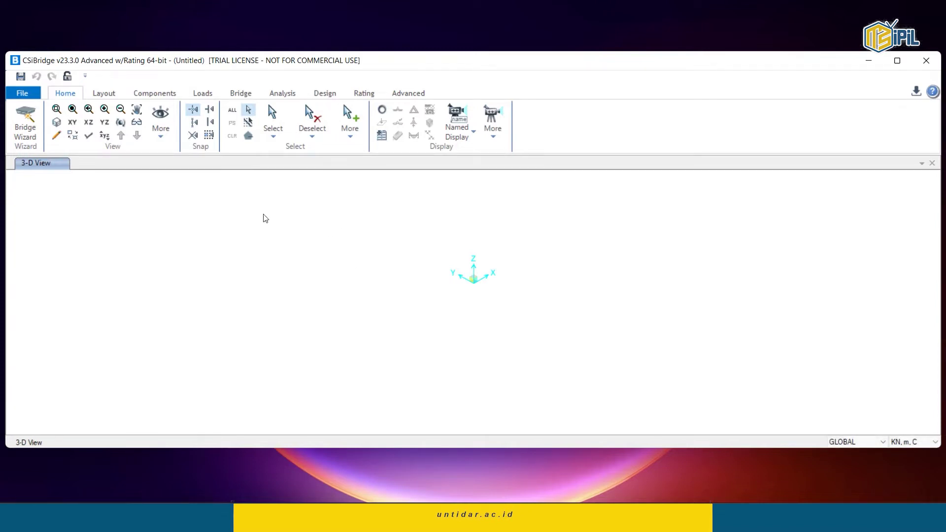
Reopen the recent model Pemodelan Jembatan ARCH 100.bdb without saving the untitled model.
{"action": "left_click", "coordinate": [22, 93]}
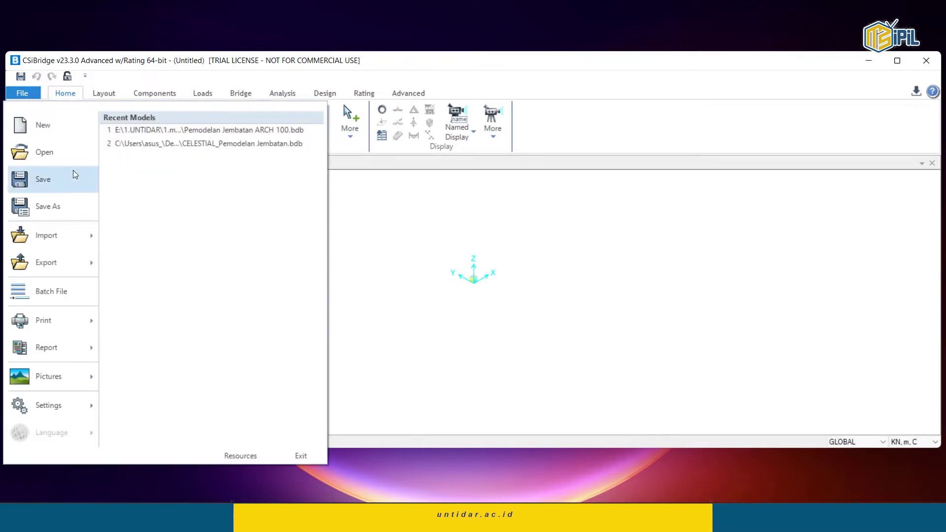
{"action": "left_click", "coordinate": [194, 133]}
{"action": "left_click", "coordinate": [465, 304]}
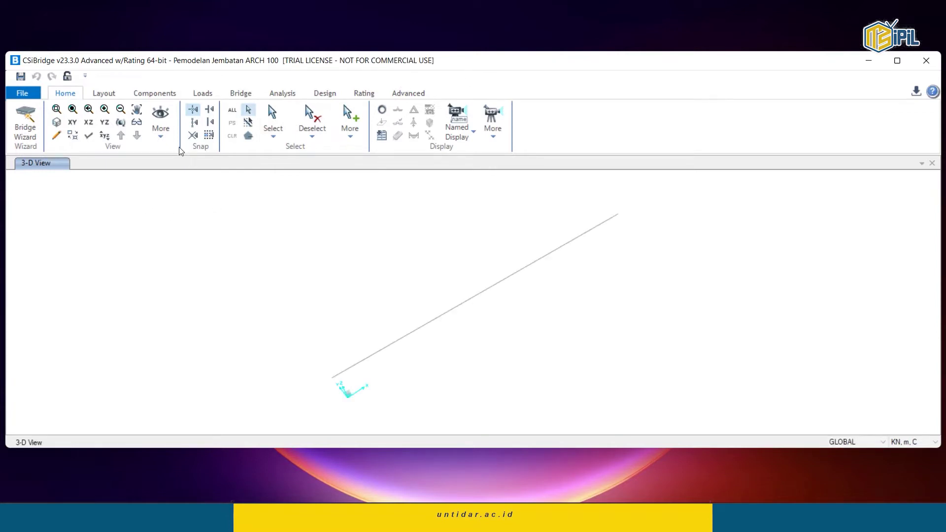
Check the list of defined materials and review the property data of the BJ 55 steel.
{"action": "left_click", "coordinate": [150, 92]}
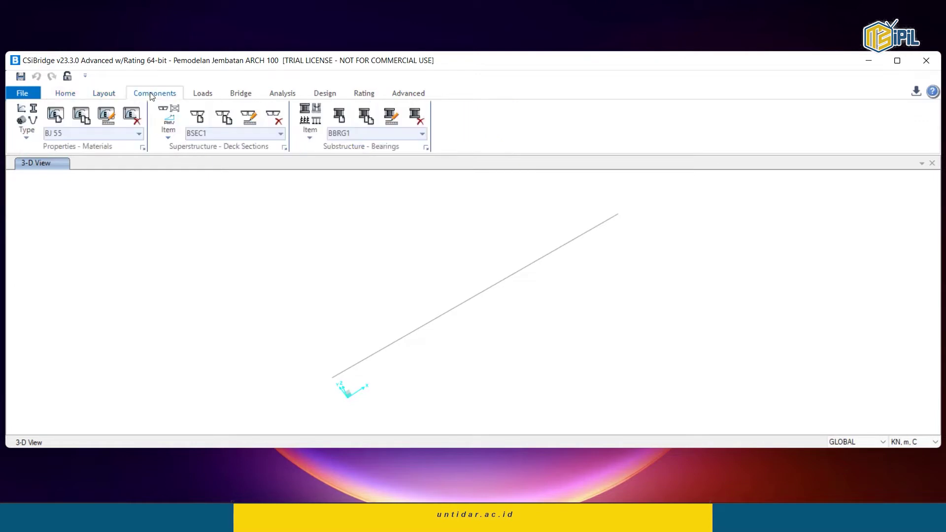
{"action": "left_click", "coordinate": [139, 134]}
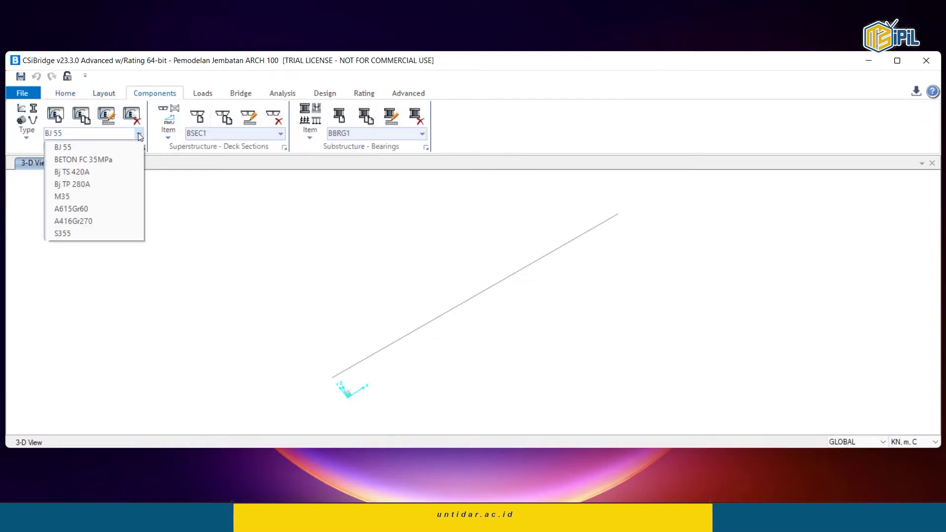
{"action": "left_click", "coordinate": [140, 135]}
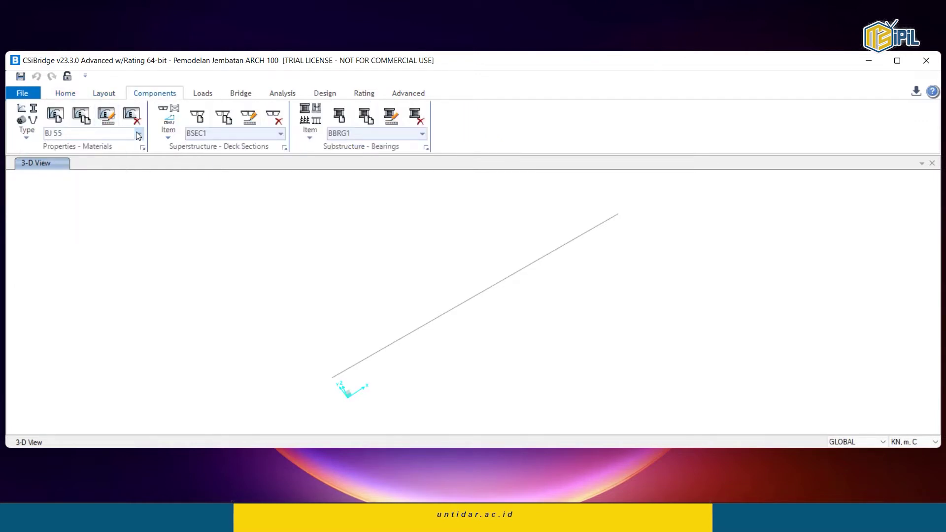
{"action": "left_click", "coordinate": [139, 135]}
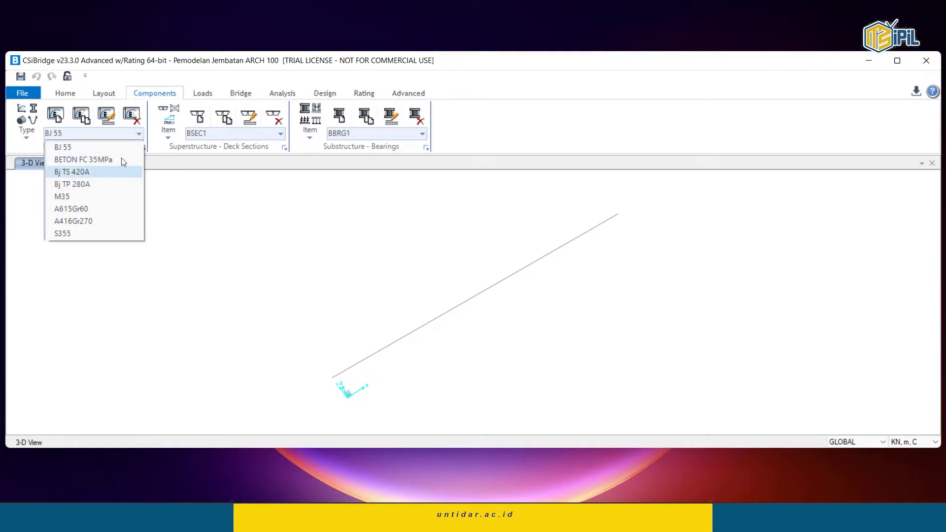
{"action": "left_click", "coordinate": [113, 145]}
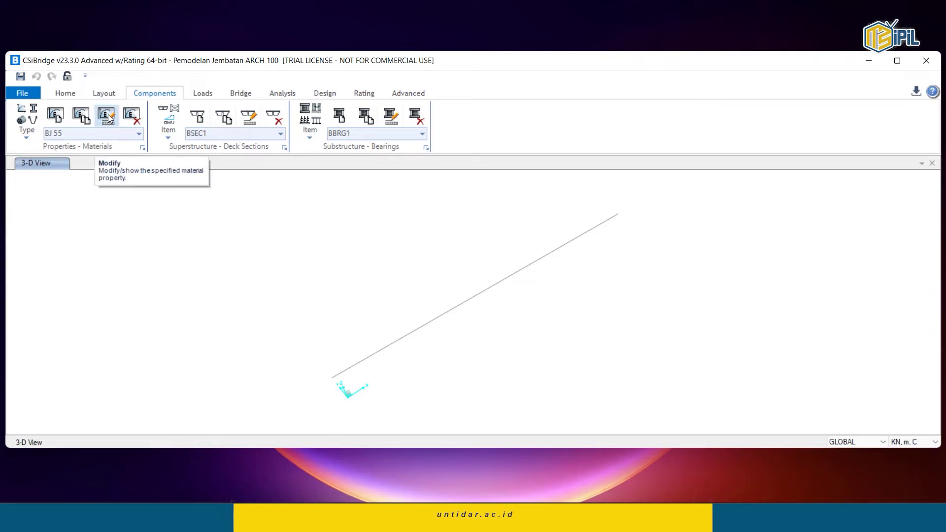
{"action": "left_click", "coordinate": [108, 116]}
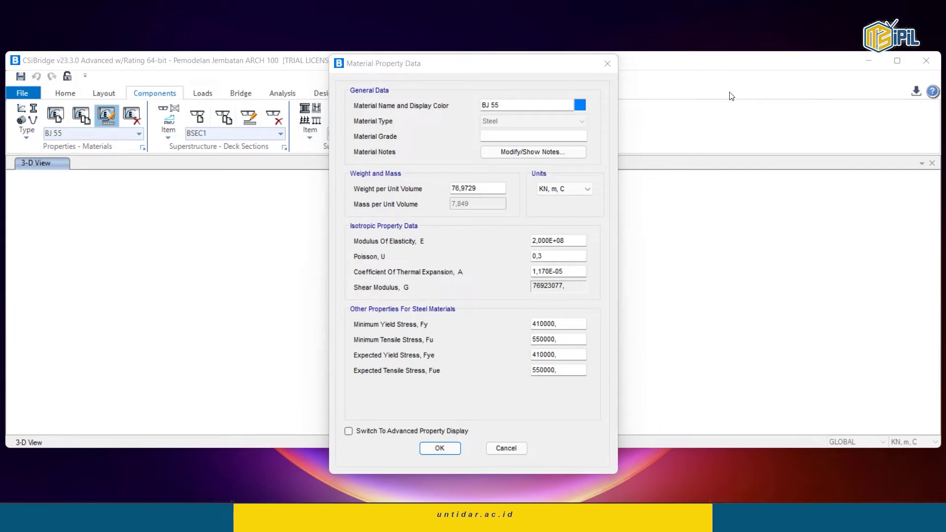
{"action": "left_click", "coordinate": [451, 449]}
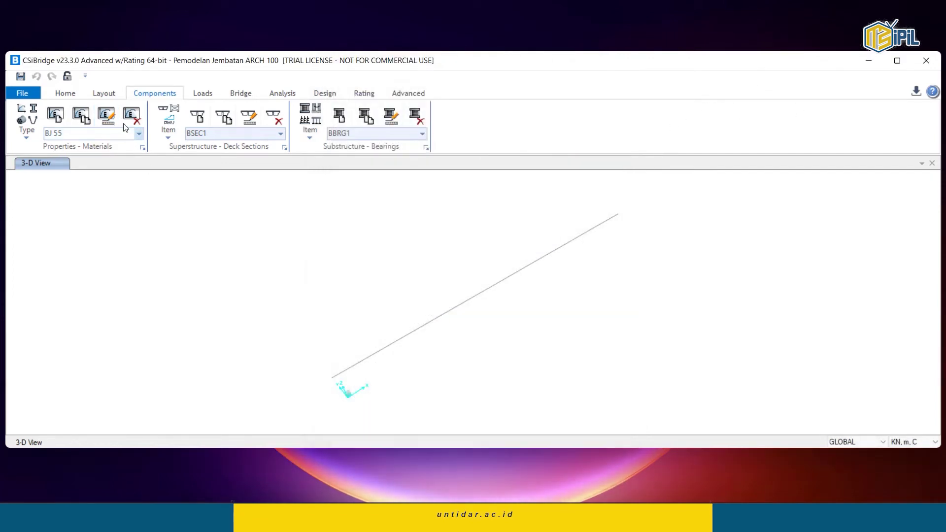
Review the material property data of the concrete BETON FC 35MPa.
{"action": "left_click", "coordinate": [139, 134]}
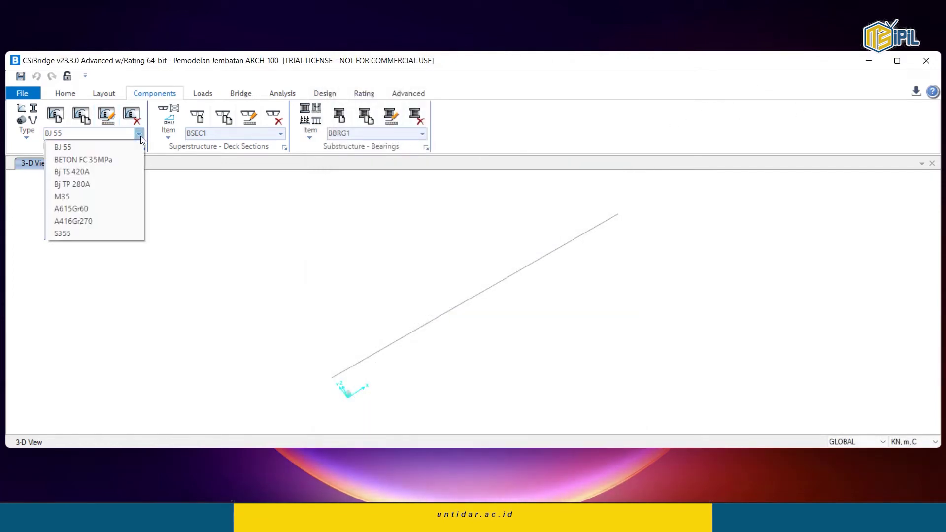
{"action": "left_click", "coordinate": [113, 159]}
{"action": "left_click", "coordinate": [113, 118]}
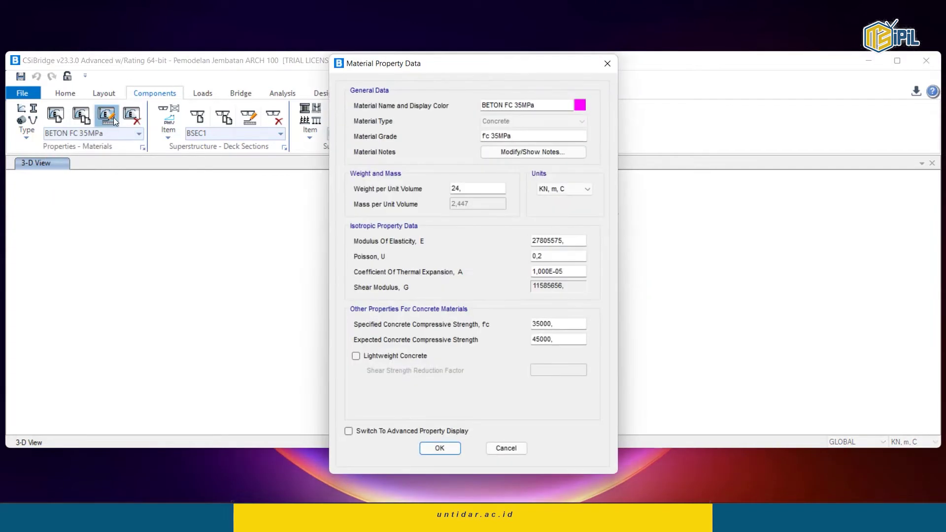
{"action": "left_click", "coordinate": [440, 449]}
Review the material property data of the Bj TS 420A steel.
{"action": "left_click", "coordinate": [139, 134]}
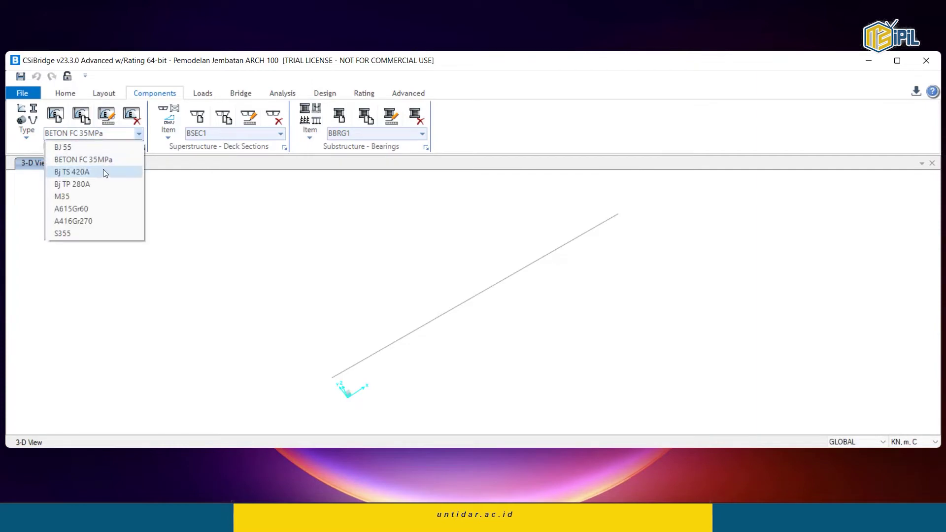
{"action": "left_click", "coordinate": [101, 173]}
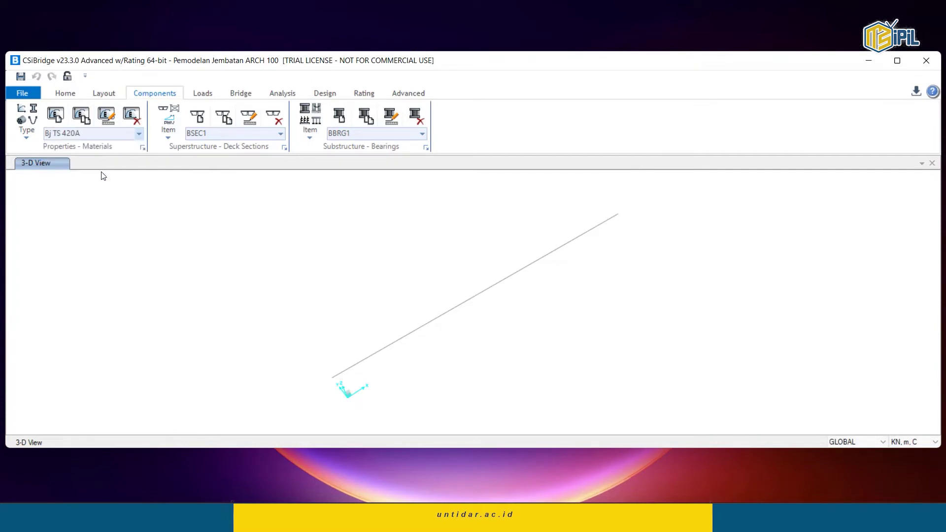
{"action": "left_click", "coordinate": [113, 118]}
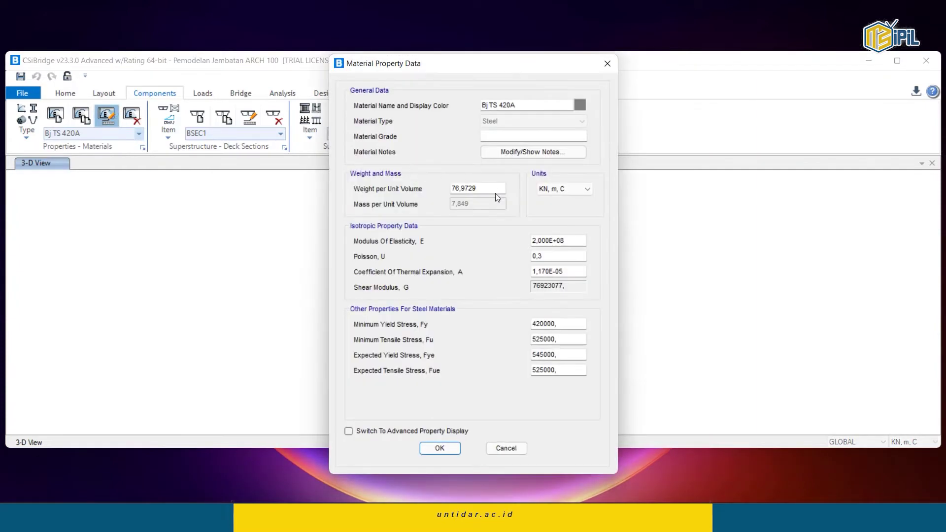
{"action": "left_click", "coordinate": [438, 449]}
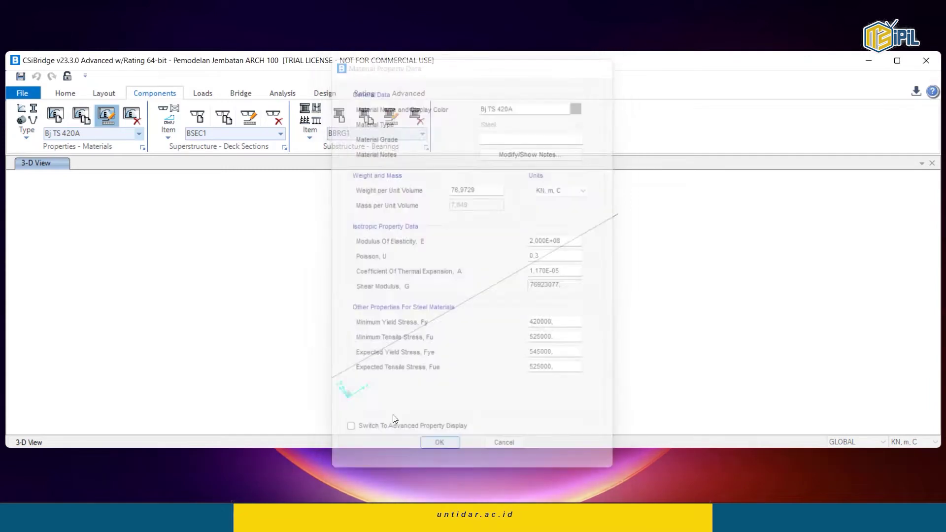
Review the material property data of the Bj TP 280A steel and check the material list once more.
{"action": "left_click", "coordinate": [140, 134]}
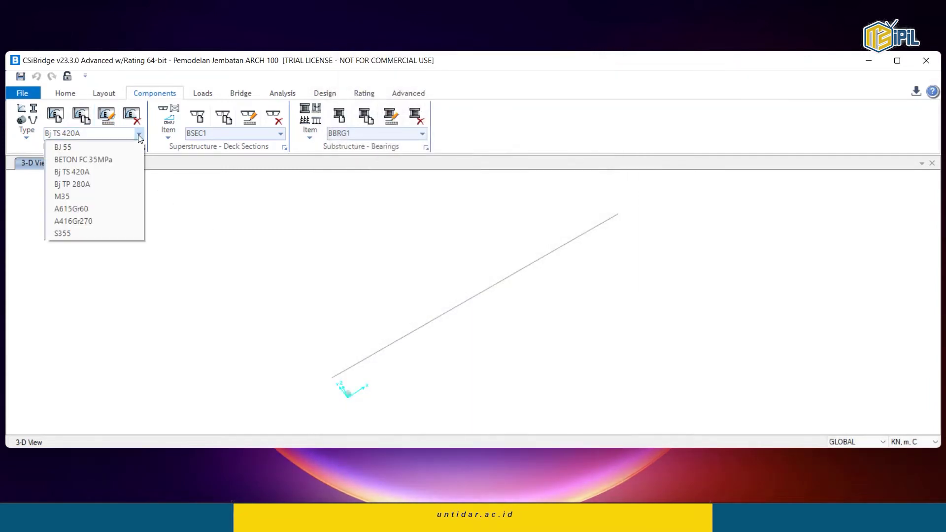
{"action": "left_click", "coordinate": [100, 184]}
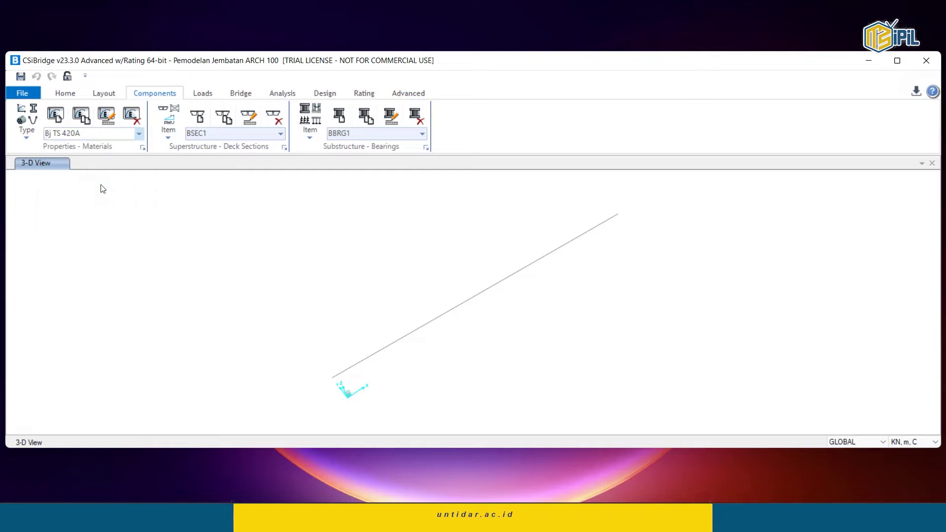
{"action": "left_click", "coordinate": [112, 120]}
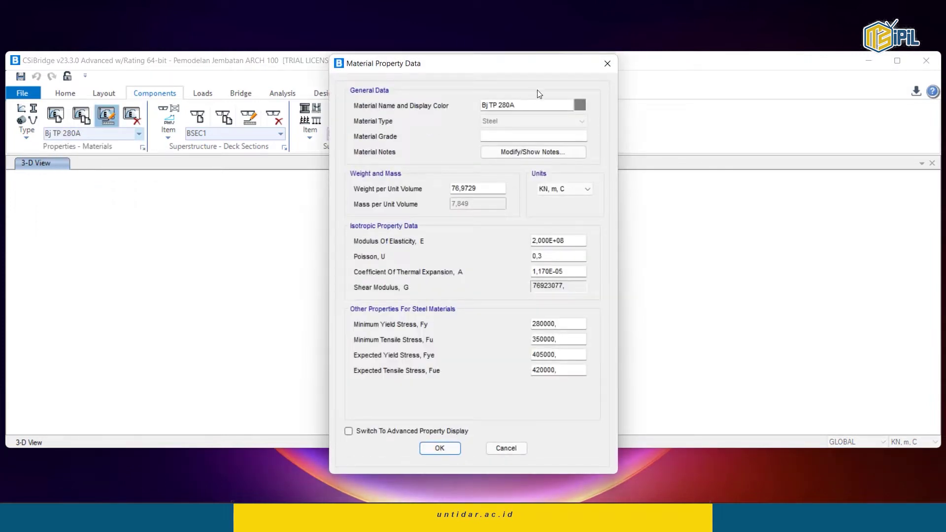
{"action": "left_click", "coordinate": [438, 449]}
{"action": "left_click", "coordinate": [139, 134]}
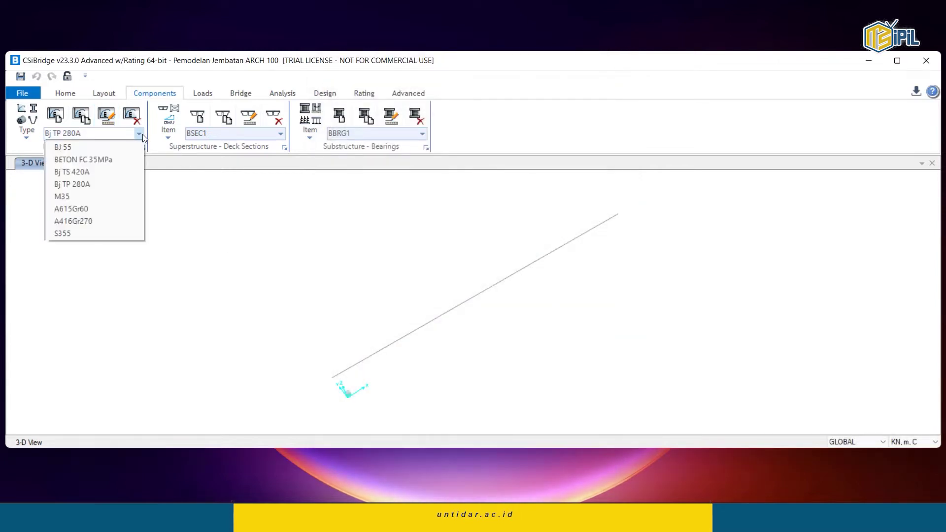
{"action": "left_click", "coordinate": [142, 134]}
Change the component properties shown from materials to frames and open the section data of BOX 200.120.
{"action": "left_click", "coordinate": [26, 138]}
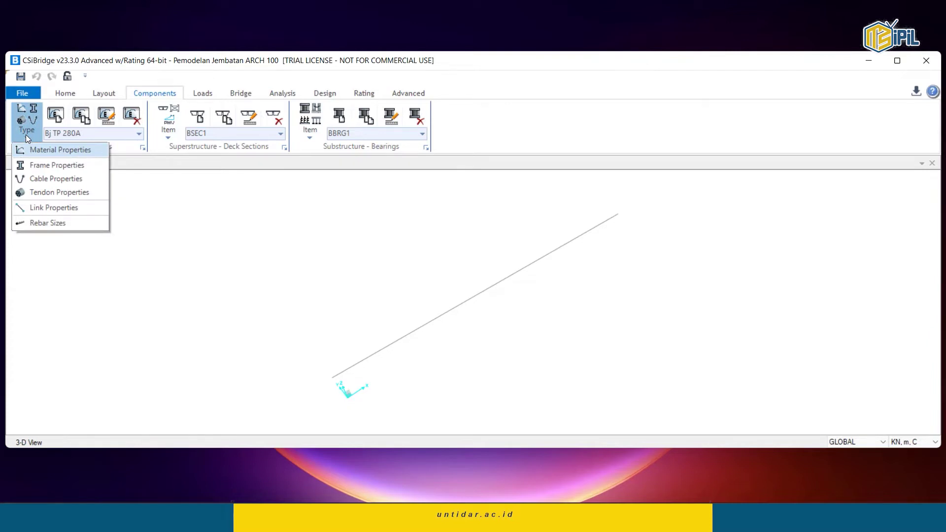
{"action": "left_click", "coordinate": [26, 137]}
{"action": "left_click", "coordinate": [27, 130]}
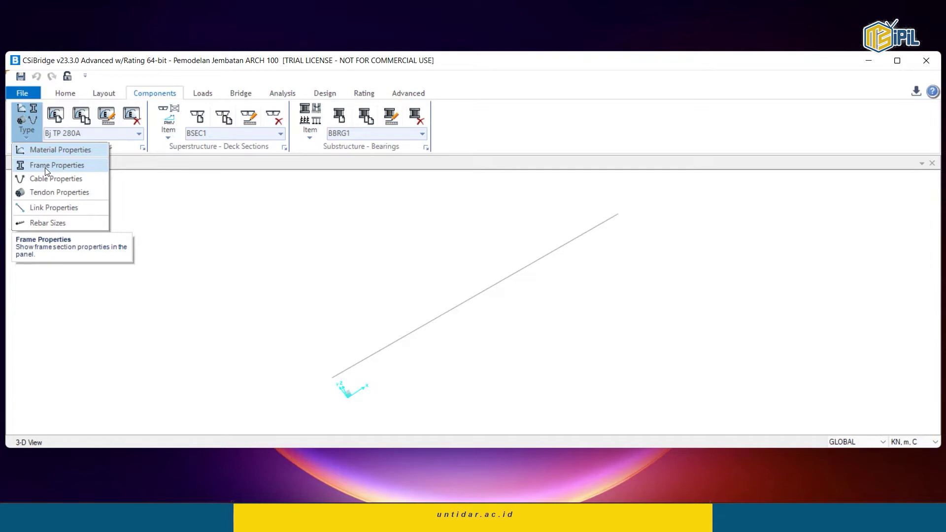
{"action": "left_click", "coordinate": [45, 166]}
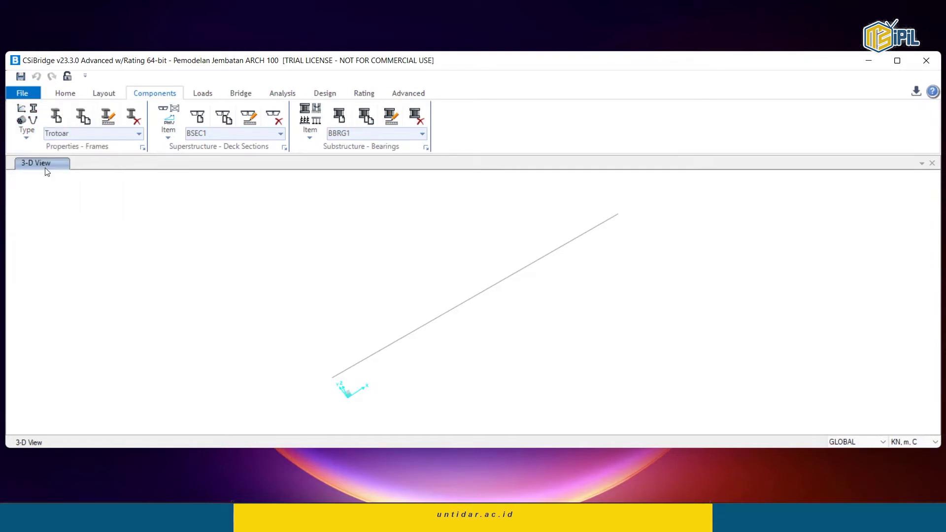
{"action": "left_click", "coordinate": [139, 134]}
{"action": "left_click_drag", "start_coordinate": [138, 154], "coordinate": [132, 200]}
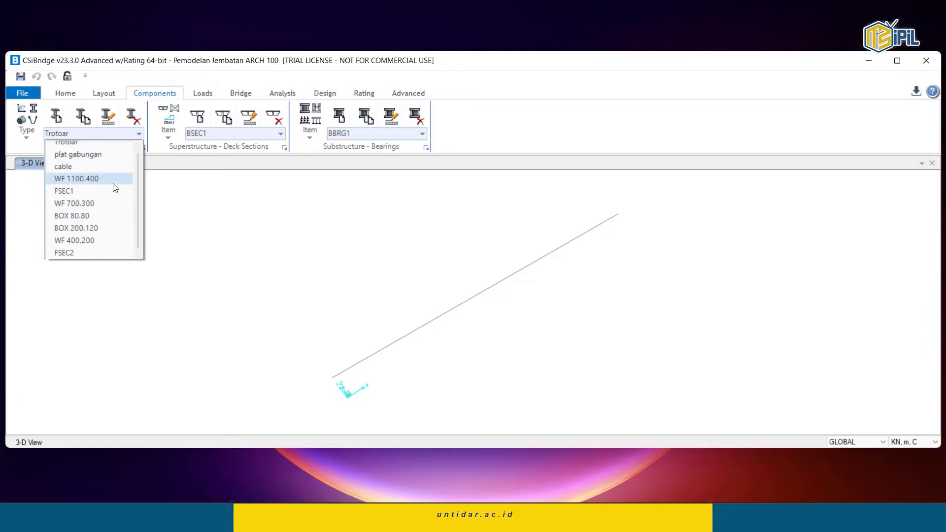
{"action": "left_click", "coordinate": [120, 228]}
{"action": "left_click", "coordinate": [110, 117]}
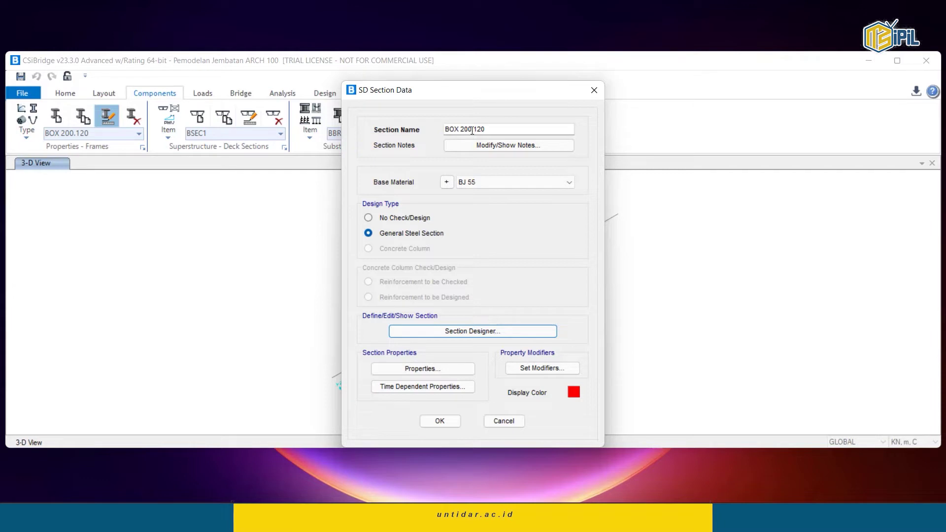
Open BOX 200.120 in Section Designer and draw a structural Box/Tube shape centred on the origin.
{"action": "left_click", "coordinate": [494, 330]}
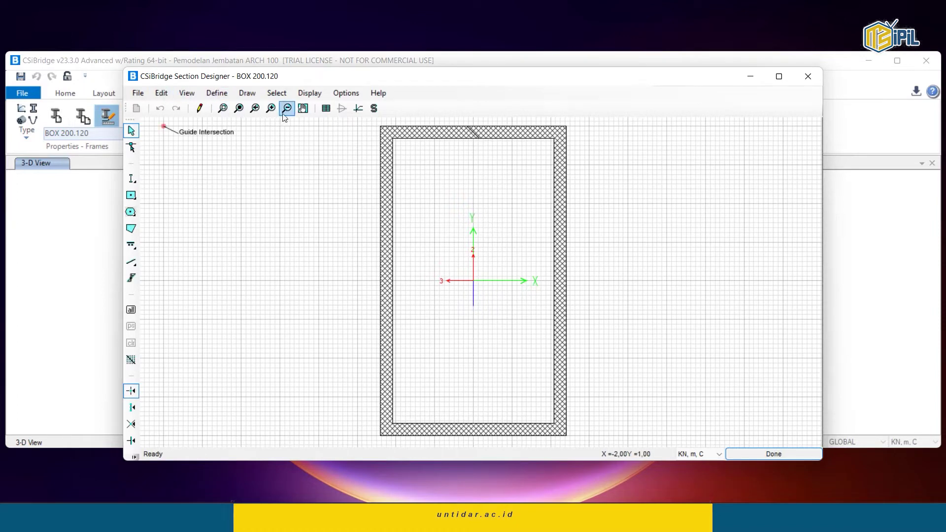
{"action": "left_click", "coordinate": [247, 93]}
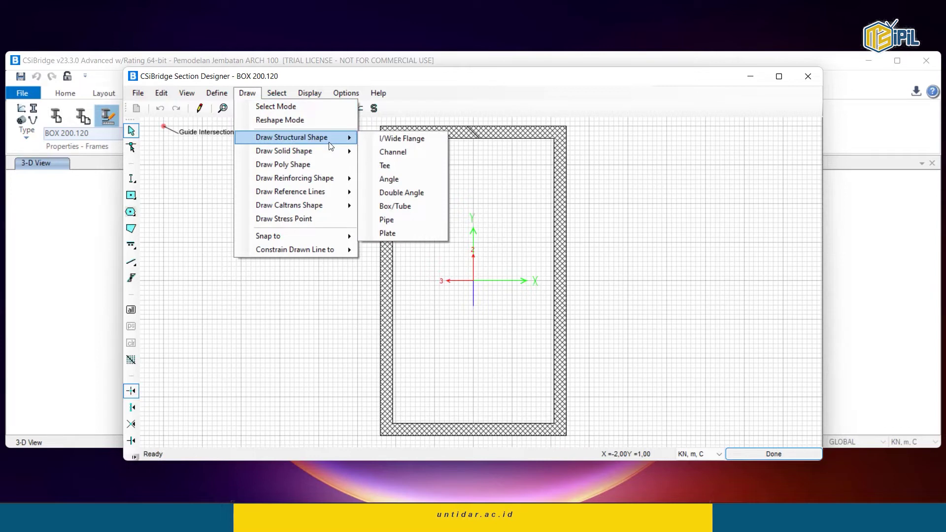
{"action": "left_click", "coordinate": [411, 208]}
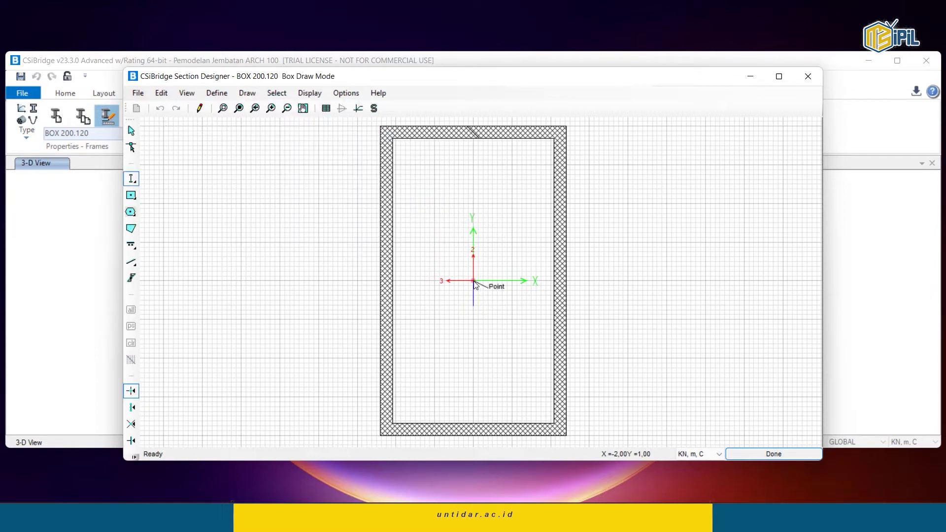
{"action": "left_click", "coordinate": [474, 281]}
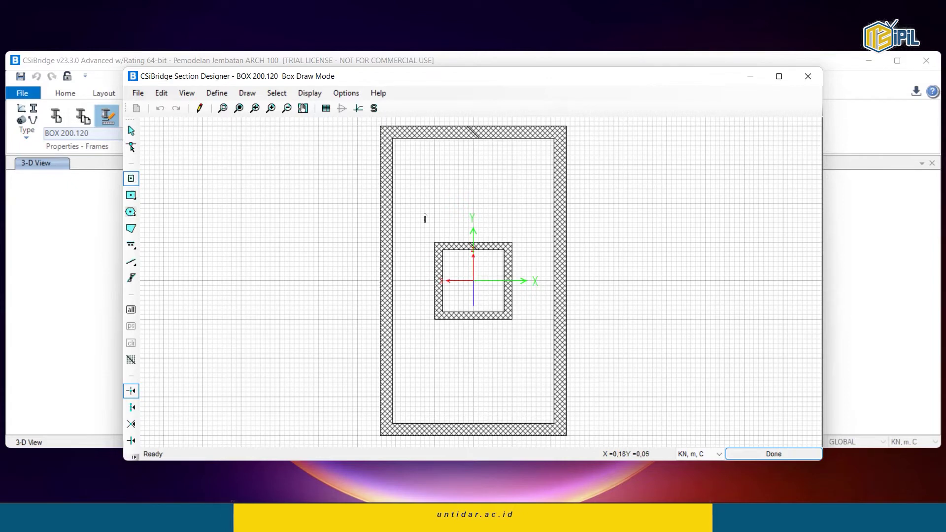
{"action": "left_click", "coordinate": [132, 131]}
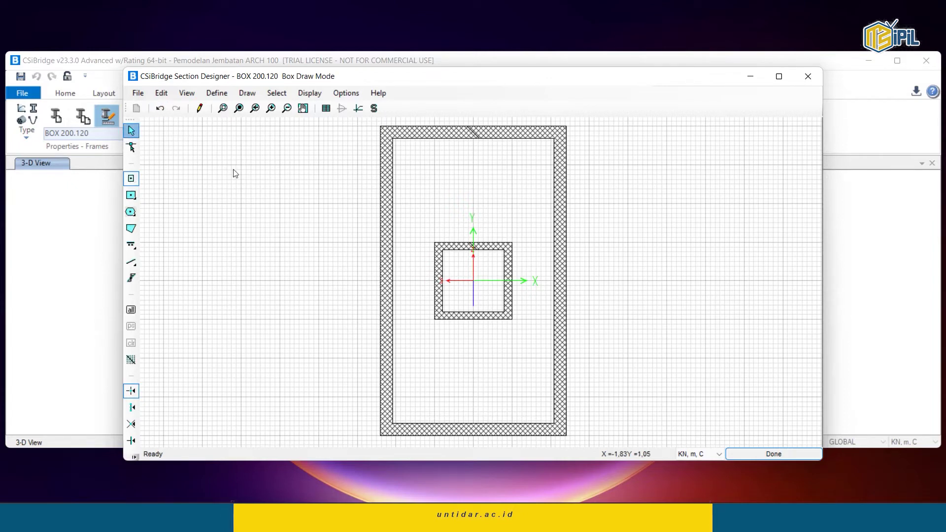
Review the shape properties of the small inner box, including its height, width, flange and web thickness.
{"action": "left_click", "coordinate": [508, 264]}
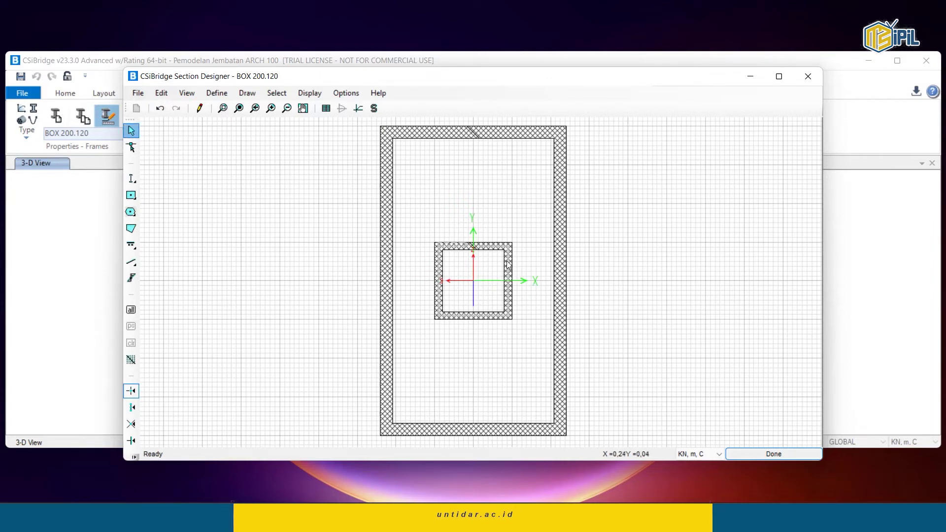
{"action": "right_click", "coordinate": [508, 264]}
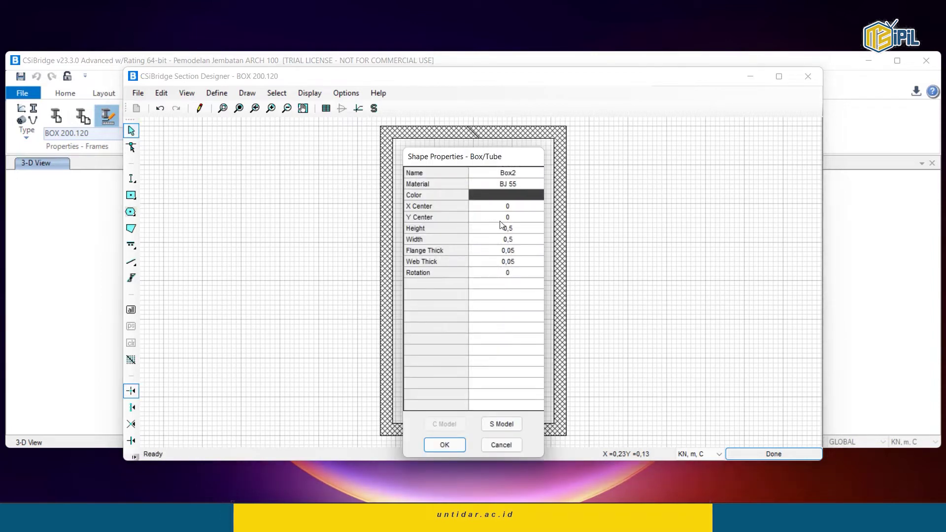
{"action": "left_click", "coordinate": [513, 239]}
{"action": "left_click", "coordinate": [516, 276]}
{"action": "left_click", "coordinate": [447, 451]}
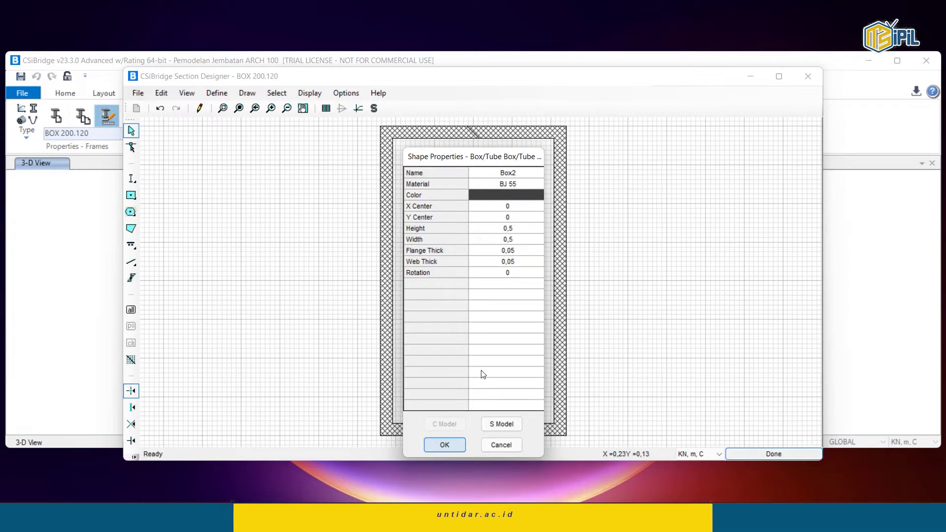
{"action": "left_click", "coordinate": [454, 446]}
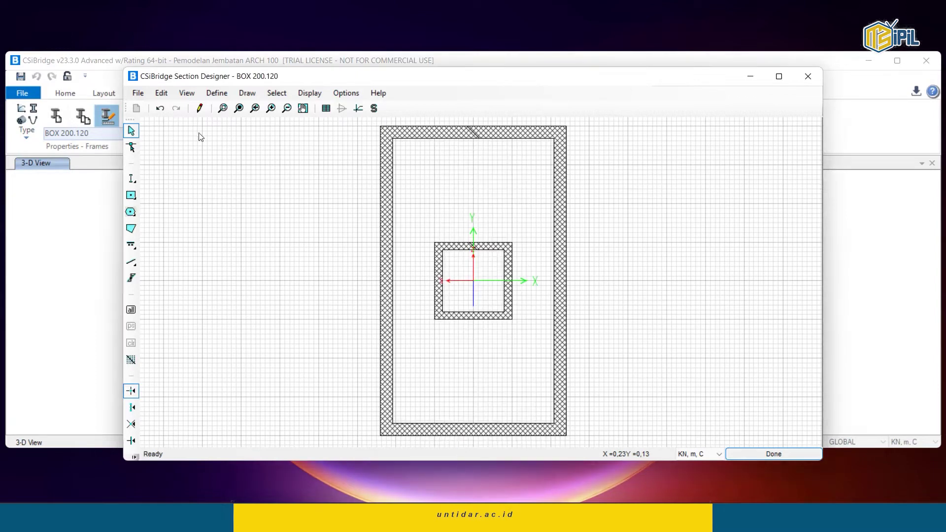
Undo the added inner box and close the BOX 200.120 section design and data.
{"action": "left_click", "coordinate": [162, 108]}
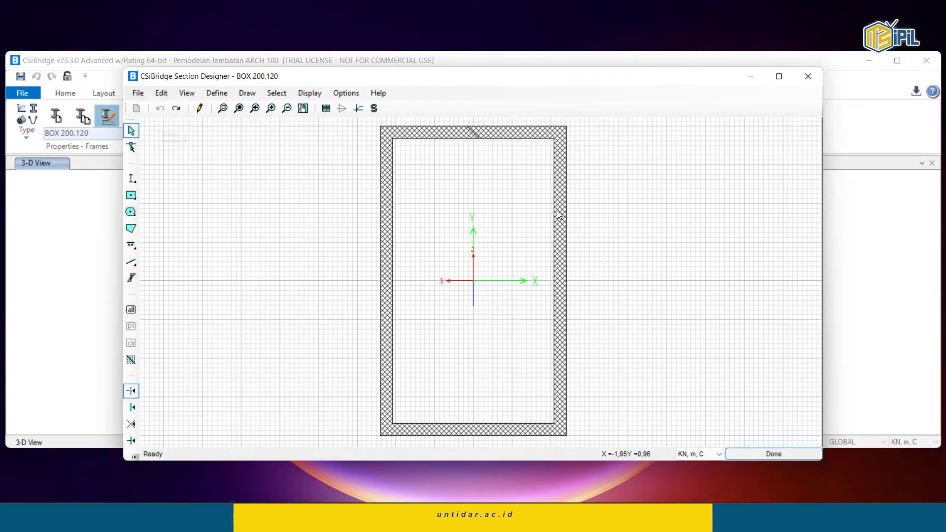
{"action": "left_click", "coordinate": [730, 456]}
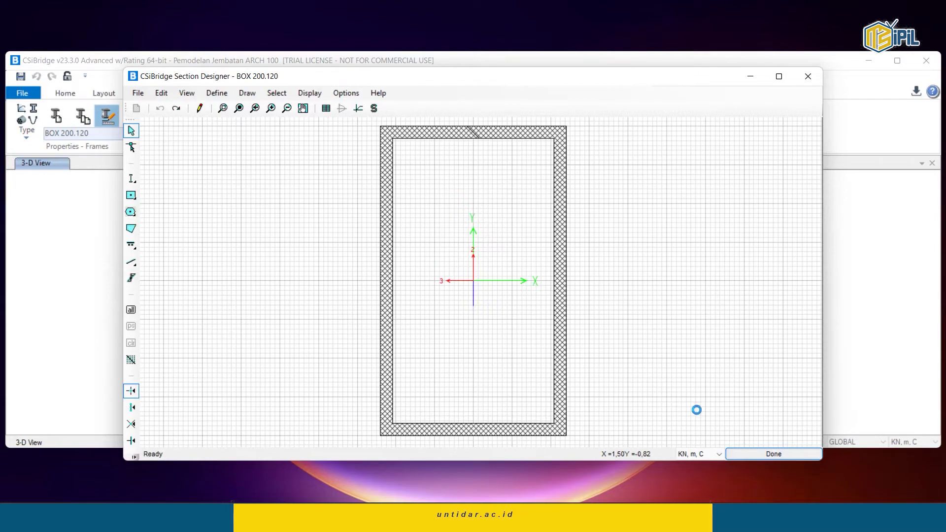
{"action": "left_click", "coordinate": [441, 422]}
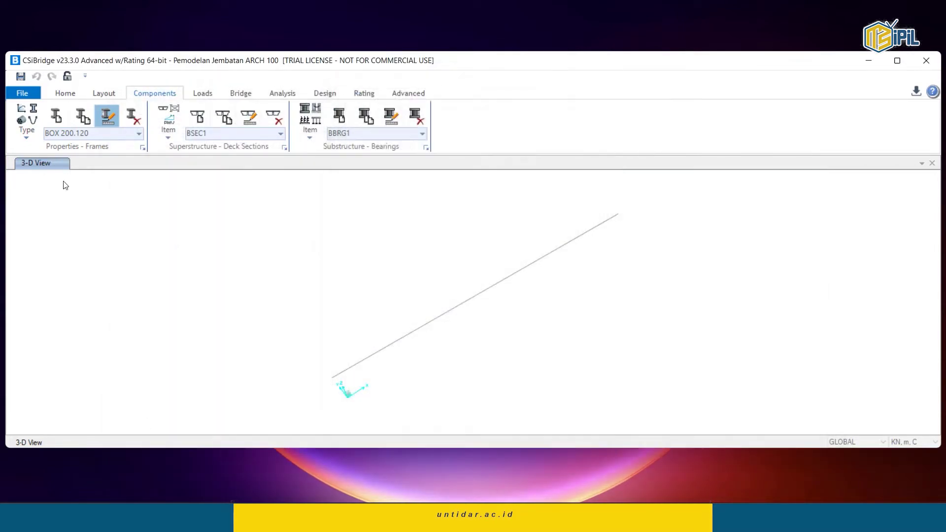
Review the section data of frame BOX 80.80 and its shape in Section Designer.
{"action": "left_click", "coordinate": [139, 134]}
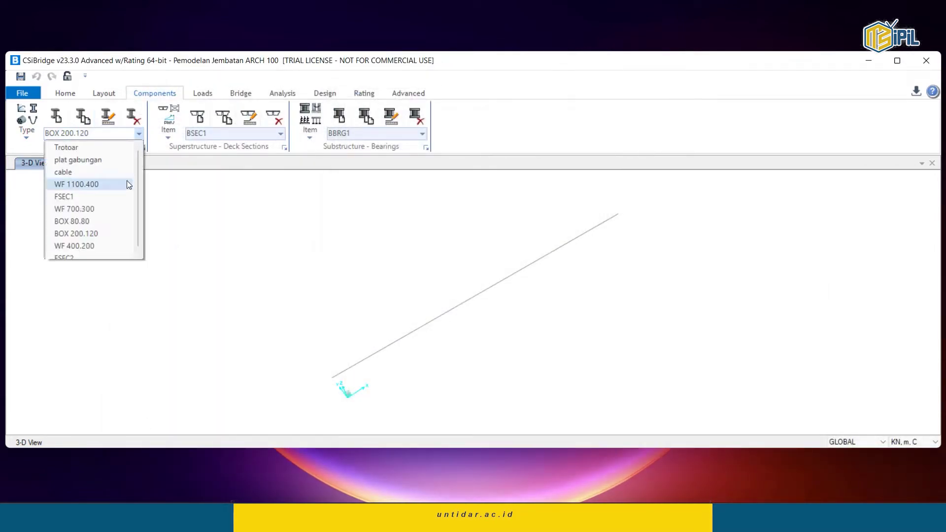
{"action": "left_click", "coordinate": [105, 220]}
{"action": "left_click", "coordinate": [105, 117]}
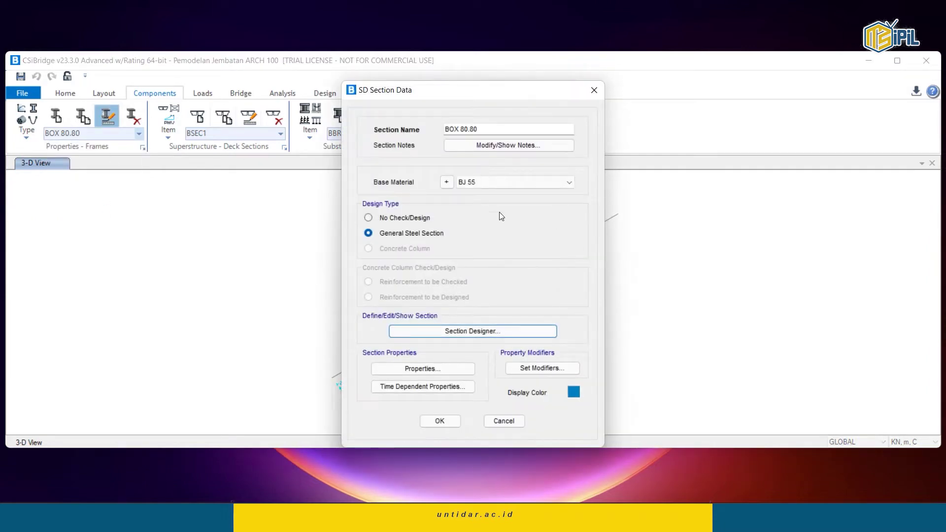
{"action": "left_click", "coordinate": [477, 329]}
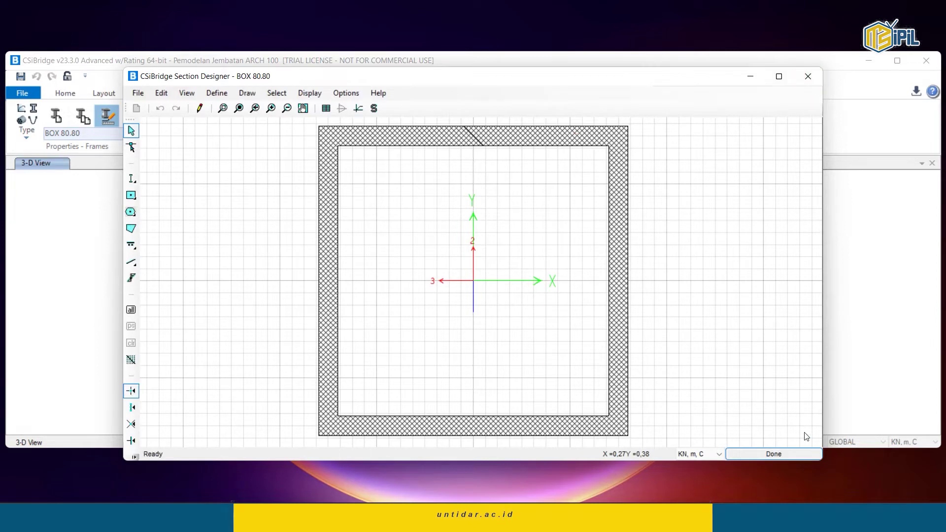
{"action": "left_click", "coordinate": [778, 455]}
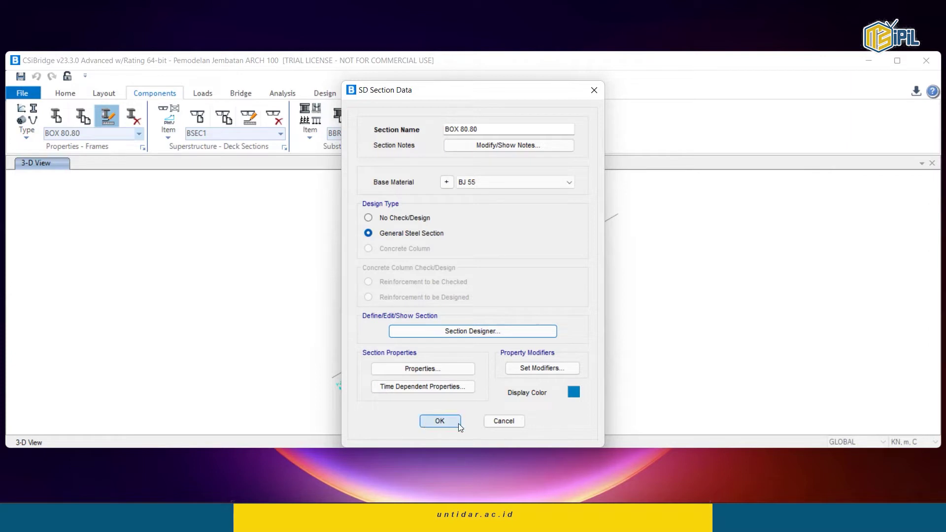
{"action": "left_click", "coordinate": [440, 422]}
Review the dimensions and material of the wide-flange frame section WF 1100.400.
{"action": "left_click", "coordinate": [139, 134]}
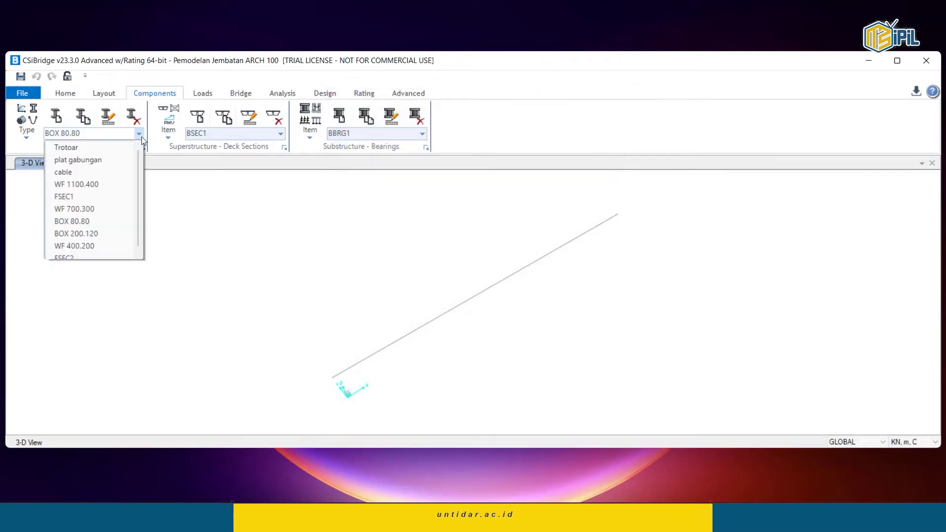
{"action": "left_click", "coordinate": [112, 184]}
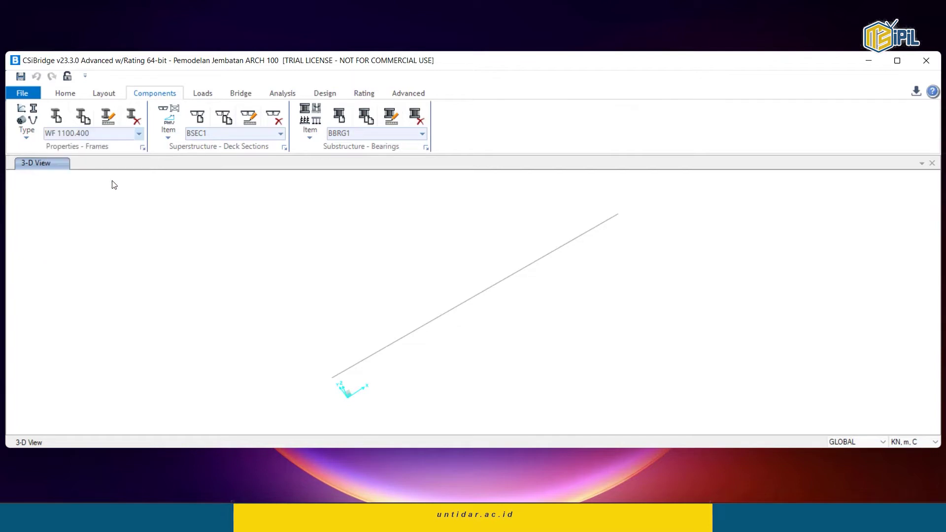
{"action": "left_click", "coordinate": [107, 118]}
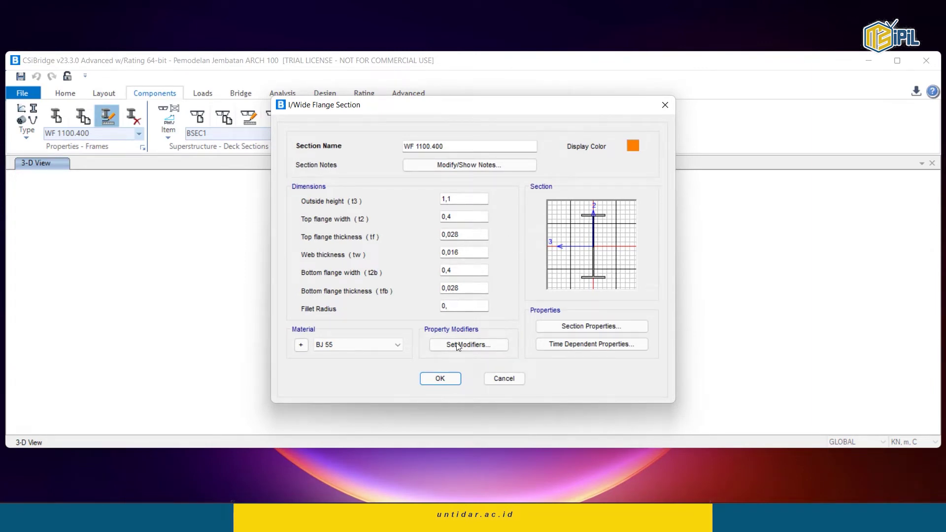
{"action": "left_click", "coordinate": [440, 378]}
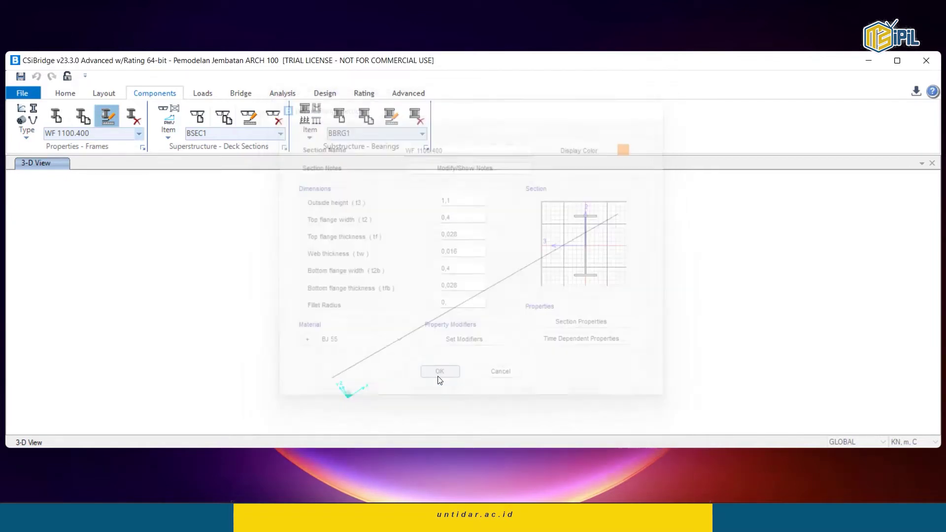
Review the dimensions and material of the wide-flange frame section WF 700.300.
{"action": "left_click", "coordinate": [140, 132]}
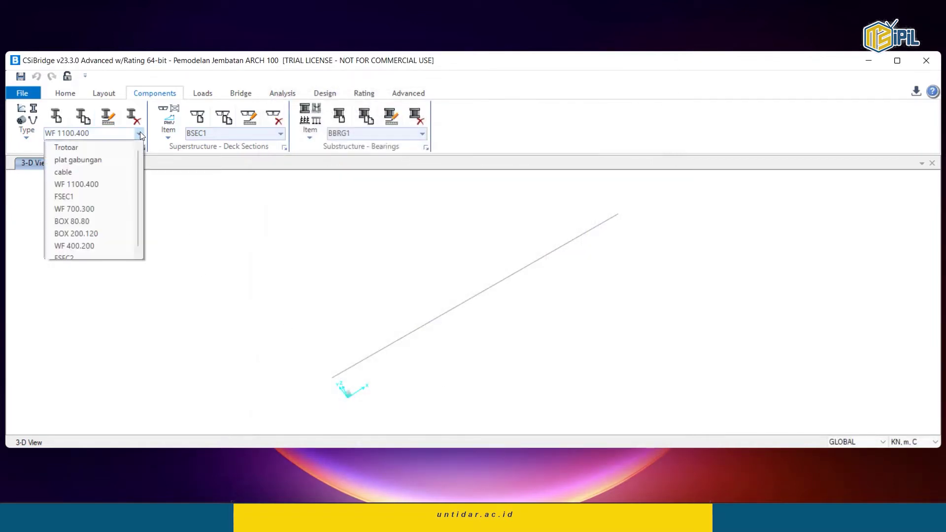
{"action": "left_click", "coordinate": [111, 209]}
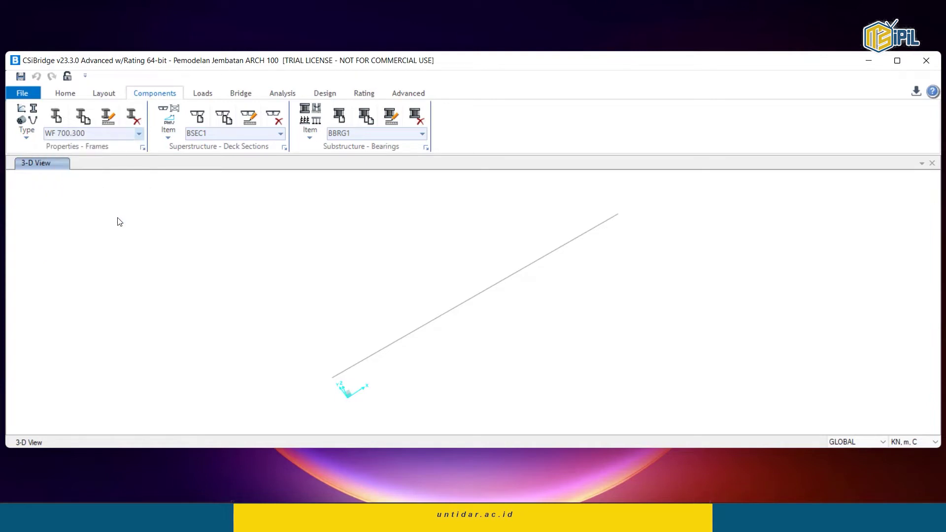
{"action": "left_click", "coordinate": [109, 118]}
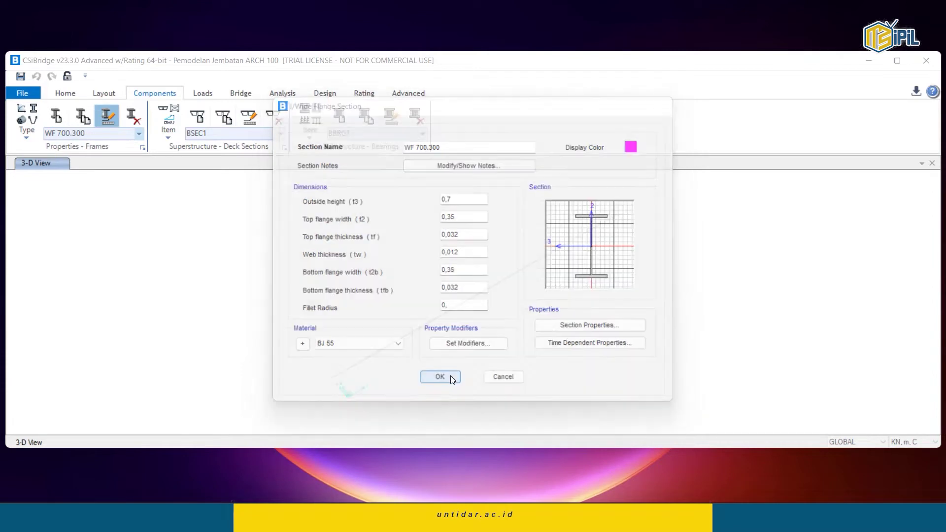
{"action": "left_click", "coordinate": [452, 378]}
Review the diameter and material of the circular frame section named cable.
{"action": "left_click", "coordinate": [139, 134]}
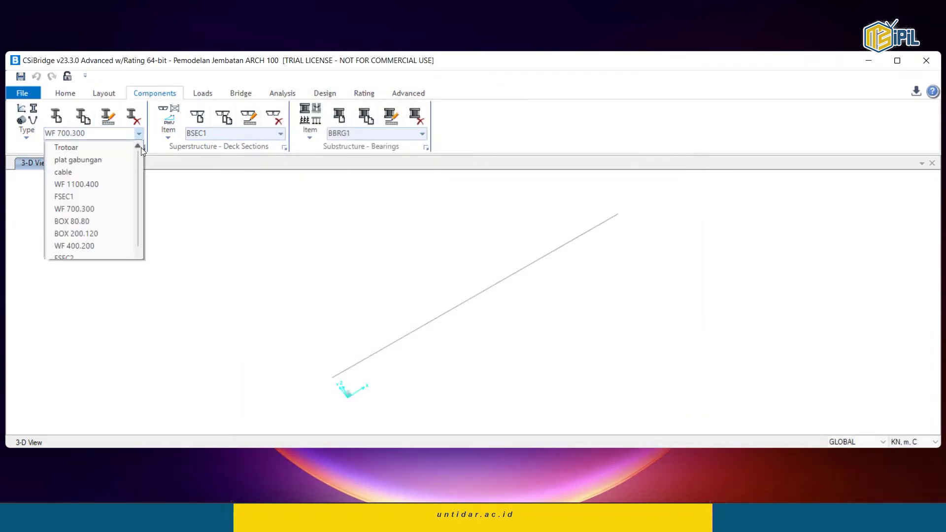
{"action": "left_click", "coordinate": [104, 171]}
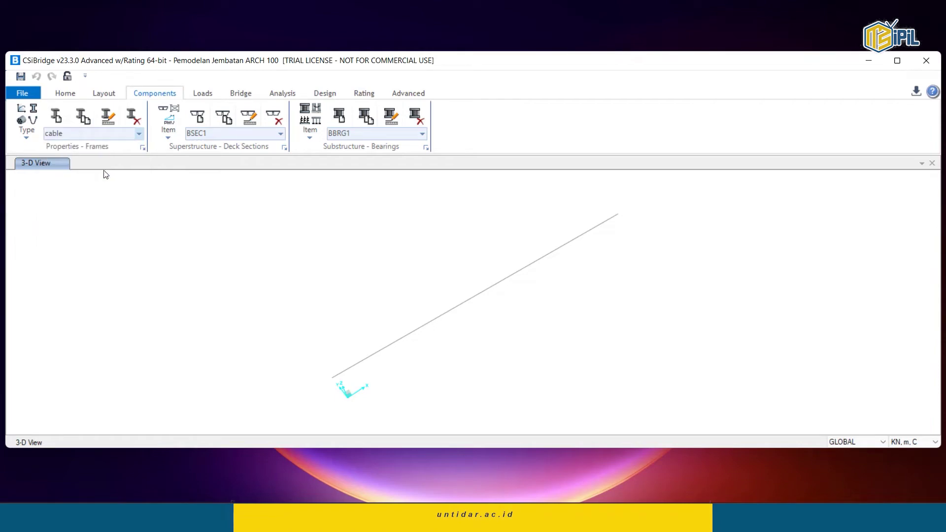
{"action": "left_click", "coordinate": [105, 117]}
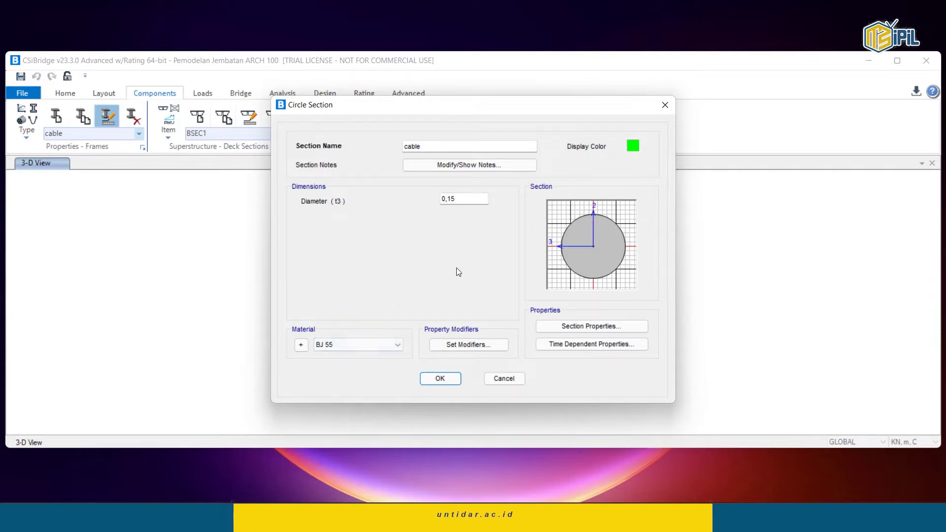
{"action": "left_click", "coordinate": [441, 380]}
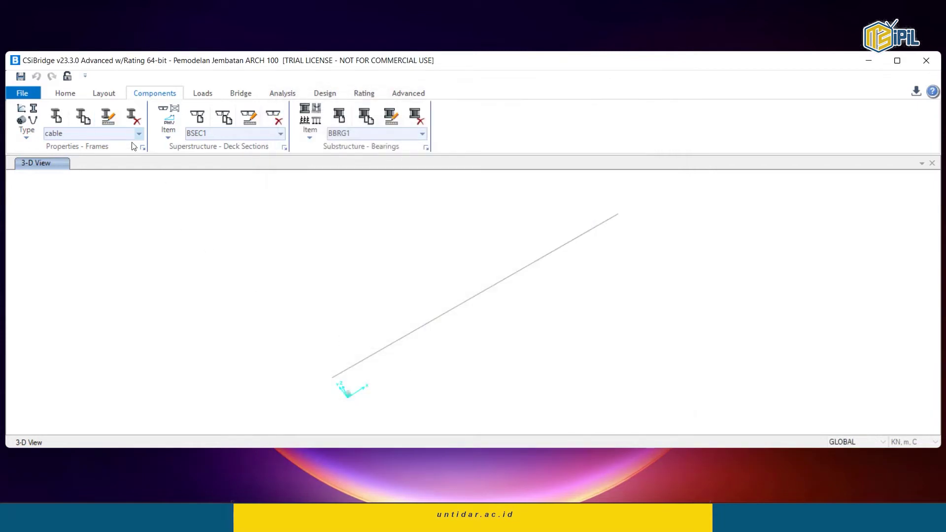
Open the load pattern definitions and check the DEAD, SDL and TD patterns with their self-weight multipliers.
{"action": "scroll", "coordinate": [871, 110], "scroll_direction": "down", "scroll_amount": 1}
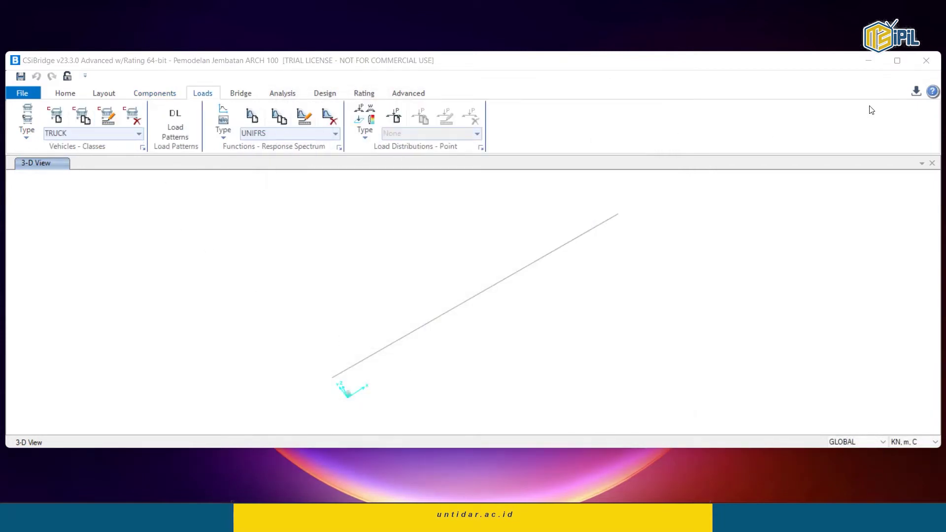
{"action": "left_click", "coordinate": [185, 129]}
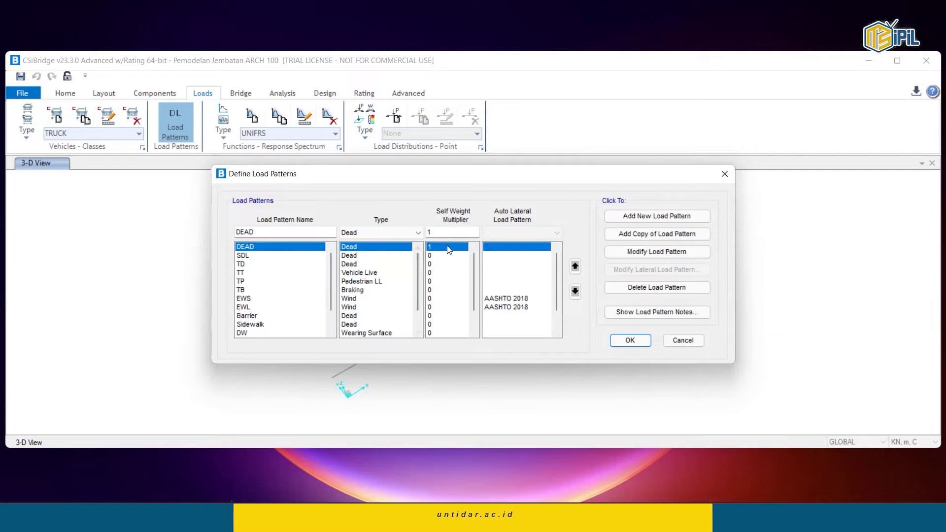
{"action": "left_click", "coordinate": [290, 259]}
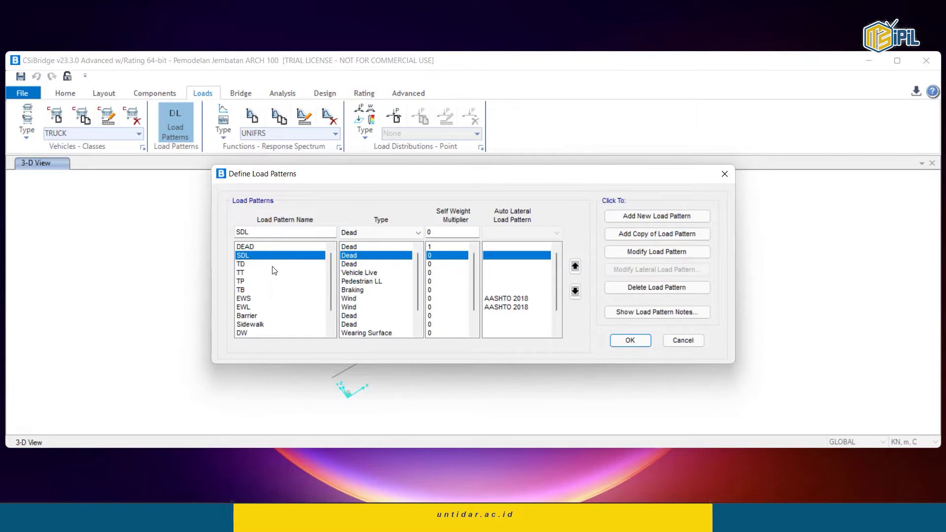
{"action": "left_click", "coordinate": [272, 266]}
Check the types of the vehicle live, pedestrian and braking load patterns TT, TP and TB.
{"action": "left_click", "coordinate": [274, 281]}
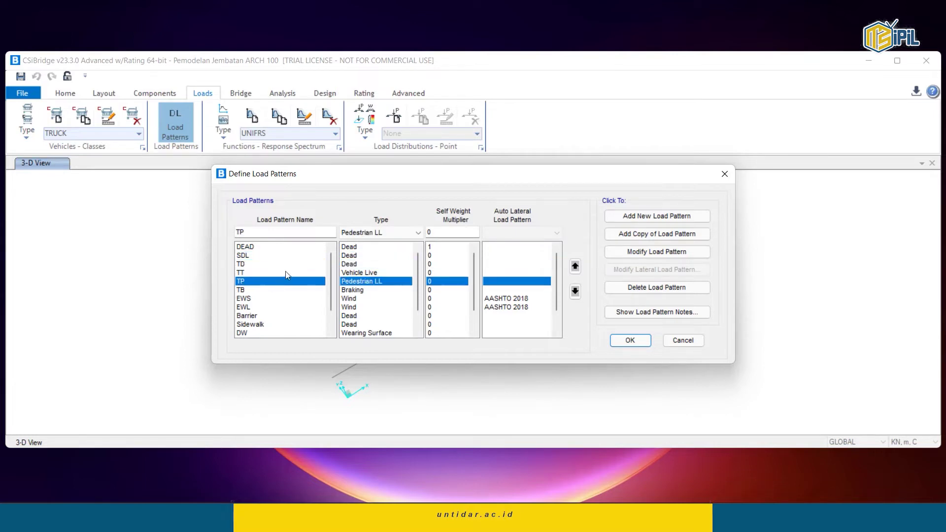
{"action": "left_click", "coordinate": [286, 272]}
{"action": "left_click", "coordinate": [279, 282]}
{"action": "left_click", "coordinate": [294, 273]}
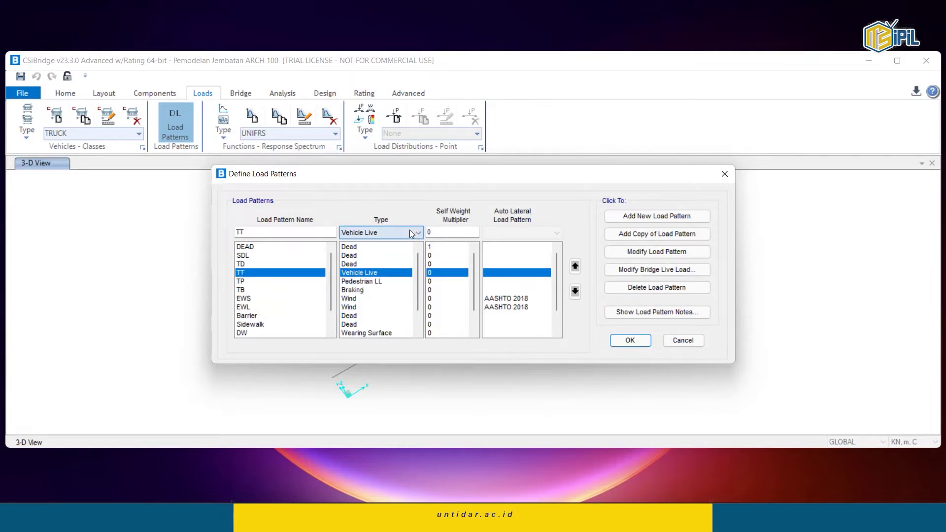
{"action": "left_click", "coordinate": [264, 282]}
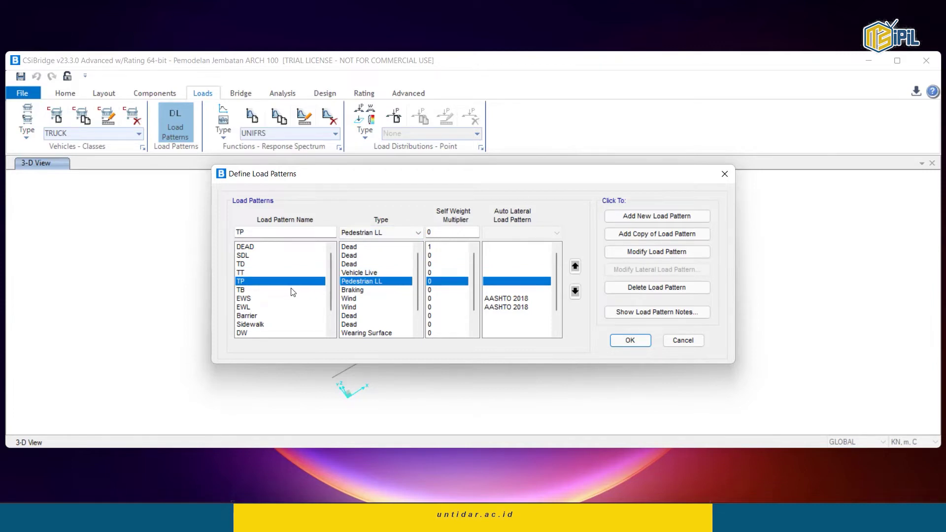
{"action": "left_click", "coordinate": [250, 292]}
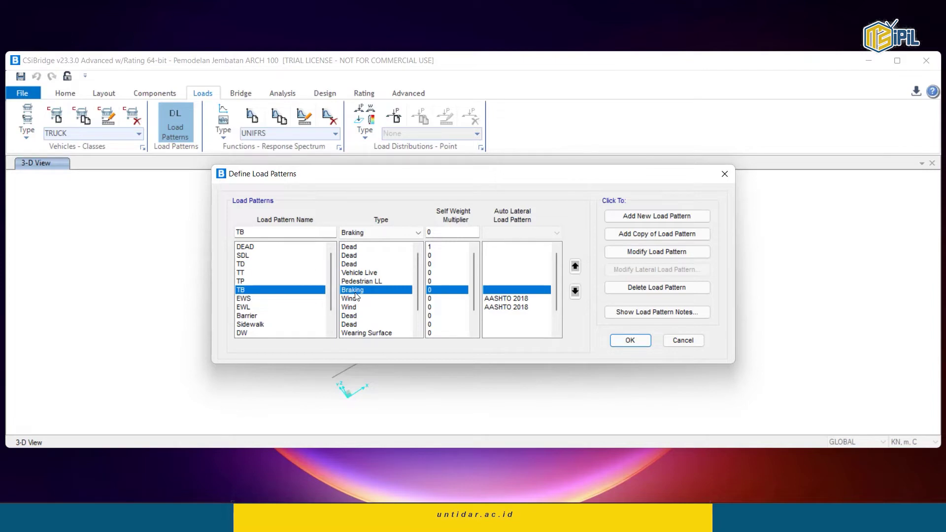
Check the types of the EWS, EWL, Barrier and EQ load patterns and close the load pattern definitions.
{"action": "left_click", "coordinate": [253, 301]}
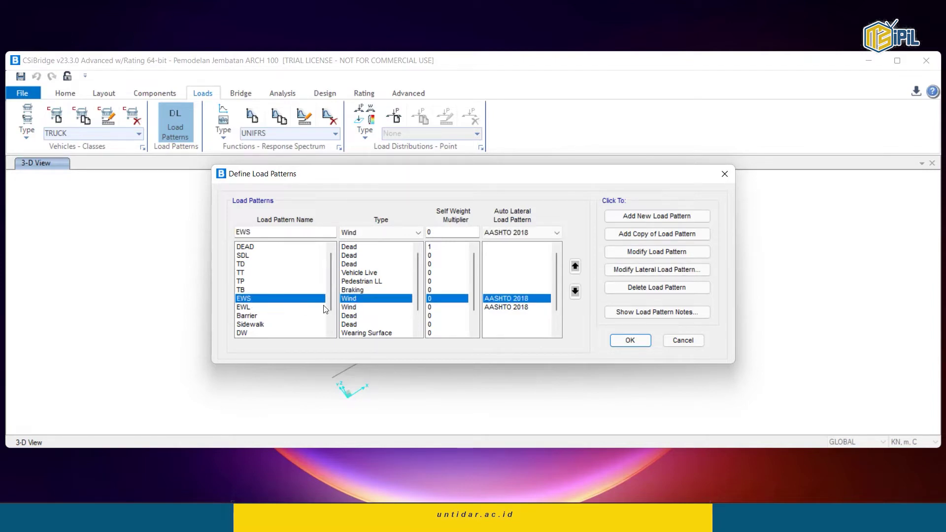
{"action": "left_click", "coordinate": [268, 308]}
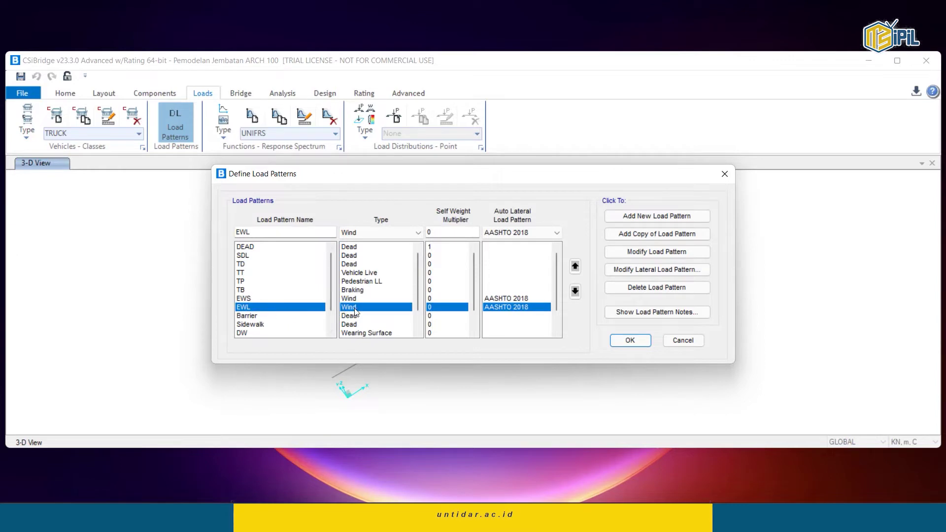
{"action": "left_click", "coordinate": [253, 317]}
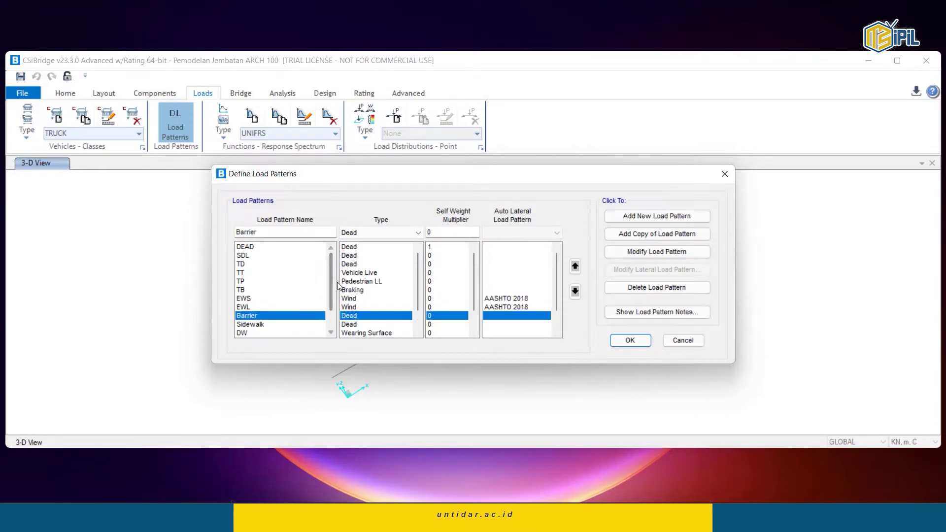
{"action": "scroll", "coordinate": [332, 288], "scroll_direction": "down", "scroll_amount": 1}
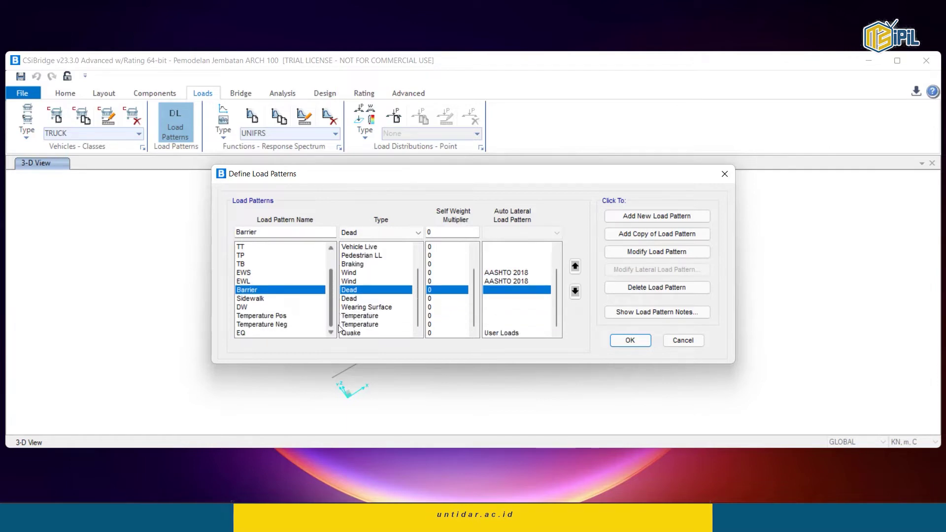
{"action": "left_click", "coordinate": [287, 333]}
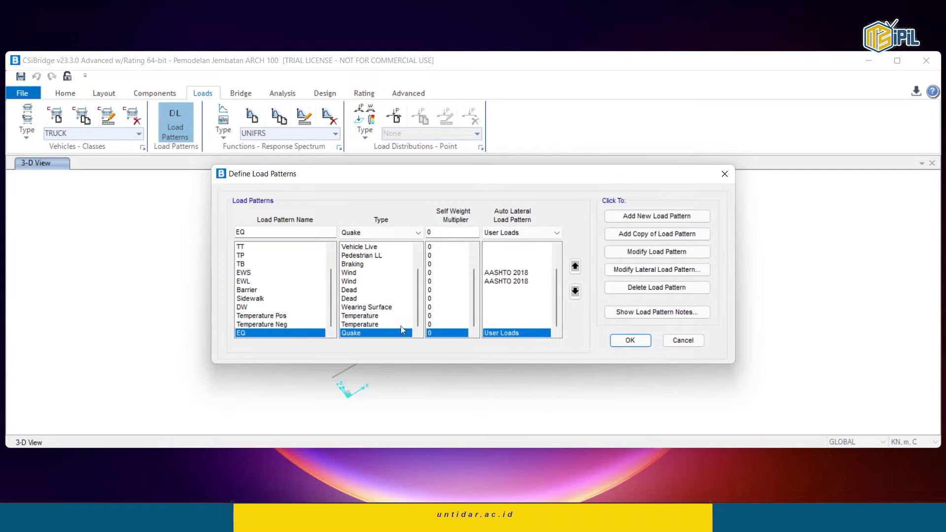
{"action": "left_click", "coordinate": [630, 340]}
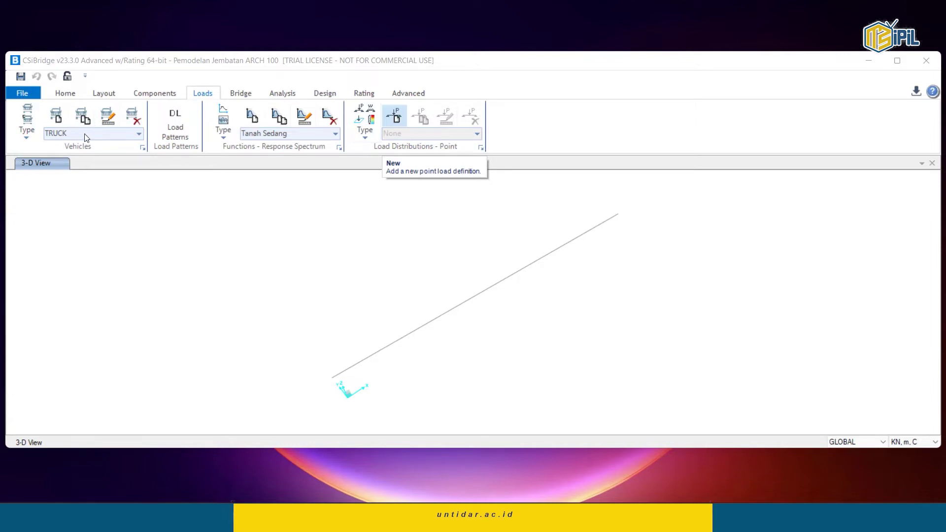
Open the TRUCK vehicle definition and check the user-defined length effects for its axle loads.
{"action": "left_click", "coordinate": [27, 136]}
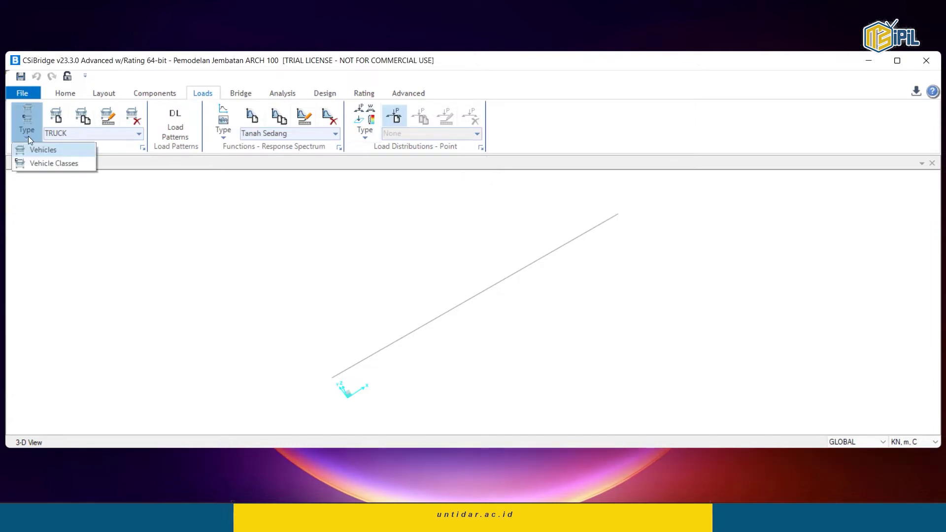
{"action": "left_click", "coordinate": [44, 152]}
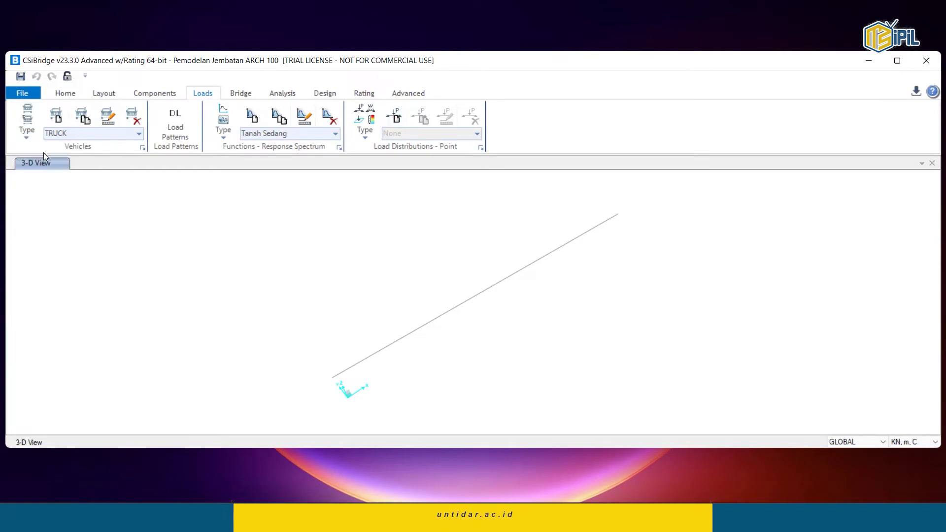
{"action": "left_click", "coordinate": [108, 120]}
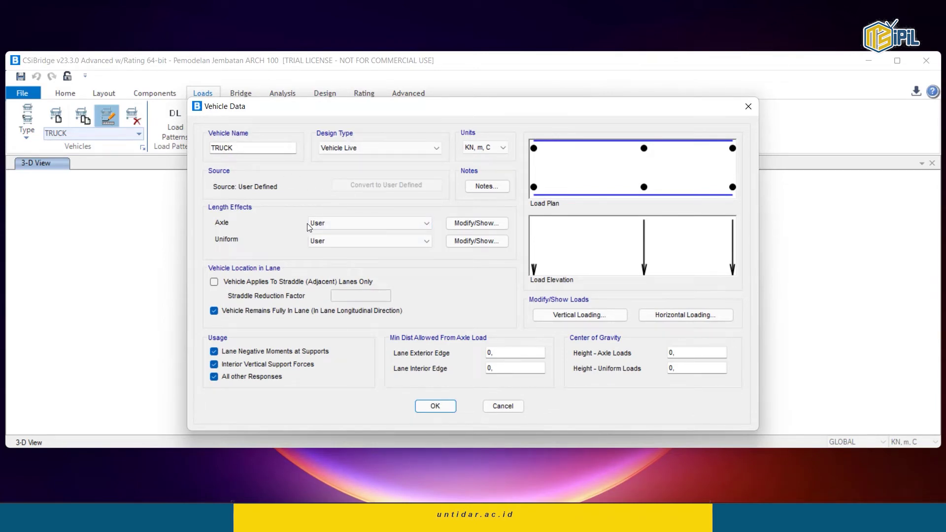
{"action": "left_click", "coordinate": [474, 224]}
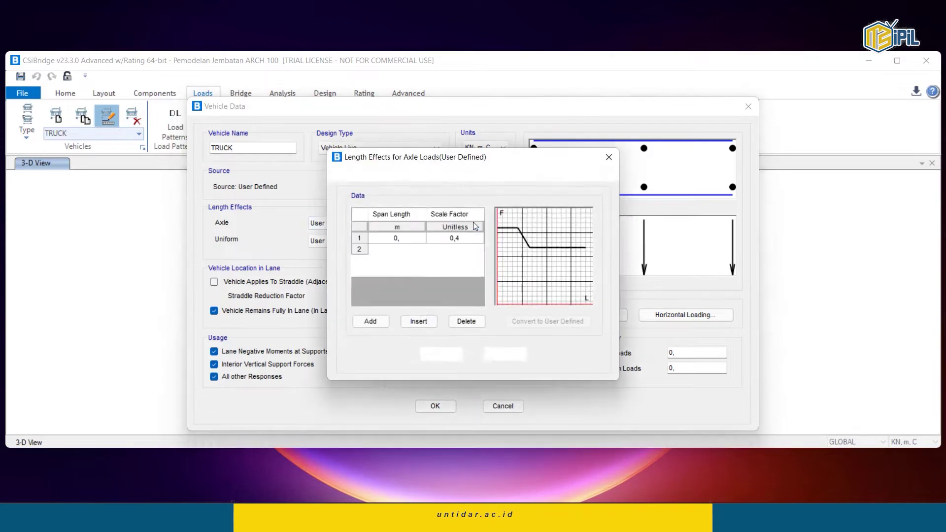
{"action": "left_click", "coordinate": [430, 251]}
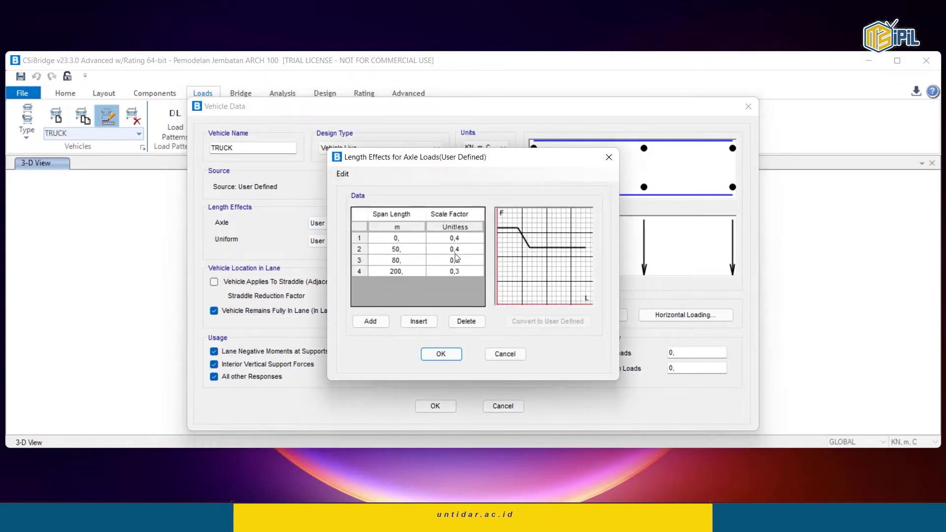
{"action": "left_click", "coordinate": [437, 360]}
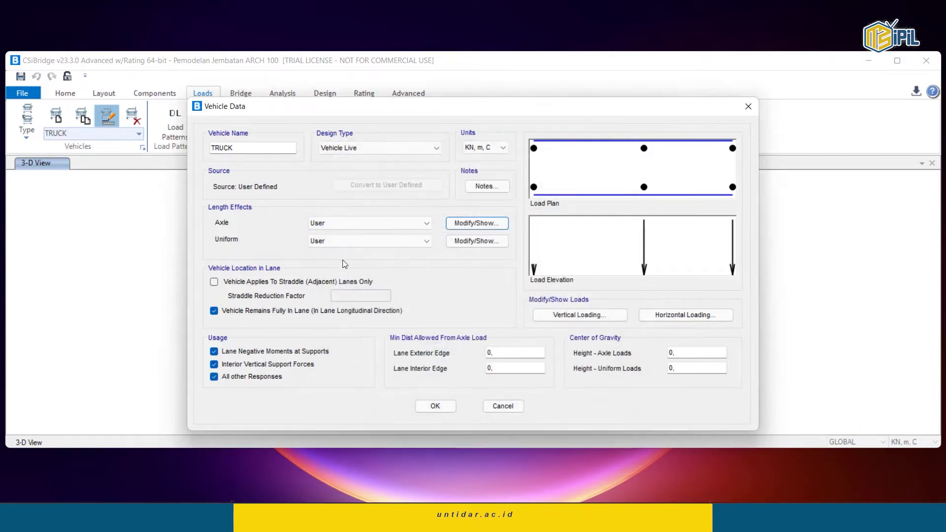
Check the length effects for the TRUCK vehicle's uniform loads and close the vehicle definition.
{"action": "left_click", "coordinate": [474, 241]}
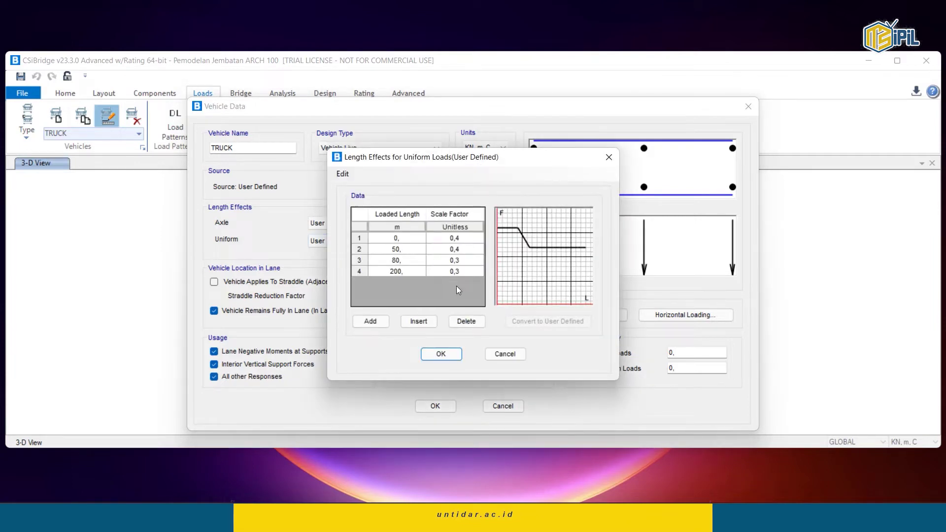
{"action": "left_click", "coordinate": [448, 355]}
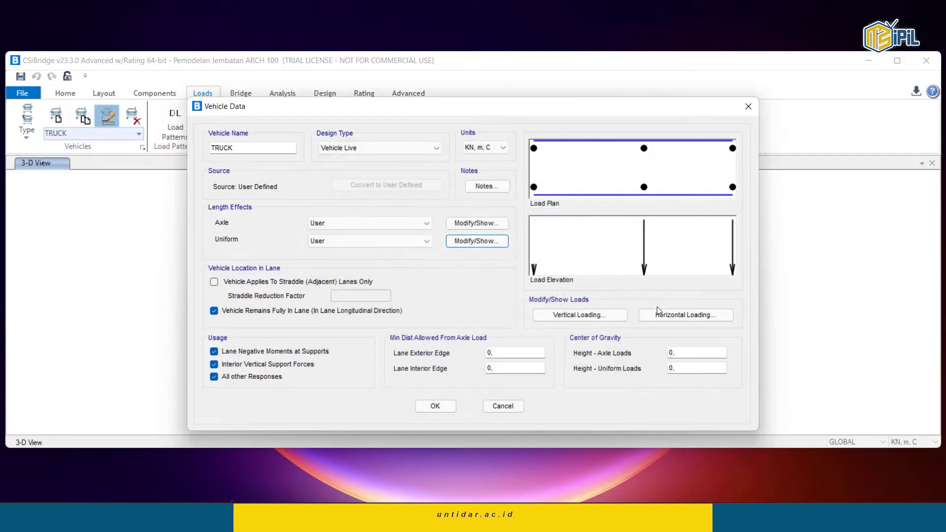
{"action": "left_click", "coordinate": [432, 405]}
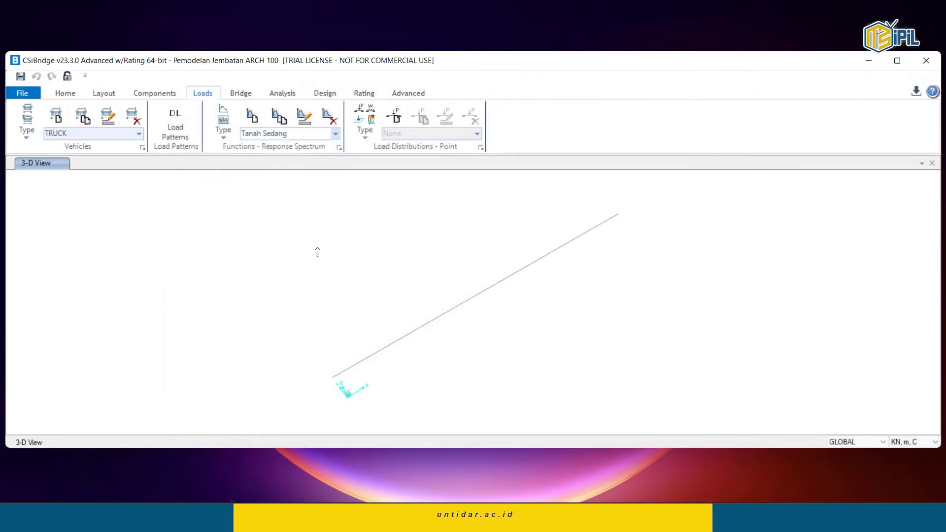
View the SD (Tanah Sedang) spectrum table in Data Rencana Jembatan.pdf in Acrobat Reader and the Tanah Sedang response spectrum function in CSiBridge.
{"action": "mouse_move", "coordinate": [292, 516]}
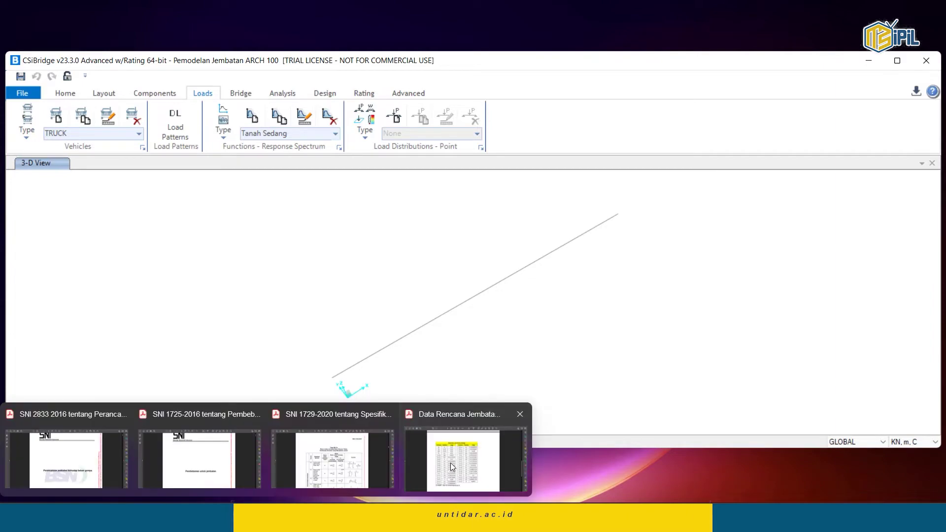
{"action": "left_click", "coordinate": [451, 462]}
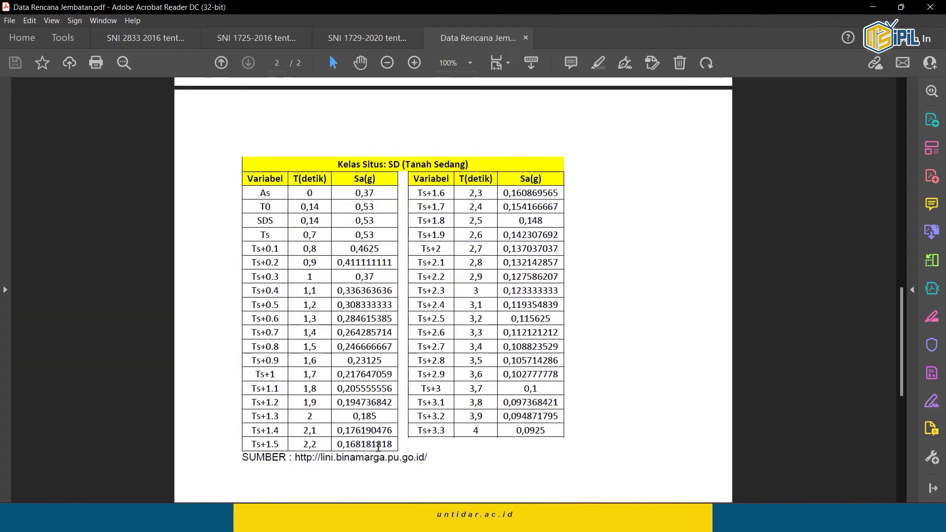
{"action": "left_click", "coordinate": [871, 8]}
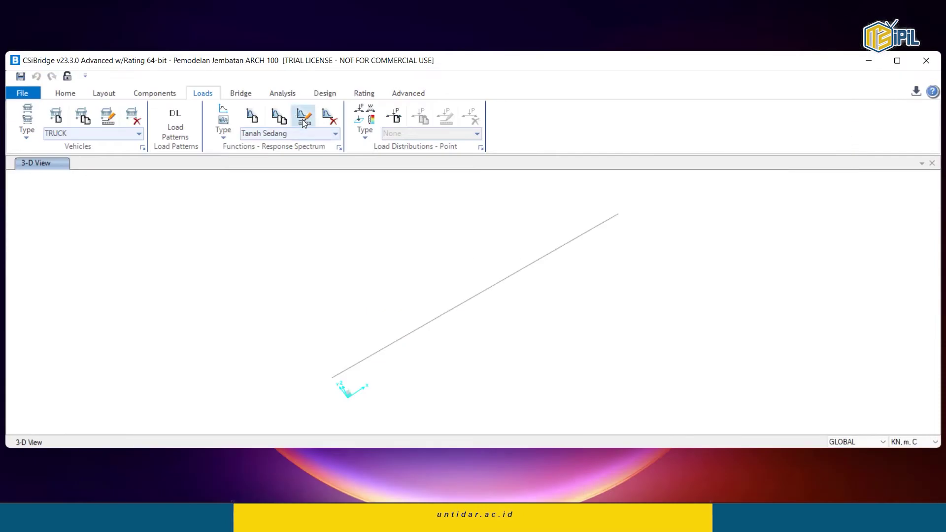
{"action": "left_click", "coordinate": [300, 118]}
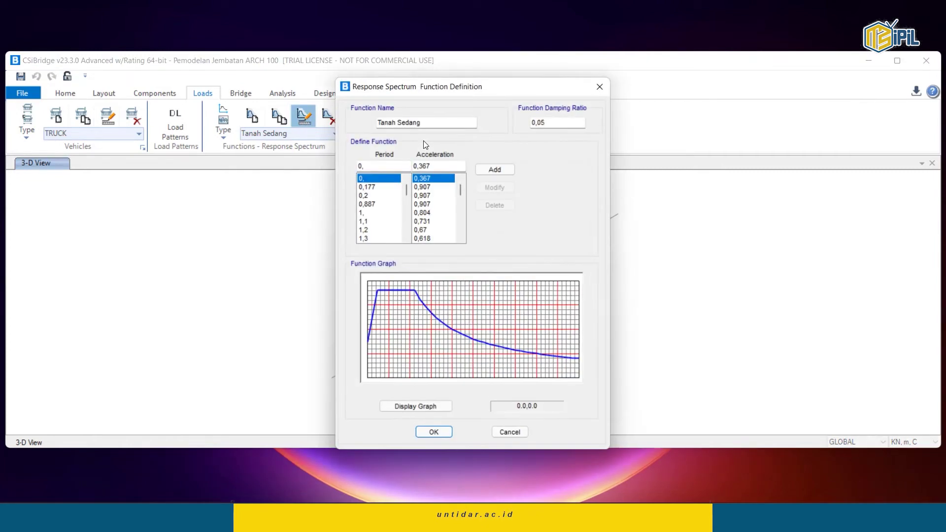
{"action": "left_click", "coordinate": [435, 429]}
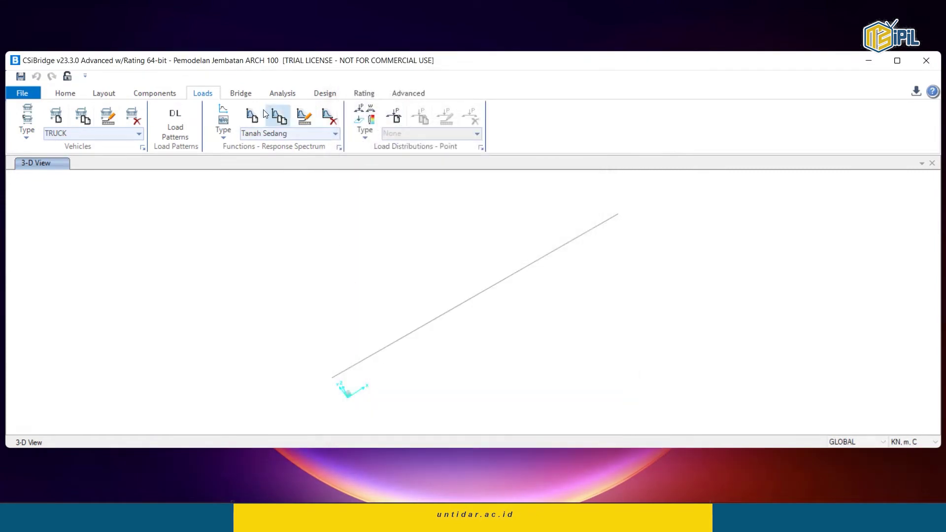
Try to add a new response spectrum function of the User type.
{"action": "left_click", "coordinate": [252, 116]}
{"action": "left_click", "coordinate": [436, 224]}
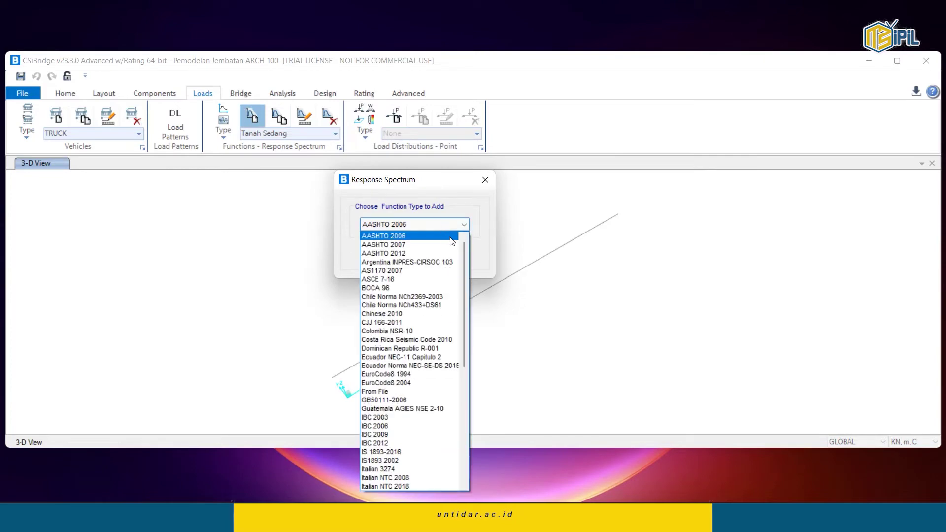
{"action": "scroll", "coordinate": [463, 265], "scroll_direction": "down", "scroll_amount": 10}
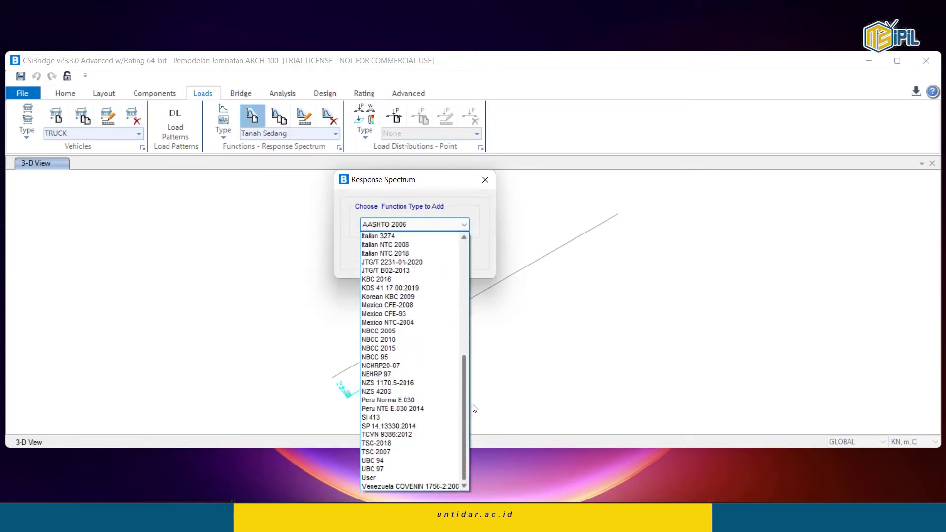
{"action": "left_click", "coordinate": [396, 478]}
{"action": "left_click", "coordinate": [388, 251]}
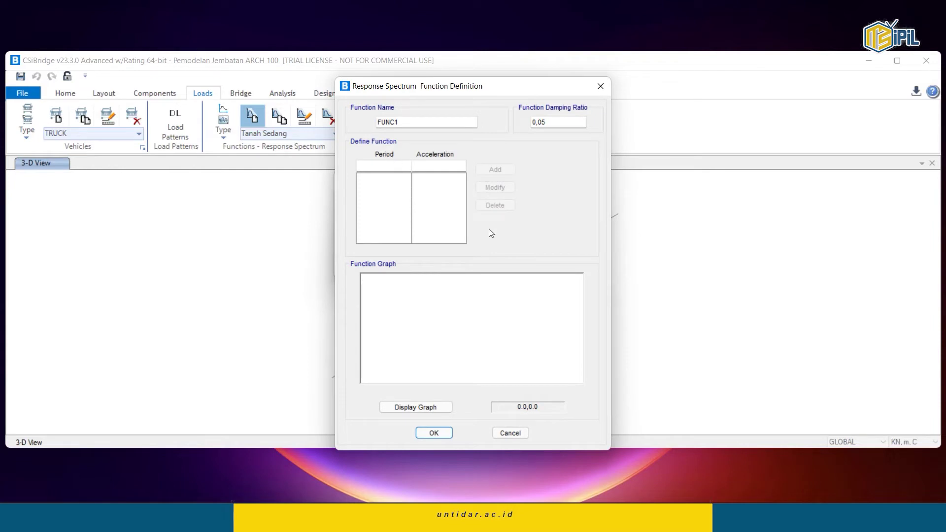
{"action": "left_click", "coordinate": [449, 433]}
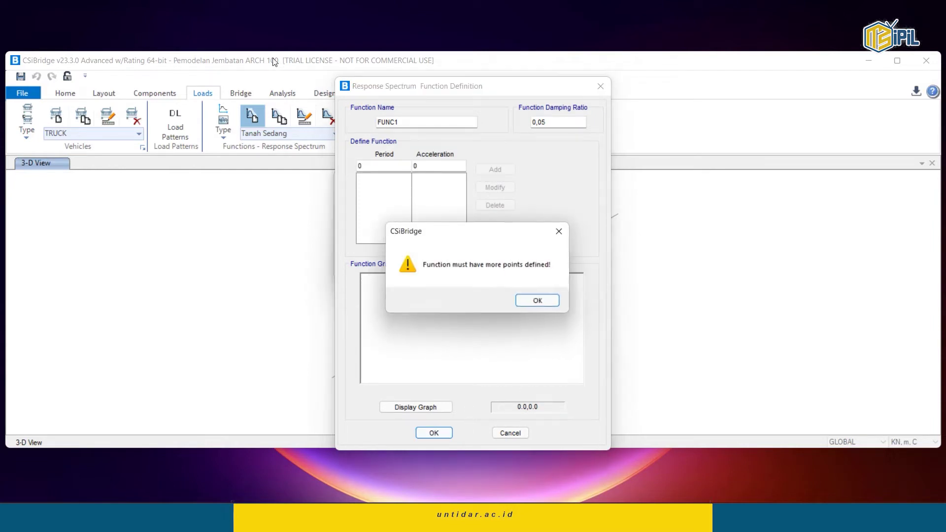
{"action": "left_click", "coordinate": [539, 301]}
{"action": "left_click", "coordinate": [510, 432]}
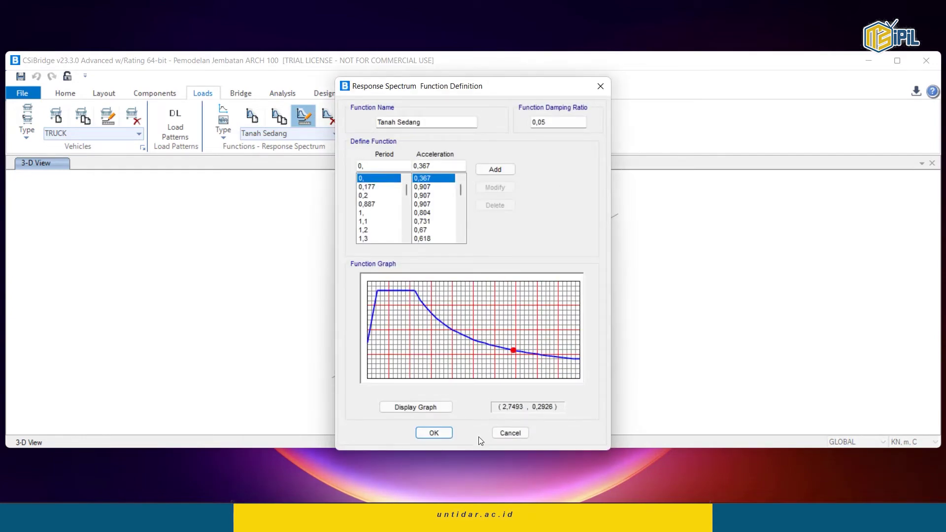
Close the Tanah Sedang function definition and look through the design load combinations from COMB1 to EXTREM Y.
{"action": "left_click", "coordinate": [434, 433]}
{"action": "scroll", "coordinate": [639, 92], "scroll_direction": "down", "scroll_amount": 3}
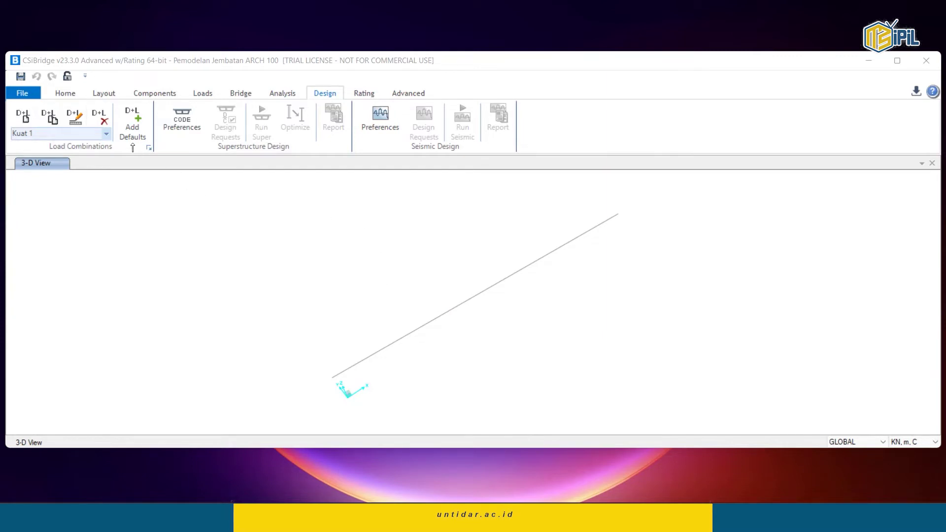
{"action": "left_click", "coordinate": [105, 136]}
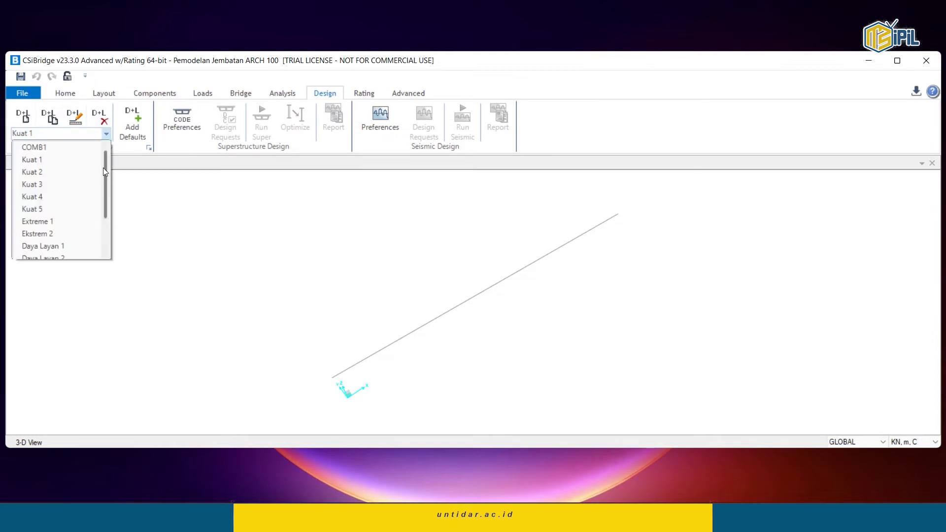
{"action": "scroll", "coordinate": [106, 195], "scroll_direction": "down", "scroll_amount": 2}
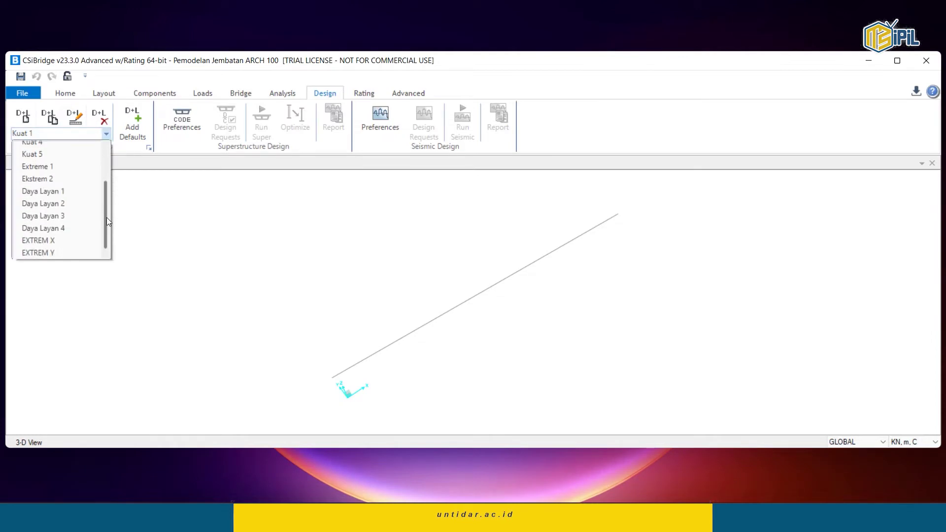
{"action": "left_click_drag", "start_coordinate": [105, 173], "coordinate": [105, 143]}
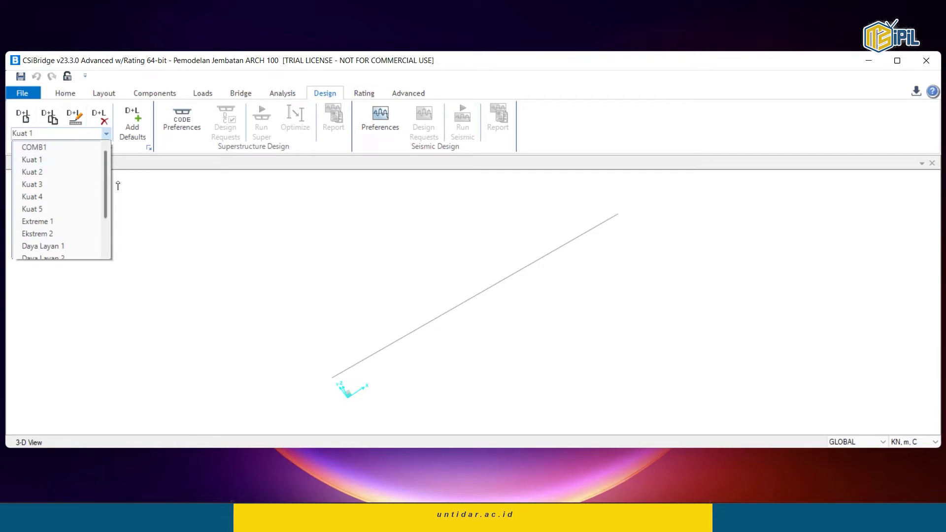
{"action": "scroll", "coordinate": [104, 171], "scroll_direction": "down", "scroll_amount": 1}
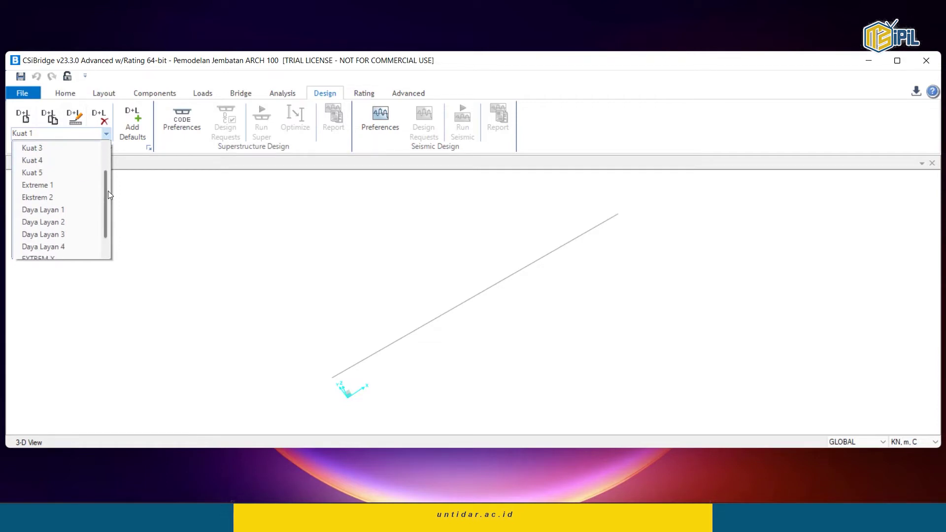
{"action": "scroll", "coordinate": [110, 217], "scroll_direction": "down", "scroll_amount": 2}
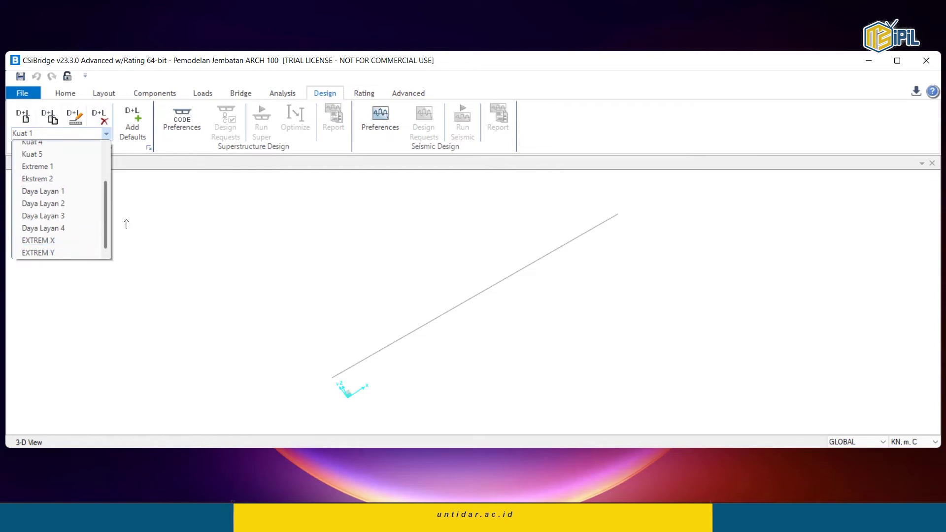
Check the load cases and scale factors of the Kuat 1 load combination and close its definition.
{"action": "scroll", "coordinate": [108, 197], "scroll_direction": "up", "scroll_amount": 2}
{"action": "scroll", "coordinate": [79, 162], "scroll_direction": "up", "scroll_amount": 1}
{"action": "left_click", "coordinate": [51, 146]}
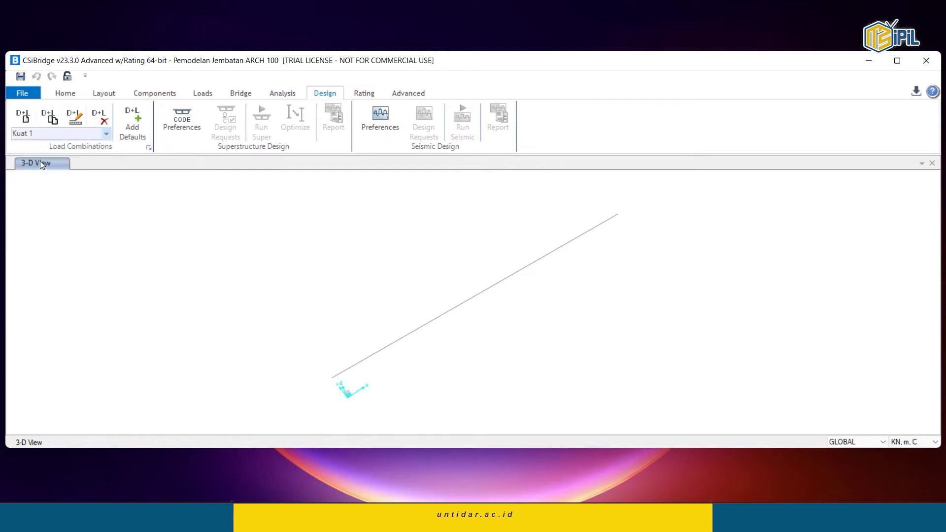
{"action": "left_click", "coordinate": [76, 116]}
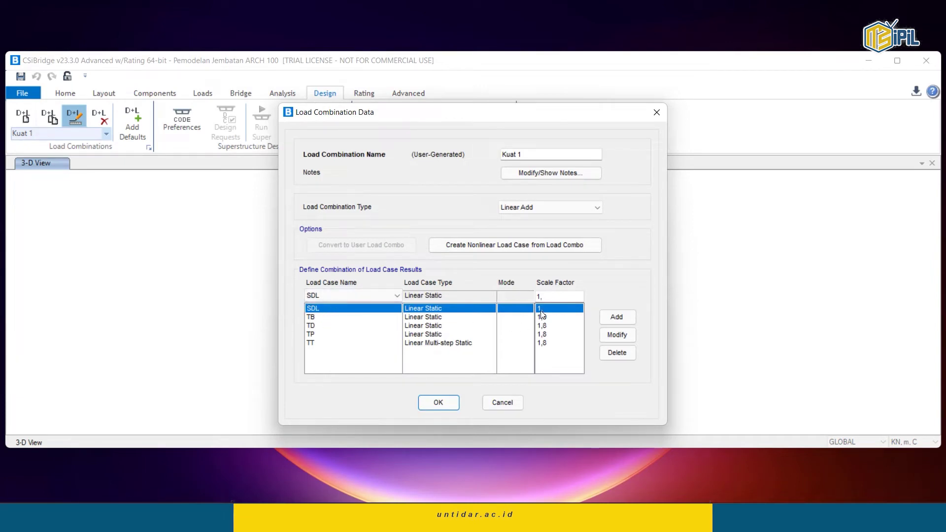
{"action": "left_click", "coordinate": [438, 403]}
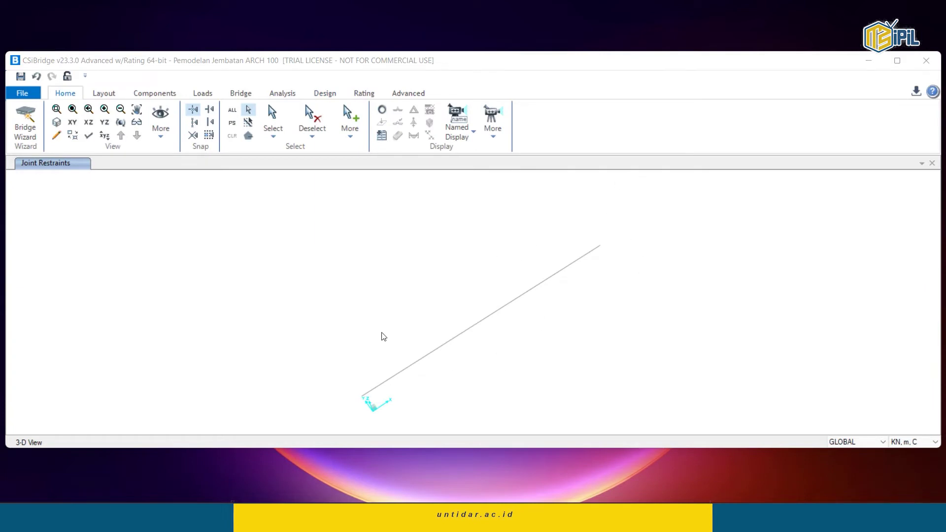
Check the initial coordinates and the initial and end station data of layout line BLL1, and close its definition.
{"action": "left_click", "coordinate": [146, 93]}
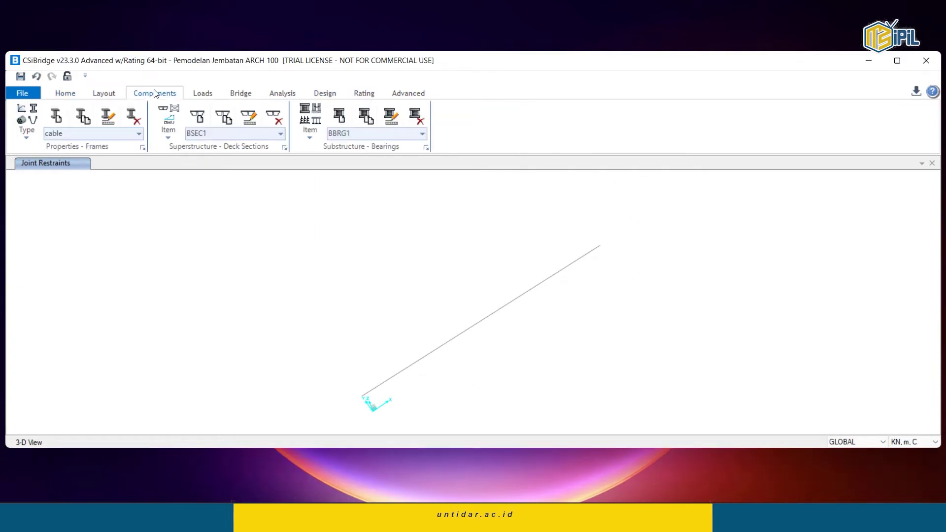
{"action": "left_click", "coordinate": [105, 93]}
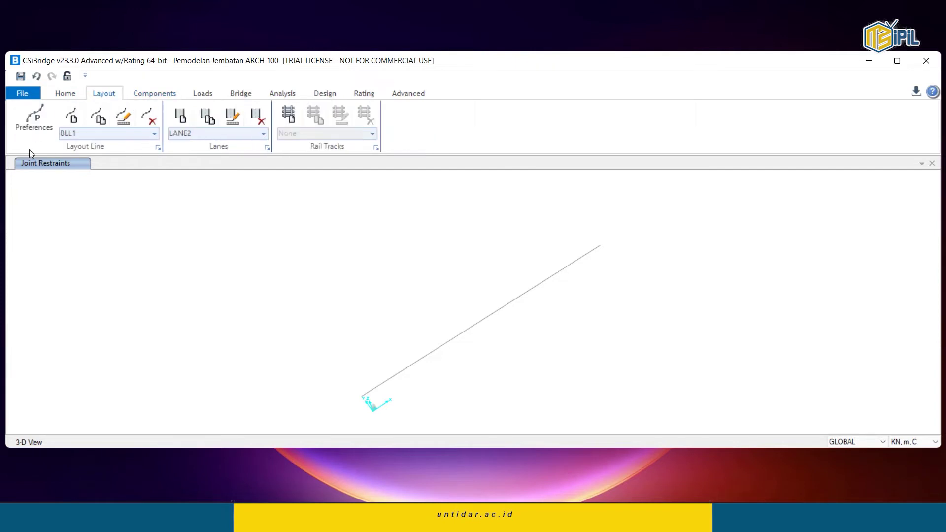
{"action": "left_click", "coordinate": [125, 117]}
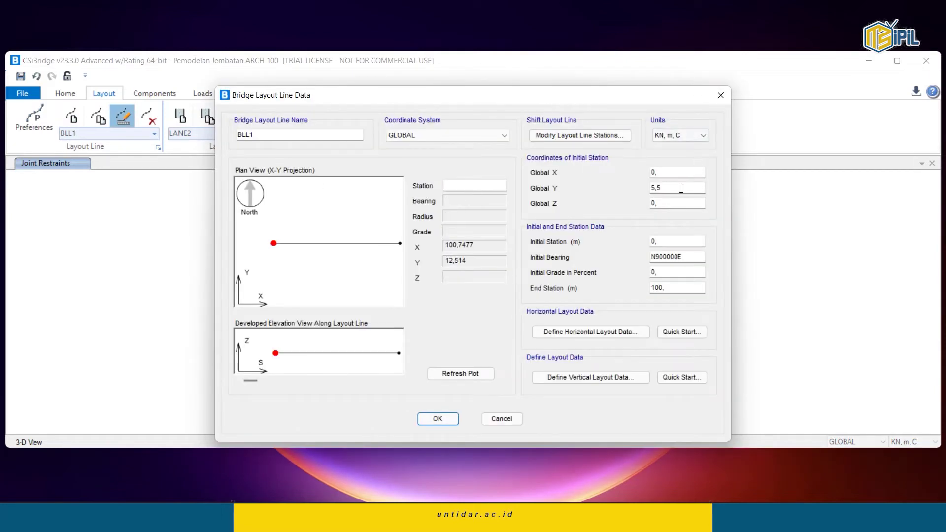
{"action": "left_click", "coordinate": [673, 169]}
{"action": "left_click", "coordinate": [674, 188]}
{"action": "left_click", "coordinate": [667, 207]}
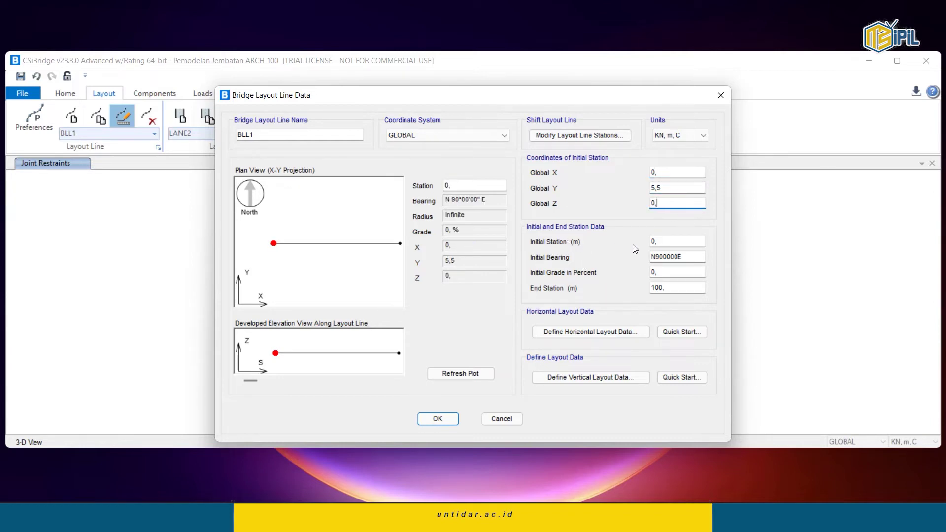
{"action": "left_click", "coordinate": [653, 241]}
{"action": "left_click", "coordinate": [680, 286]}
{"action": "left_click", "coordinate": [444, 420]}
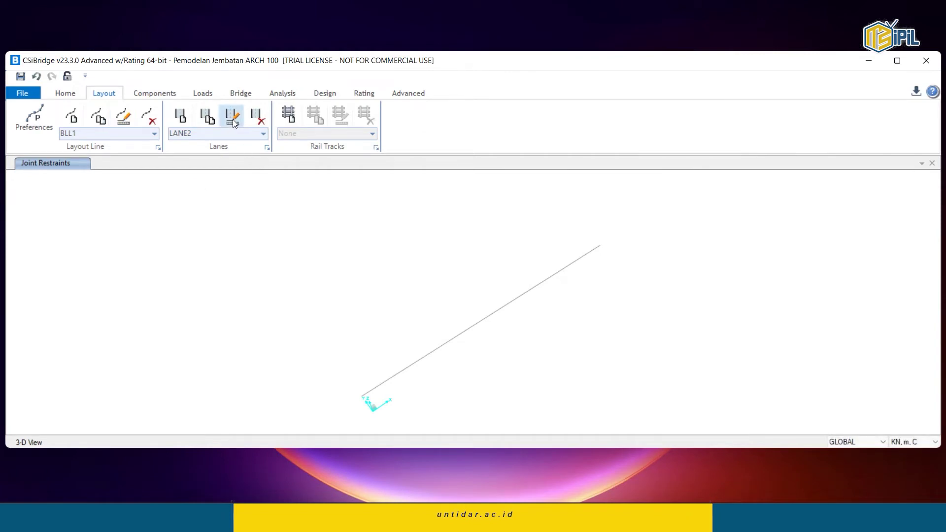
Check the stations, centerline offsets and lane widths of LANE1 and close its definition.
{"action": "left_click", "coordinate": [262, 133]}
{"action": "left_click", "coordinate": [223, 145]}
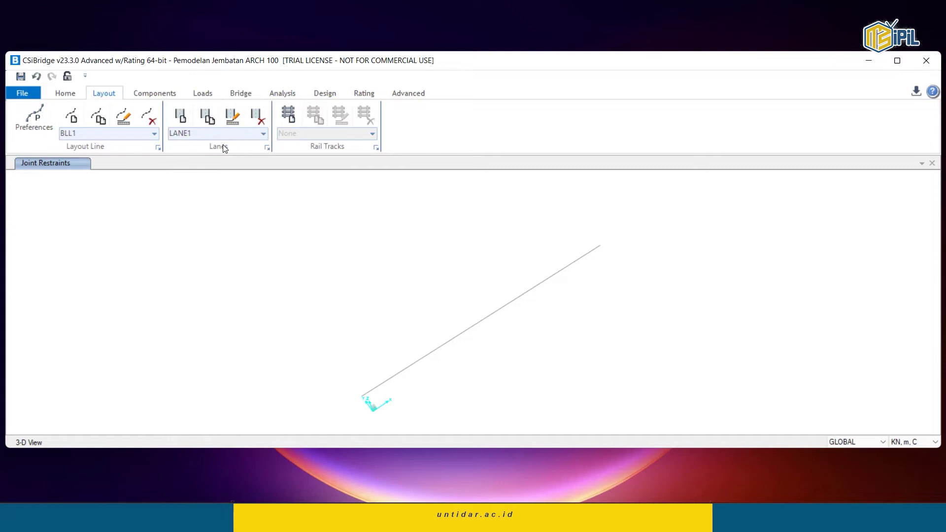
{"action": "left_click", "coordinate": [232, 116]}
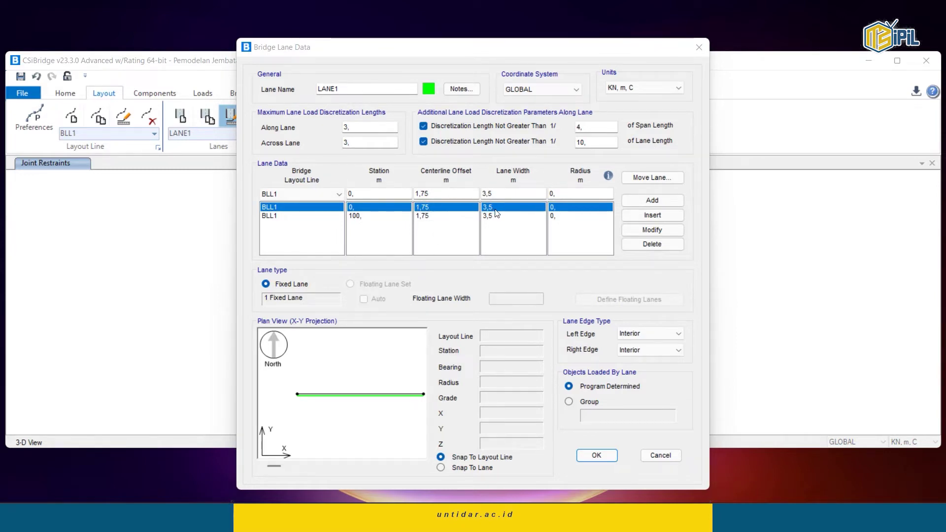
{"action": "left_click", "coordinate": [594, 455]}
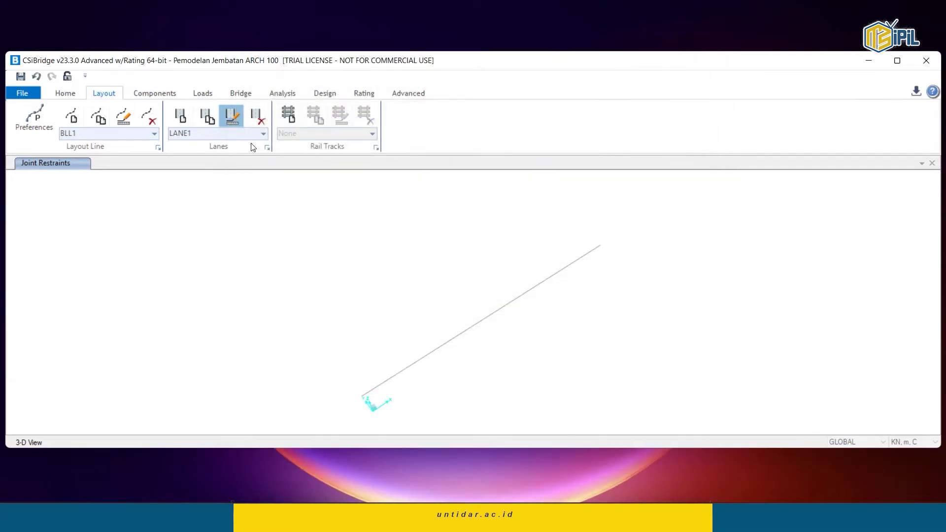
Check the stations, centerline offsets and lane widths of LANE2 and close its definition.
{"action": "left_click", "coordinate": [264, 135]}
{"action": "left_click", "coordinate": [210, 156]}
{"action": "left_click", "coordinate": [232, 118]}
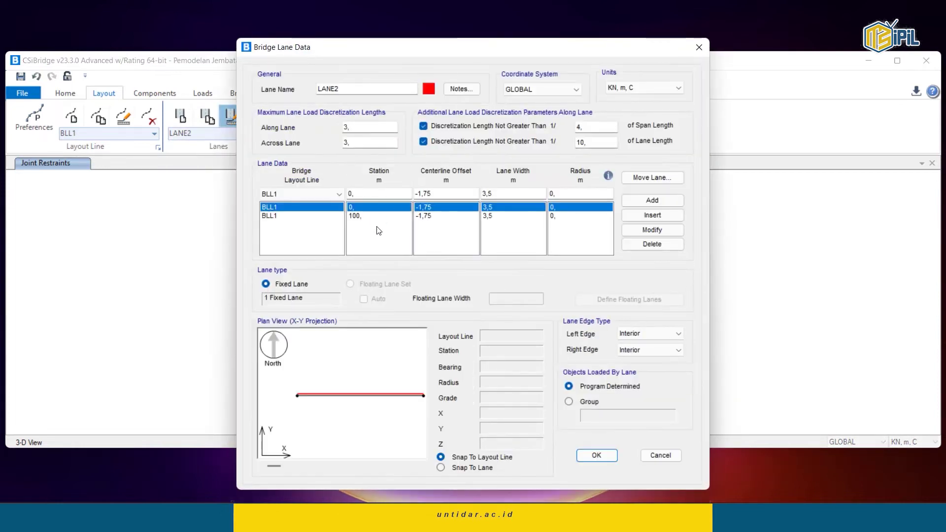
{"action": "left_click", "coordinate": [588, 454]}
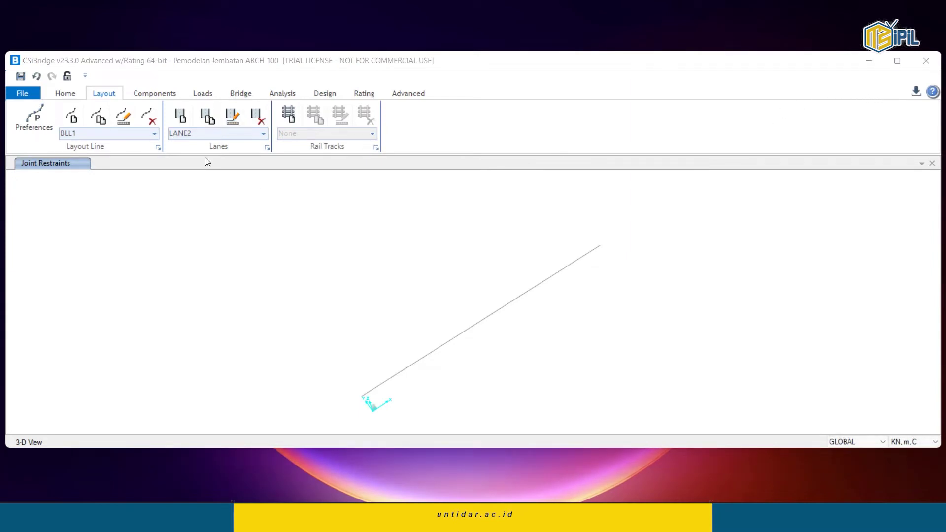
Check the TRUCK entries for both lanes in the TT load pattern's bridge live load and close the load pattern definitions.
{"action": "left_click", "coordinate": [168, 96]}
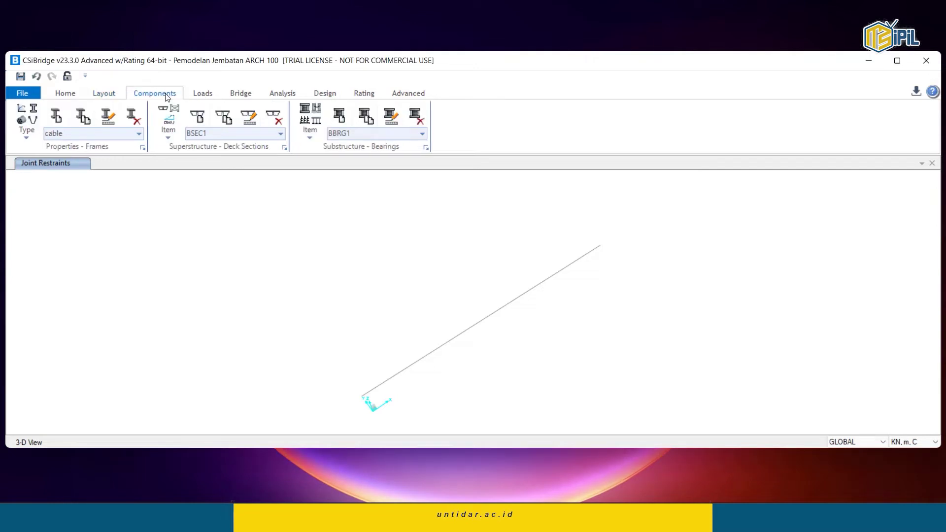
{"action": "left_click", "coordinate": [201, 97]}
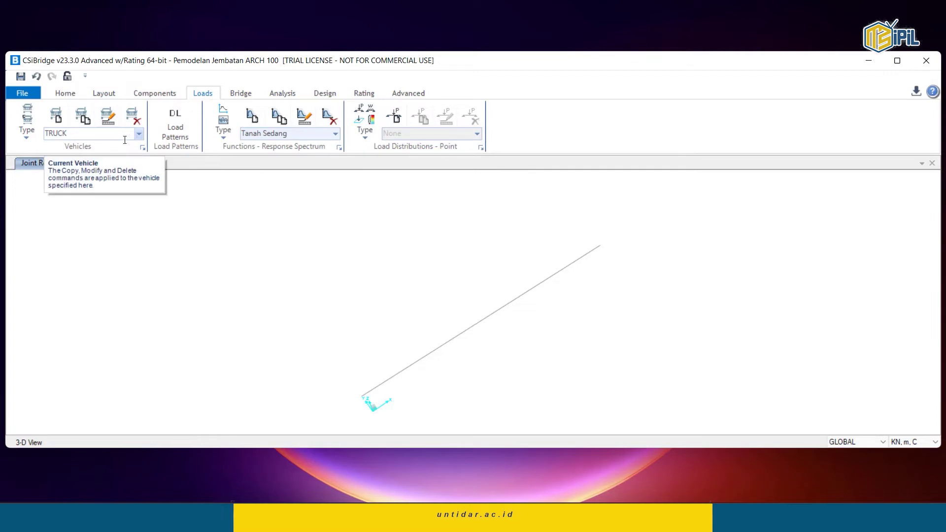
{"action": "left_click", "coordinate": [177, 129]}
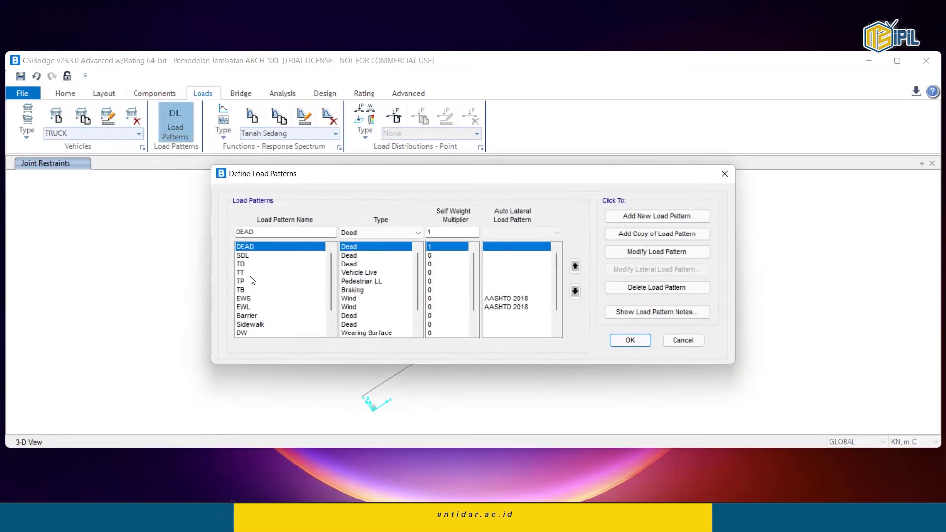
{"action": "left_click", "coordinate": [252, 273]}
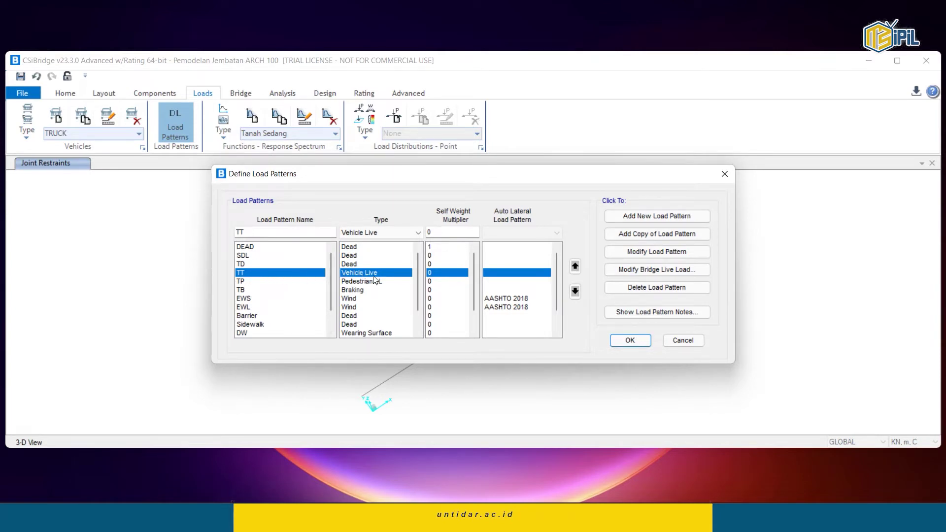
{"action": "left_click", "coordinate": [641, 270]}
{"action": "left_click", "coordinate": [309, 214]}
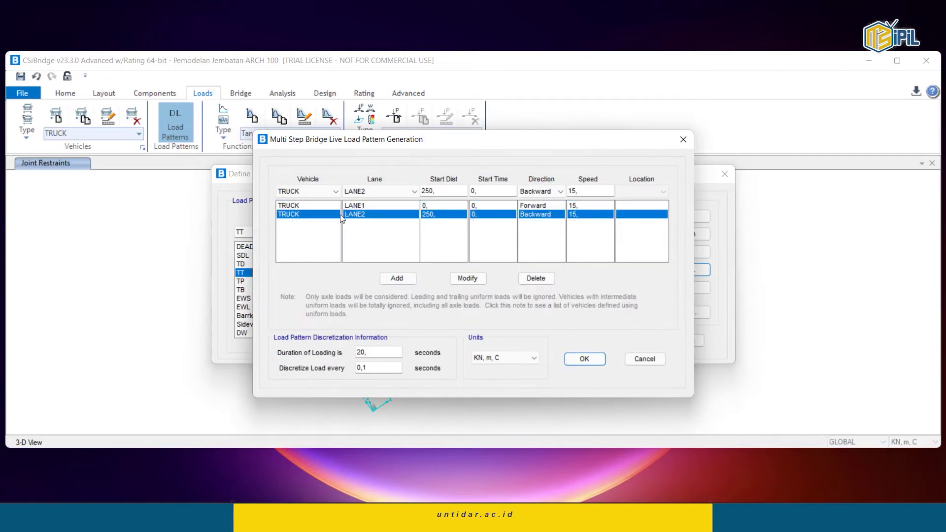
{"action": "left_click", "coordinate": [371, 206]}
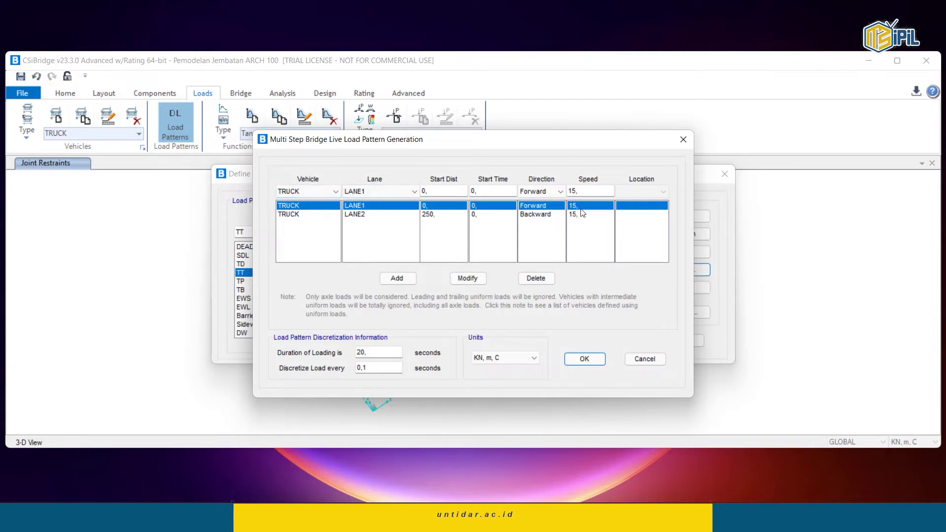
{"action": "left_click", "coordinate": [575, 358]}
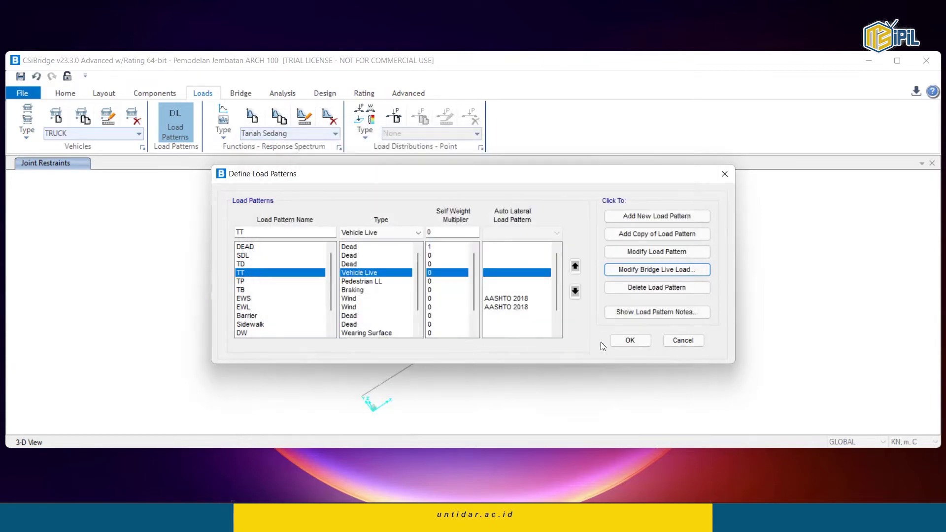
{"action": "left_click", "coordinate": [637, 339]}
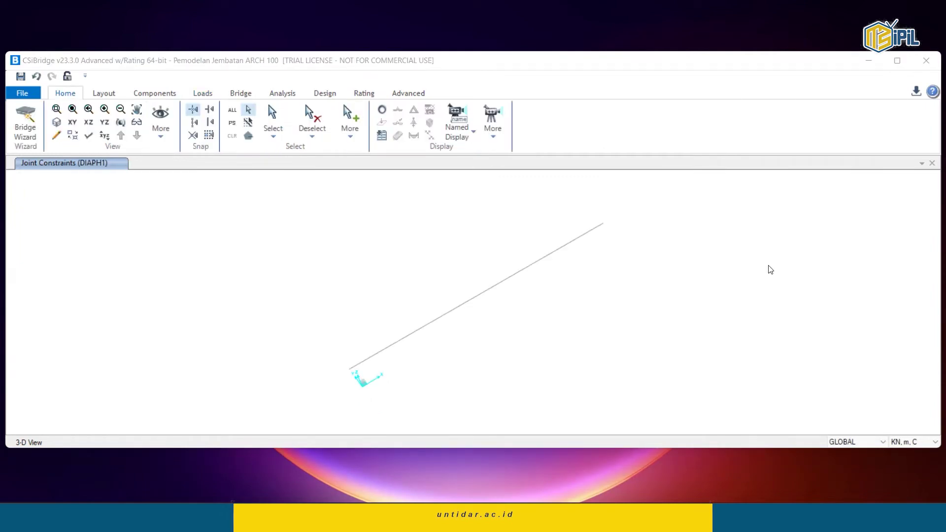
Import the AutoCAD DXF file Arch 100 with Z as the global up direction and KN, m, C units.
{"action": "left_click", "coordinate": [36, 95]}
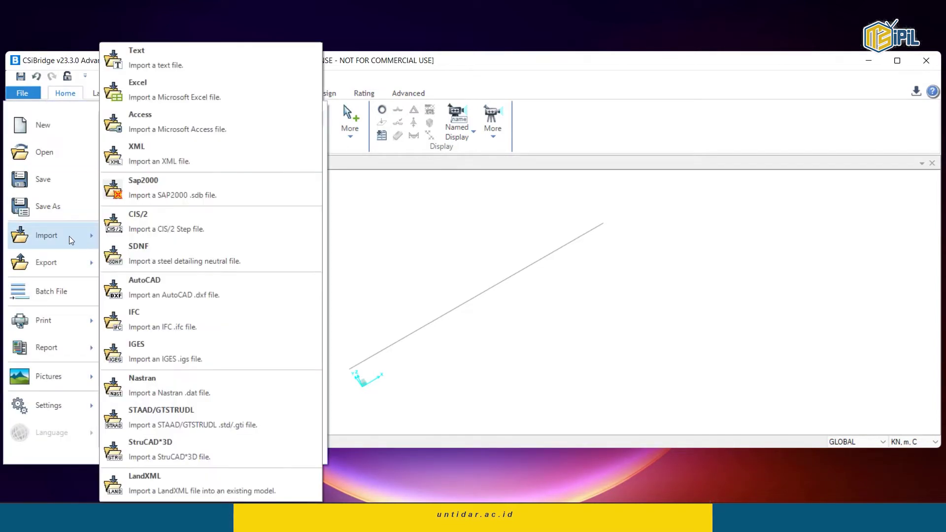
{"action": "mouse_move", "coordinate": [70, 230]}
{"action": "left_click", "coordinate": [169, 297]}
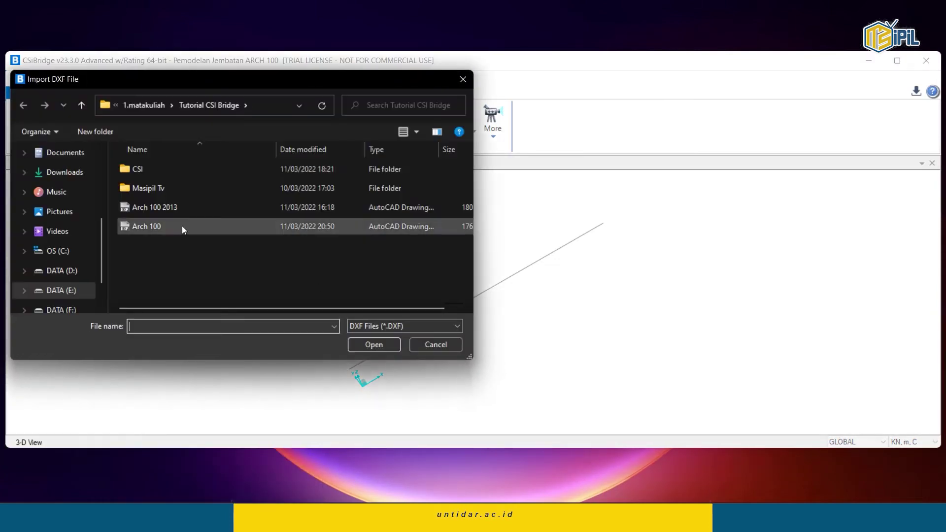
{"action": "left_click", "coordinate": [183, 228]}
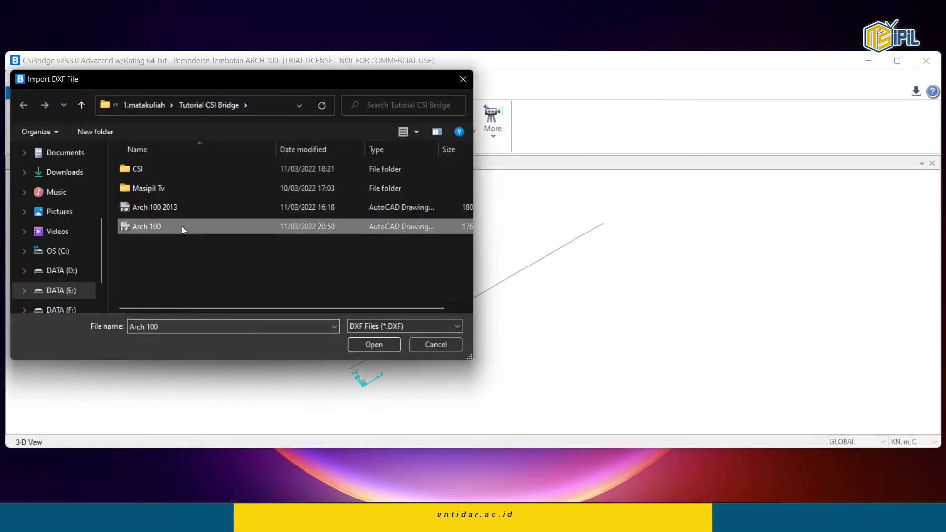
{"action": "left_click", "coordinate": [379, 346]}
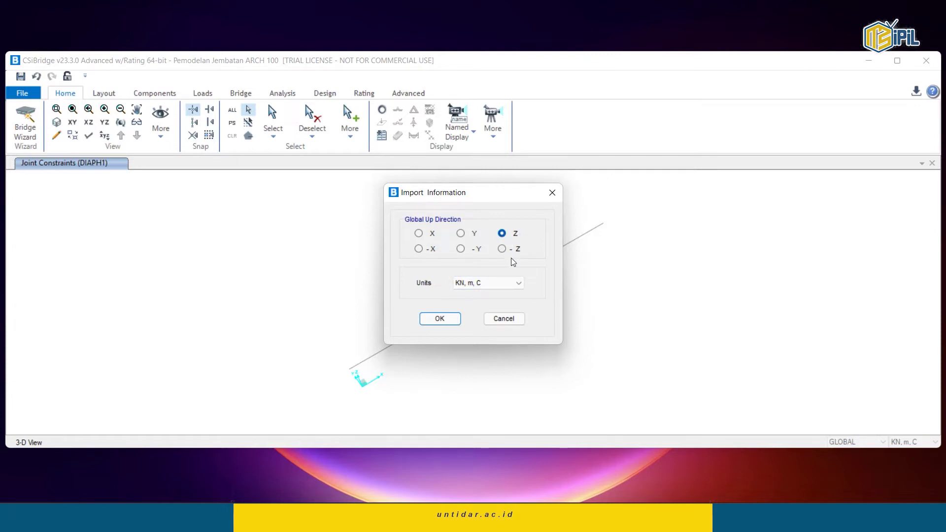
{"action": "left_click", "coordinate": [440, 319]}
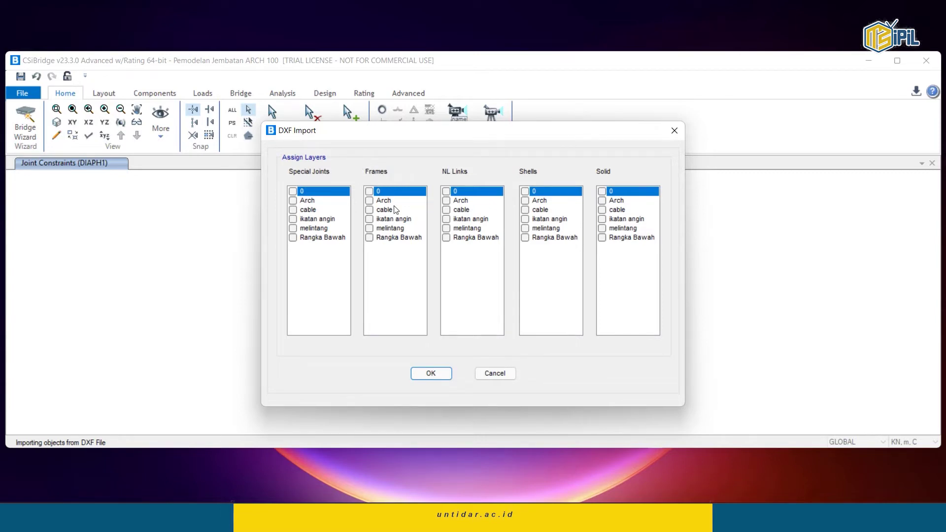
Import the DXF layers Arch, cable, ikatan angin, melintang and Rangka Bawah as frames.
{"action": "left_click", "coordinate": [369, 201]}
{"action": "left_click", "coordinate": [369, 209]}
{"action": "left_click", "coordinate": [370, 222]}
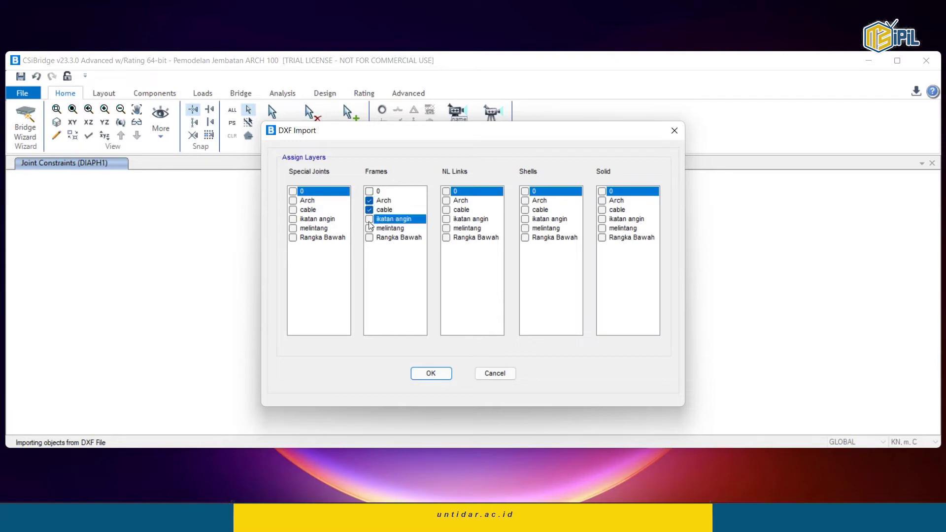
{"action": "left_click", "coordinate": [370, 228]}
{"action": "left_click", "coordinate": [369, 237]}
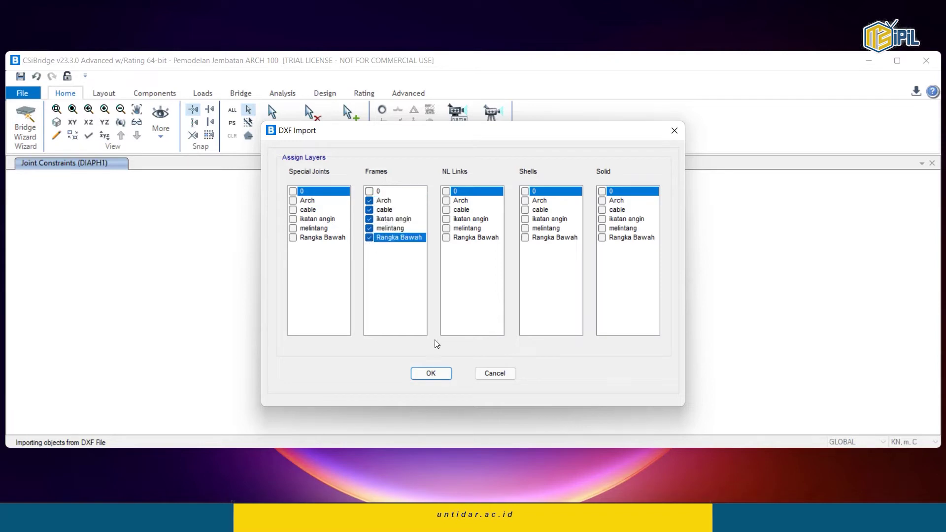
{"action": "left_click", "coordinate": [433, 373]}
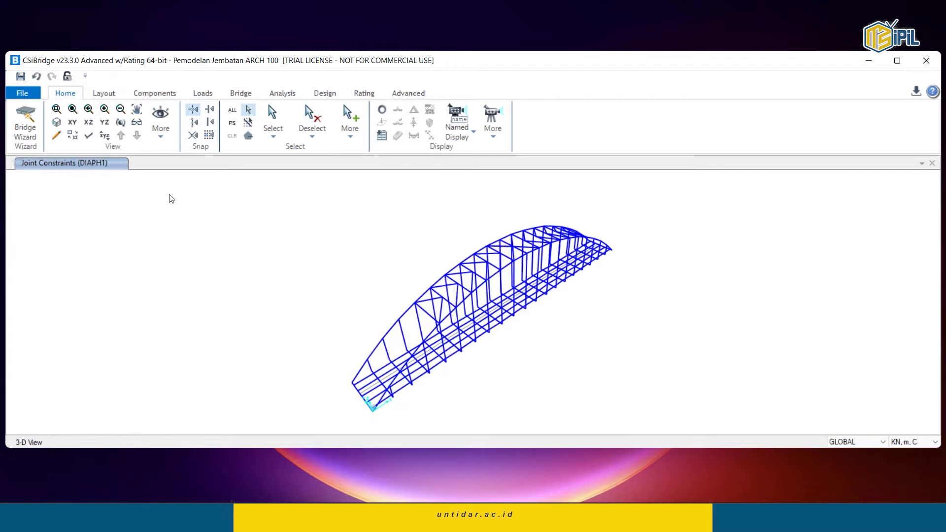
Assign pinned restraints with translations 1, 2 and 3 fixed to the four corner joints of the deck in the X-Y plane at Z=0.
{"action": "left_click", "coordinate": [73, 122]}
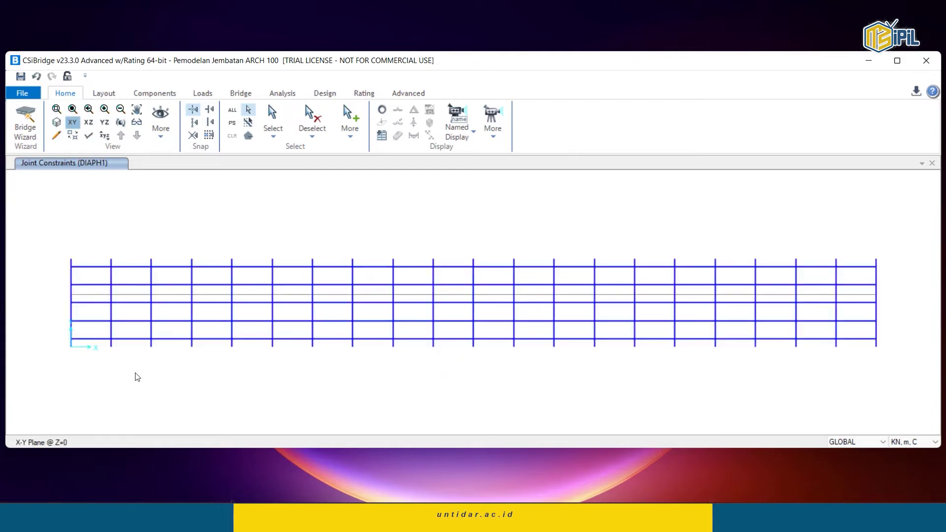
{"action": "left_click", "coordinate": [72, 356]}
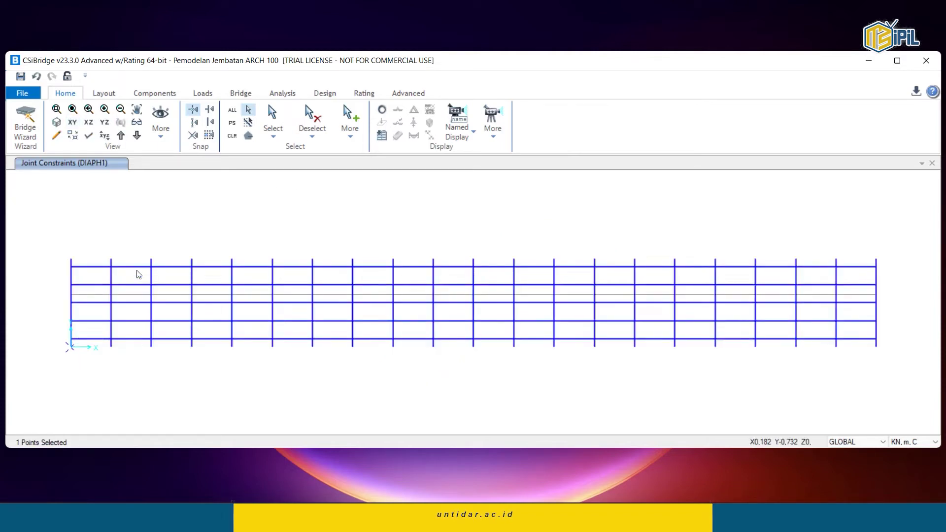
{"action": "left_click", "coordinate": [72, 265]}
{"action": "left_click", "coordinate": [876, 260]}
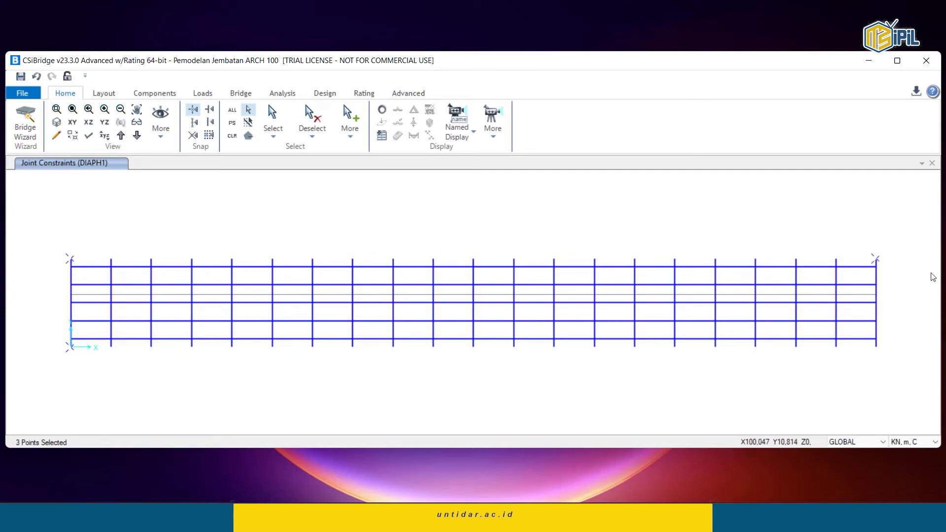
{"action": "left_click", "coordinate": [878, 347]}
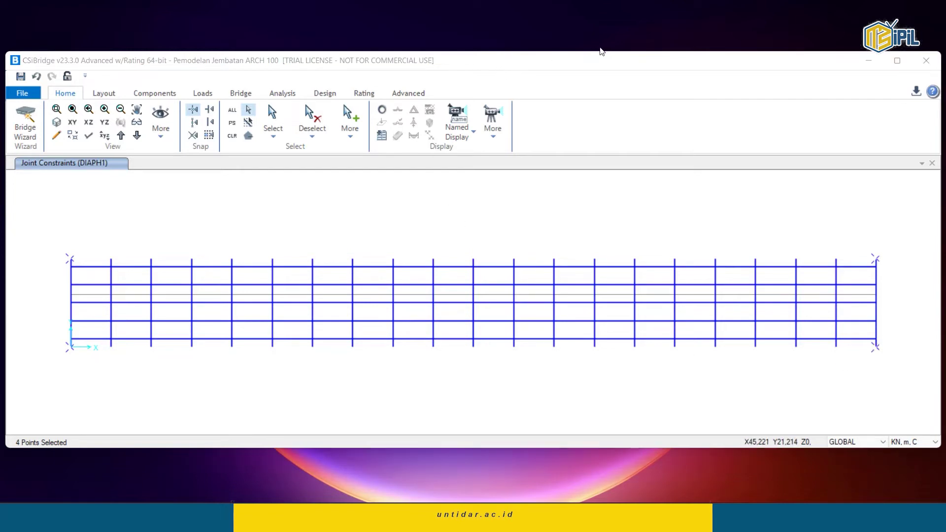
{"action": "left_click", "coordinate": [414, 94]}
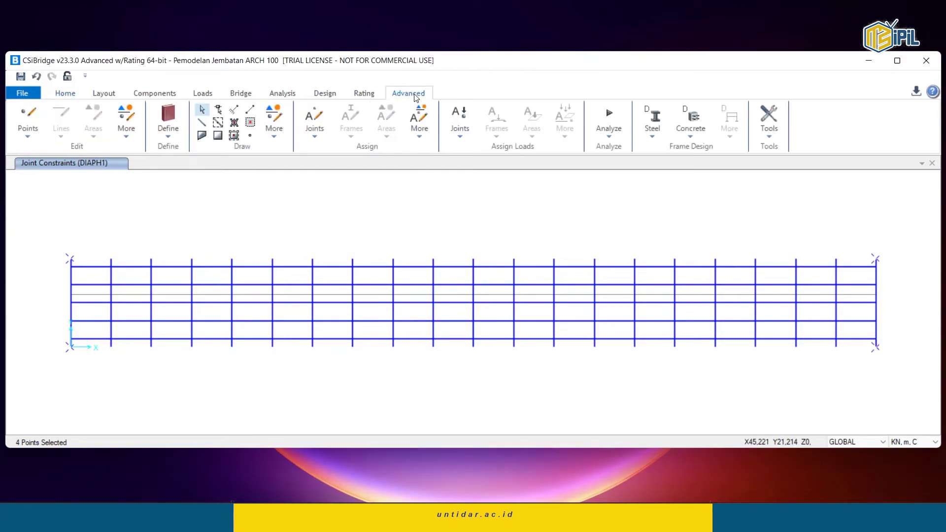
{"action": "left_click", "coordinate": [314, 127]}
{"action": "left_click", "coordinate": [353, 151]}
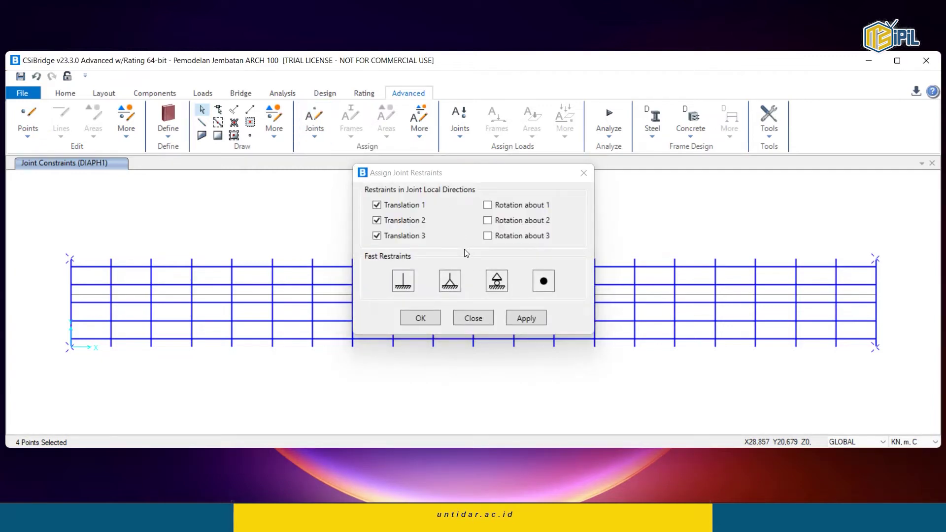
{"action": "left_click", "coordinate": [450, 285]}
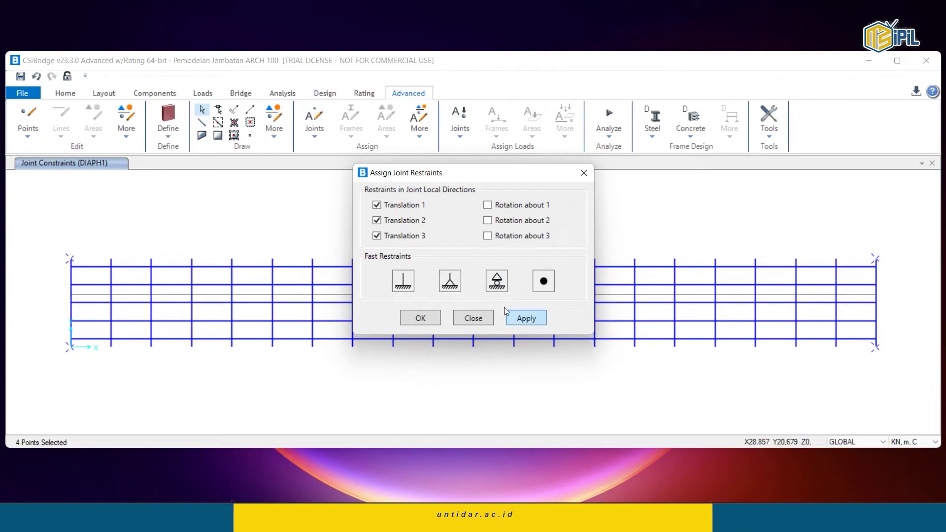
{"action": "left_click", "coordinate": [525, 321]}
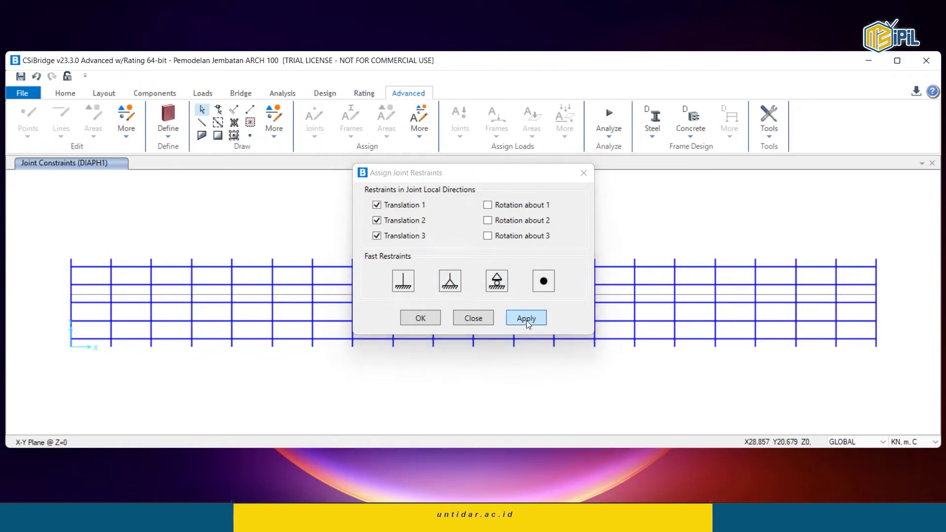
{"action": "left_click", "coordinate": [400, 317]}
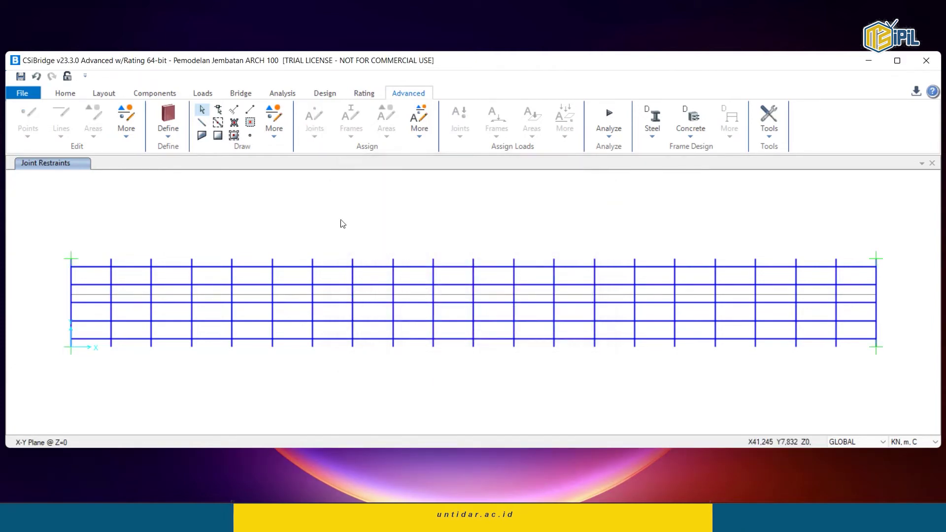
Draw one Plat Lantai area over the whole deck through the corners at X 0 and 100, Y 0 and 11.
{"action": "left_click", "coordinate": [71, 95]}
{"action": "left_click", "coordinate": [57, 123]}
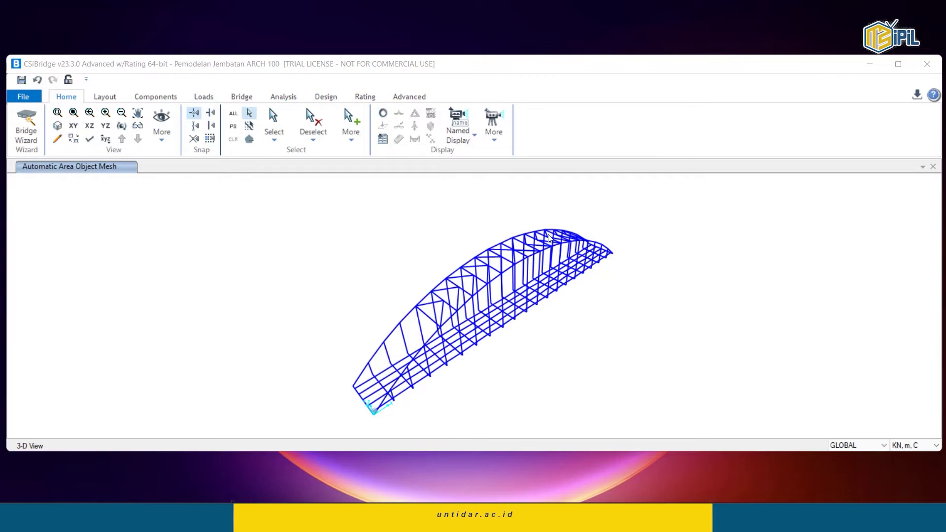
{"action": "left_click", "coordinate": [410, 98]}
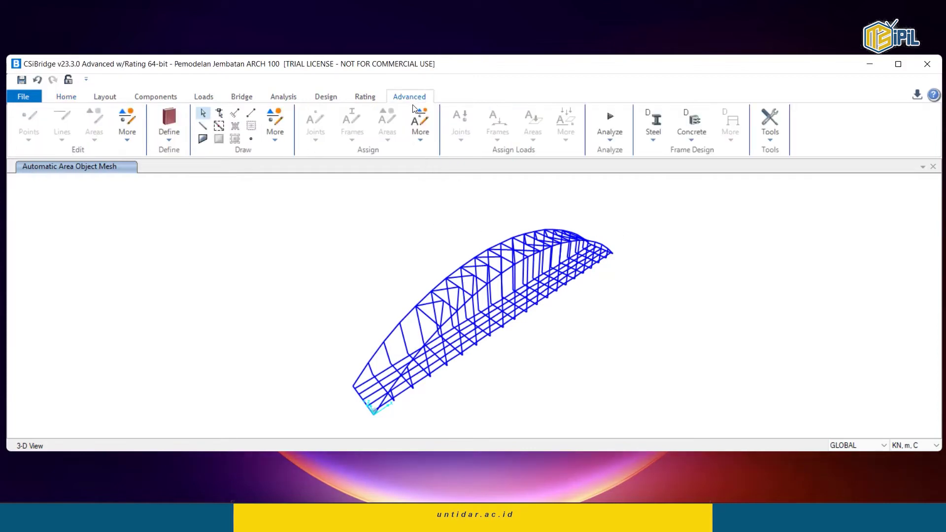
{"action": "left_click", "coordinate": [203, 139]}
{"action": "left_click", "coordinate": [203, 140]}
{"action": "left_click", "coordinate": [204, 138]}
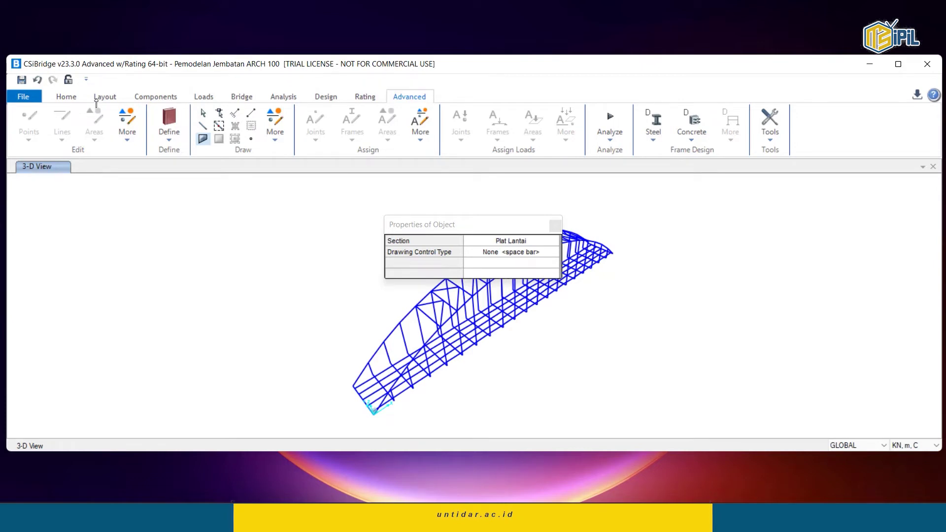
{"action": "left_click", "coordinate": [67, 97]}
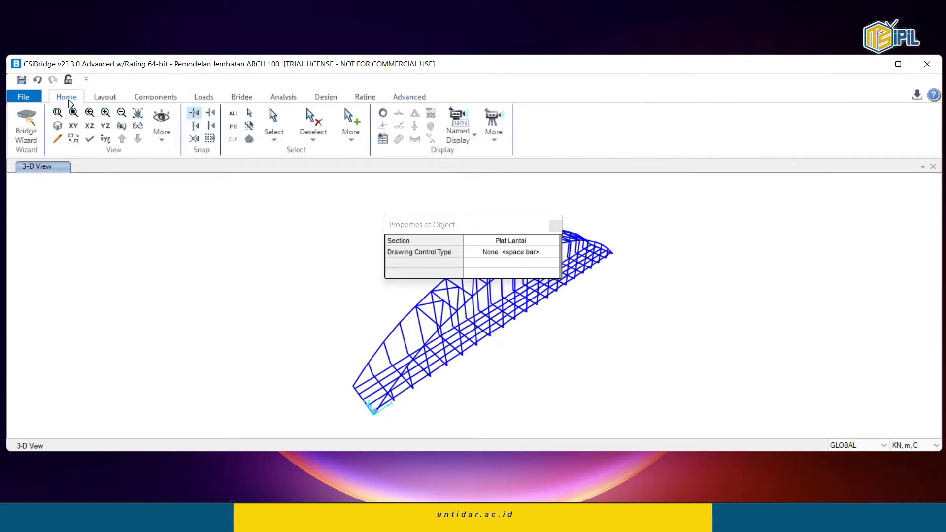
{"action": "left_click", "coordinate": [73, 126]}
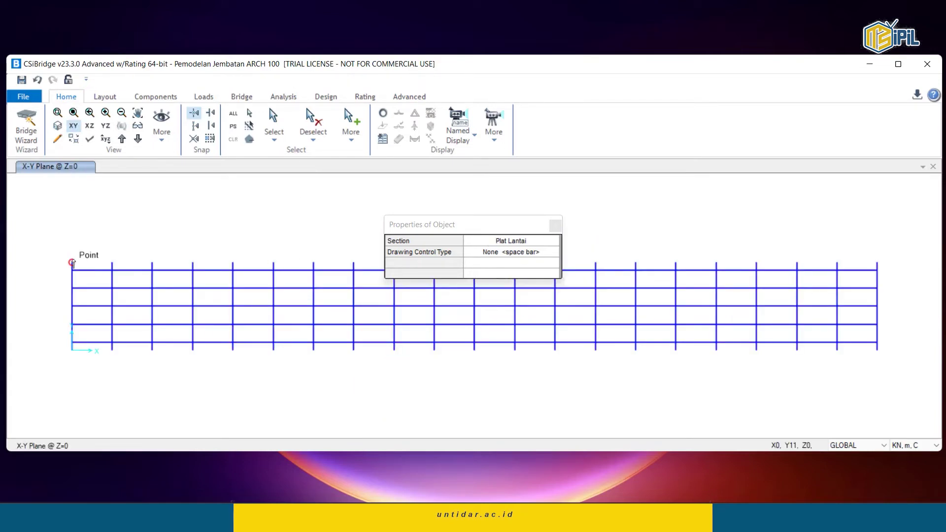
{"action": "left_click", "coordinate": [73, 263]}
{"action": "left_click", "coordinate": [72, 351]}
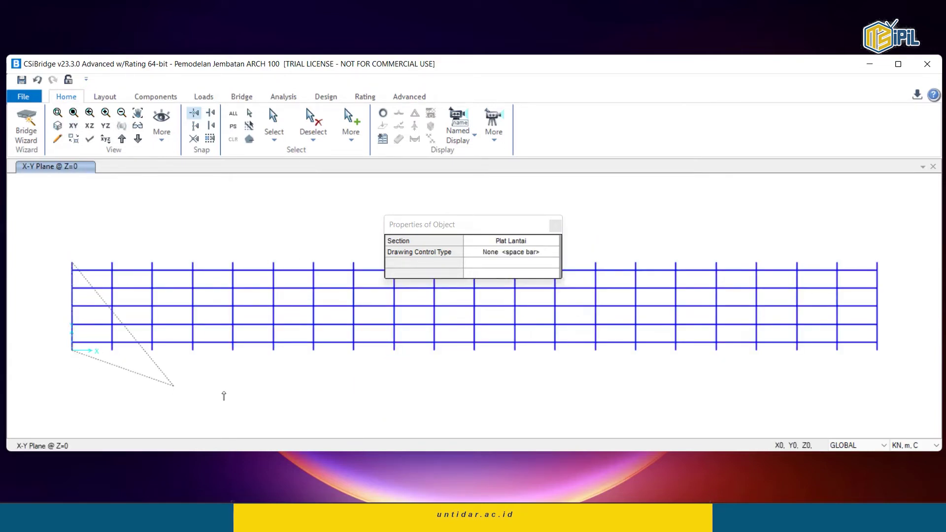
{"action": "left_click", "coordinate": [877, 351]}
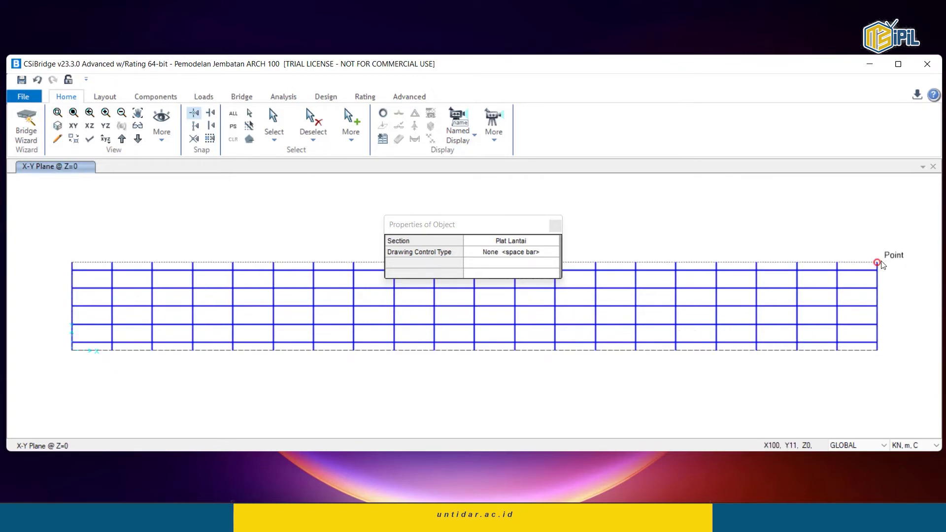
{"action": "left_click", "coordinate": [881, 262]}
{"action": "key", "text": "Return"}
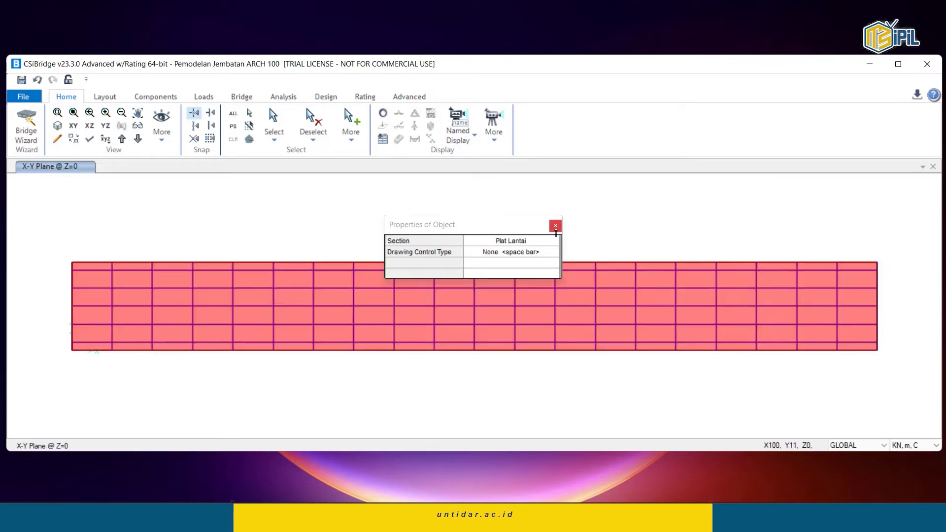
{"action": "left_click", "coordinate": [555, 226]}
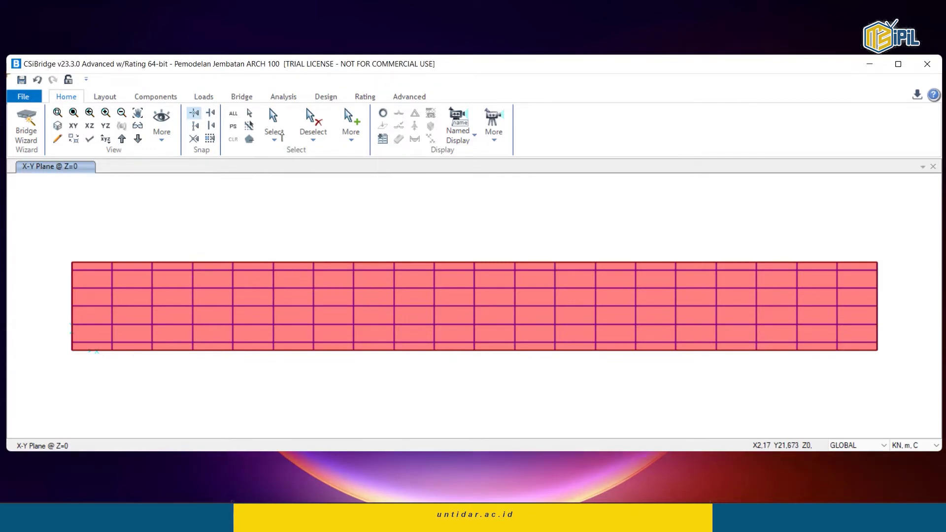
Assign an automatic mesh to the floor slab area with 4 objects along edge 1-2 and 20 along edge 1-3.
{"action": "left_click", "coordinate": [372, 297]}
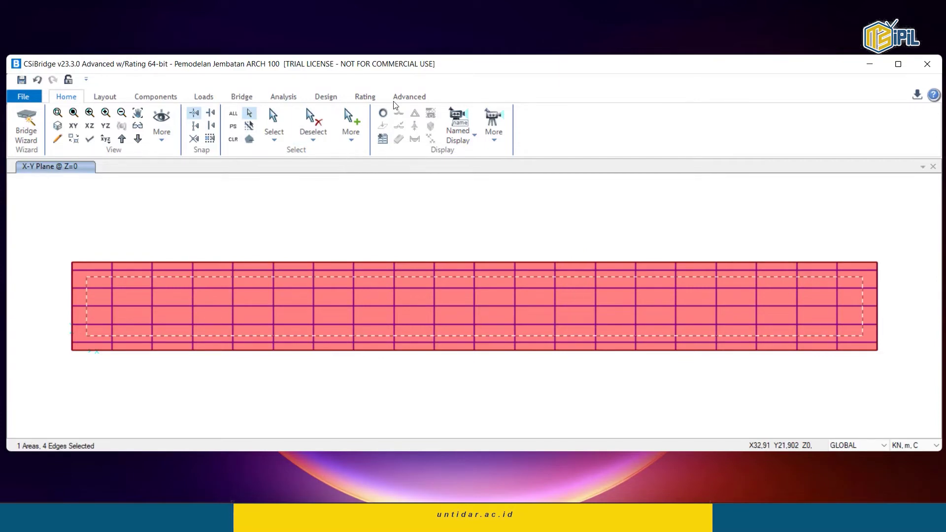
{"action": "left_click", "coordinate": [407, 100]}
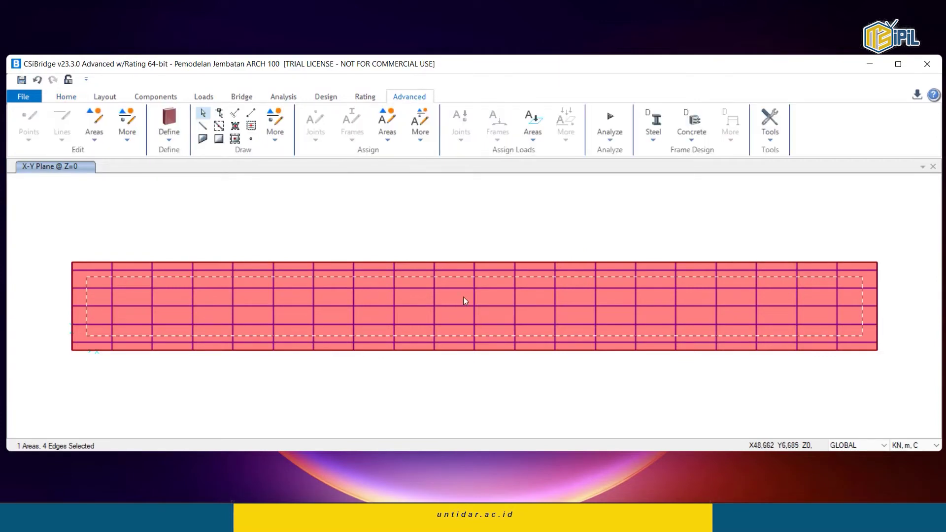
{"action": "left_click", "coordinate": [394, 133]}
{"action": "left_click", "coordinate": [393, 134]}
{"action": "left_click", "coordinate": [392, 133]}
{"action": "left_click", "coordinate": [392, 133]}
{"action": "left_click", "coordinate": [393, 133]}
{"action": "left_click", "coordinate": [442, 284]}
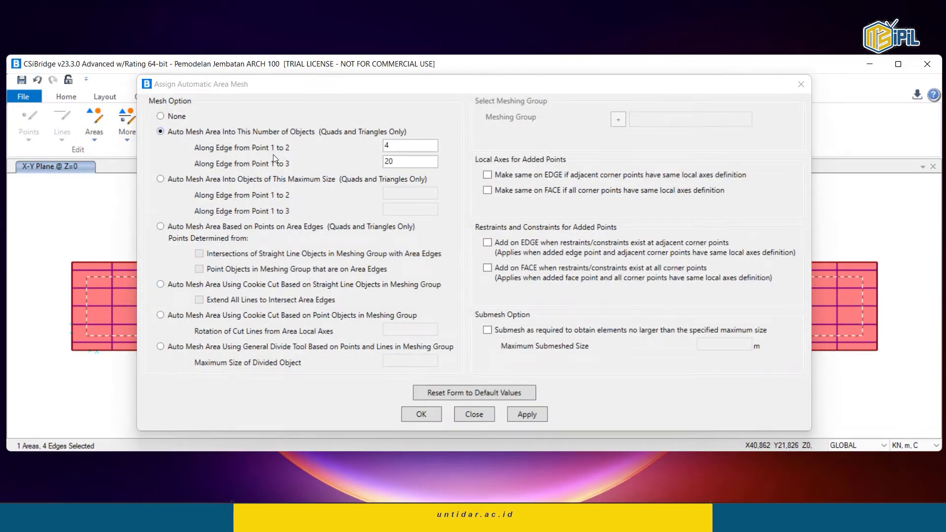
{"action": "left_click", "coordinate": [392, 148]}
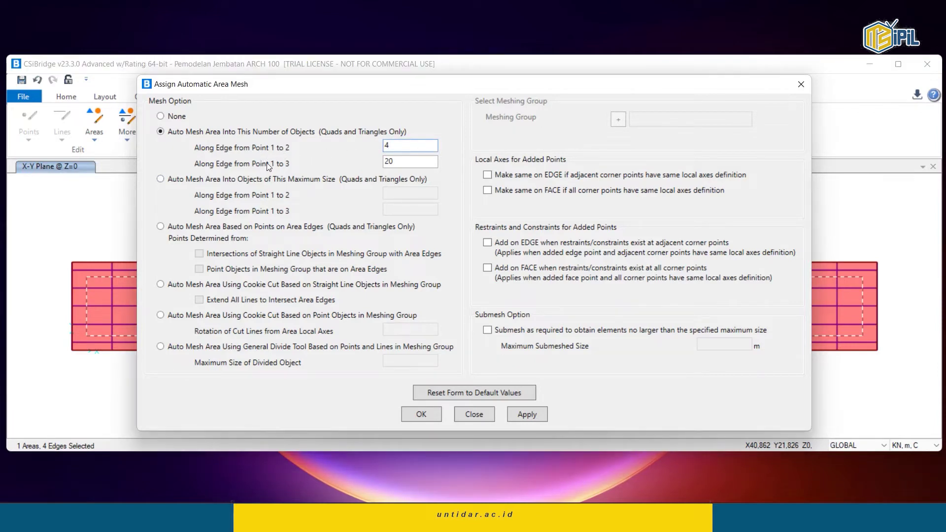
{"action": "left_click", "coordinate": [394, 161]}
{"action": "left_click", "coordinate": [433, 414]}
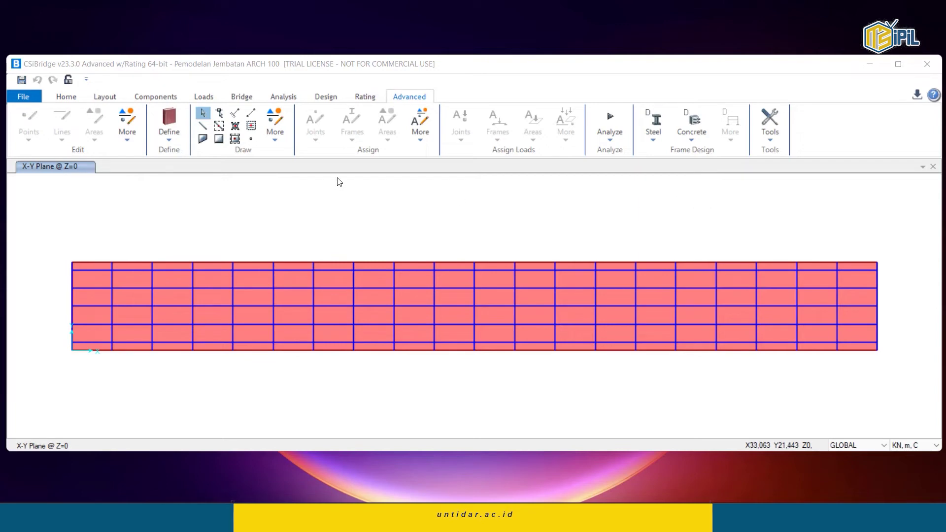
Draw two 1 m wide areas with section None along both long edges of the deck, spanning the full 100 m length.
{"action": "left_click", "coordinate": [203, 140]}
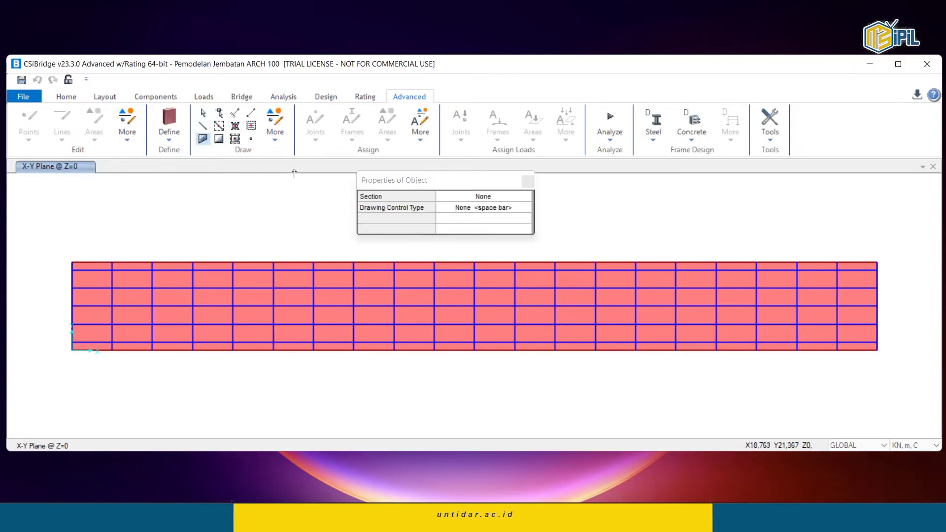
{"action": "left_click", "coordinate": [485, 200]}
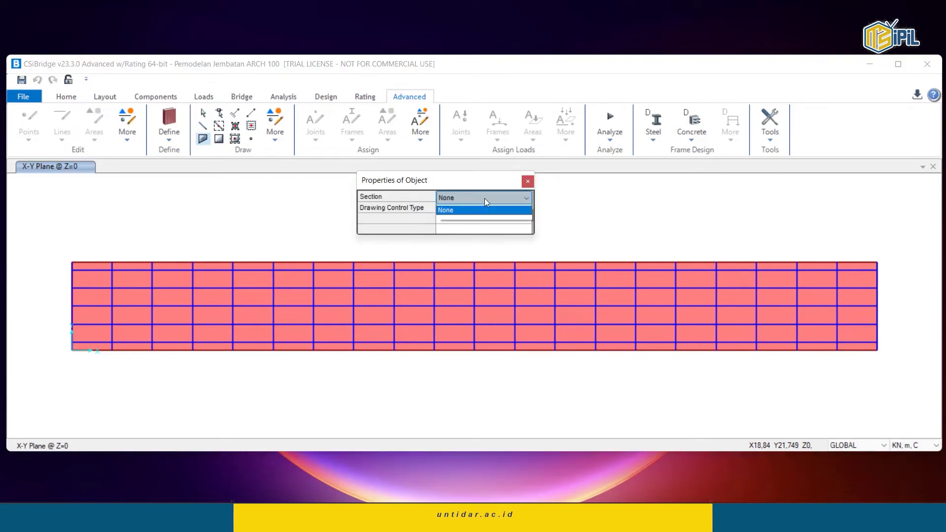
{"action": "left_click", "coordinate": [485, 200]}
{"action": "mouse_move", "coordinate": [457, 183]}
{"action": "left_mouse_down"}
{"action": "mouse_move", "coordinate": [442, 171]}
{"action": "mouse_move", "coordinate": [448, 184]}
{"action": "left_mouse_up"}
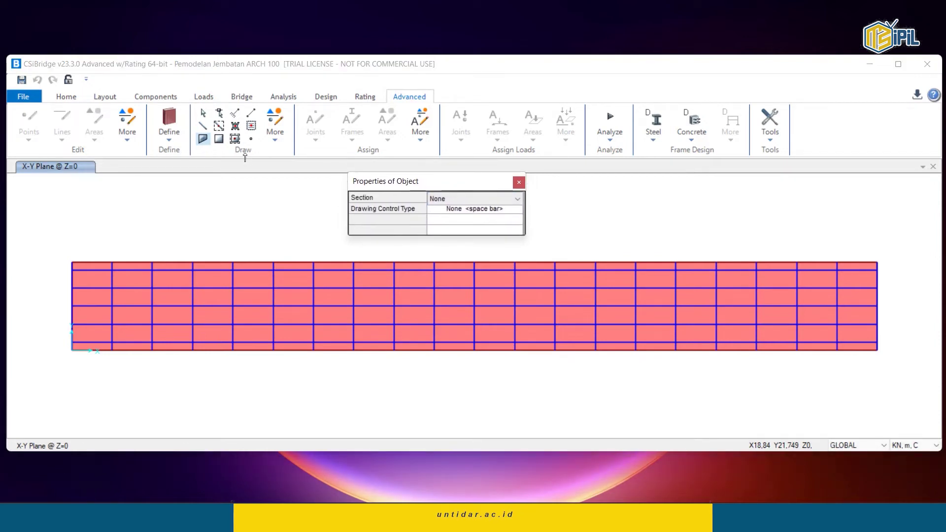
{"action": "left_click", "coordinate": [71, 261]}
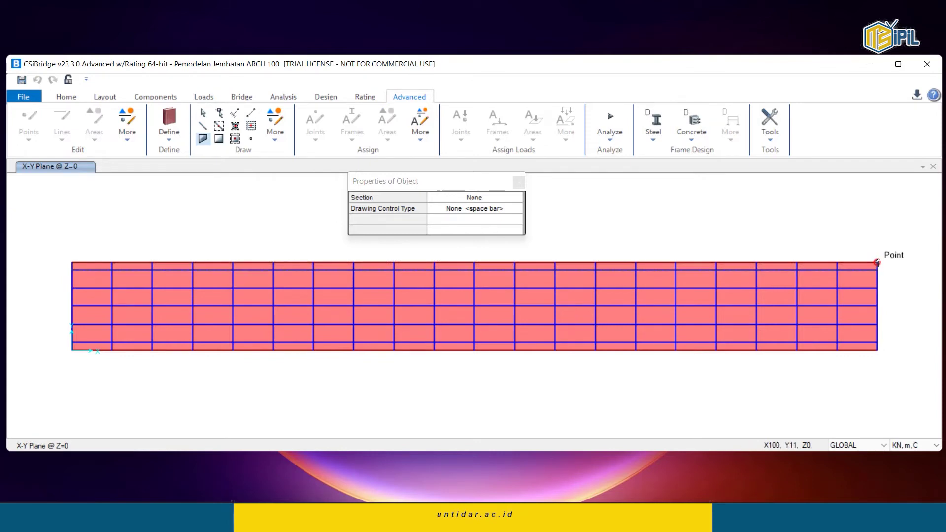
{"action": "key", "text": "Escape"}
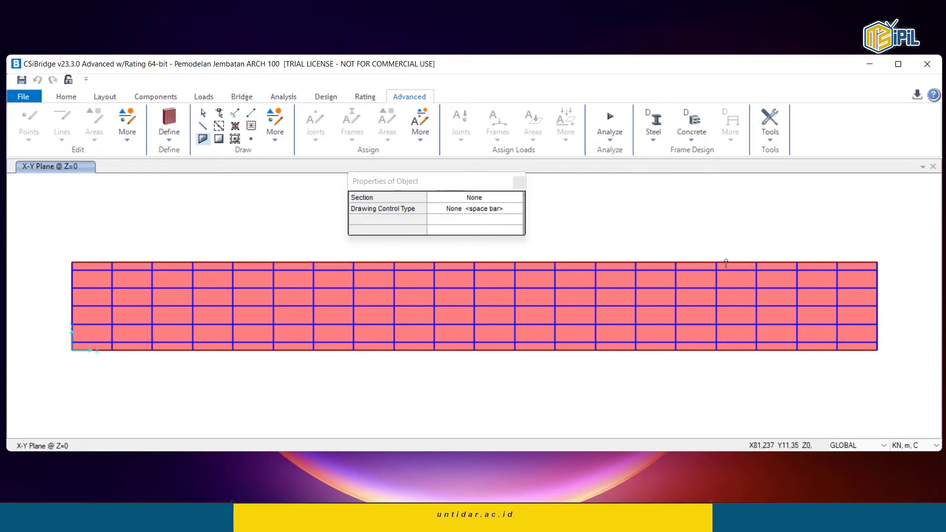
{"action": "left_click", "coordinate": [71, 346]}
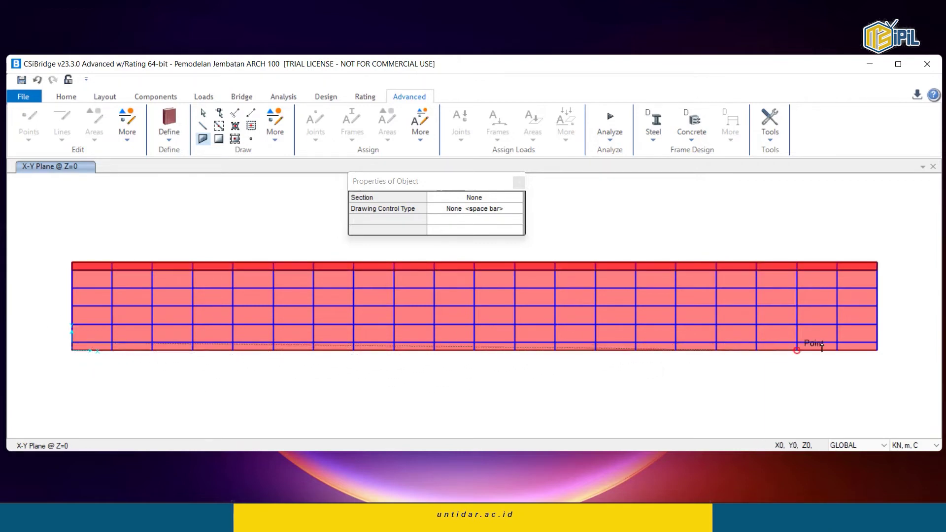
{"action": "left_click", "coordinate": [878, 341]}
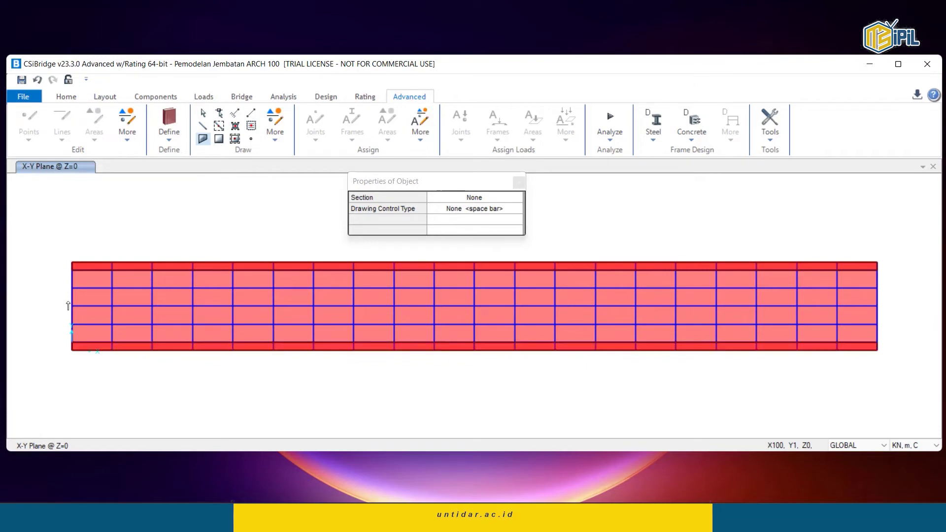
Draw a full-length area with section None between the two edge strips, from Y 1 to Y 10, and end area drawing.
{"action": "left_click", "coordinate": [72, 341]}
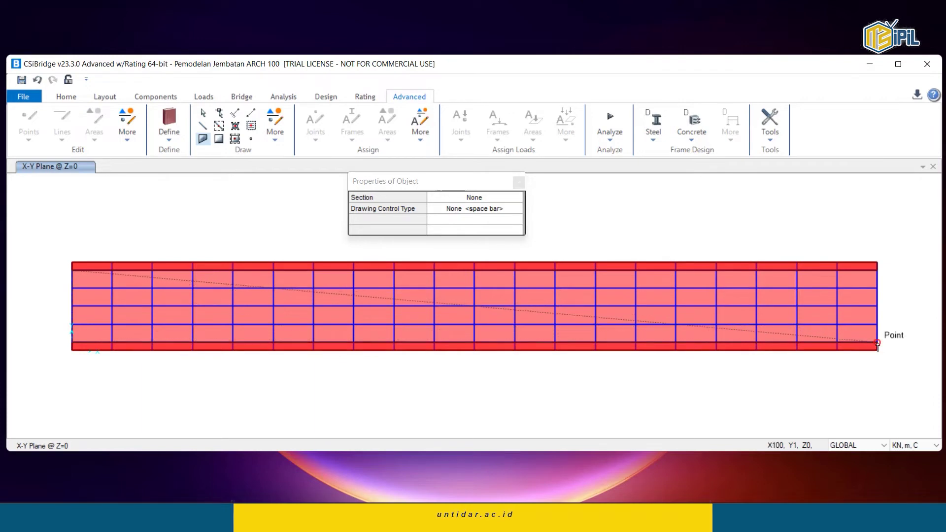
{"action": "left_click", "coordinate": [878, 341]}
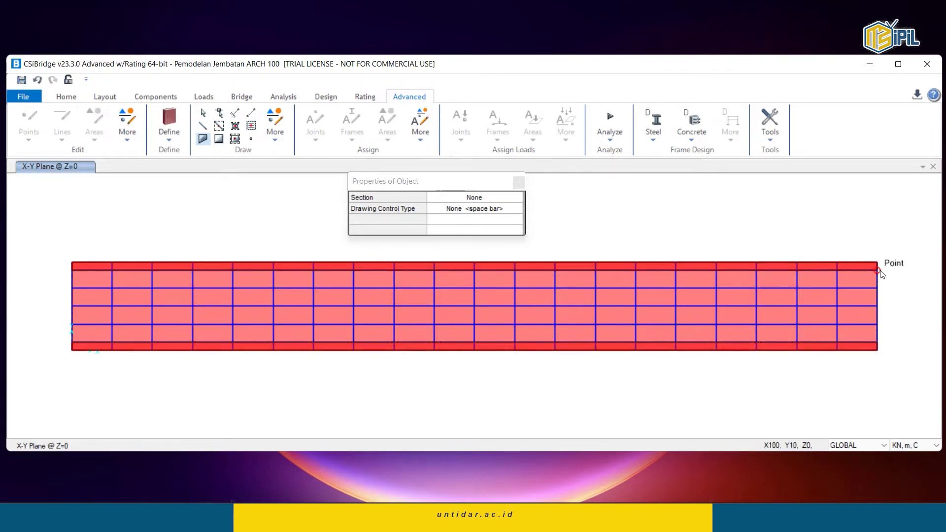
{"action": "double_click", "coordinate": [880, 272]}
{"action": "left_click", "coordinate": [520, 183]}
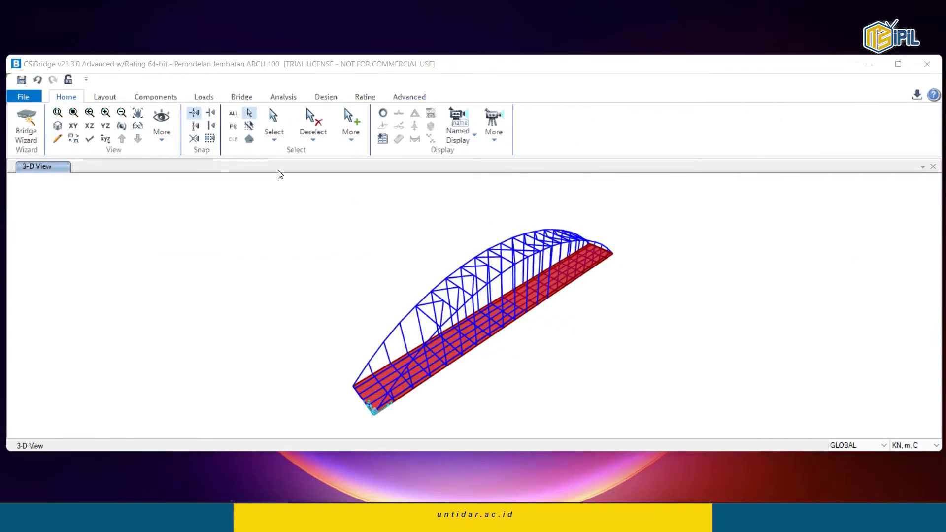
Show the whole bridge in 3-D and open the selection of objects by group.
{"action": "left_click", "coordinate": [276, 140]}
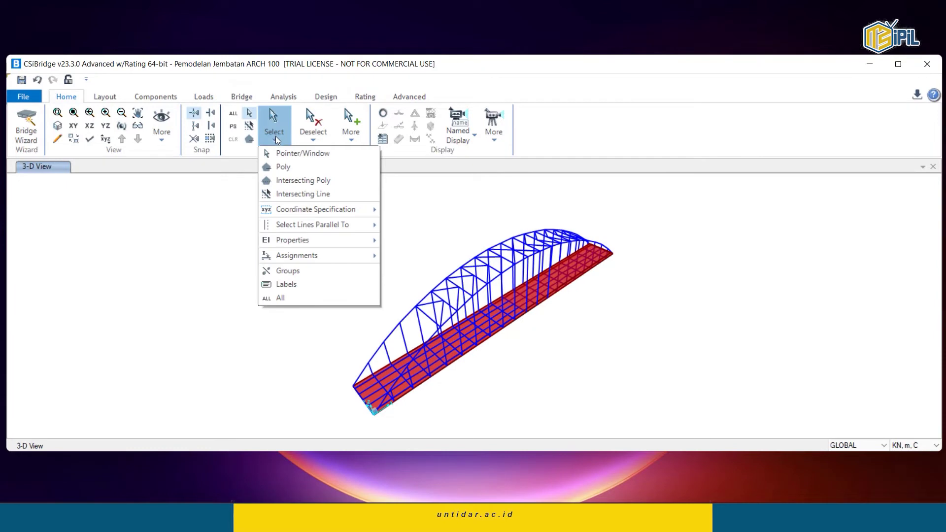
{"action": "left_click", "coordinate": [276, 136]}
{"action": "left_click", "coordinate": [273, 135]}
{"action": "left_click", "coordinate": [273, 134]}
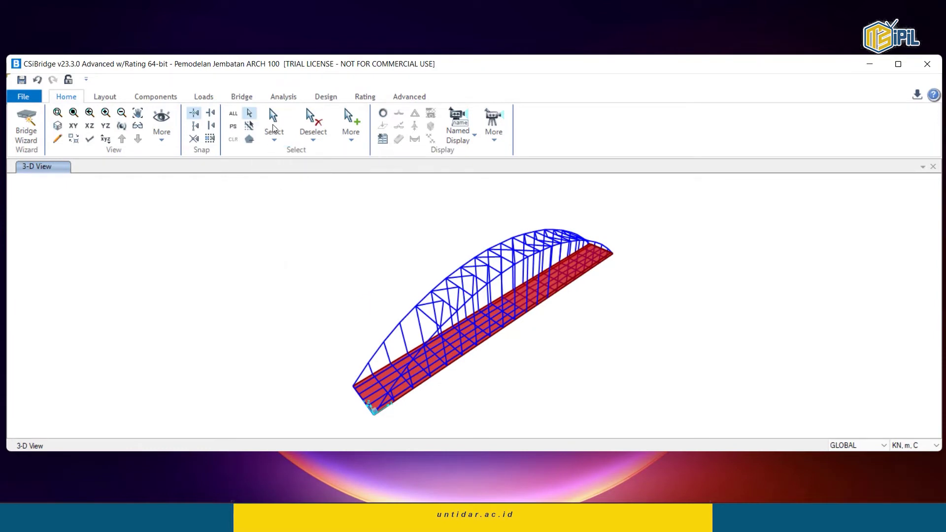
{"action": "left_click", "coordinate": [273, 132]}
{"action": "left_click", "coordinate": [273, 134]}
{"action": "left_click", "coordinate": [274, 129]}
{"action": "left_click", "coordinate": [323, 273]}
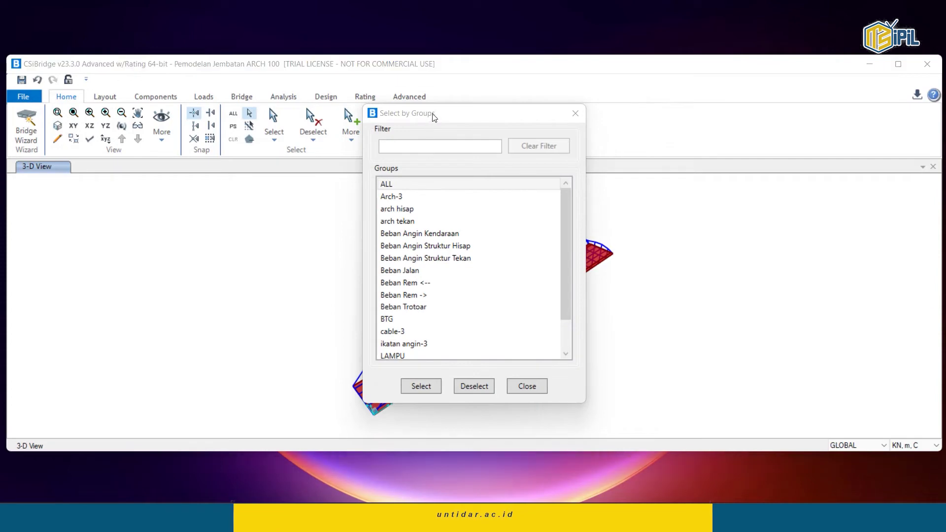
Select the members of groups Arch-3, cable-3 and ikatan angin-3 one after another, and clear the selection.
{"action": "left_click_drag", "start_coordinate": [433, 114], "coordinate": [224, 89]}
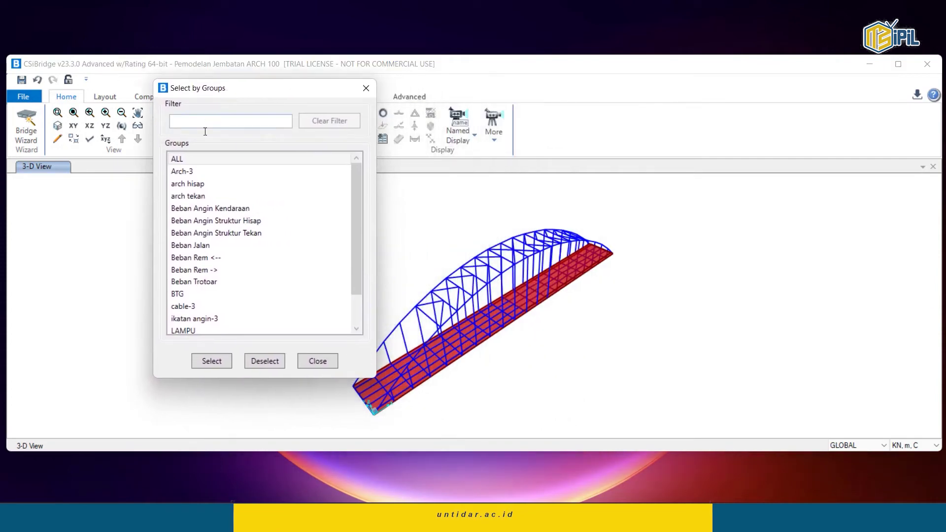
{"action": "left_click", "coordinate": [189, 171]}
{"action": "left_click_drag", "start_coordinate": [300, 91], "coordinate": [267, 91]}
{"action": "left_click", "coordinate": [180, 361]}
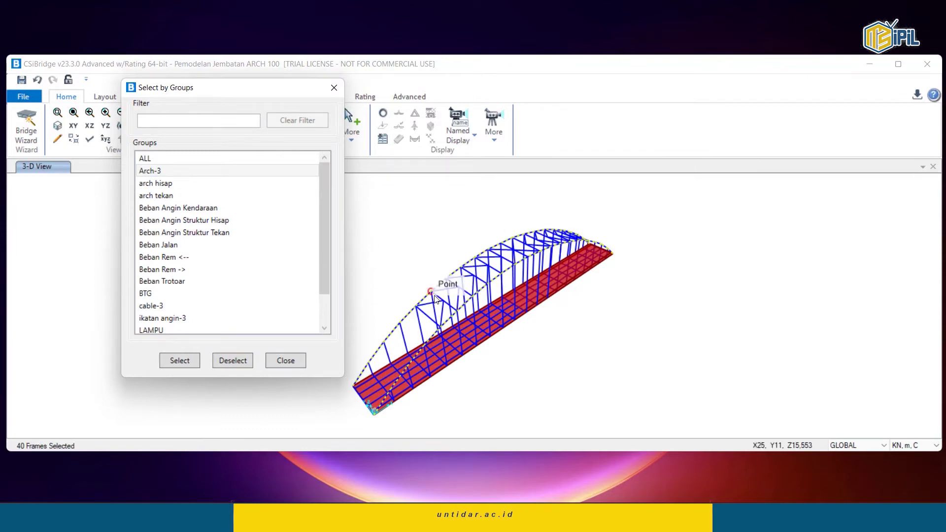
{"action": "left_click", "coordinate": [170, 303]}
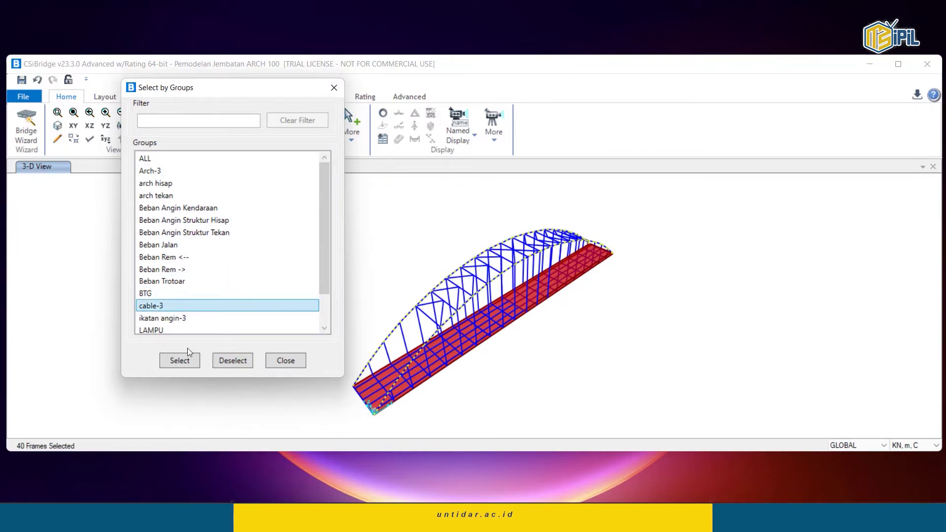
{"action": "left_click", "coordinate": [179, 359]}
{"action": "left_click", "coordinate": [187, 319]}
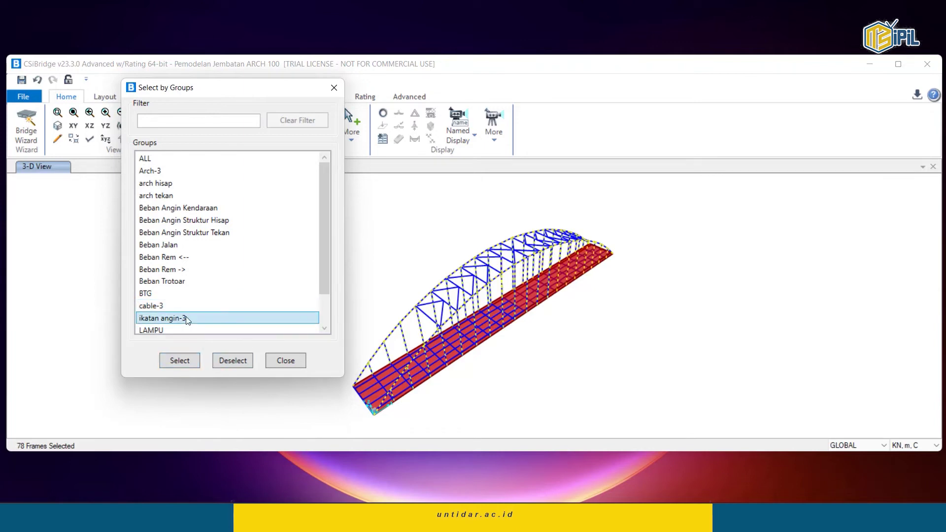
{"action": "left_click", "coordinate": [186, 361]}
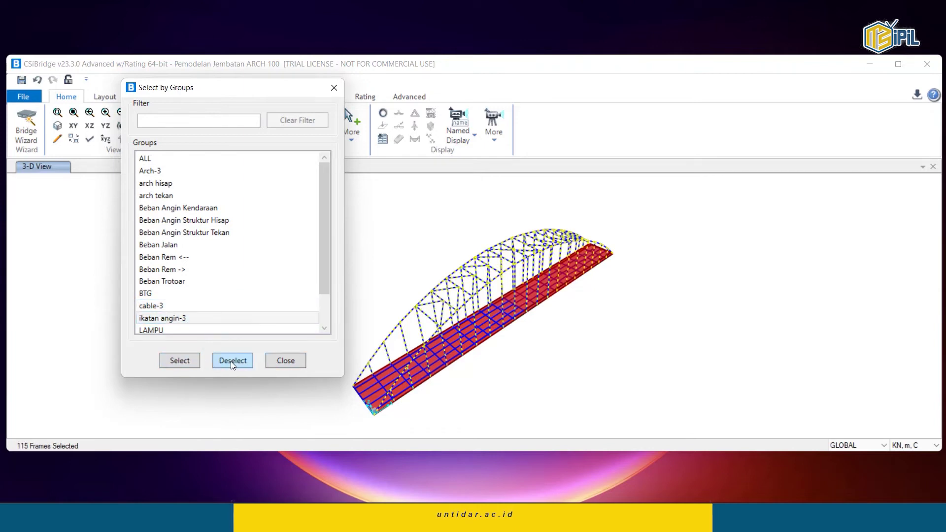
{"action": "left_click", "coordinate": [387, 274]}
{"action": "key", "text": "Escape"}
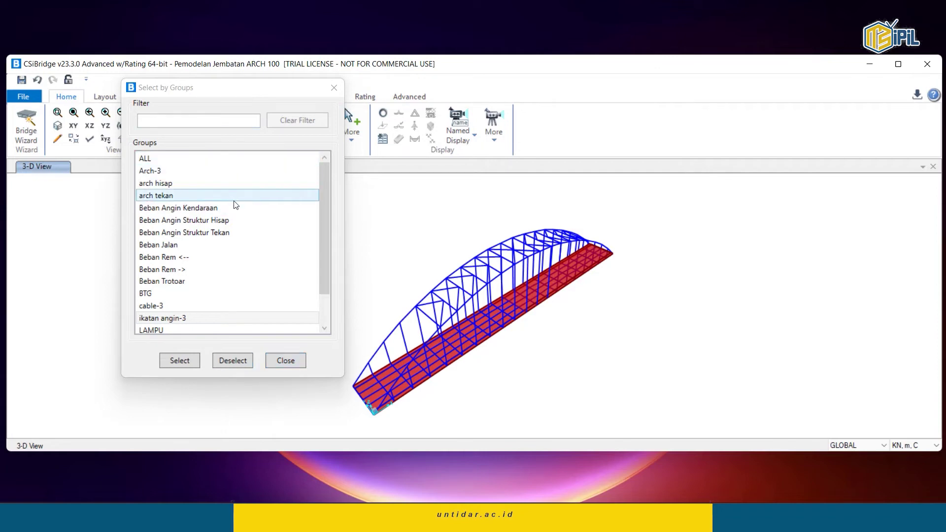
Select the arch members of group Arch-3.
{"action": "left_click", "coordinate": [229, 171]}
{"action": "left_click", "coordinate": [190, 365]}
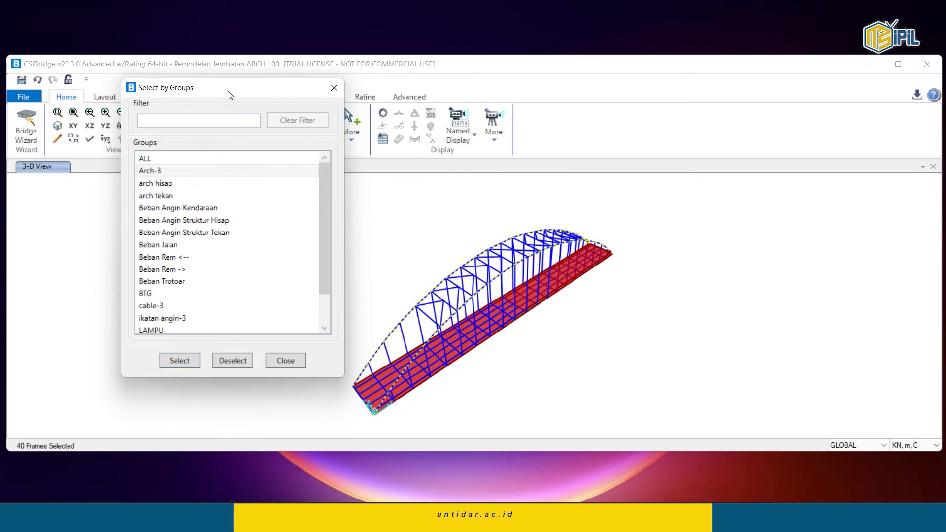
{"action": "left_click_drag", "start_coordinate": [228, 93], "coordinate": [276, 95]}
{"action": "left_click", "coordinate": [156, 97]}
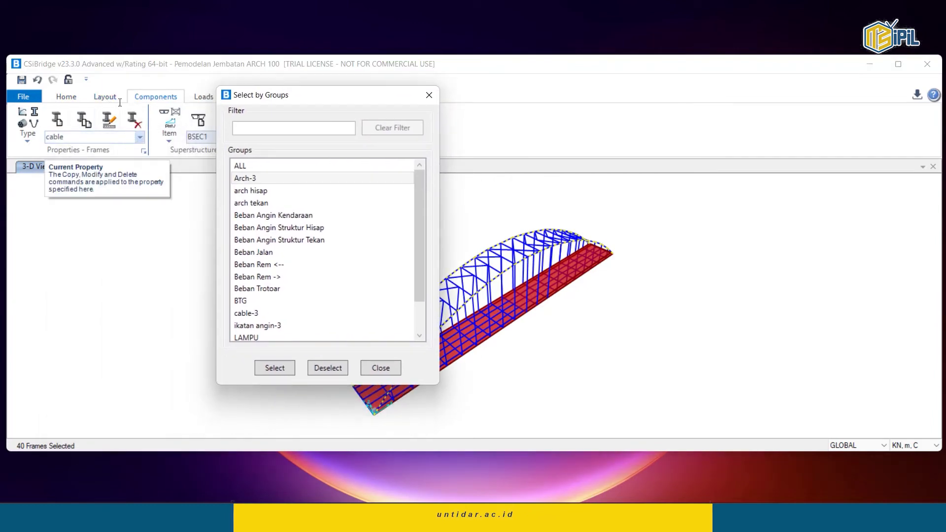
{"action": "left_click", "coordinate": [42, 185]}
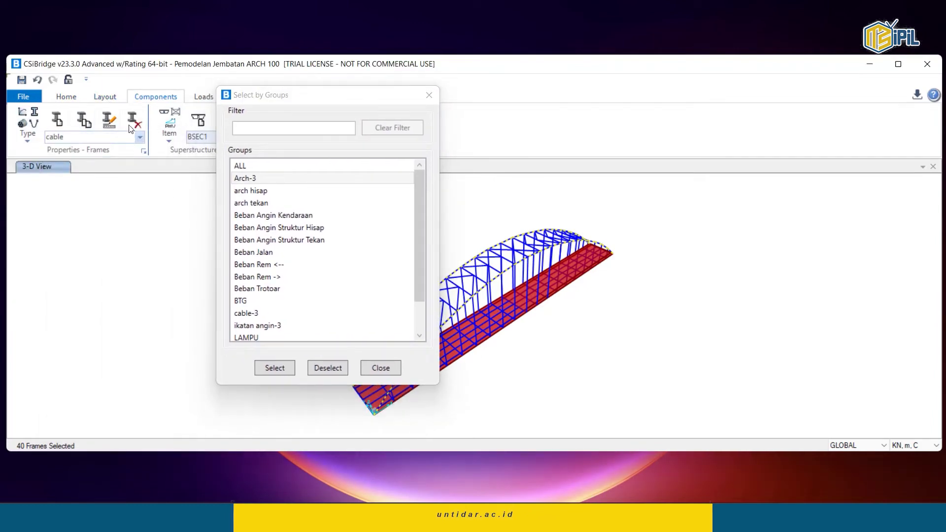
{"action": "left_click", "coordinate": [139, 137]}
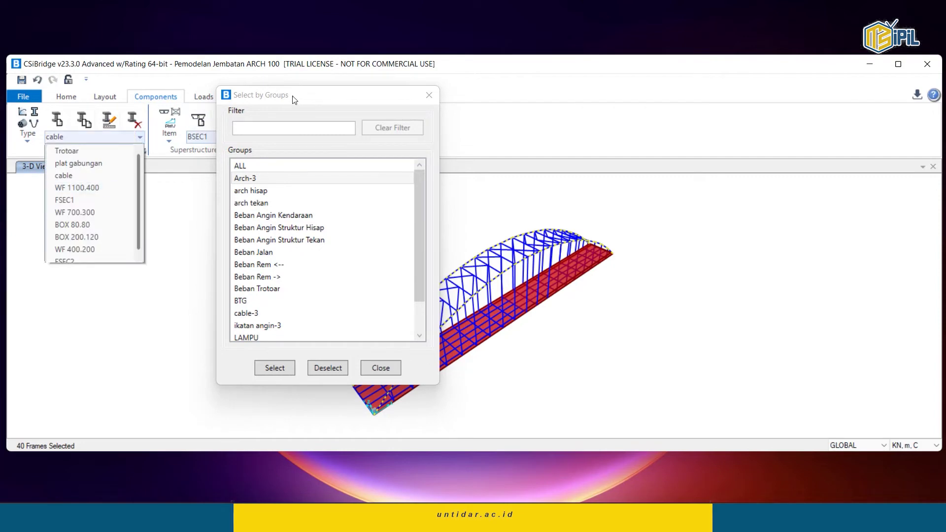
{"action": "left_click_drag", "start_coordinate": [292, 99], "coordinate": [244, 154]}
{"action": "left_click", "coordinate": [101, 279]}
Assign the frame section BOX 200.120 to the selected arch members.
{"action": "left_click", "coordinate": [406, 101]}
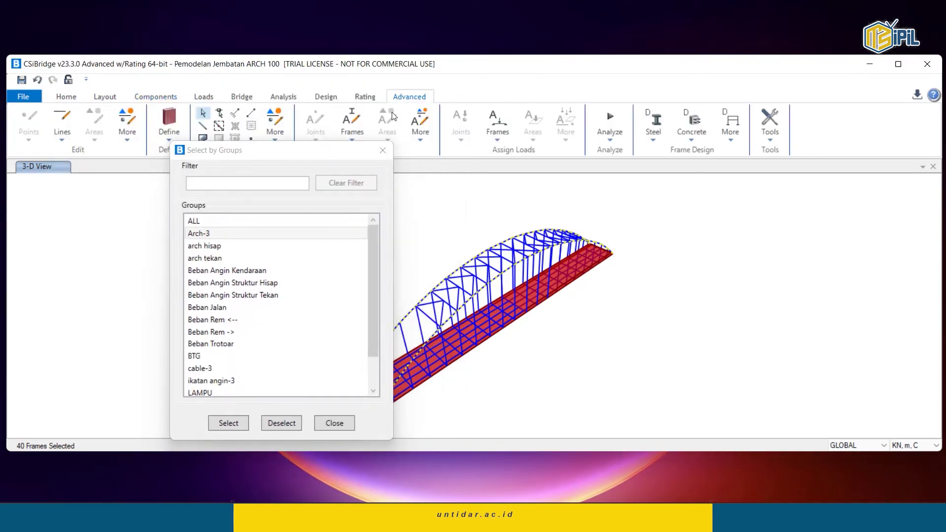
{"action": "left_click_drag", "start_coordinate": [318, 150], "coordinate": [224, 124]}
{"action": "left_click", "coordinate": [351, 128]}
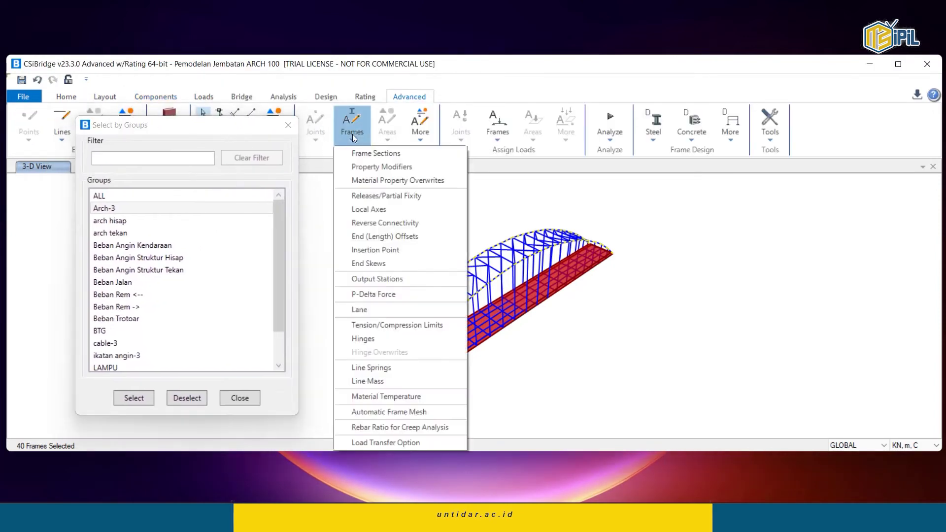
{"action": "left_click", "coordinate": [352, 134]}
{"action": "left_click", "coordinate": [353, 131]}
{"action": "left_click", "coordinate": [374, 156]}
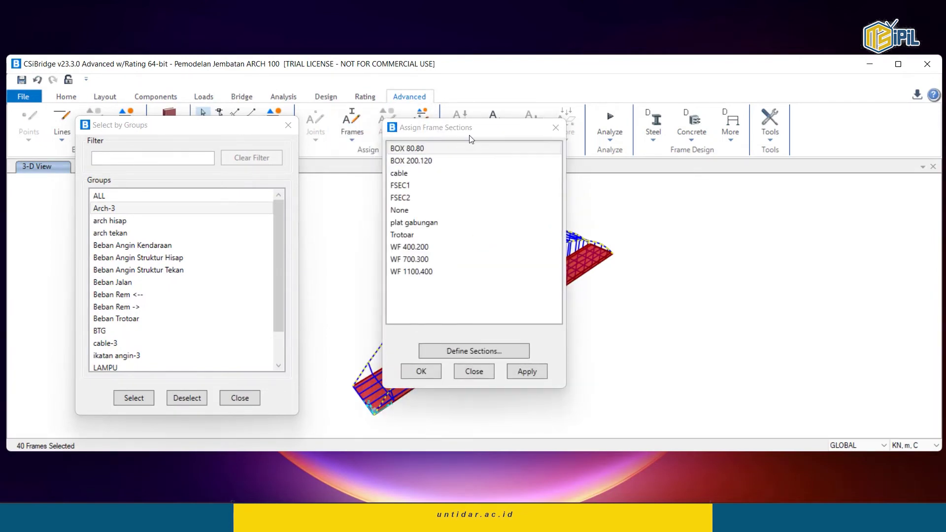
{"action": "left_click_drag", "start_coordinate": [465, 132], "coordinate": [790, 133]}
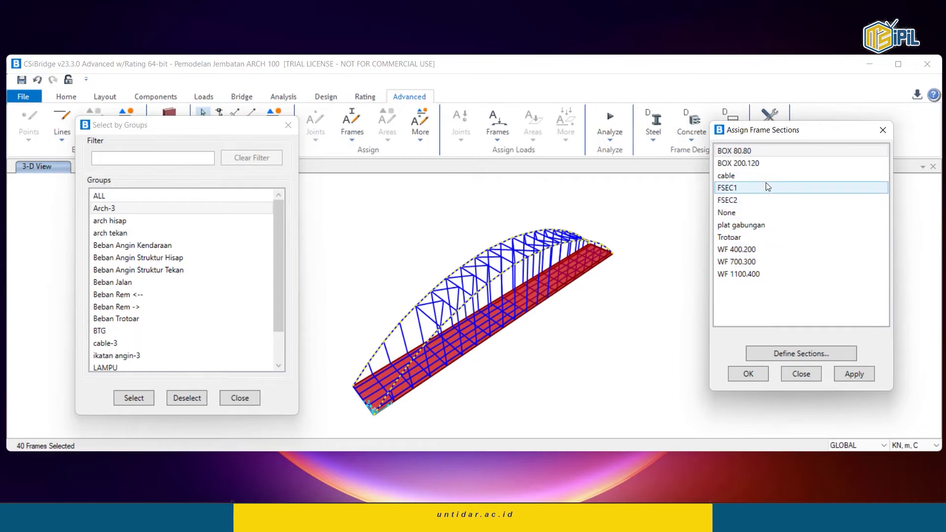
{"action": "left_click", "coordinate": [770, 168]}
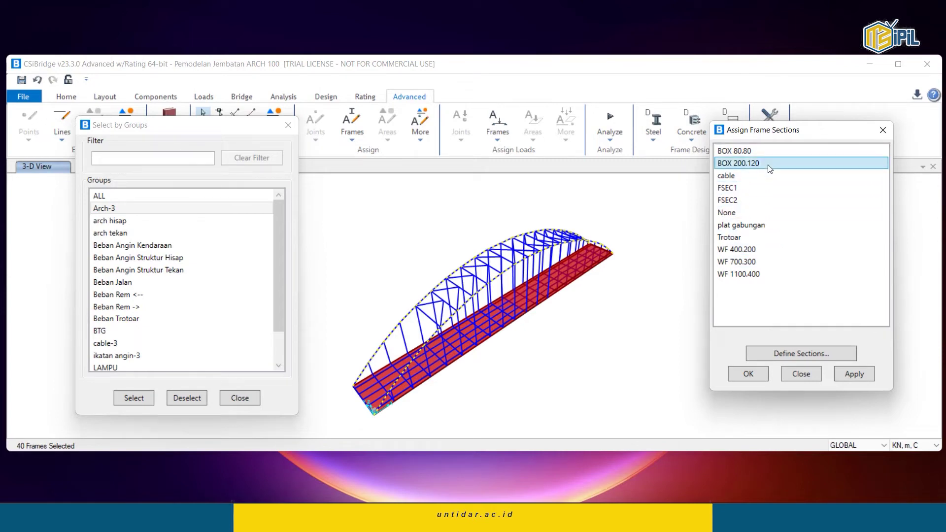
{"action": "left_click", "coordinate": [855, 374]}
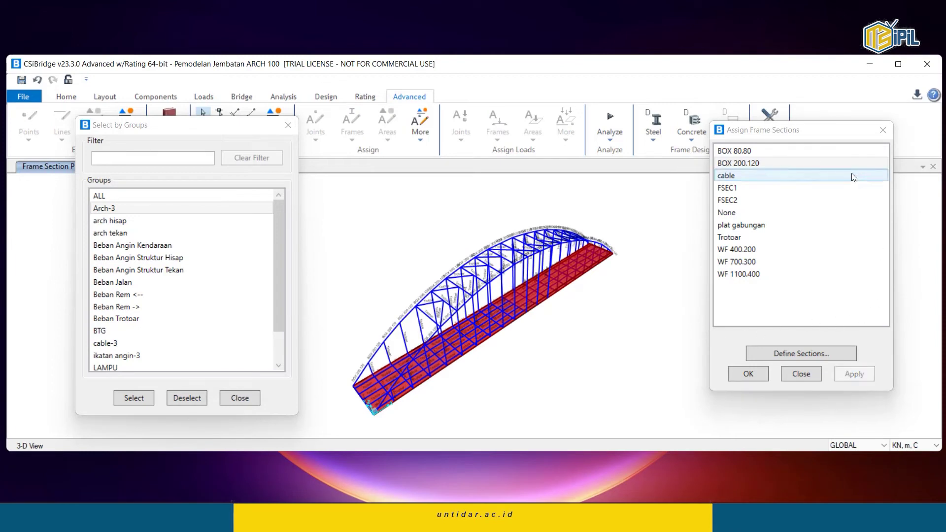
Select the group cable-3 and assign the frame section cable to its members.
{"action": "left_click", "coordinate": [119, 211]}
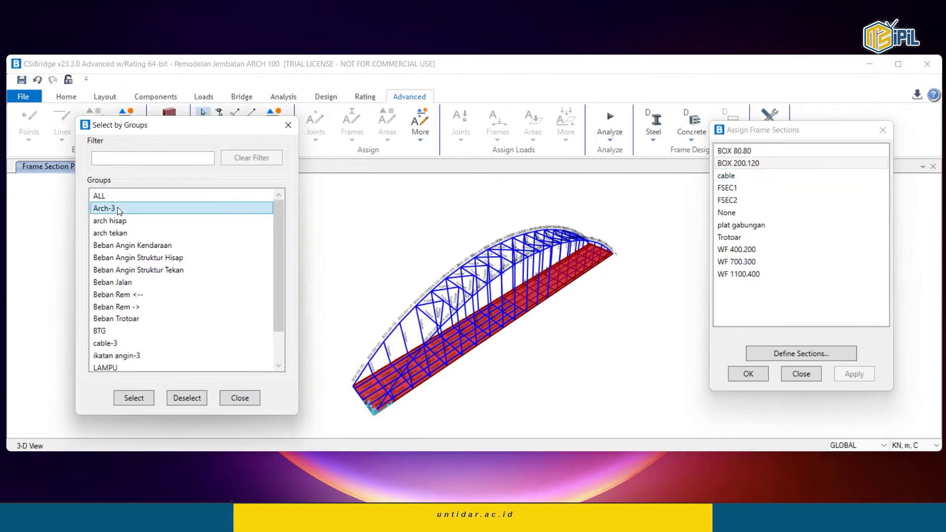
{"action": "scroll", "coordinate": [128, 251], "scroll_direction": "down", "scroll_amount": 1}
{"action": "left_click", "coordinate": [159, 305]}
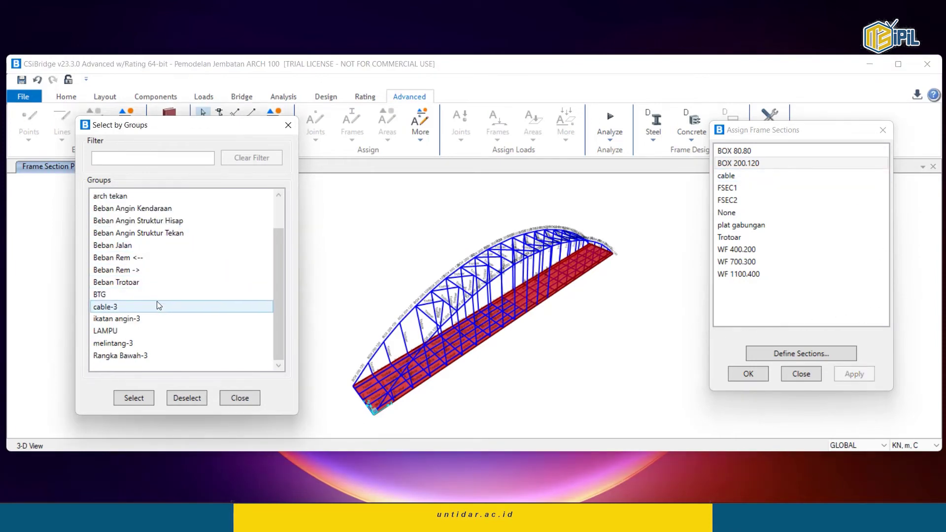
{"action": "left_click", "coordinate": [144, 303]}
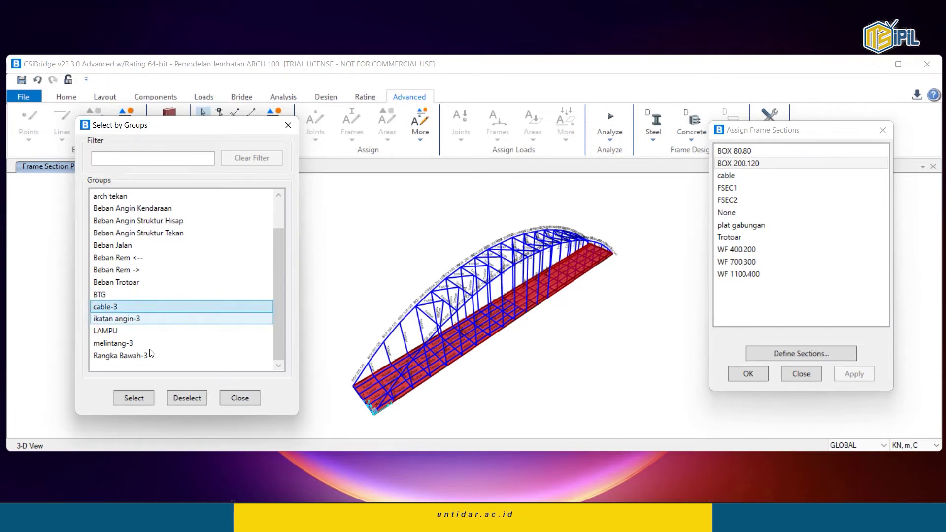
{"action": "left_click", "coordinate": [143, 402]}
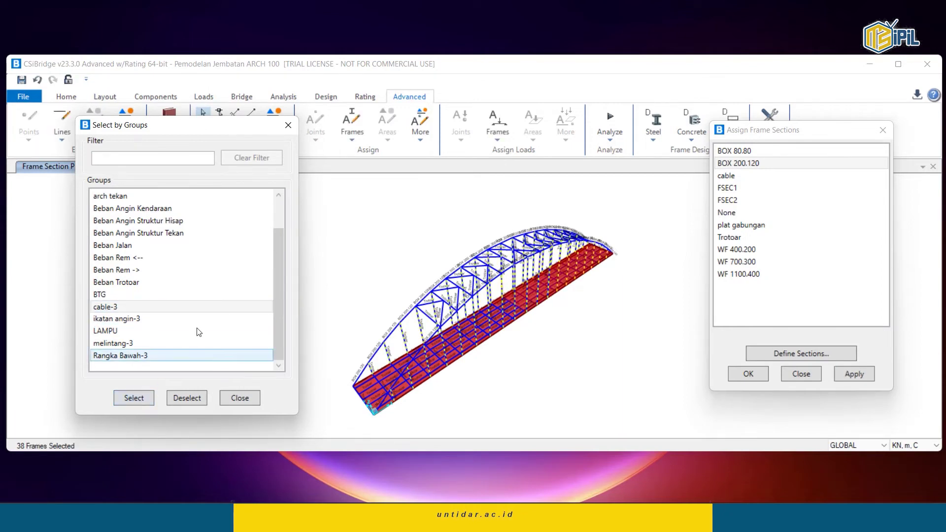
{"action": "left_click", "coordinate": [832, 175]}
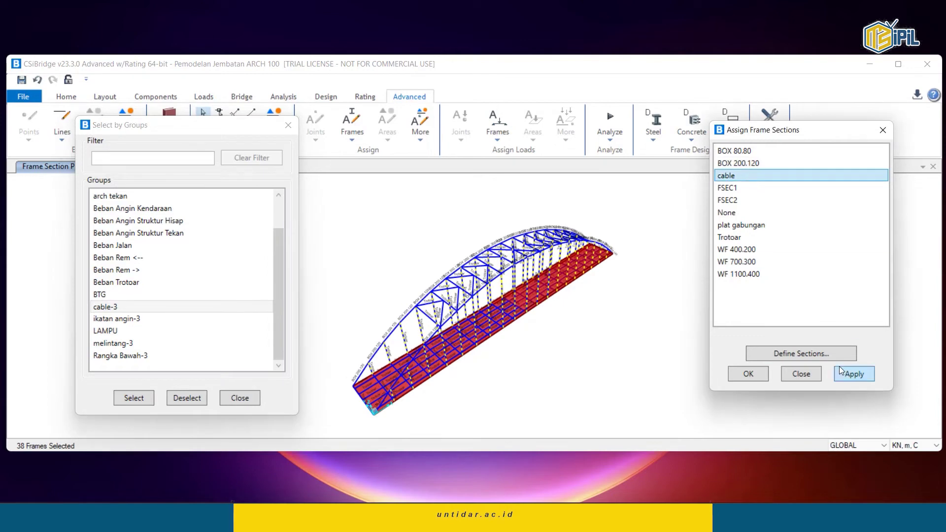
{"action": "left_click", "coordinate": [857, 374]}
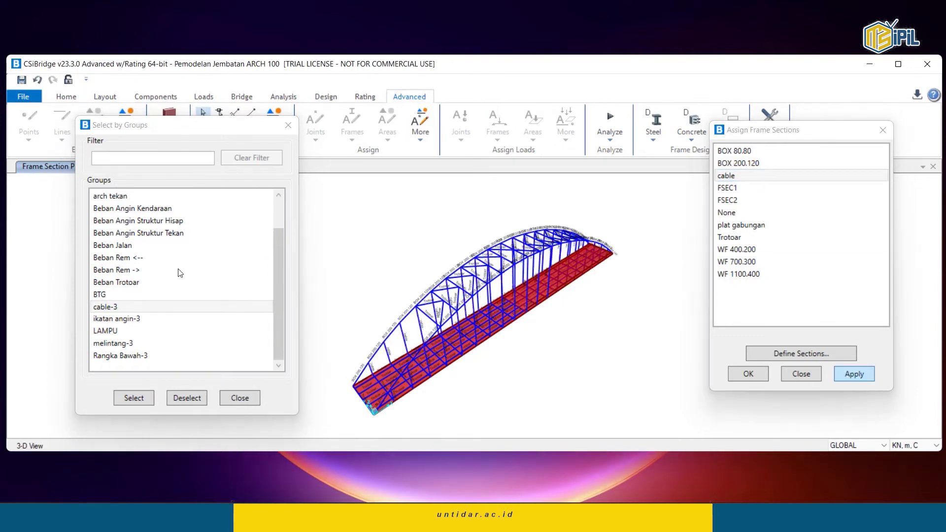
Select the group ikatan angin-3 and assign the frame section BOX 80.80 to its members.
{"action": "left_click", "coordinate": [126, 318]}
{"action": "left_click", "coordinate": [134, 398]}
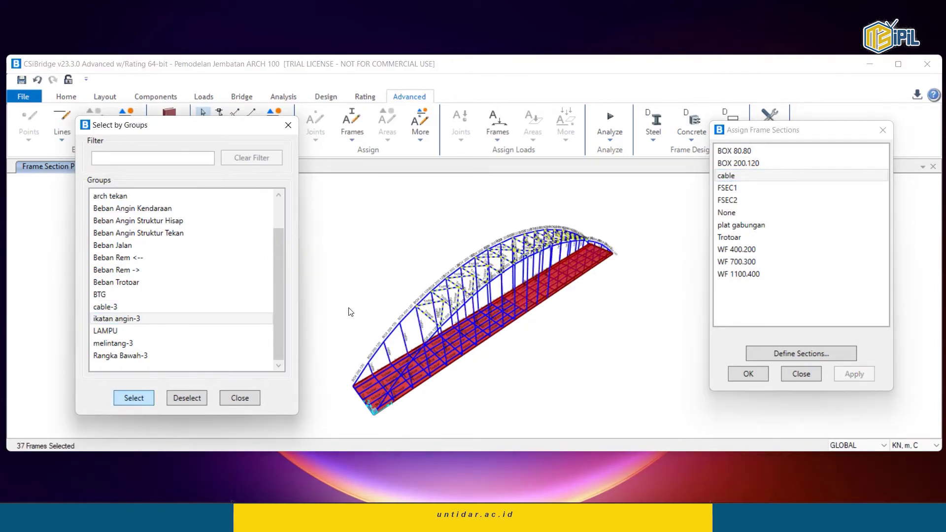
{"action": "left_click", "coordinate": [764, 153]}
{"action": "left_click", "coordinate": [856, 373]}
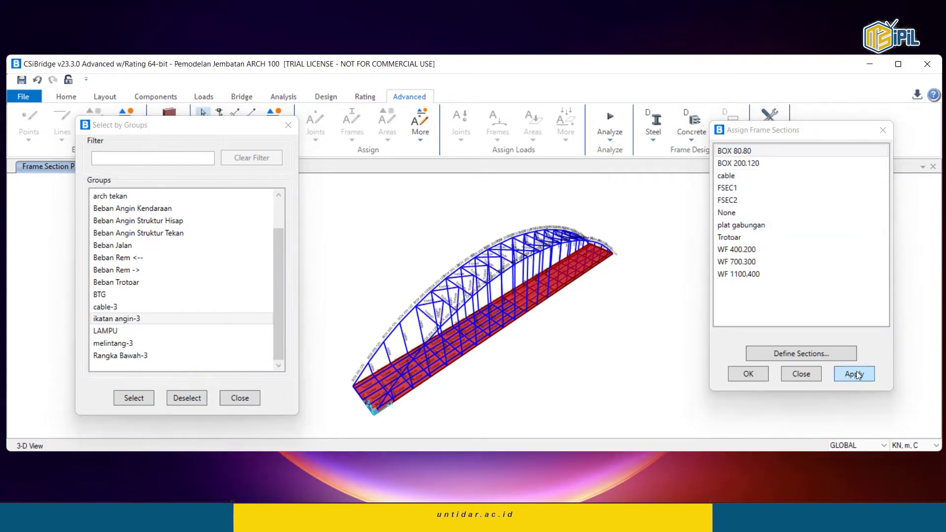
Select the group melintang-3 and assign the frame section WF 1100.400 to its members.
{"action": "left_click", "coordinate": [131, 344]}
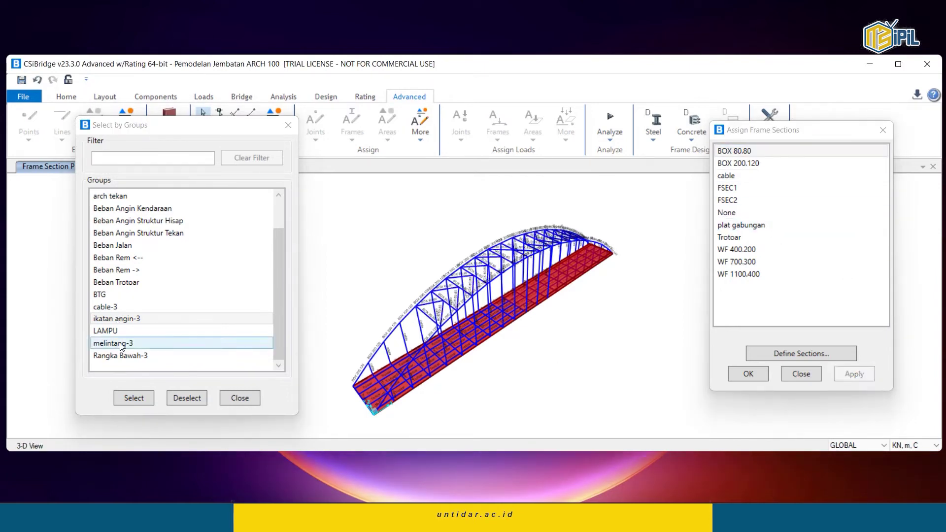
{"action": "left_click", "coordinate": [134, 397]}
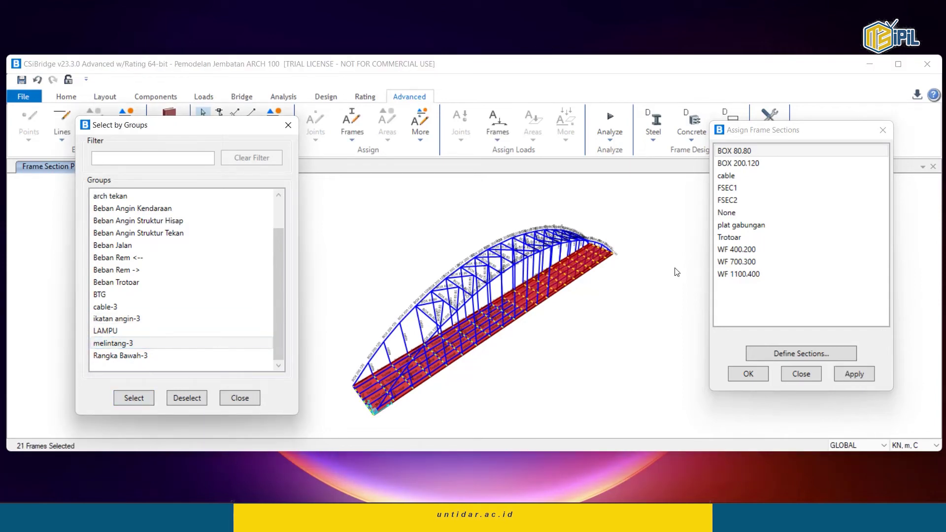
{"action": "left_click", "coordinate": [744, 275]}
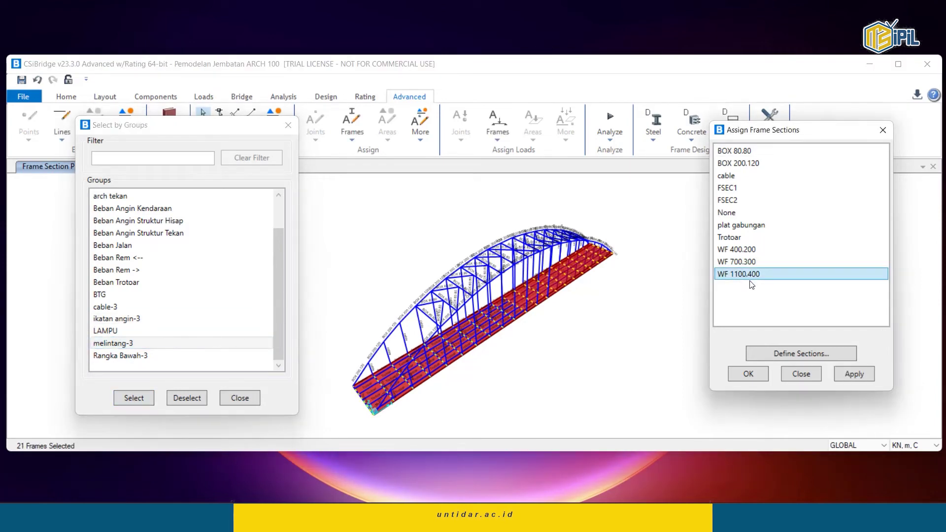
{"action": "left_click", "coordinate": [850, 374]}
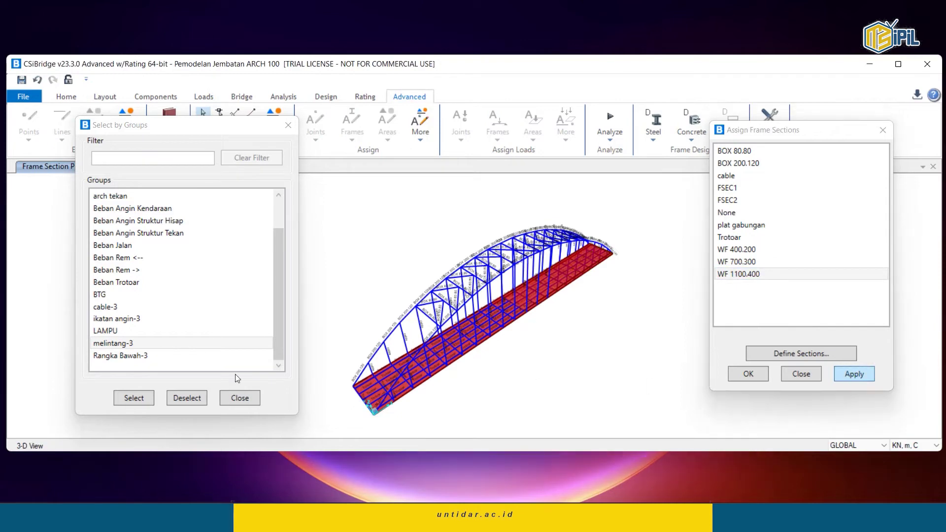
Select the group Rangka Bawah-3 and assign the frame section WF 700.300 to its members.
{"action": "left_click", "coordinate": [132, 357]}
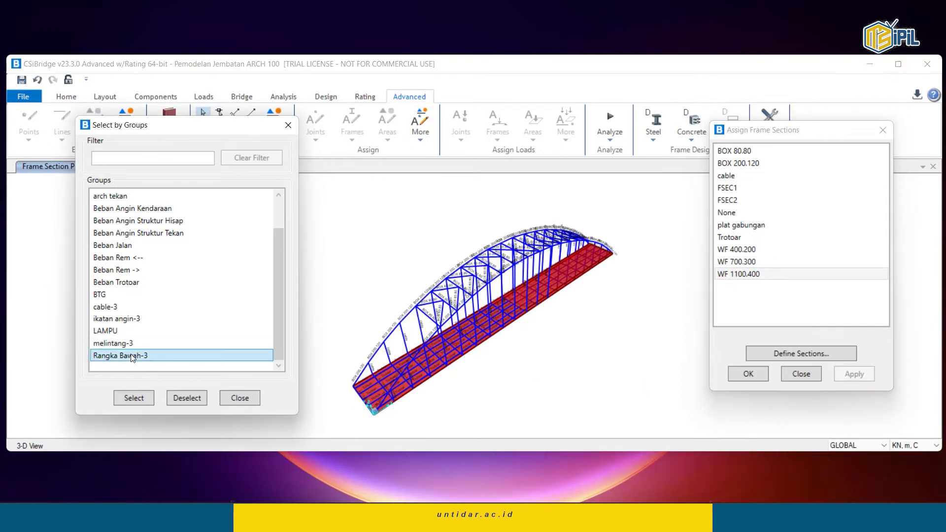
{"action": "left_click", "coordinate": [134, 398]}
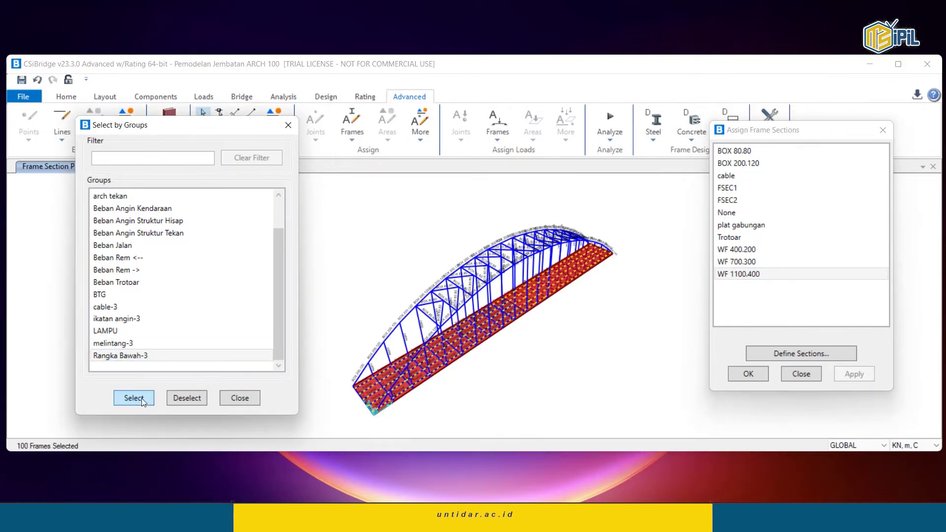
{"action": "left_click", "coordinate": [753, 262]}
{"action": "left_click", "coordinate": [753, 263]}
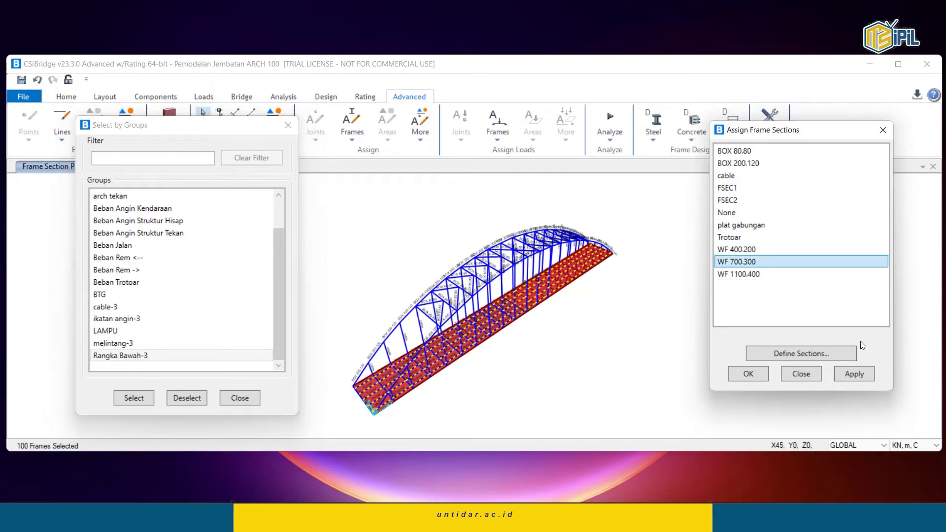
{"action": "left_click", "coordinate": [853, 375]}
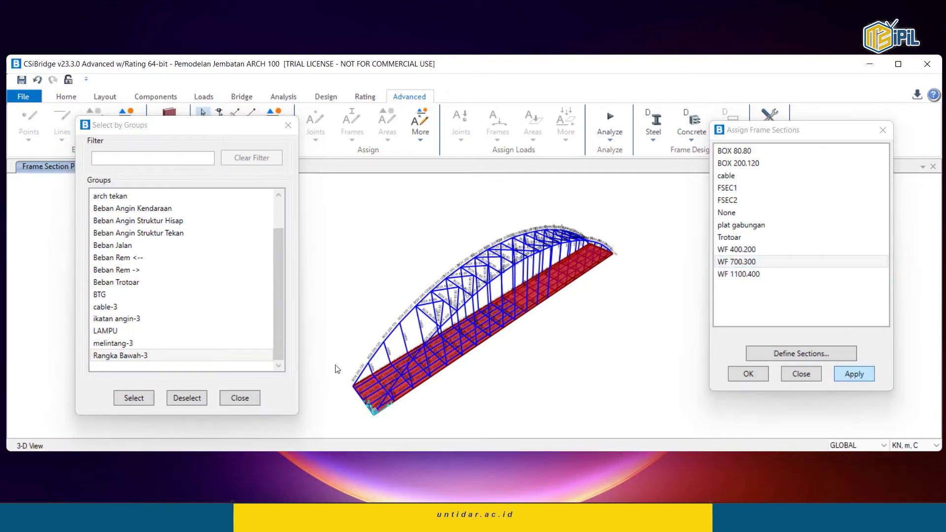
{"action": "left_click_drag", "start_coordinate": [274, 317], "coordinate": [277, 253]}
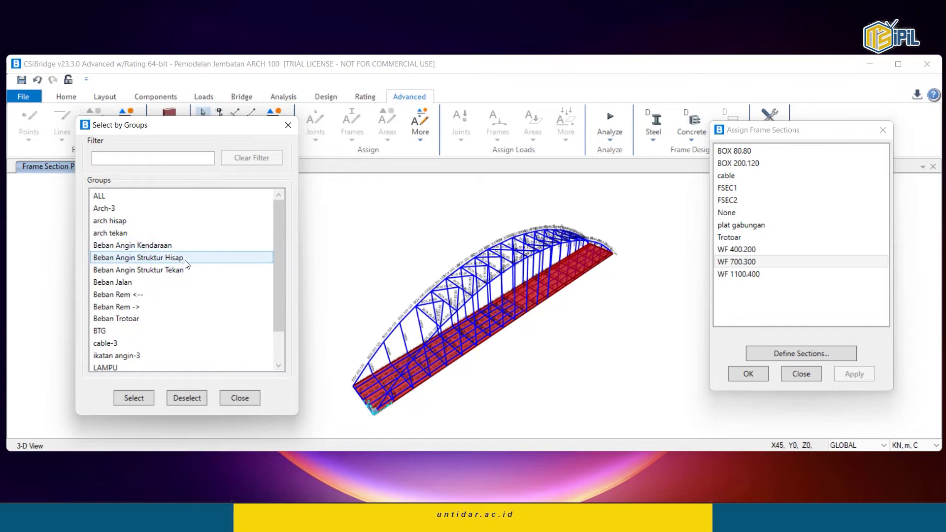
{"action": "scroll", "coordinate": [186, 264], "scroll_direction": "down", "scroll_amount": 1}
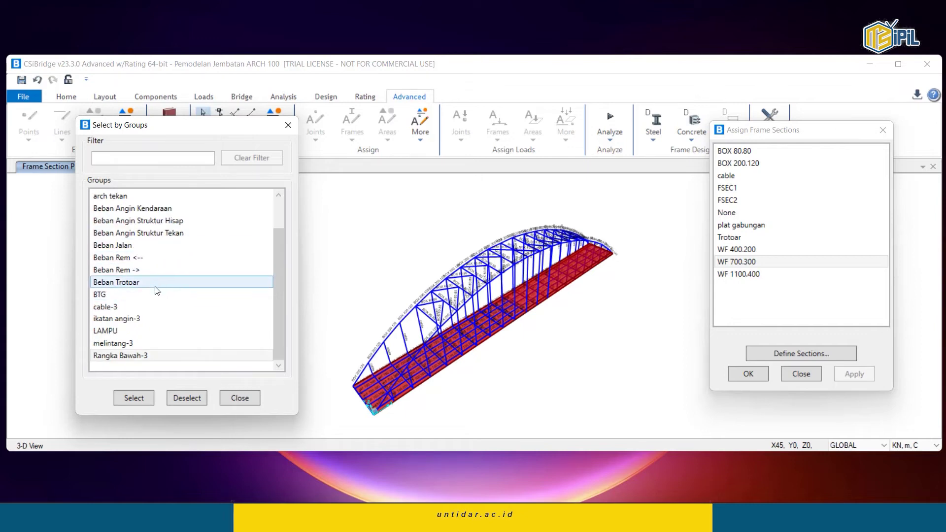
{"action": "scroll", "coordinate": [186, 314], "scroll_direction": "up", "scroll_amount": 1}
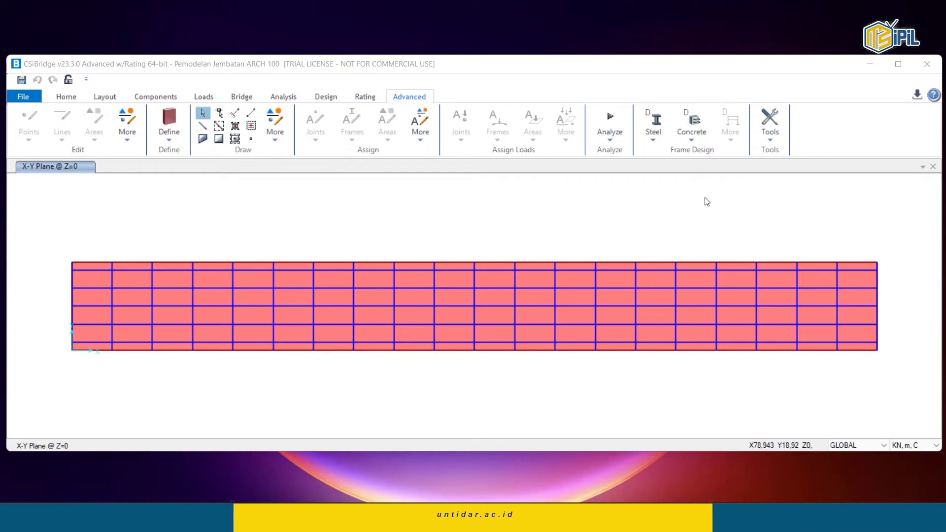
Draw a polygon area with section None along the deck's upper edge, from X0 to X100 between Y10 and Y11.
{"action": "left_click", "coordinate": [202, 140]}
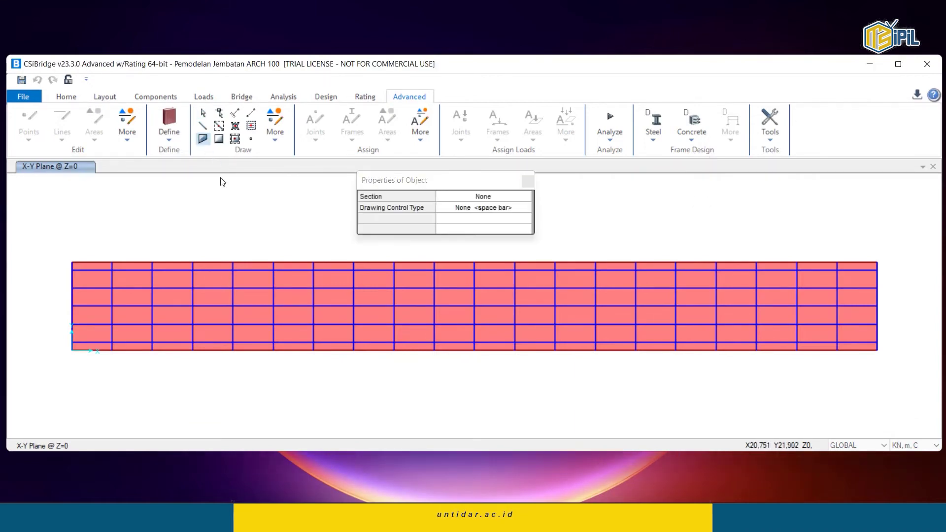
{"action": "left_click", "coordinate": [484, 198]}
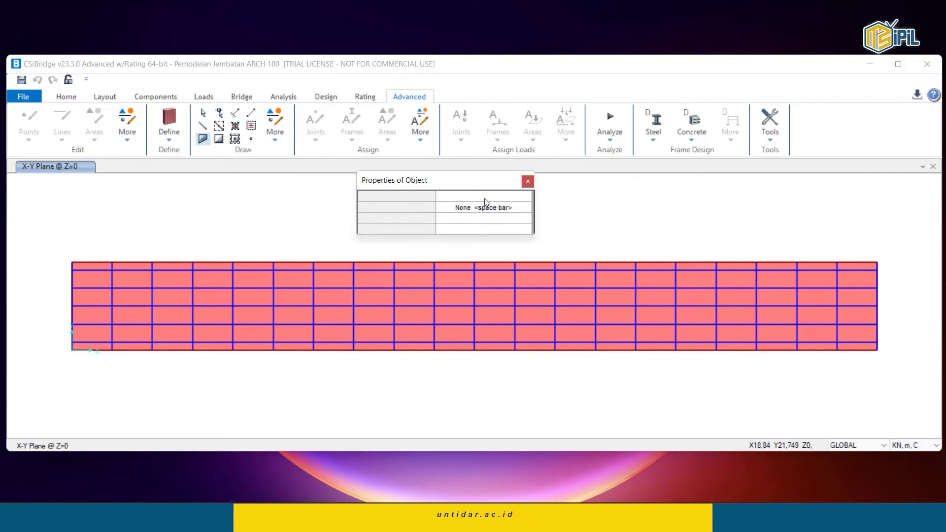
{"action": "left_click", "coordinate": [484, 198]}
{"action": "left_click", "coordinate": [476, 196]}
{"action": "mouse_move", "coordinate": [453, 181]}
{"action": "left_mouse_down"}
{"action": "mouse_move", "coordinate": [445, 172]}
{"action": "mouse_move", "coordinate": [446, 181]}
{"action": "left_mouse_up"}
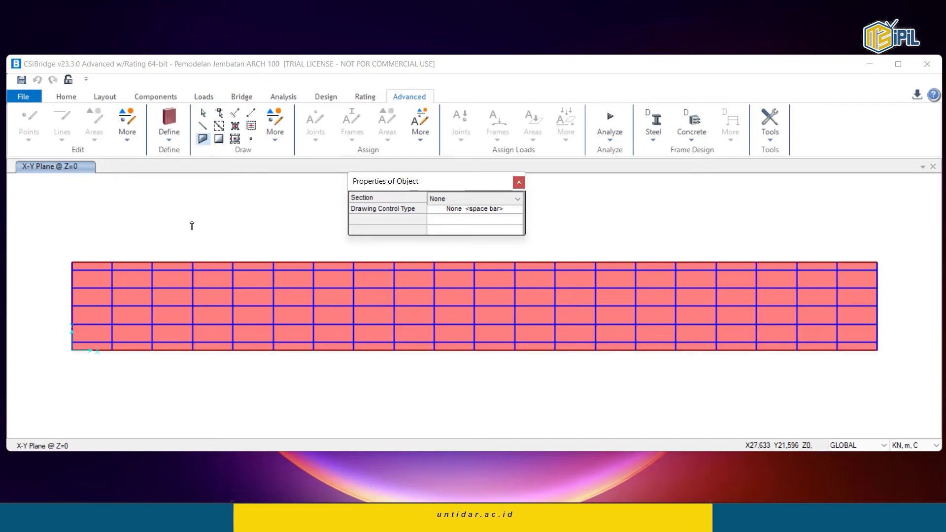
{"action": "left_click", "coordinate": [71, 262]}
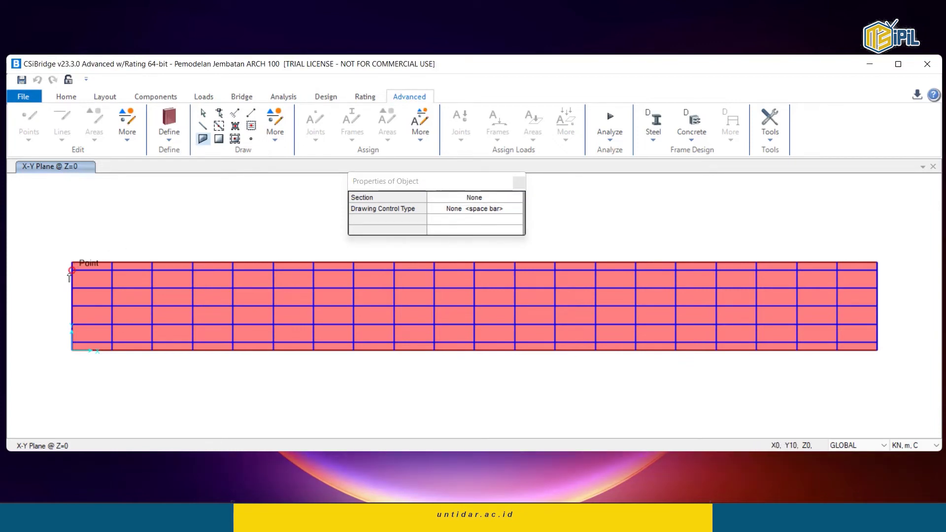
{"action": "left_click", "coordinate": [877, 263]}
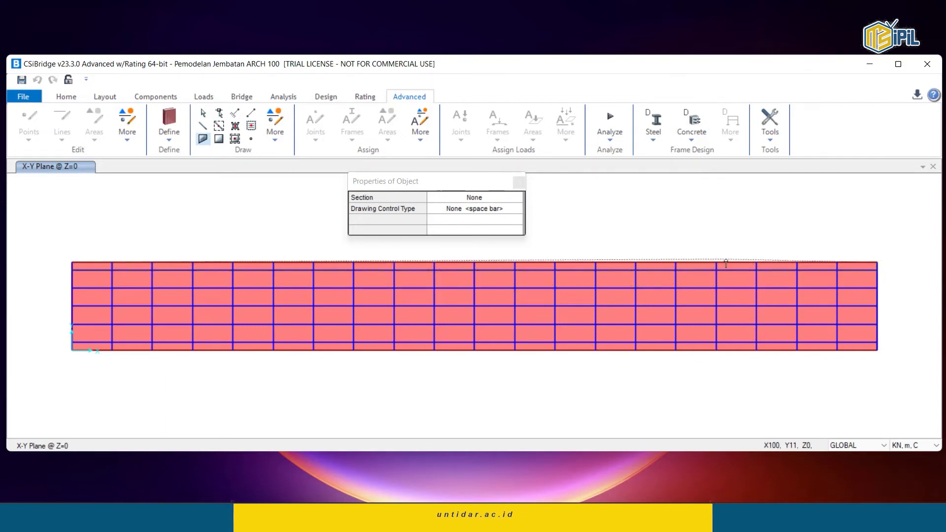
{"action": "key", "text": "Return"}
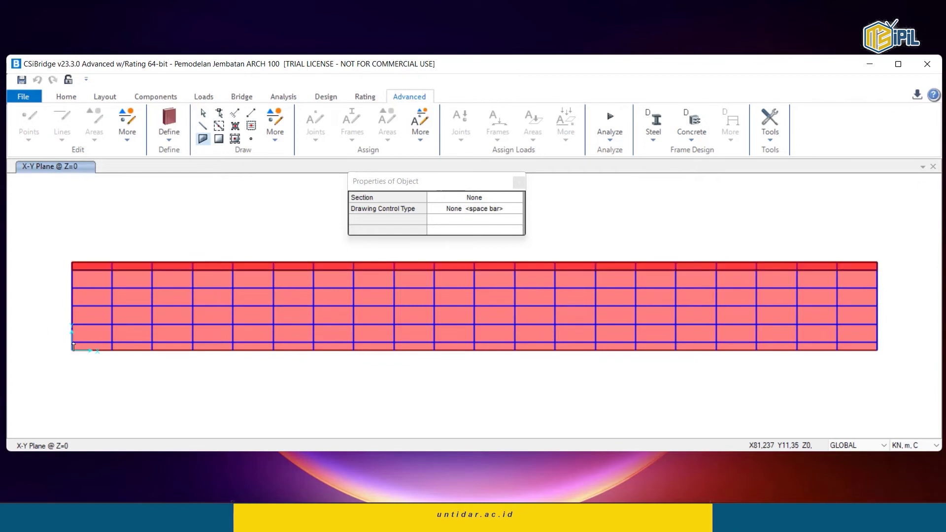
Draw a polygon area along the deck's lower edge, from X0 to X100 between Y0 and Y1.
{"action": "left_click", "coordinate": [72, 351]}
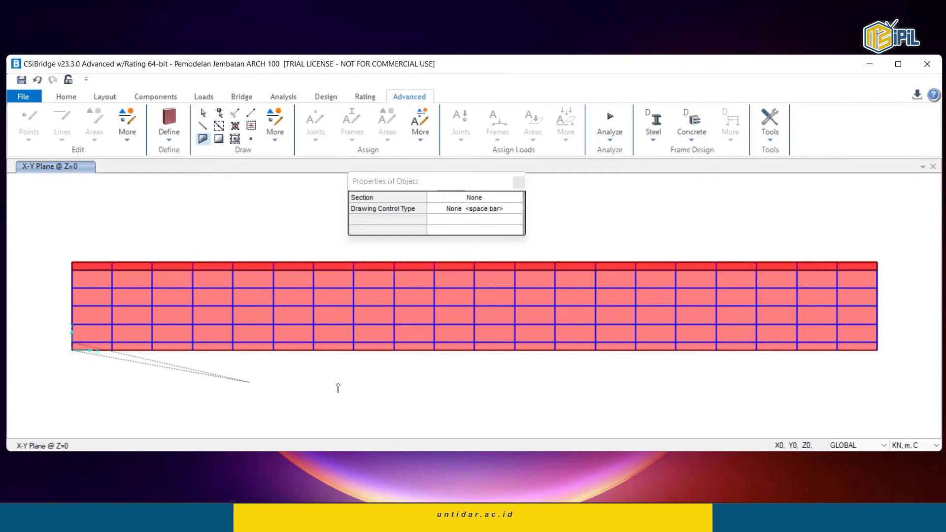
{"action": "left_click", "coordinate": [878, 351]}
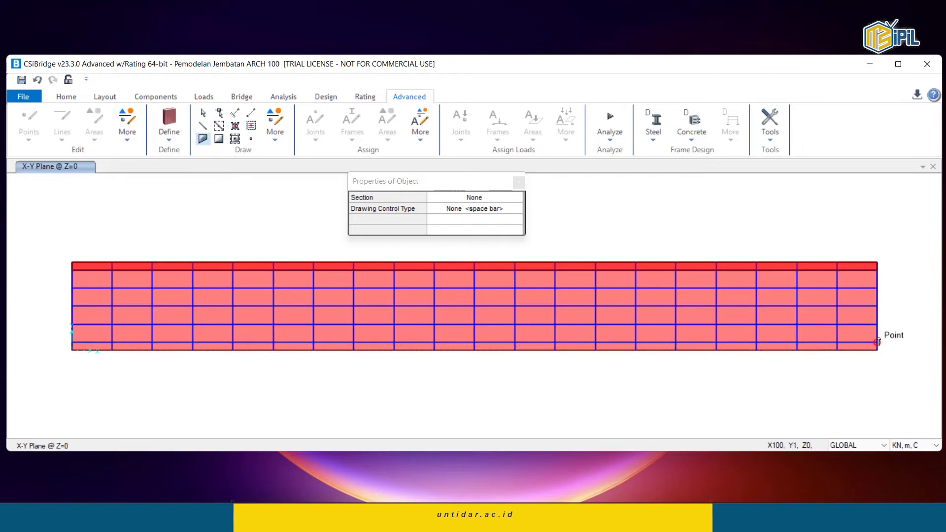
{"action": "left_click", "coordinate": [878, 342]}
{"action": "key", "text": "Return"}
Draw a polygon area over the middle of the deck, from X0 to X100 between Y1 and Y10, and finish drawing.
{"action": "left_click", "coordinate": [72, 271]}
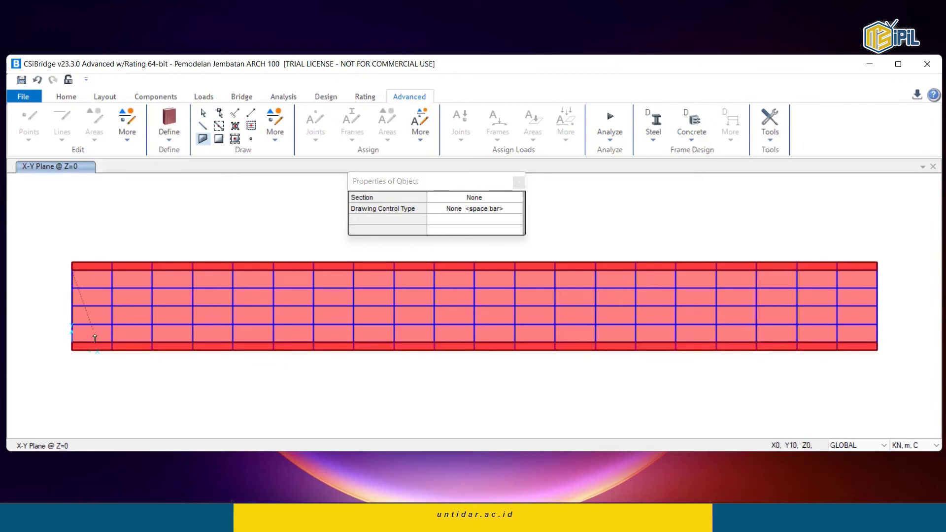
{"action": "left_click", "coordinate": [72, 342]}
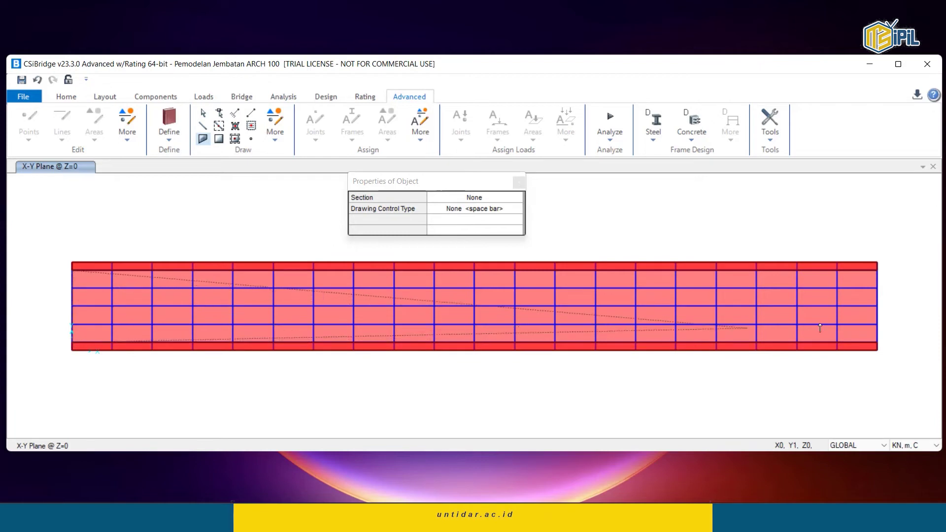
{"action": "left_click", "coordinate": [879, 342]}
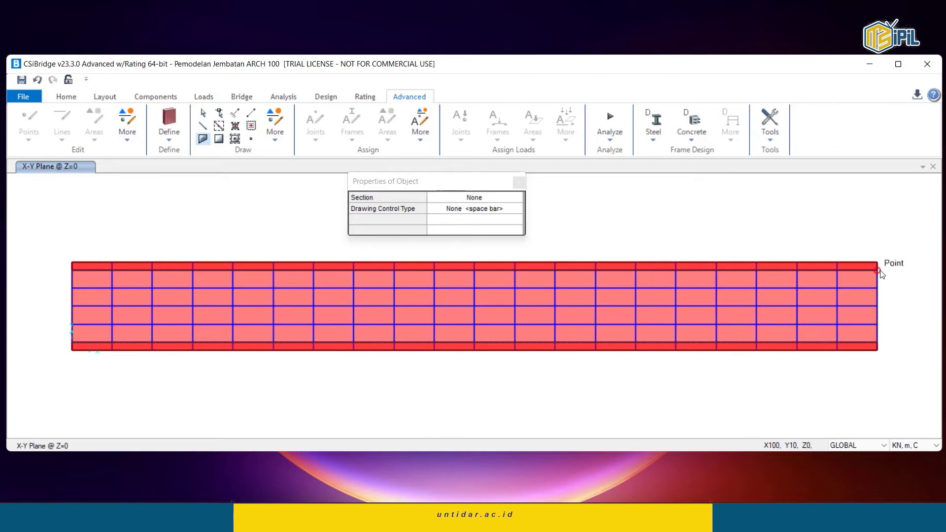
{"action": "left_click", "coordinate": [881, 271]}
{"action": "key", "text": "Return"}
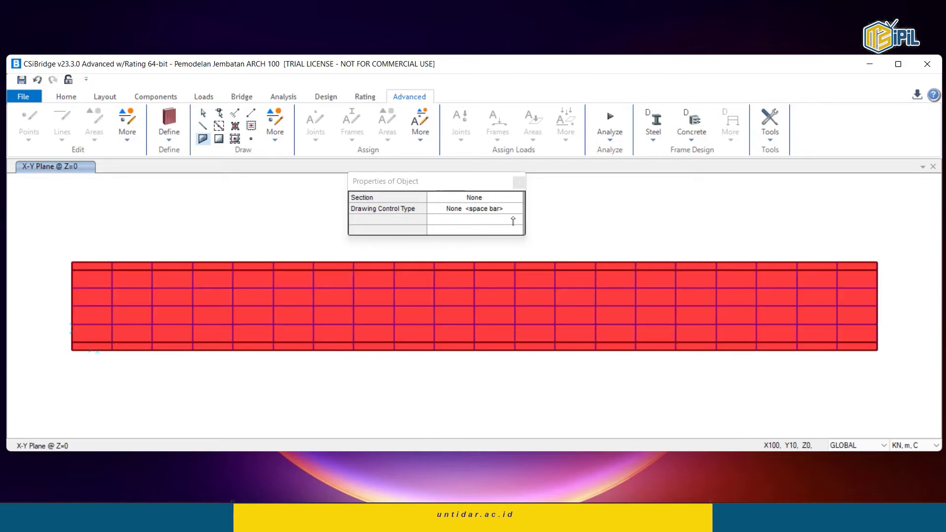
{"action": "left_click", "coordinate": [521, 183]}
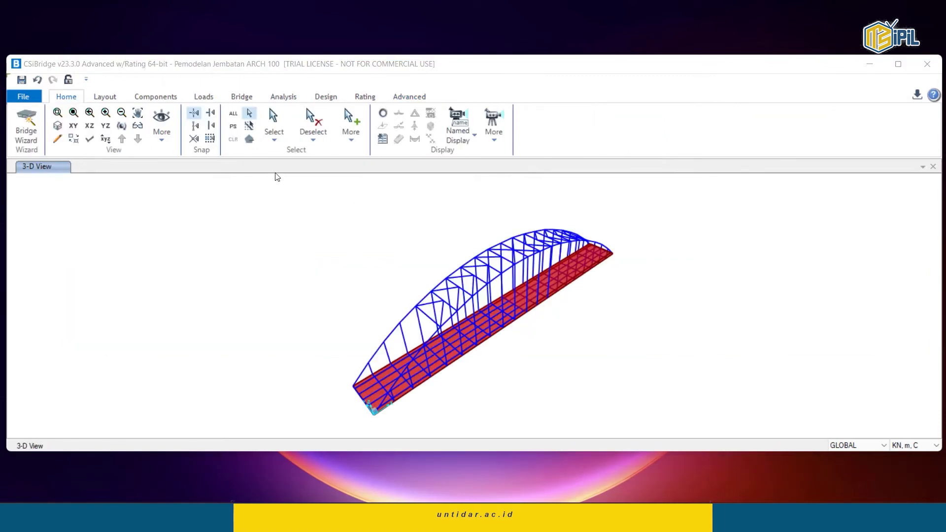
Open the selection by groups, keeping the 3-D bridge model in view.
{"action": "left_click", "coordinate": [276, 140]}
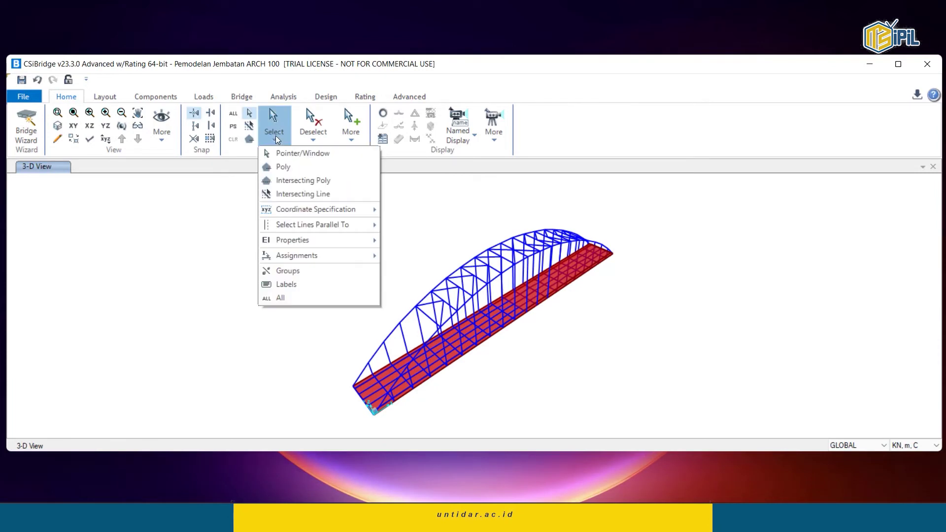
{"action": "left_click", "coordinate": [274, 140]}
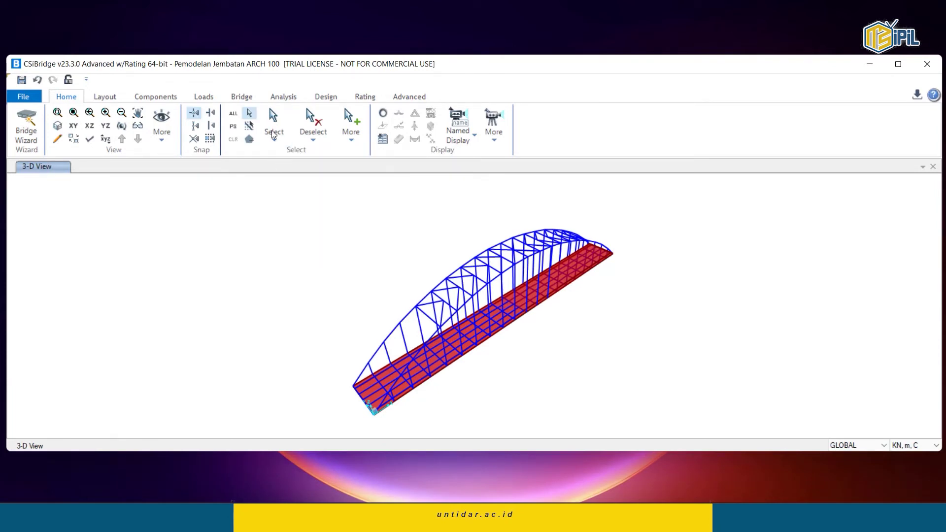
{"action": "left_click", "coordinate": [274, 140]}
{"action": "left_click", "coordinate": [280, 153]}
{"action": "left_click", "coordinate": [274, 138]}
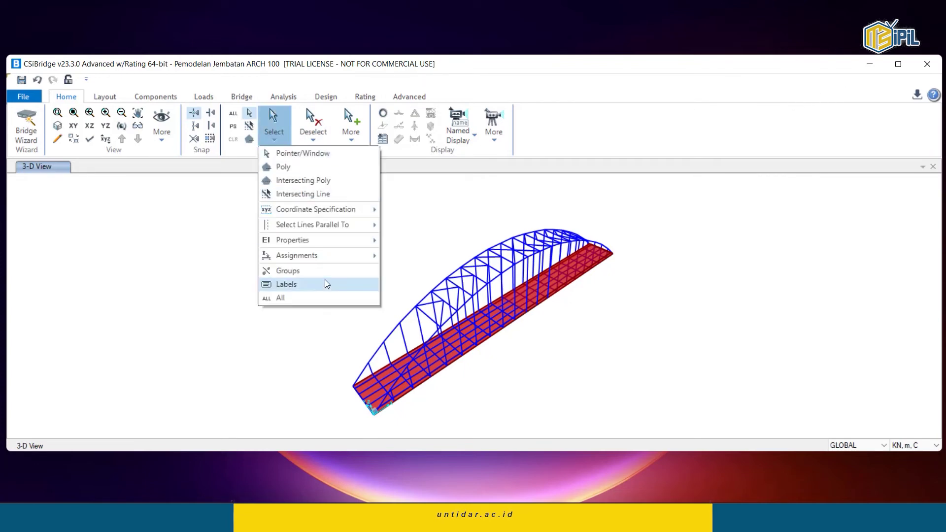
{"action": "left_click", "coordinate": [322, 271]}
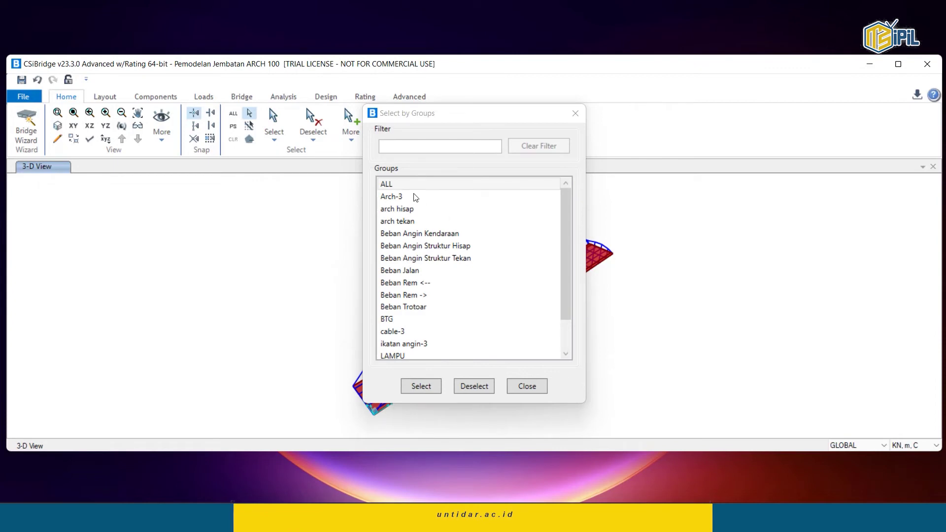
{"action": "left_click_drag", "start_coordinate": [437, 119], "coordinate": [228, 93]}
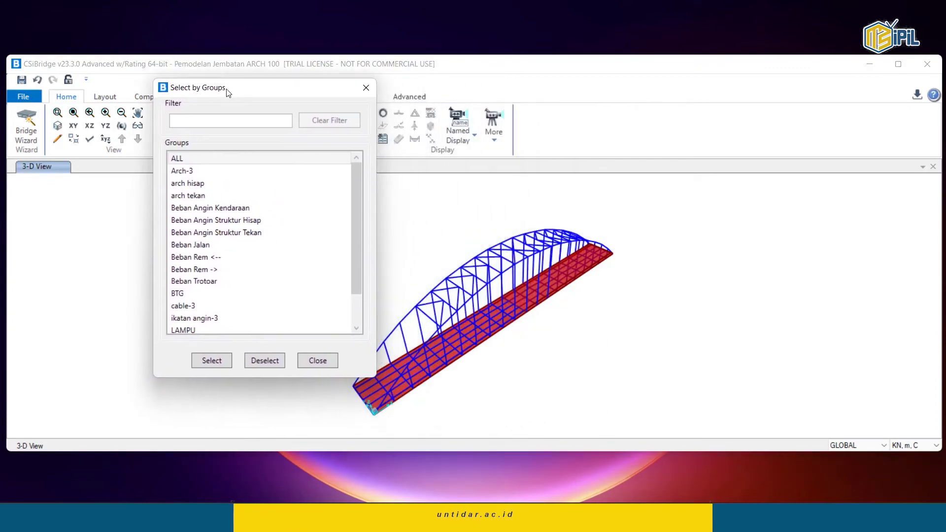
Select the members of the groups Arch-3, cable-3 and ikatan angin-3, and clear the selection.
{"action": "left_click", "coordinate": [192, 172]}
{"action": "left_click_drag", "start_coordinate": [311, 93], "coordinate": [279, 93]}
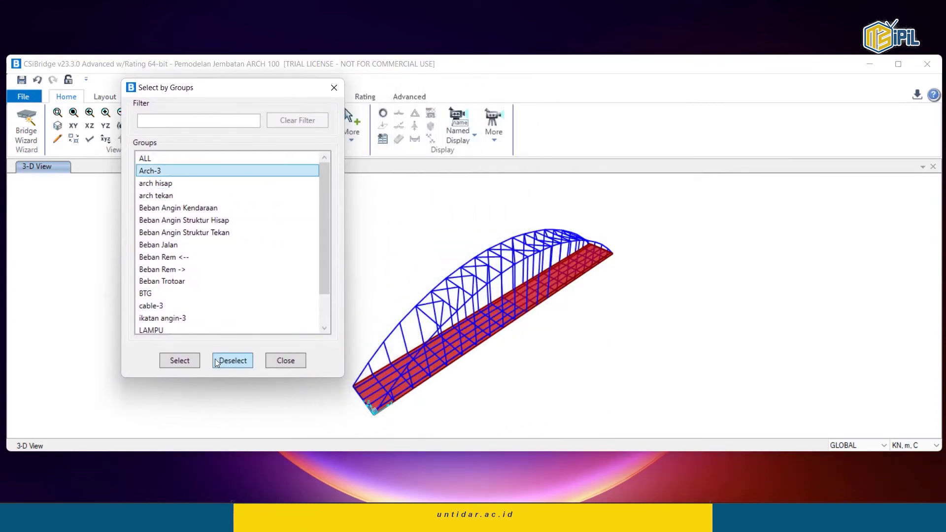
{"action": "left_click", "coordinate": [180, 363]}
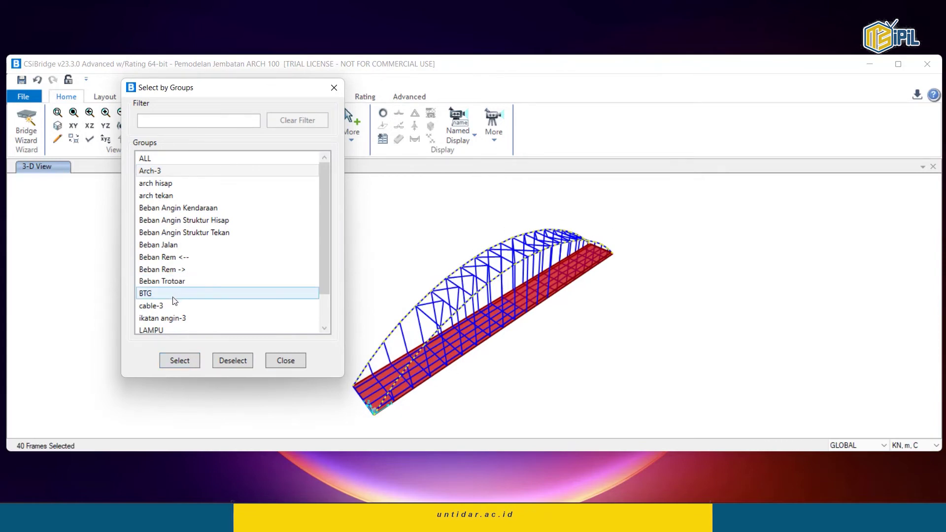
{"action": "left_click", "coordinate": [153, 305]}
{"action": "left_click", "coordinate": [191, 360]}
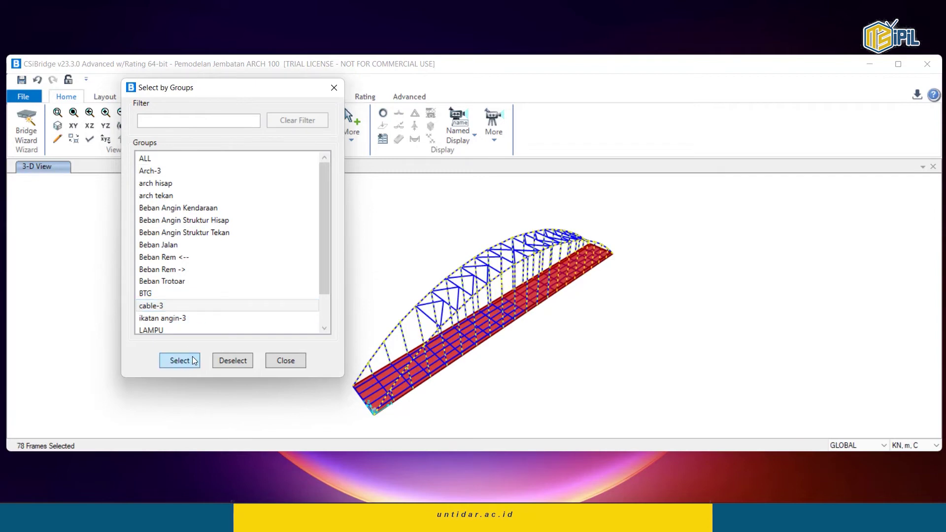
{"action": "left_click", "coordinate": [188, 319]}
{"action": "left_click", "coordinate": [187, 362]}
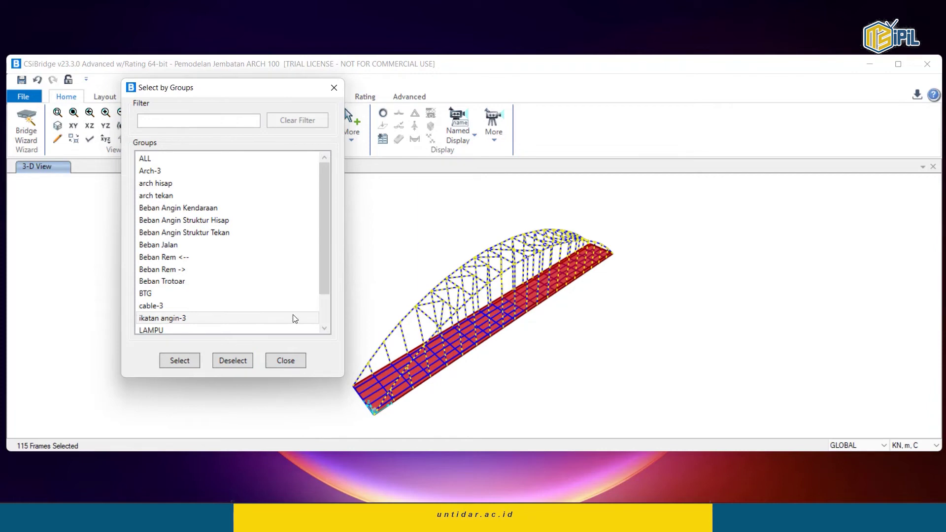
{"action": "left_click", "coordinate": [388, 280]}
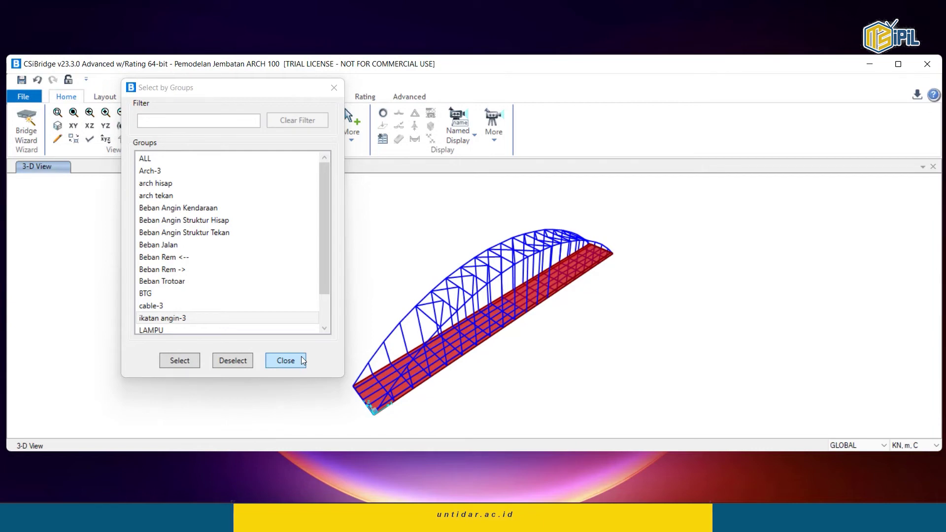
Select the members of the group Arch-3.
{"action": "left_click", "coordinate": [232, 171]}
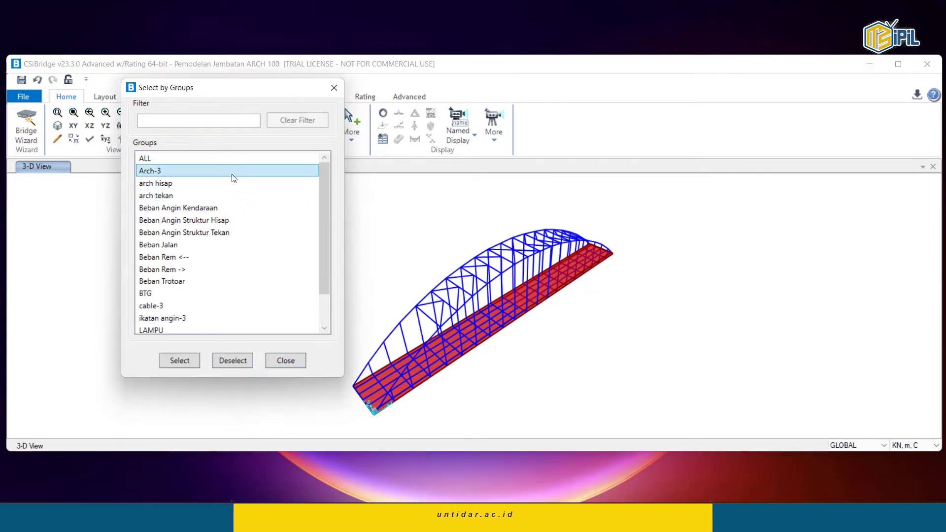
{"action": "left_click", "coordinate": [192, 362]}
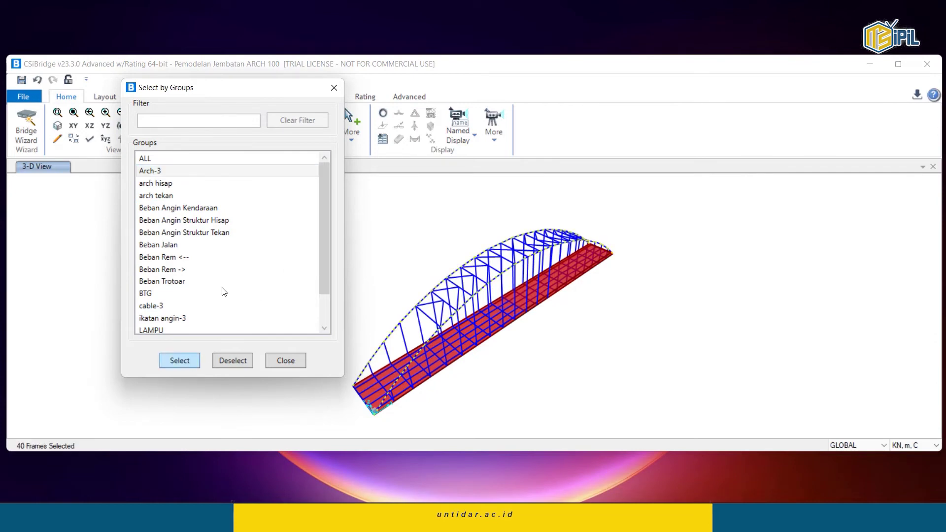
{"action": "left_click_drag", "start_coordinate": [229, 101], "coordinate": [273, 95]}
{"action": "left_click", "coordinate": [159, 98]}
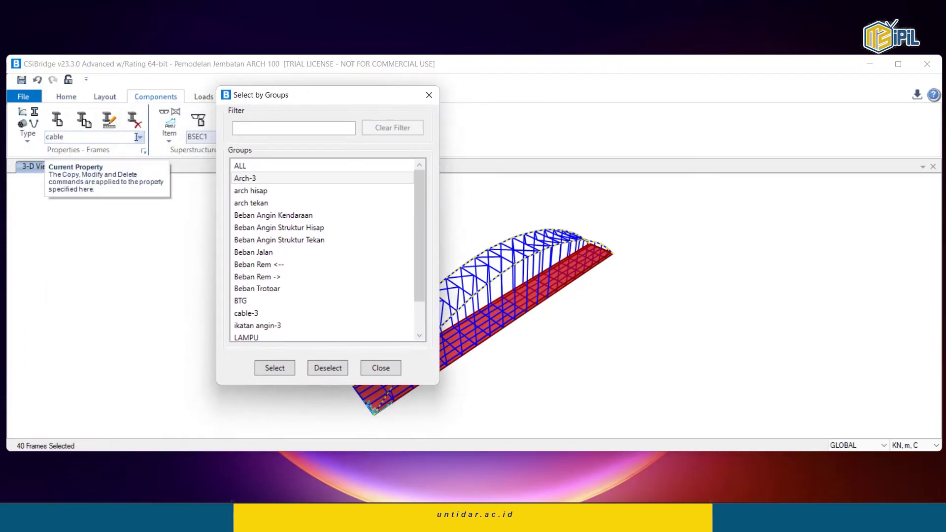
{"action": "left_click", "coordinate": [28, 135]}
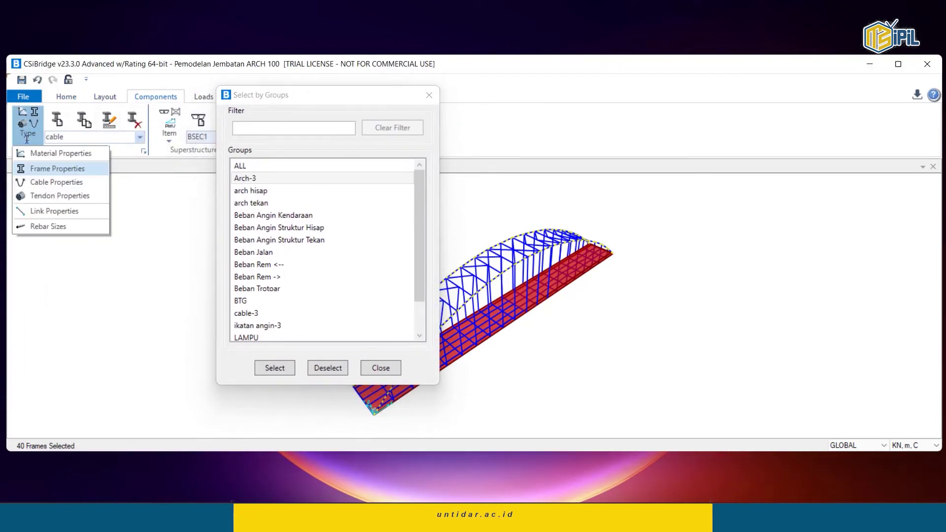
{"action": "left_click", "coordinate": [44, 181]}
{"action": "left_click", "coordinate": [138, 138]}
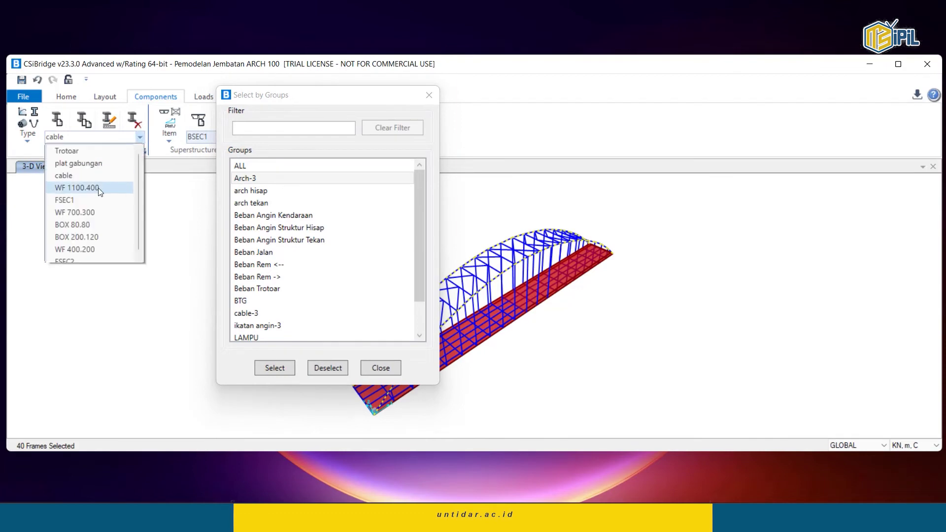
{"action": "left_click_drag", "start_coordinate": [291, 96], "coordinate": [245, 151]}
{"action": "left_click", "coordinate": [69, 332]}
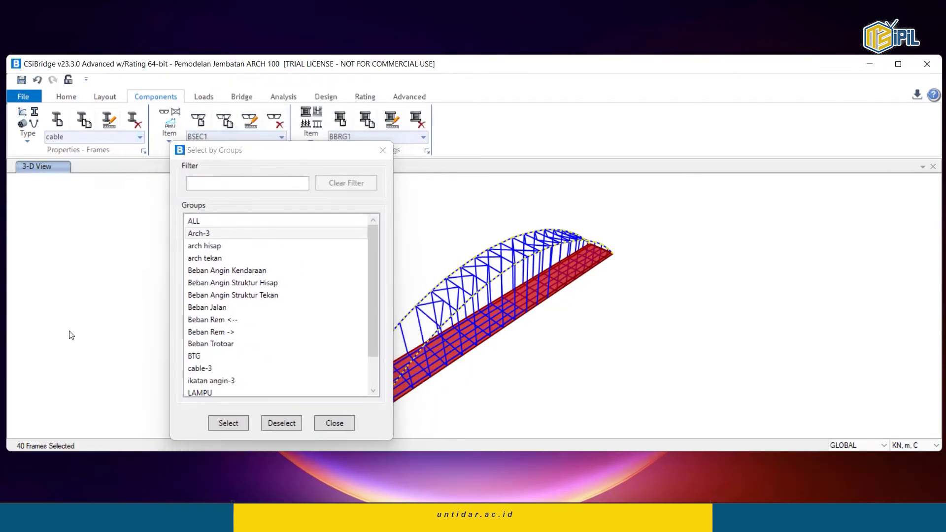
Assign the frame section BOX 200.120 to the selected arch members.
{"action": "left_click", "coordinate": [410, 96]}
{"action": "left_click_drag", "start_coordinate": [318, 157], "coordinate": [223, 132]}
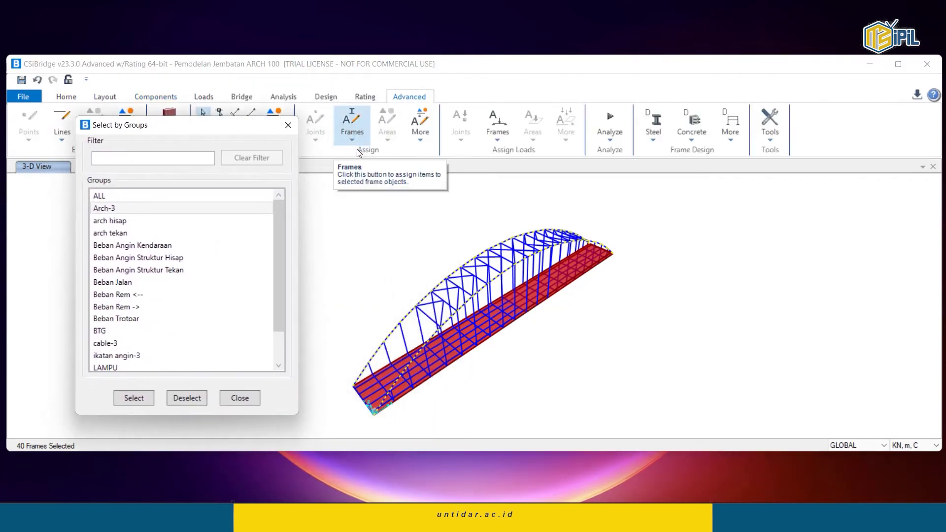
{"action": "left_click", "coordinate": [352, 134]}
{"action": "left_click", "coordinate": [357, 143]}
{"action": "left_click", "coordinate": [346, 126]}
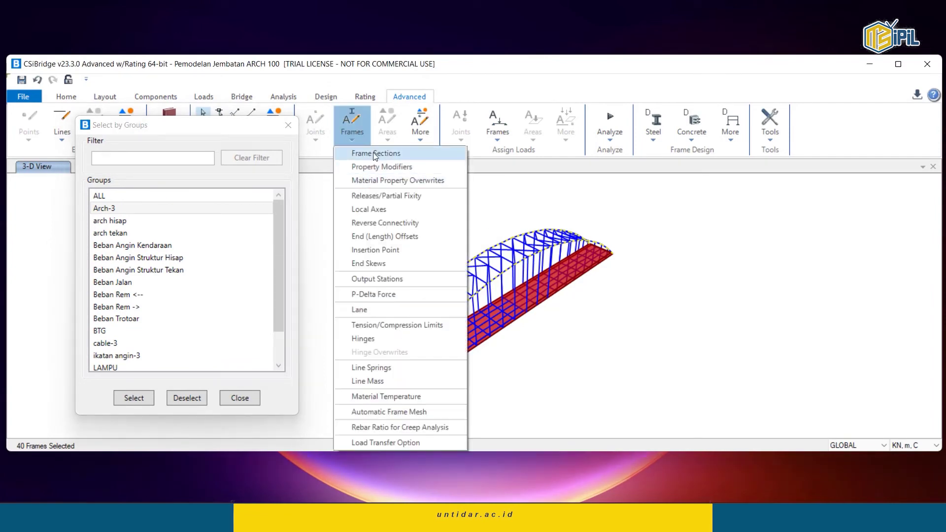
{"action": "left_click", "coordinate": [376, 153]}
{"action": "left_click_drag", "start_coordinate": [455, 126], "coordinate": [793, 134]}
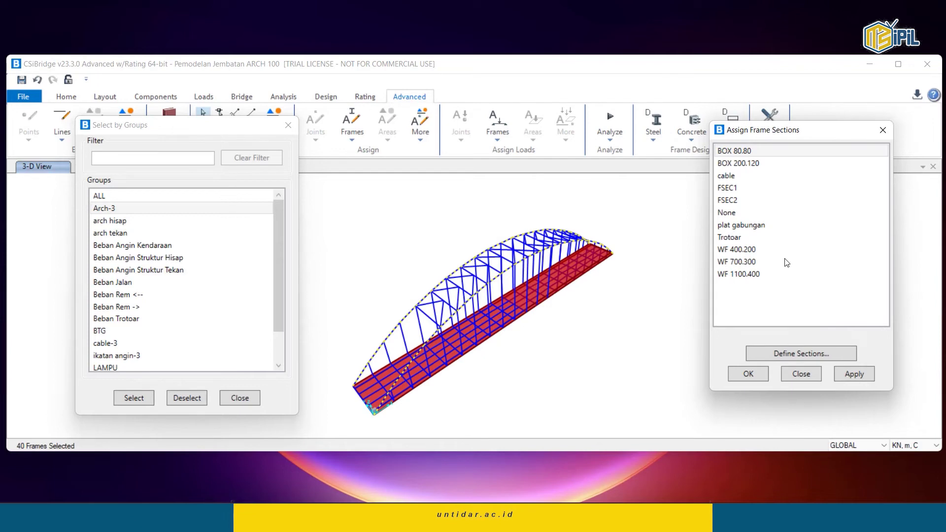
{"action": "left_click", "coordinate": [769, 167]}
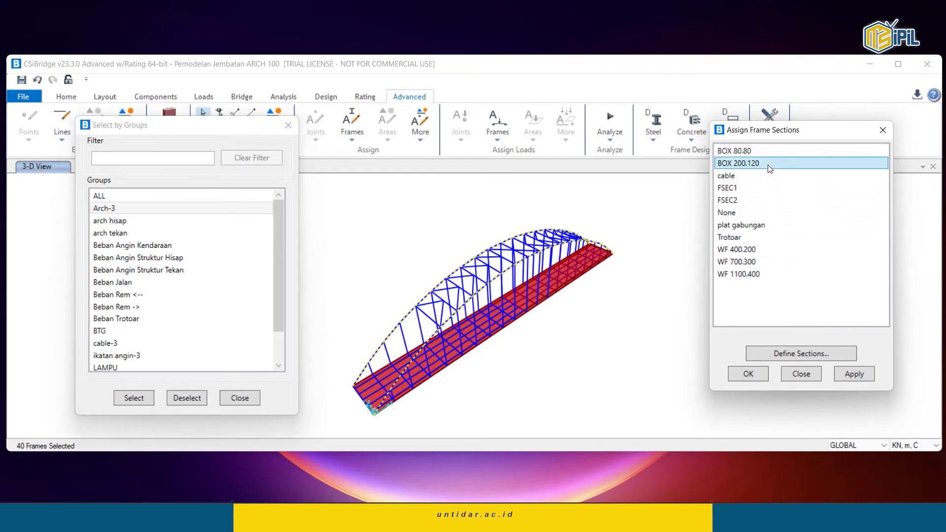
{"action": "left_click", "coordinate": [855, 374]}
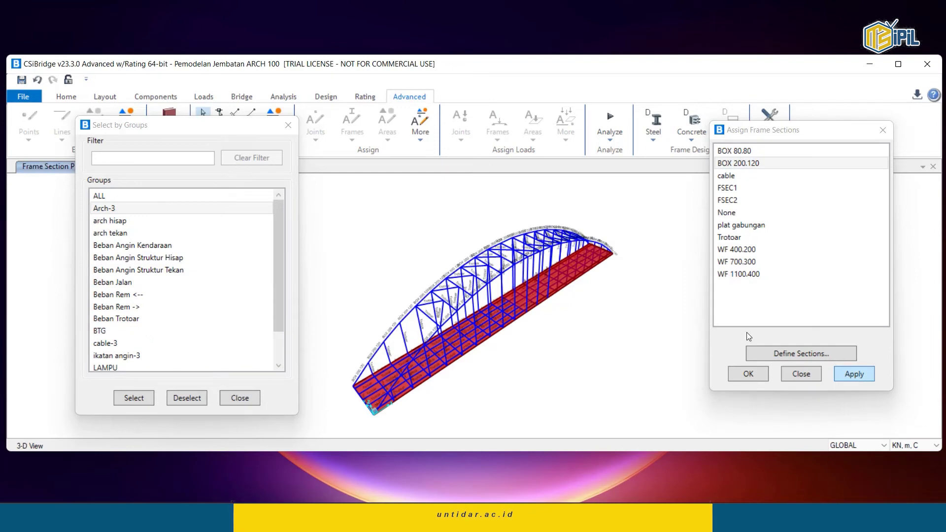
Select the members of the group cable-3 and assign them the frame section cable.
{"action": "left_click", "coordinate": [118, 211]}
{"action": "scroll", "coordinate": [140, 244], "scroll_direction": "down", "scroll_amount": 1}
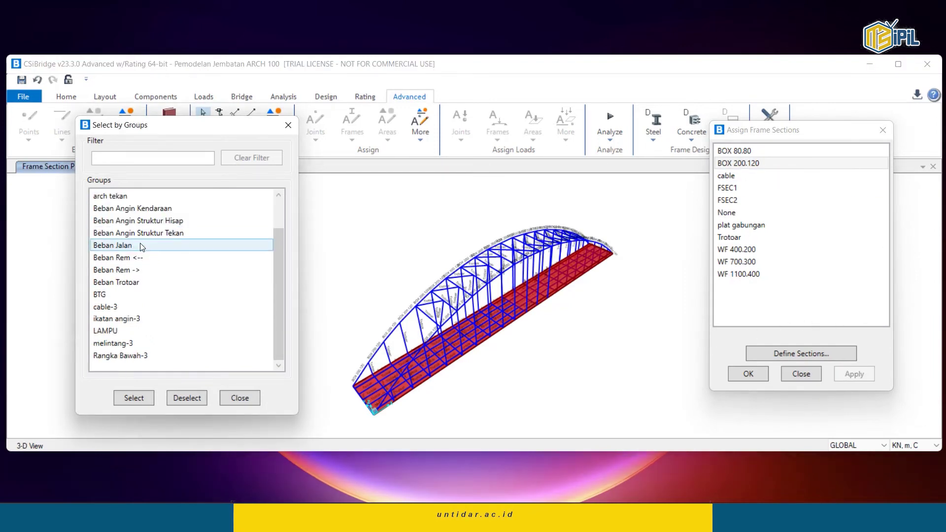
{"action": "left_click", "coordinate": [144, 305]}
{"action": "left_click", "coordinate": [143, 400]}
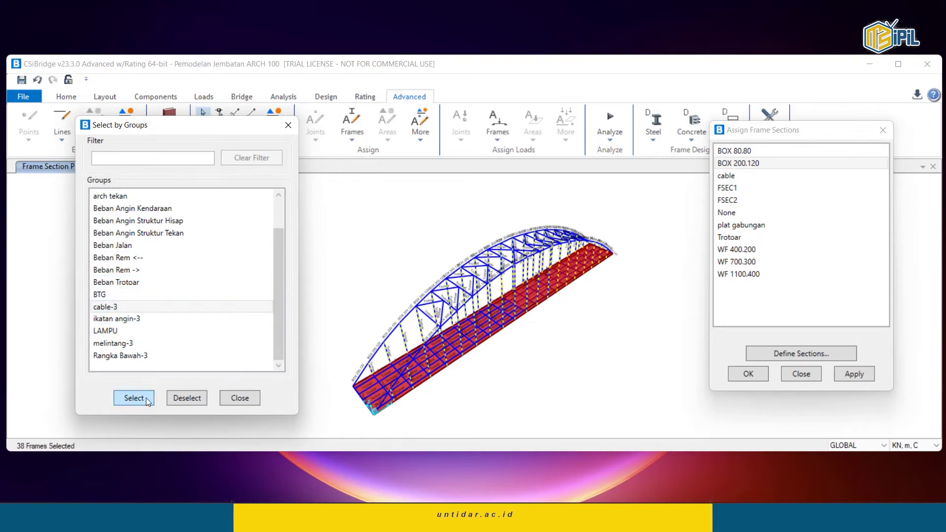
{"action": "left_click", "coordinate": [748, 176]}
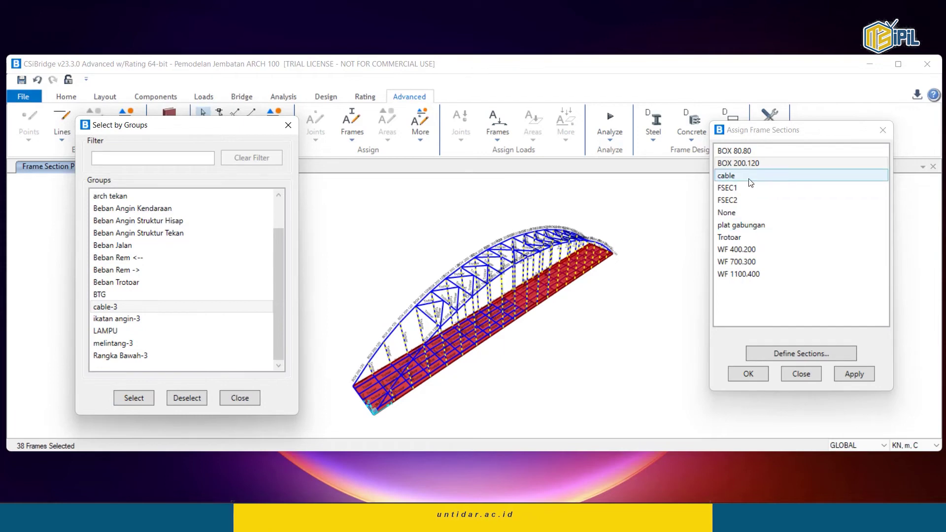
{"action": "left_click", "coordinate": [861, 374]}
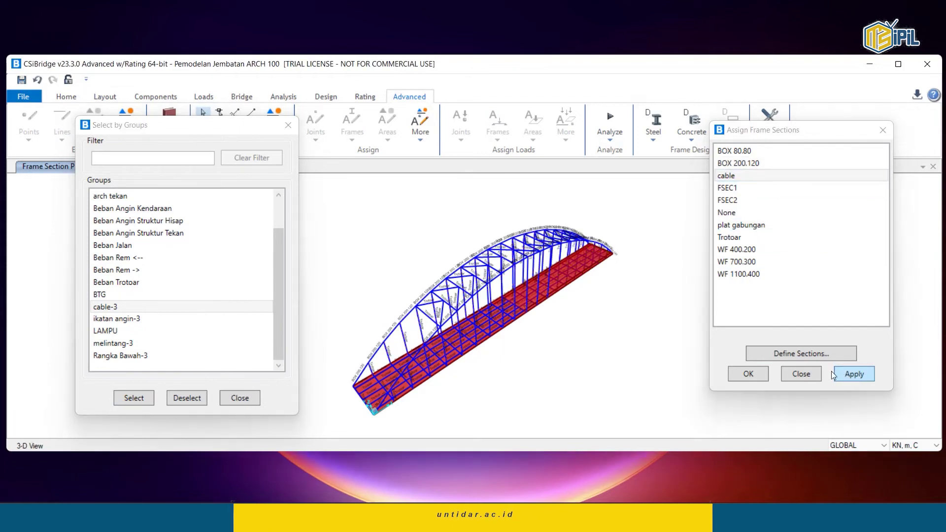
Select the wind bracing members of the group ikatan angin-3 and assign them the frame section BOX 80.80.
{"action": "left_click", "coordinate": [123, 320]}
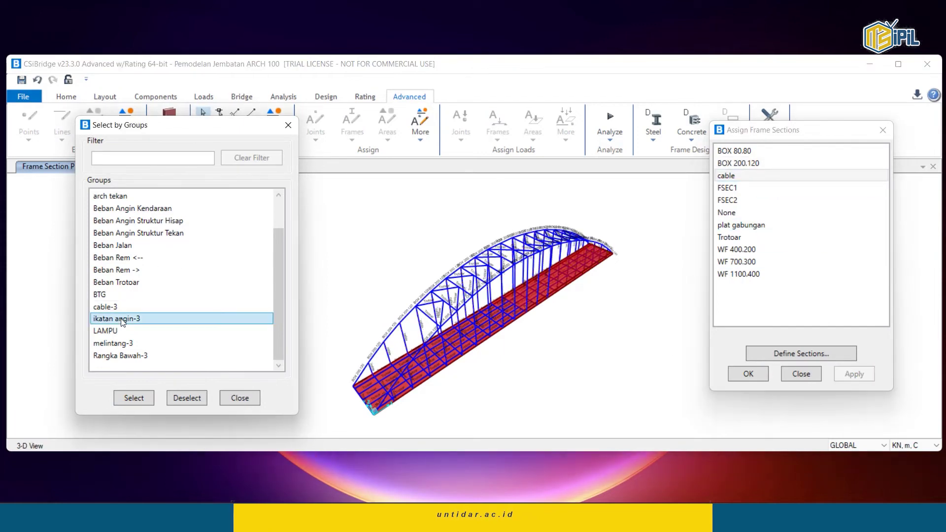
{"action": "left_click", "coordinate": [135, 395]}
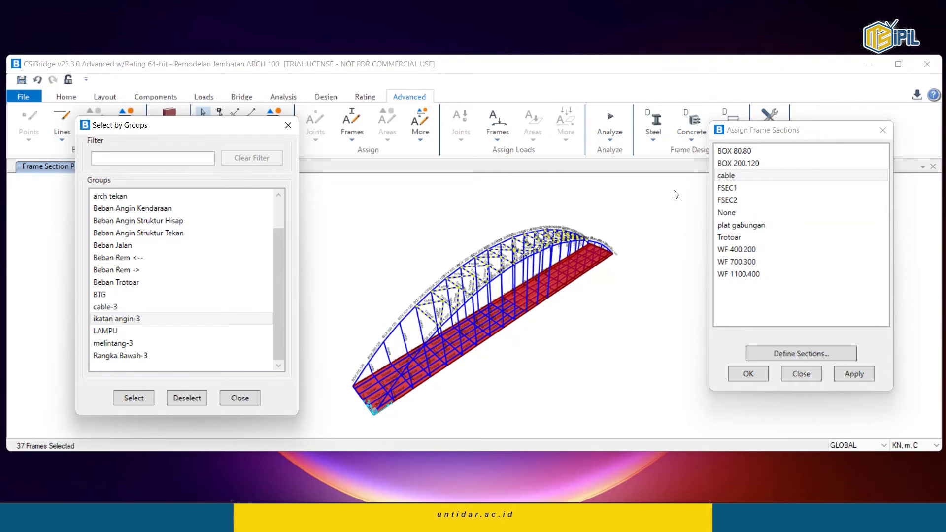
{"action": "left_click", "coordinate": [759, 155]}
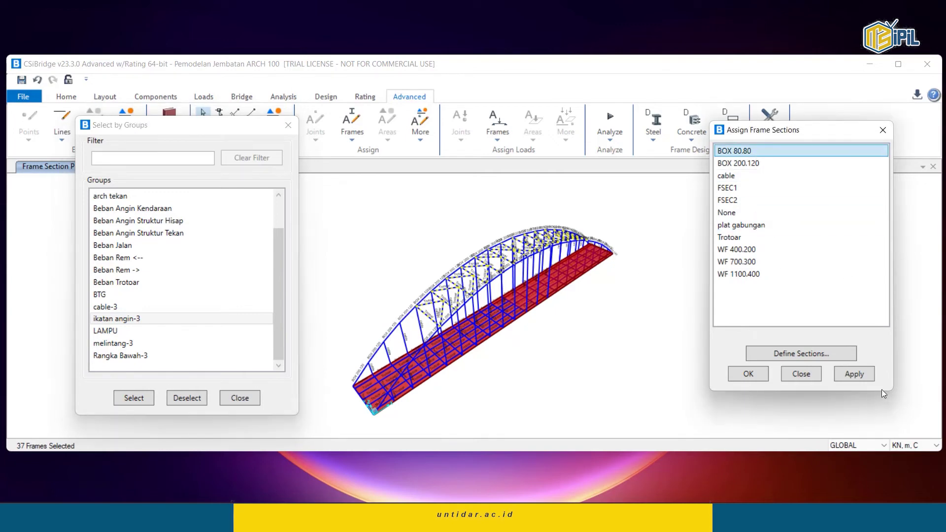
{"action": "left_click", "coordinate": [854, 374]}
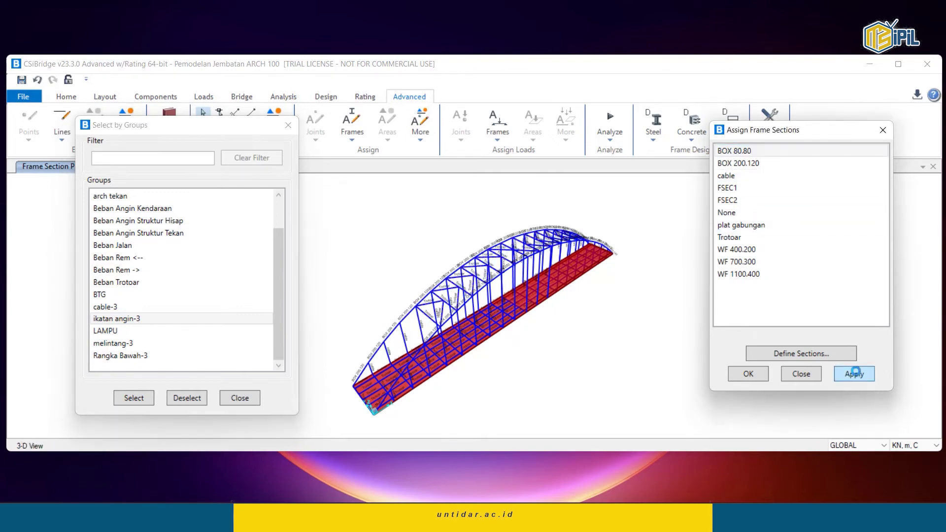
Select the cross beams of the group melintang-3 and assign them the frame section WF 1100.400.
{"action": "left_click", "coordinate": [131, 344]}
{"action": "left_click", "coordinate": [138, 399]}
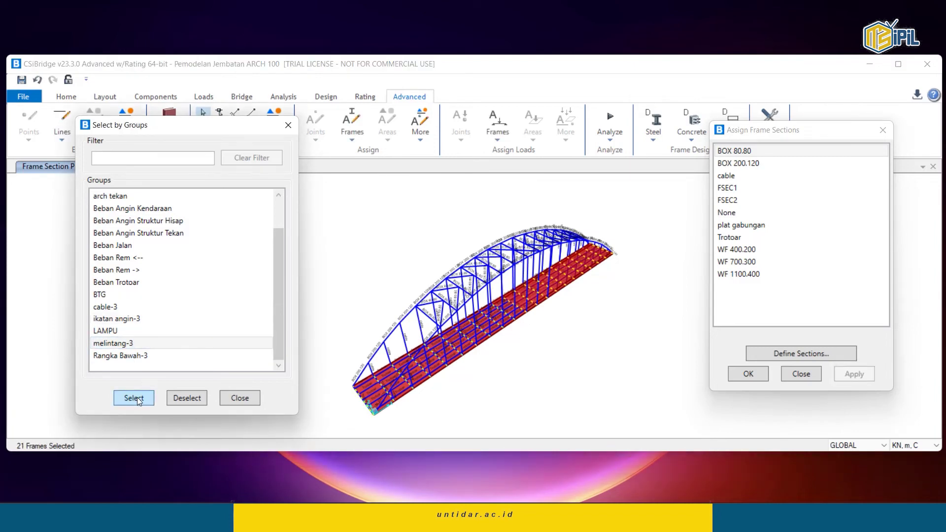
{"action": "left_click", "coordinate": [744, 276]}
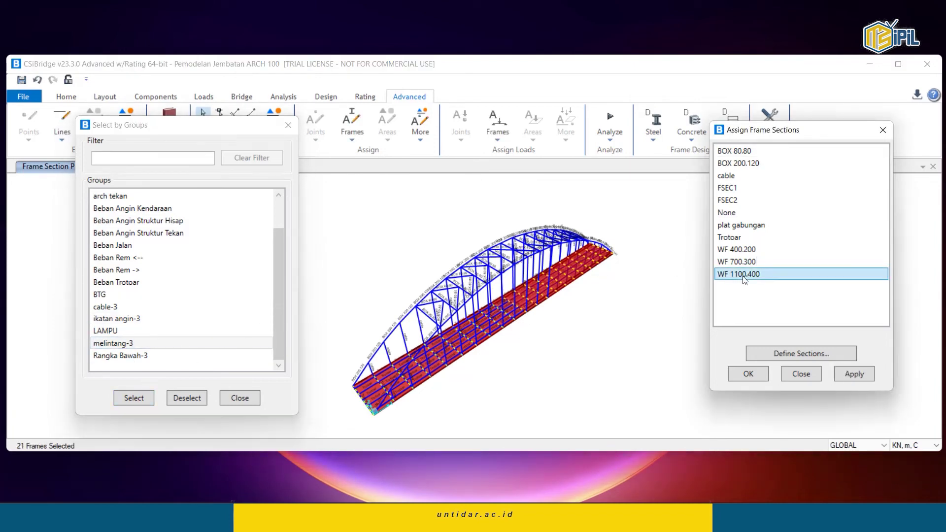
{"action": "left_click", "coordinate": [854, 375]}
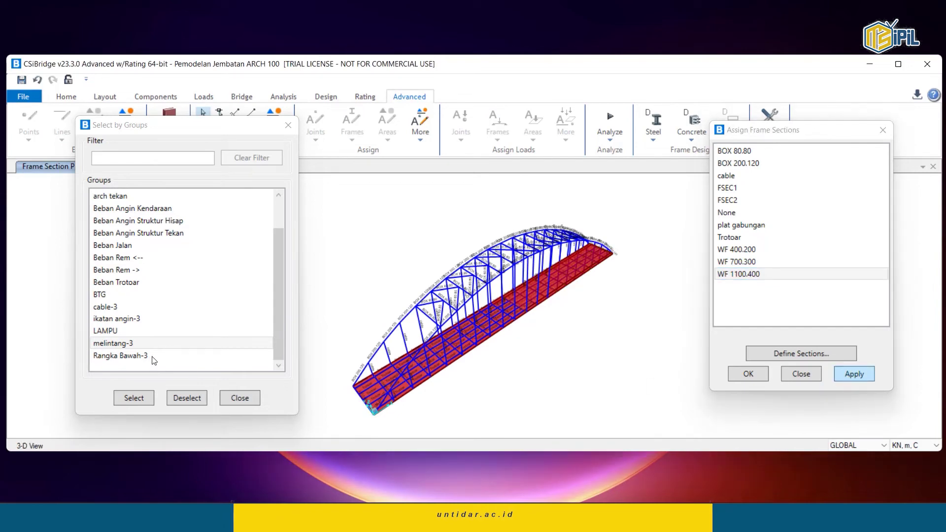
Select the members of the group Rangka Bawah-3 and assign them the frame section WF 700.300.
{"action": "left_click", "coordinate": [133, 357]}
{"action": "left_click", "coordinate": [139, 399]}
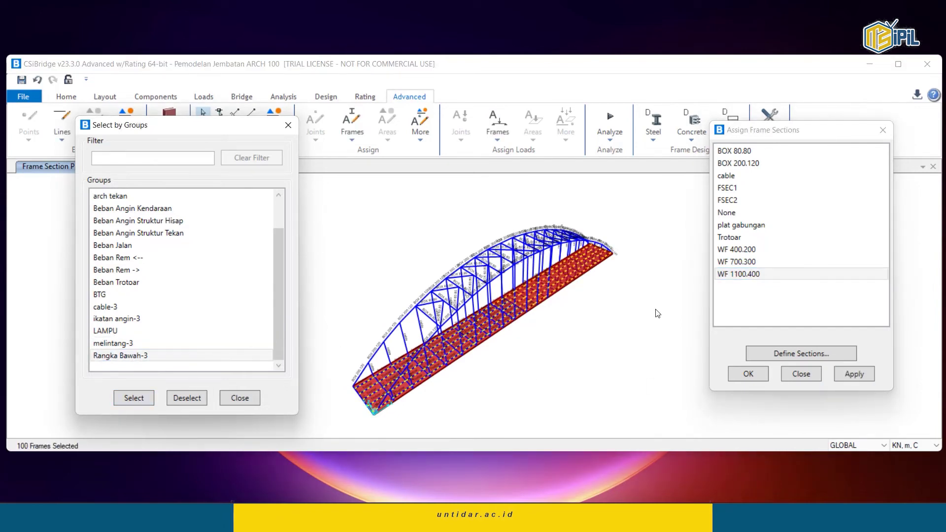
{"action": "left_click", "coordinate": [753, 263]}
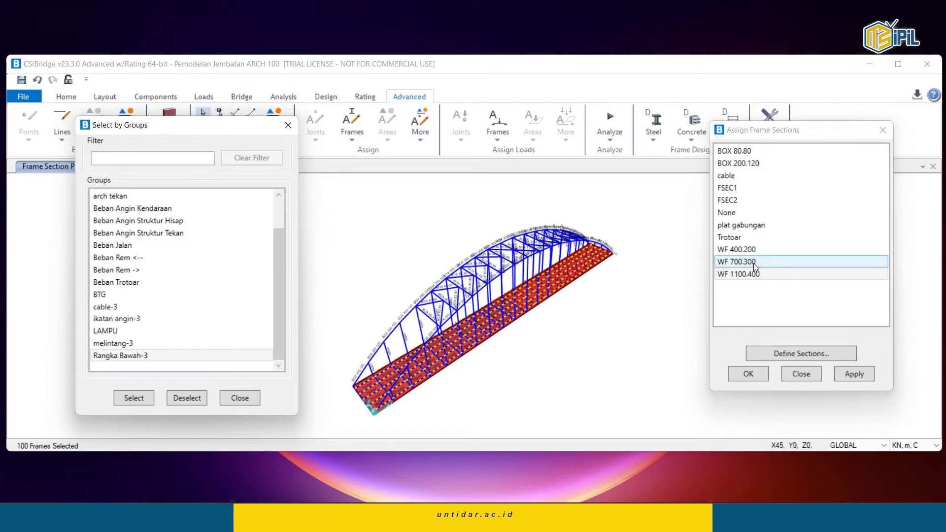
{"action": "left_click", "coordinate": [852, 373]}
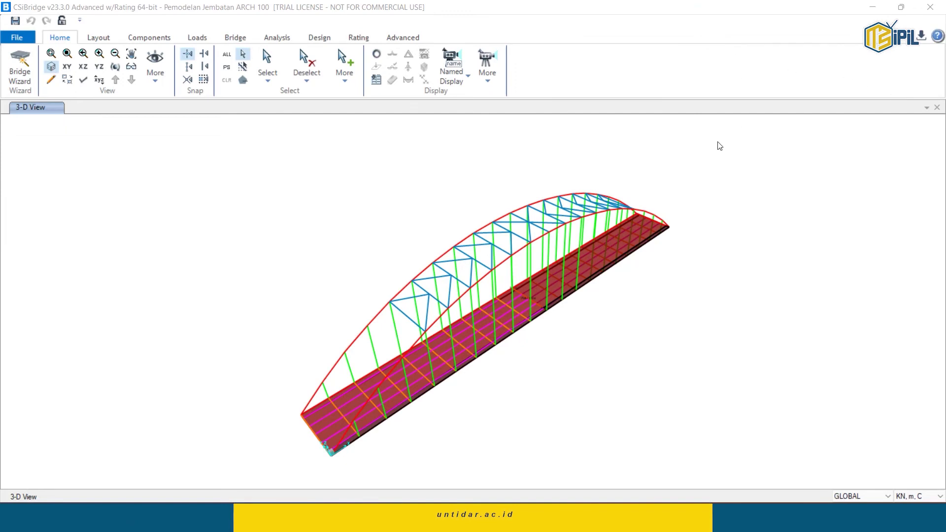
{"action": "left_click", "coordinate": [267, 69]}
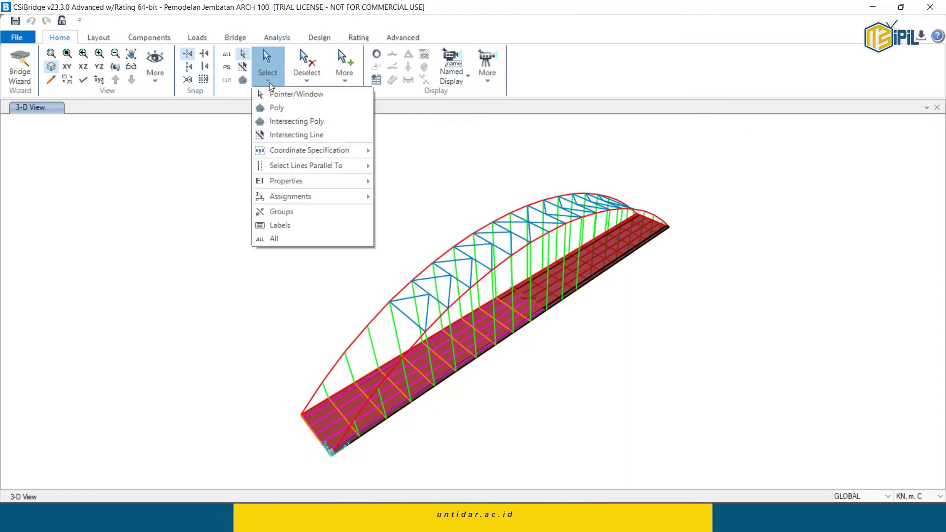
{"action": "left_click", "coordinate": [268, 64]}
{"action": "left_click", "coordinate": [269, 73]}
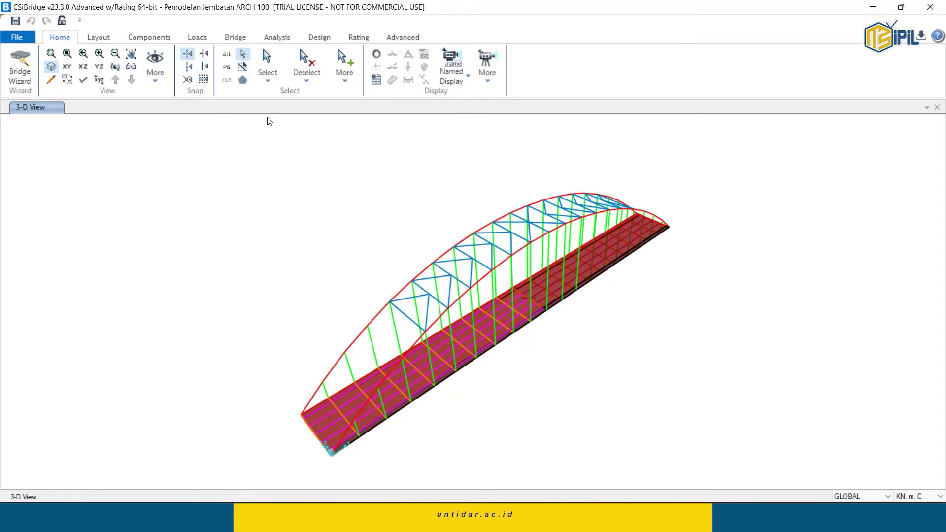
{"action": "left_click", "coordinate": [270, 74]}
{"action": "left_click", "coordinate": [306, 223]}
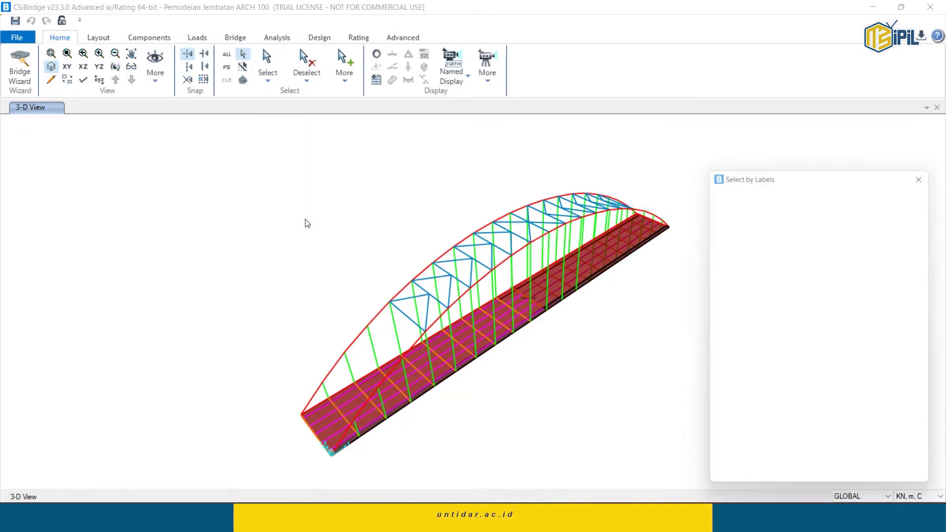
{"action": "left_click", "coordinate": [923, 178]}
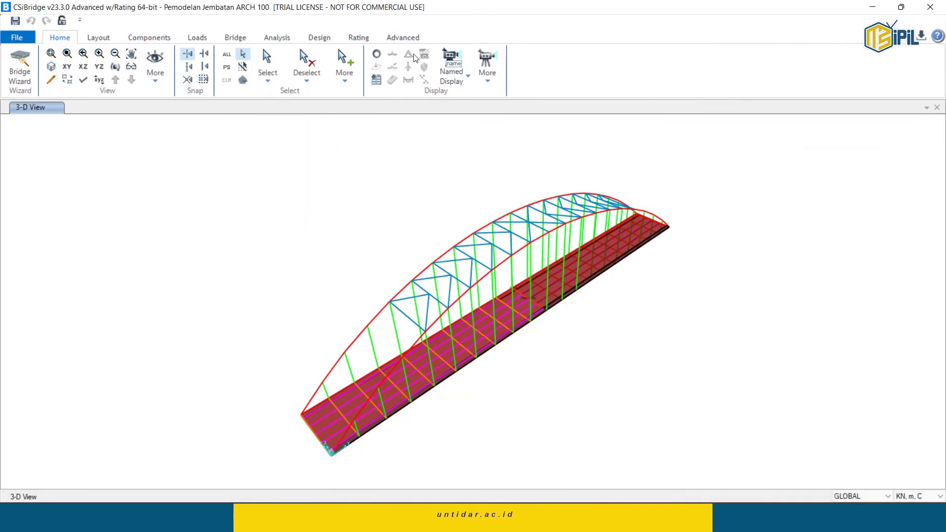
Examine the load groups in the selection by groups, including wind, road, brake and sidewalk loads, and close the list.
{"action": "left_click", "coordinate": [270, 73]}
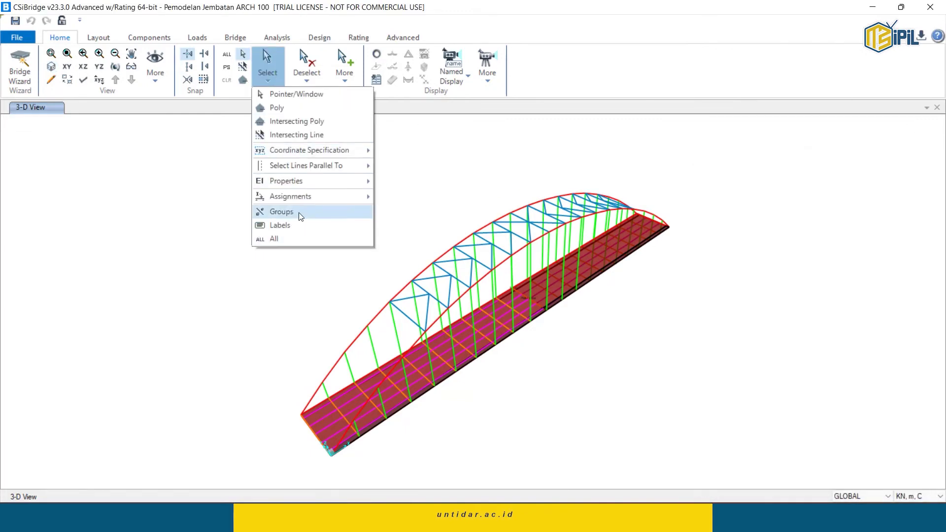
{"action": "left_click", "coordinate": [281, 211]}
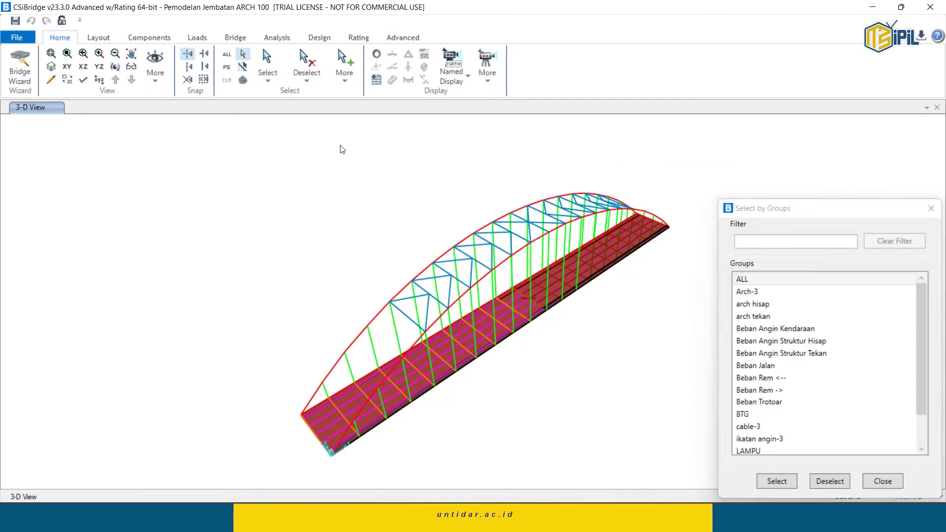
{"action": "left_click_drag", "start_coordinate": [841, 213], "coordinate": [214, 118]}
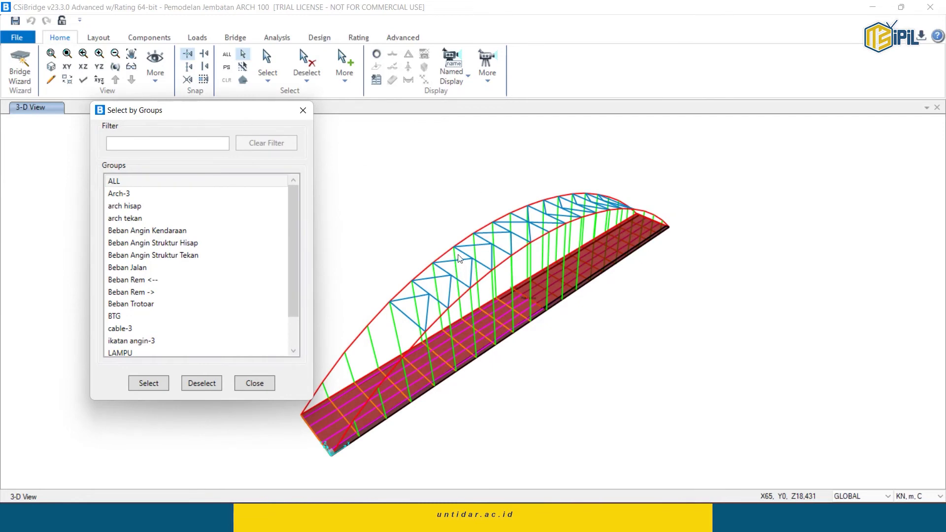
{"action": "left_click", "coordinate": [154, 209]}
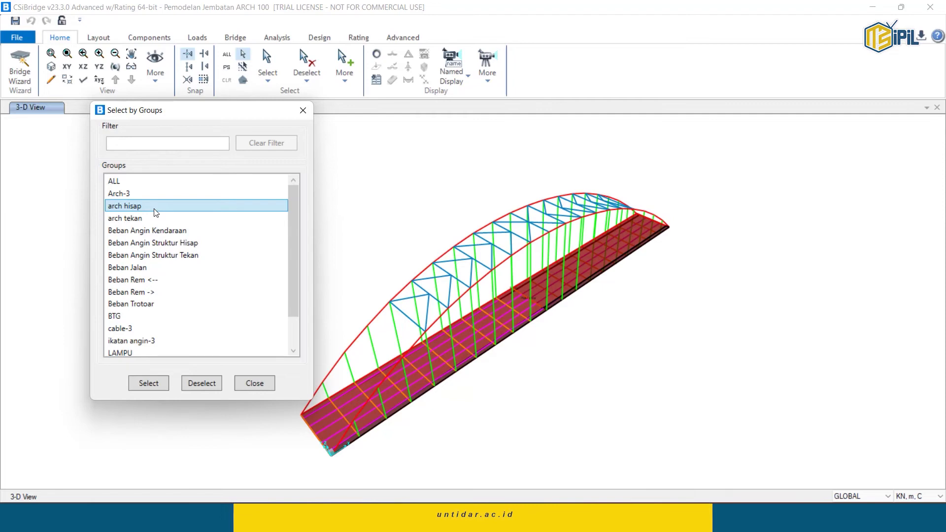
{"action": "left_click", "coordinate": [195, 230]}
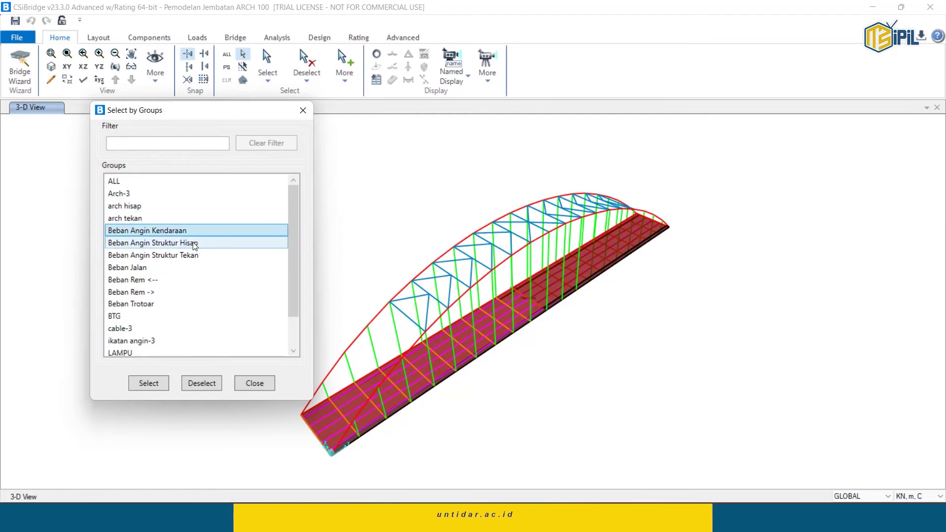
{"action": "left_click", "coordinate": [194, 244]}
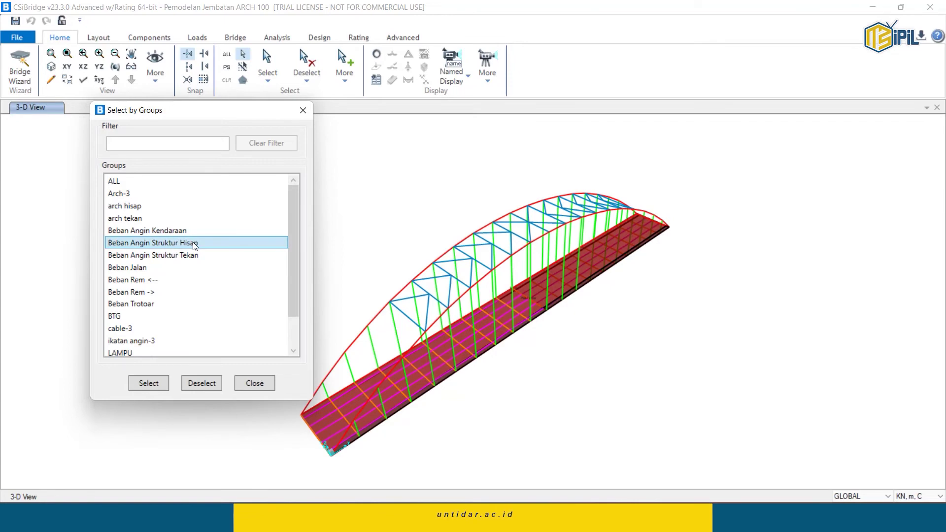
{"action": "left_click", "coordinate": [159, 268]}
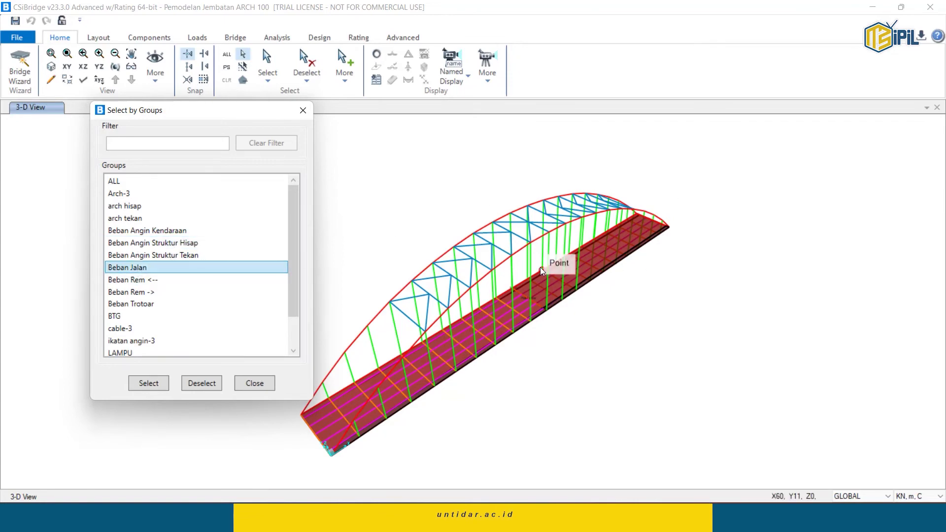
{"action": "left_click", "coordinate": [139, 280]}
{"action": "left_click", "coordinate": [142, 292]}
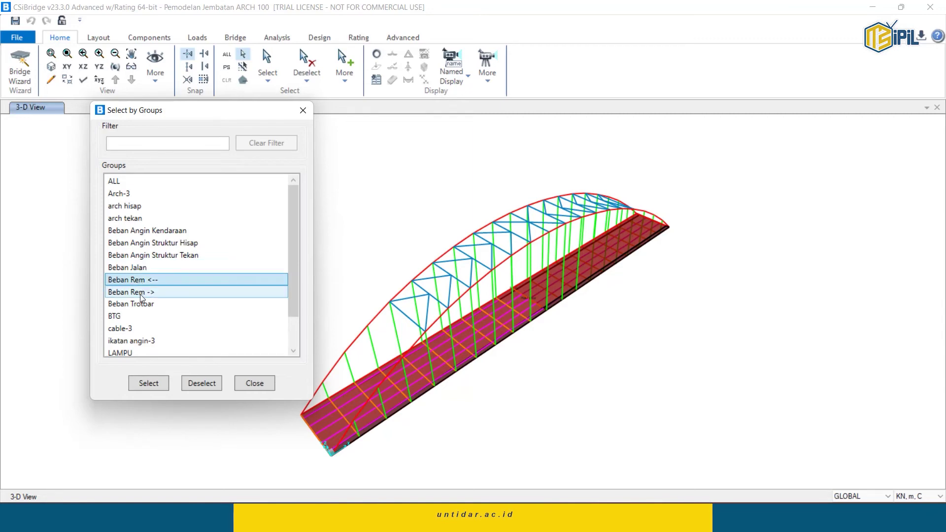
{"action": "left_click", "coordinate": [194, 305]}
{"action": "scroll", "coordinate": [209, 275], "scroll_direction": "down", "scroll_amount": 1}
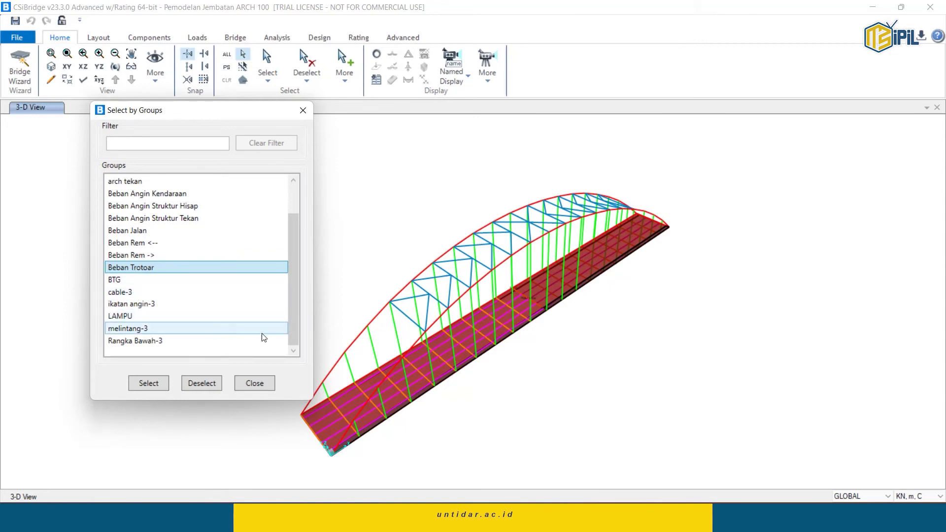
{"action": "scroll", "coordinate": [263, 337], "scroll_direction": "up", "scroll_amount": 1}
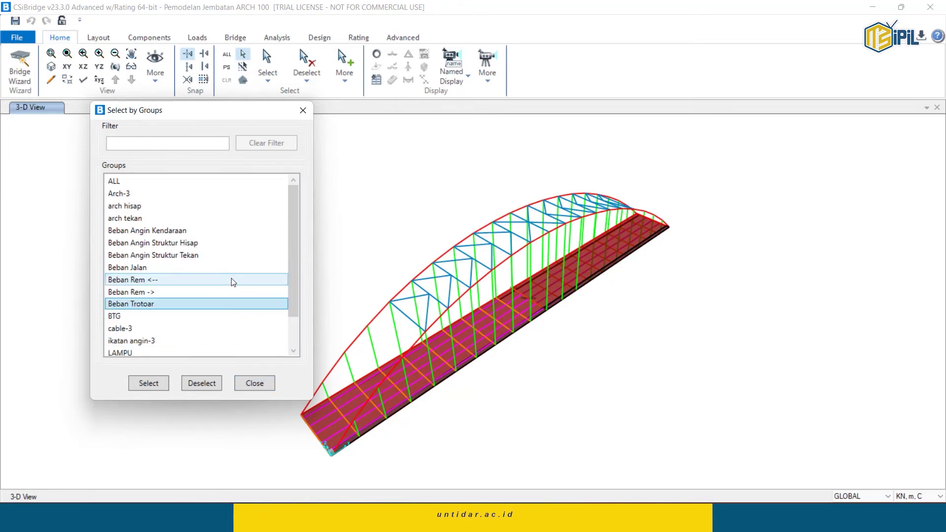
{"action": "scroll", "coordinate": [233, 282], "scroll_direction": "down", "scroll_amount": 1}
{"action": "left_click", "coordinate": [255, 383]}
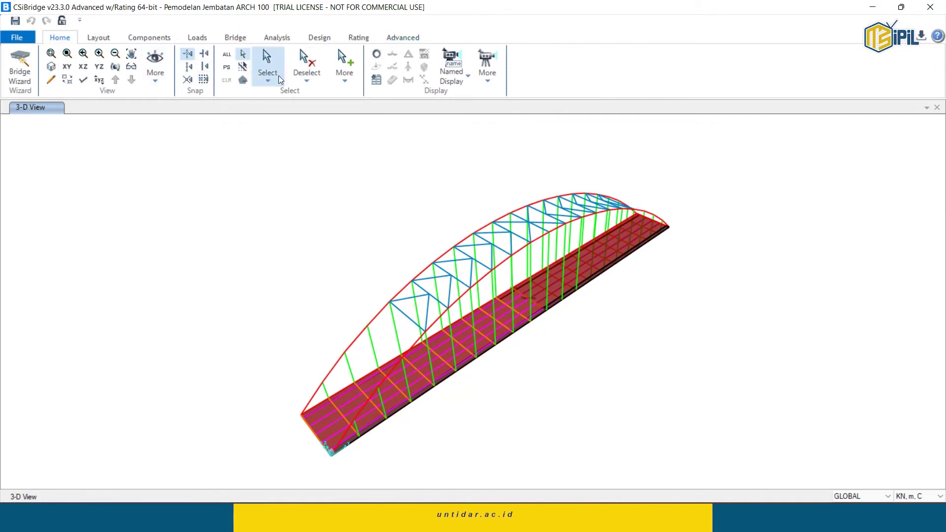
{"action": "left_click", "coordinate": [260, 82]}
{"action": "left_click", "coordinate": [280, 185]}
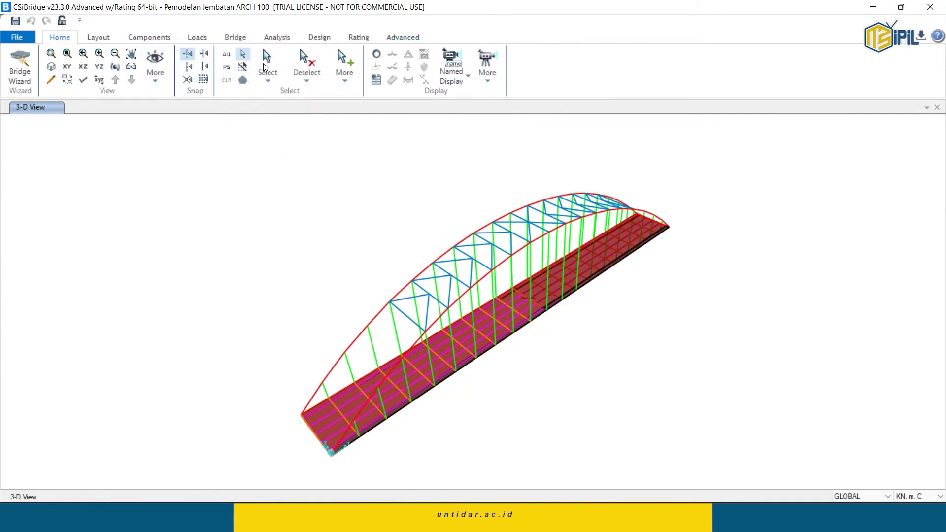
{"action": "left_click", "coordinate": [264, 83]}
{"action": "left_click", "coordinate": [265, 83]}
{"action": "left_click", "coordinate": [264, 82]}
{"action": "left_click", "coordinate": [291, 207]}
Select the joints of the group LAMPU by group and bring up the advanced assignment commands.
{"action": "left_click", "coordinate": [267, 78]}
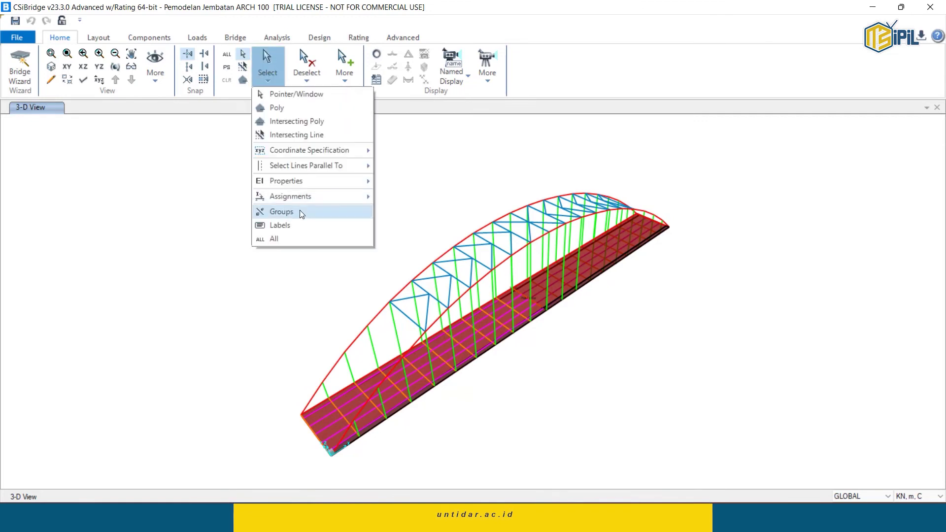
{"action": "left_click", "coordinate": [302, 213]}
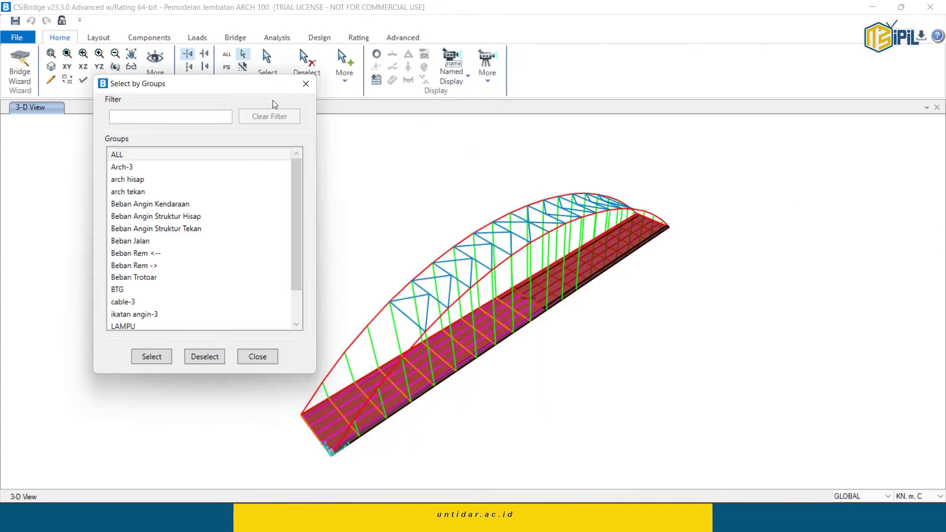
{"action": "left_click", "coordinate": [148, 325]}
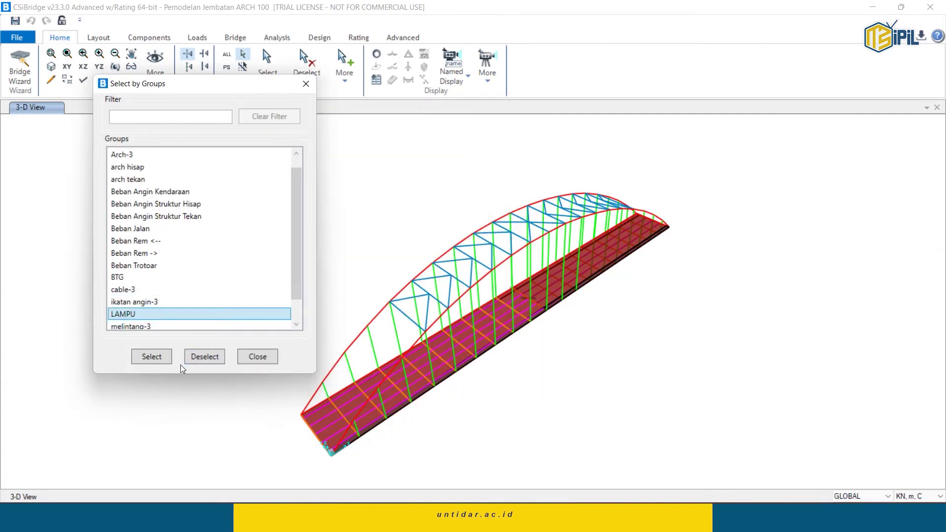
{"action": "left_click", "coordinate": [152, 361]}
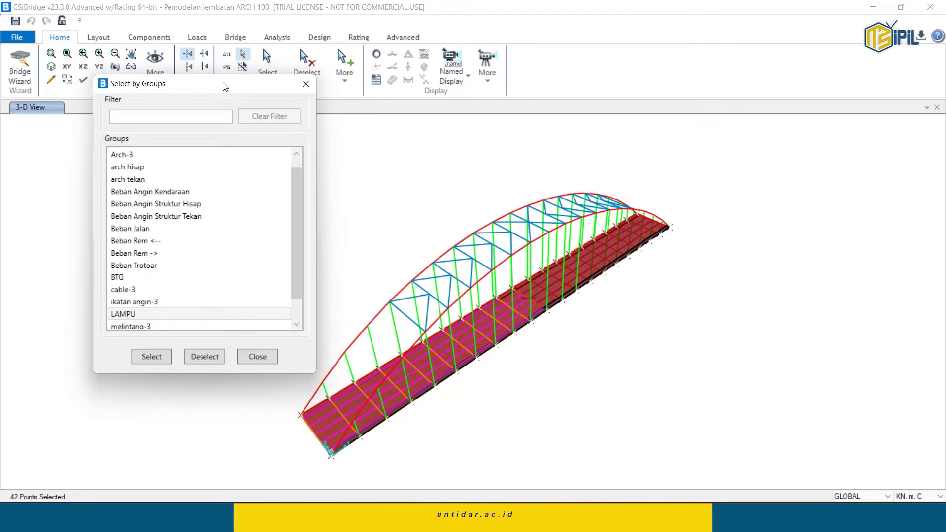
{"action": "left_click", "coordinate": [402, 37]}
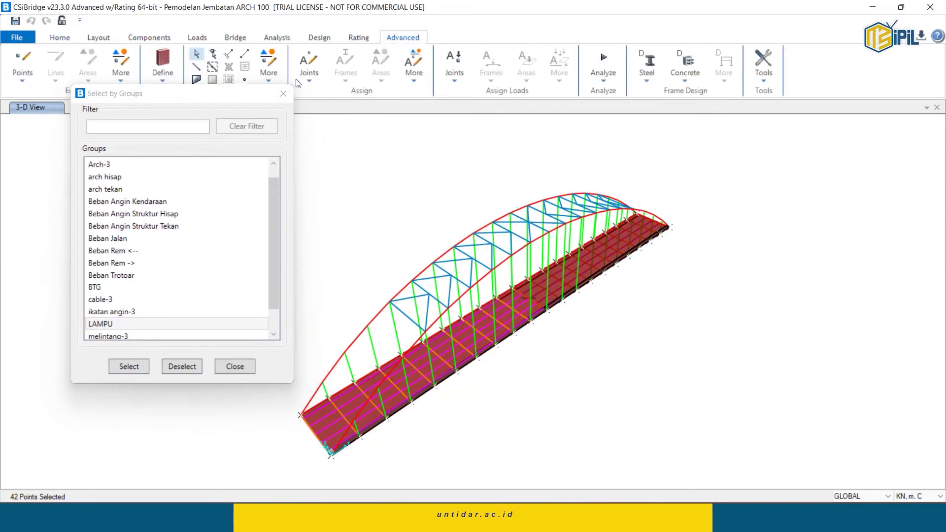
Reselect the joints of the group LAMPU in the list of groups.
{"action": "left_click", "coordinate": [418, 79]}
{"action": "left_click", "coordinate": [447, 79]}
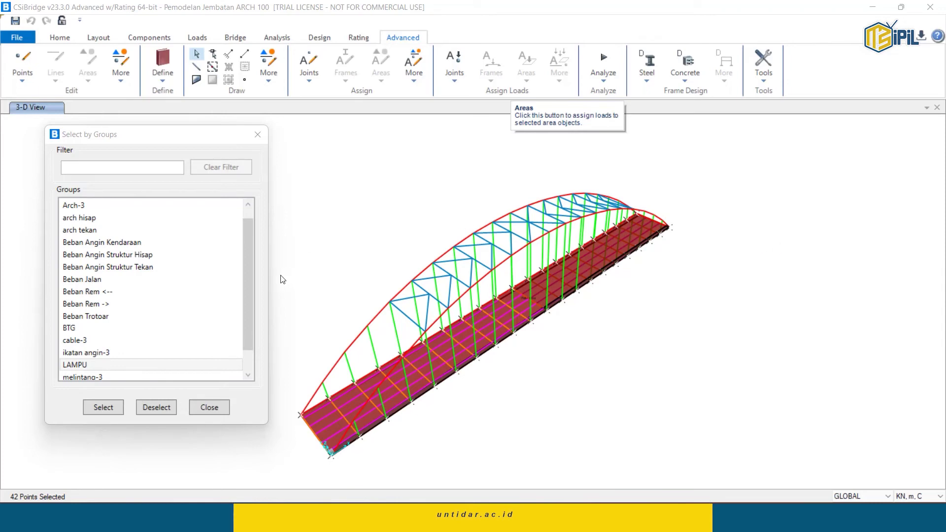
{"action": "scroll", "coordinate": [246, 258], "scroll_direction": "up", "scroll_amount": 1}
{"action": "left_click", "coordinate": [128, 221]}
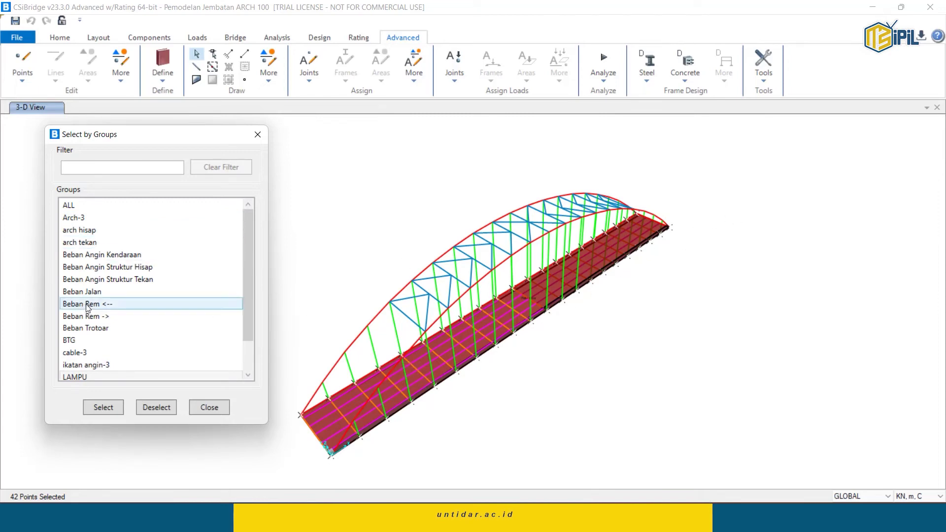
{"action": "scroll", "coordinate": [149, 294], "scroll_direction": "down", "scroll_amount": 1}
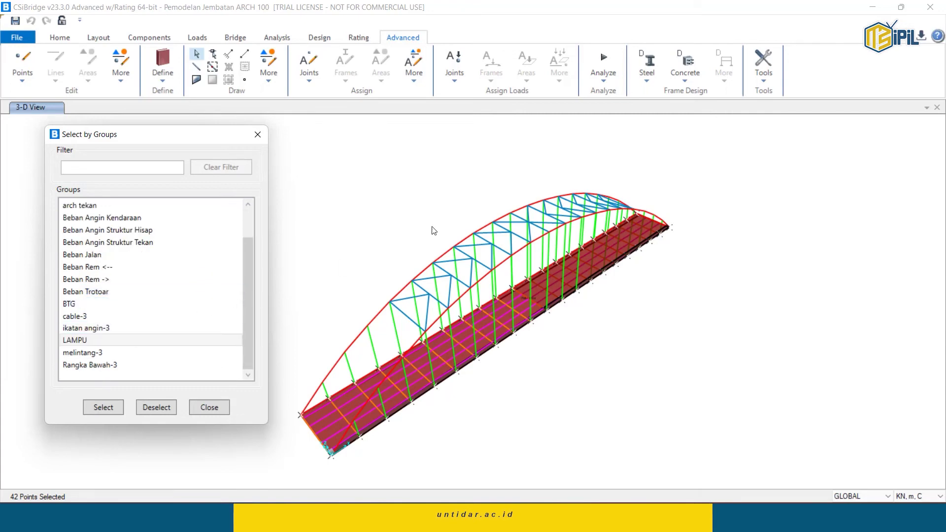
{"action": "left_click", "coordinate": [104, 342]}
{"action": "left_click", "coordinate": [103, 409]}
{"action": "left_click", "coordinate": [596, 37]}
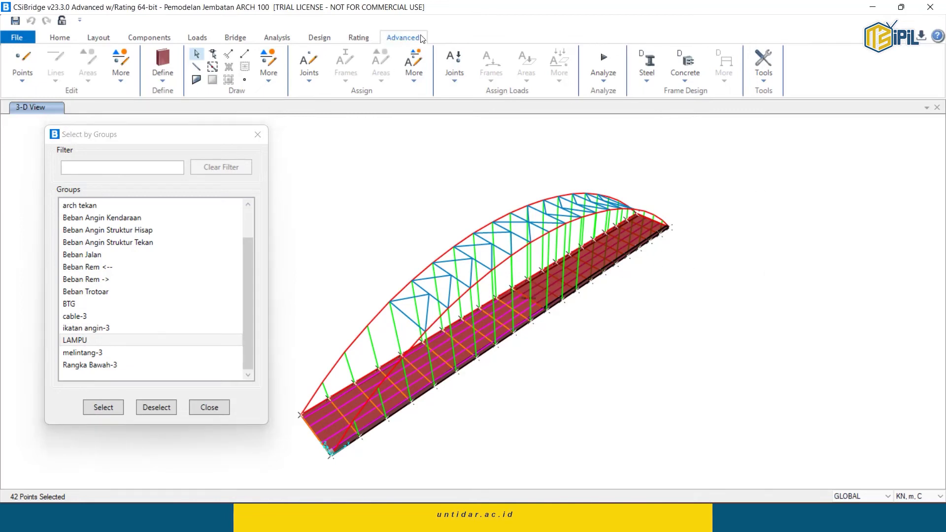
Start a joint force assignment for the load pattern SDL and switch the model units to Kgf, m, C.
{"action": "left_click", "coordinate": [459, 72]}
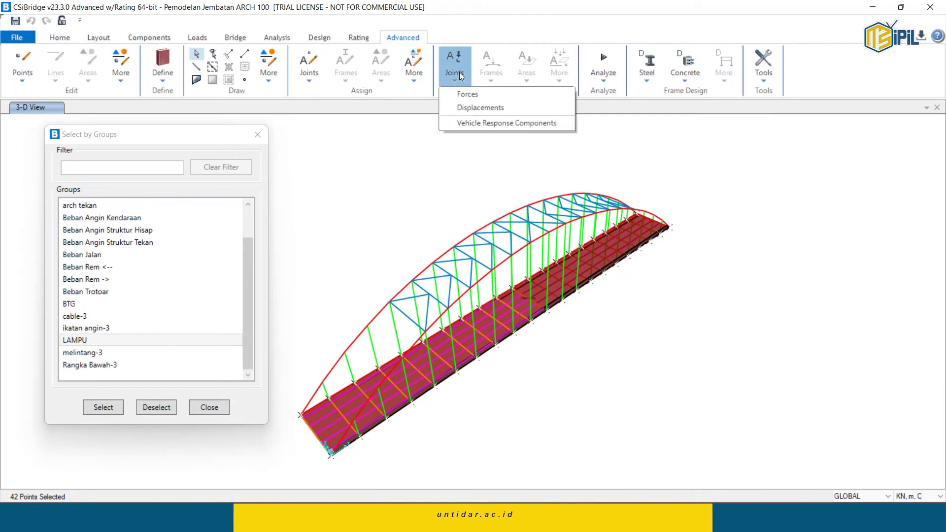
{"action": "left_click", "coordinate": [468, 94]}
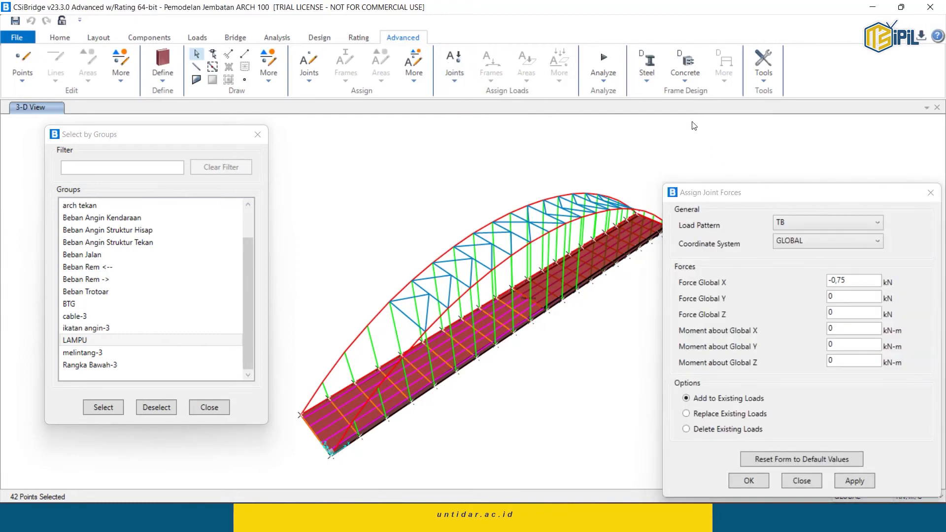
{"action": "left_click_drag", "start_coordinate": [720, 192], "coordinate": [619, 101]}
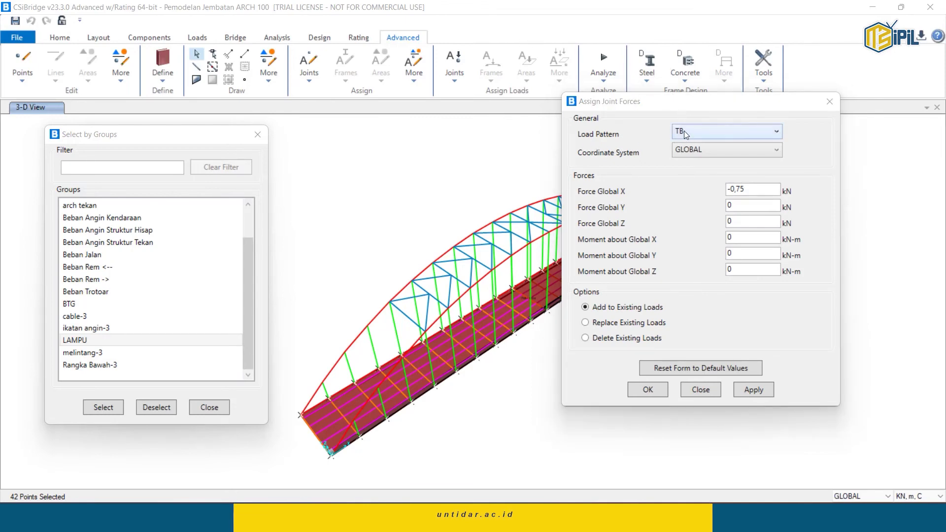
{"action": "left_click", "coordinate": [684, 131]}
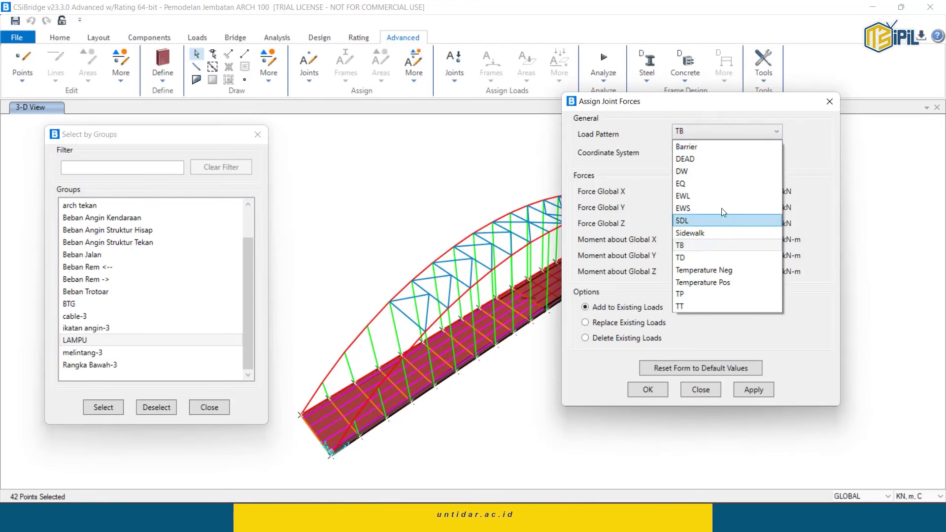
{"action": "left_click", "coordinate": [706, 217]}
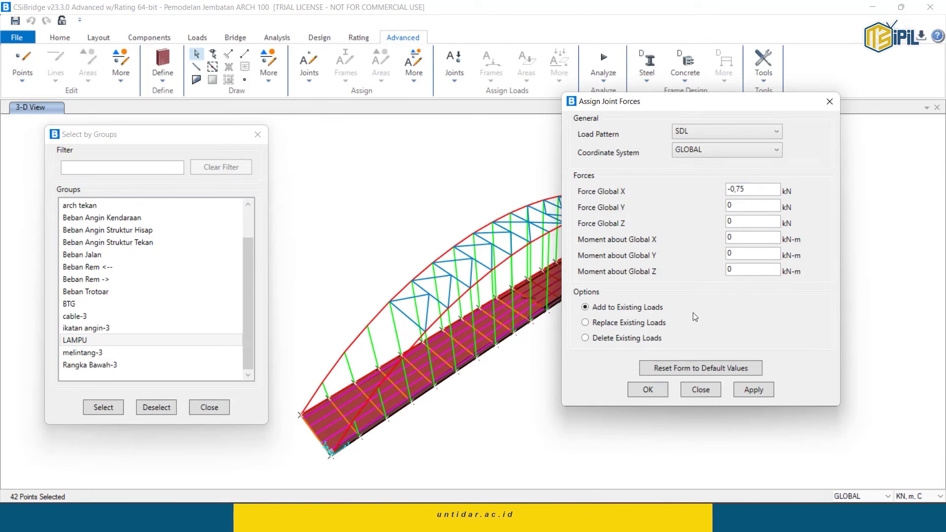
{"action": "left_click", "coordinate": [911, 499]}
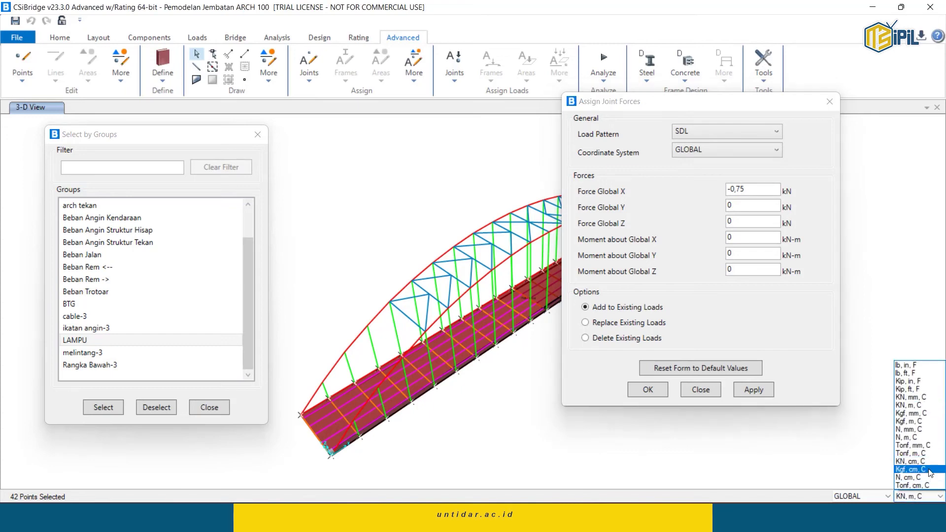
{"action": "left_click", "coordinate": [909, 422]}
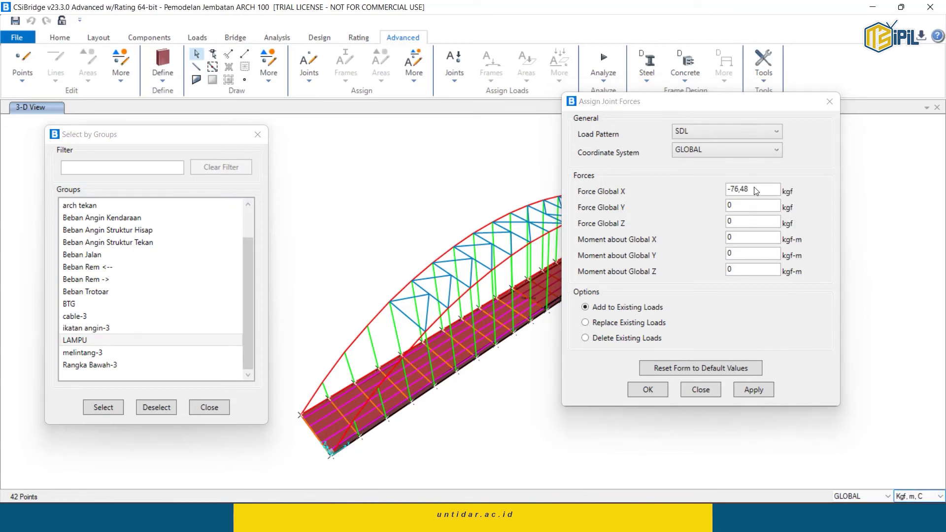
Enter a force of 0 kgf in global X and 100 kgf in global Z, and close both dialogs without applying.
{"action": "left_click", "coordinate": [700, 186]}
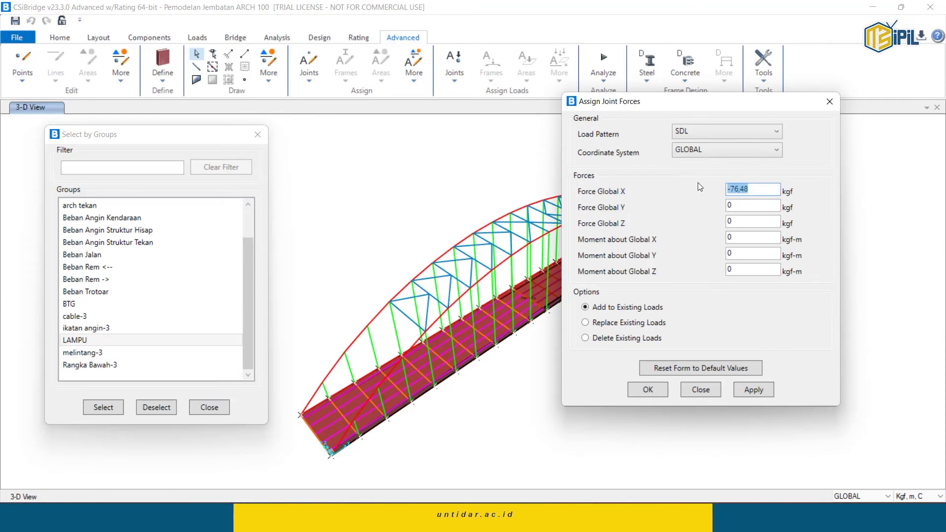
{"action": "type", "text": "0"}
{"action": "left_click", "coordinate": [762, 224]}
{"action": "left_click_drag", "start_coordinate": [750, 225], "coordinate": [726, 222]}
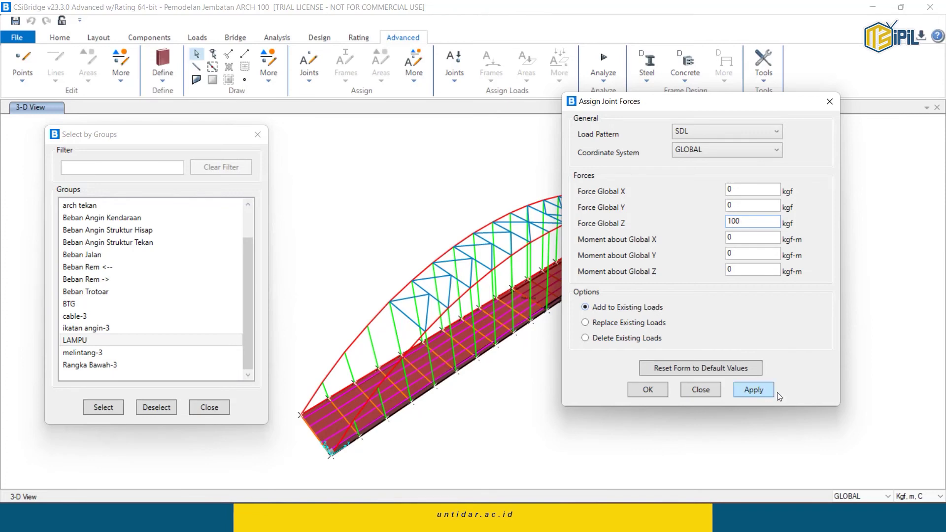
{"action": "left_click", "coordinate": [701, 390]}
{"action": "left_click", "coordinate": [217, 410]}
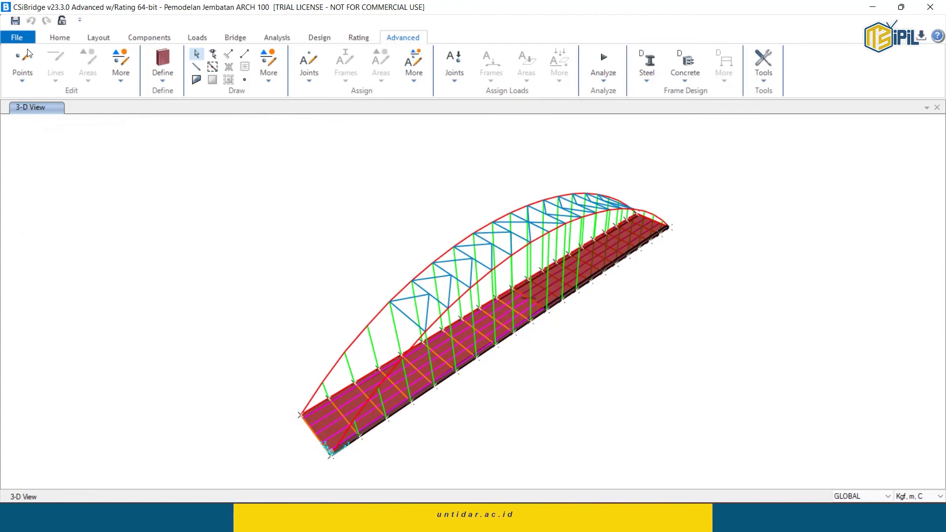
Display the assigned joint forces of the load pattern SDL on the model.
{"action": "left_click", "coordinate": [60, 38]}
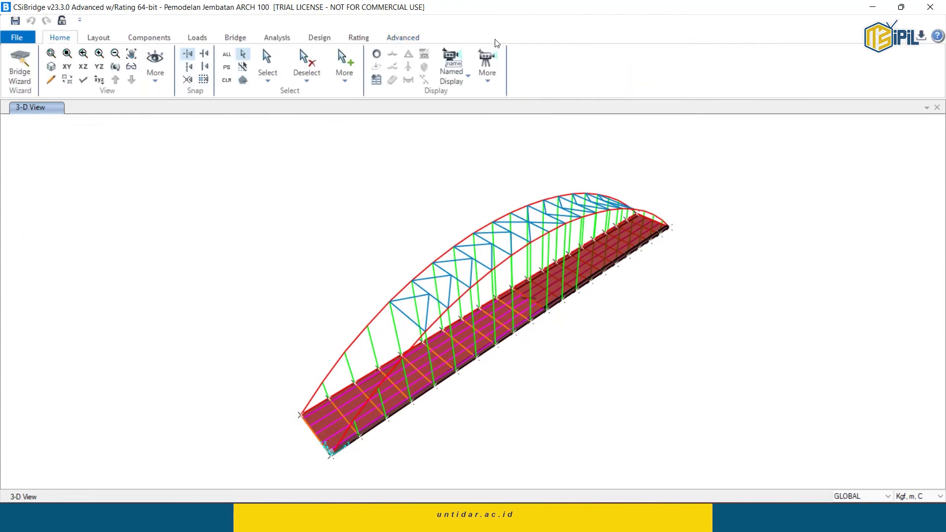
{"action": "left_click", "coordinate": [487, 77]}
{"action": "left_click", "coordinate": [489, 74]}
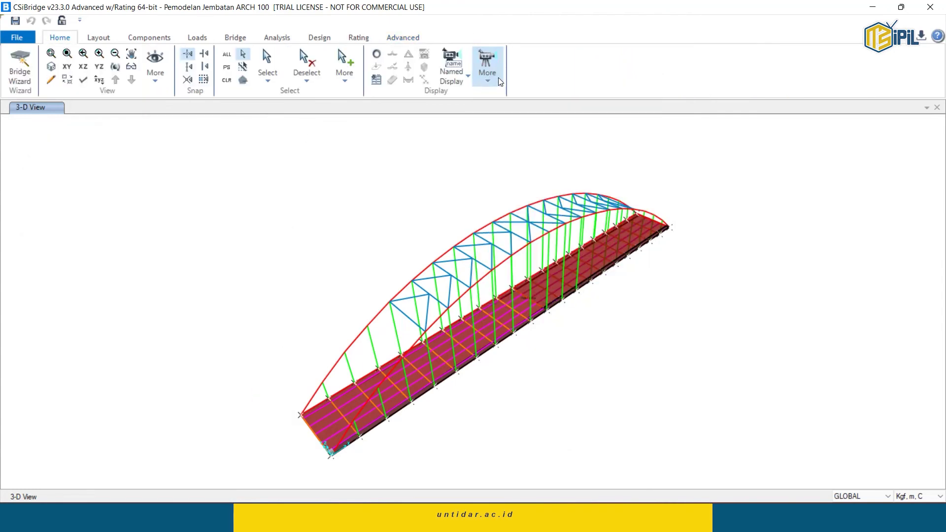
{"action": "left_click", "coordinate": [496, 83]}
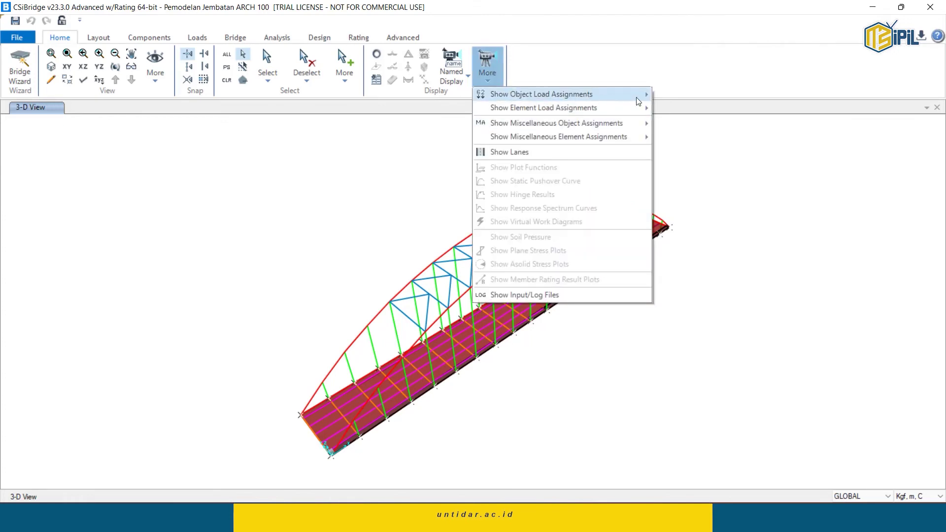
{"action": "mouse_move", "coordinate": [636, 94]}
{"action": "left_click", "coordinate": [696, 100]}
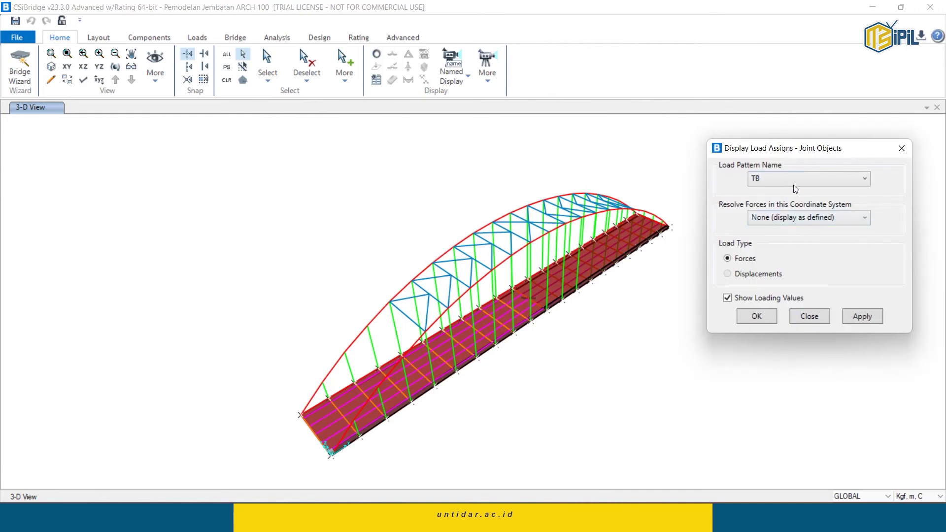
{"action": "left_click", "coordinate": [800, 179]}
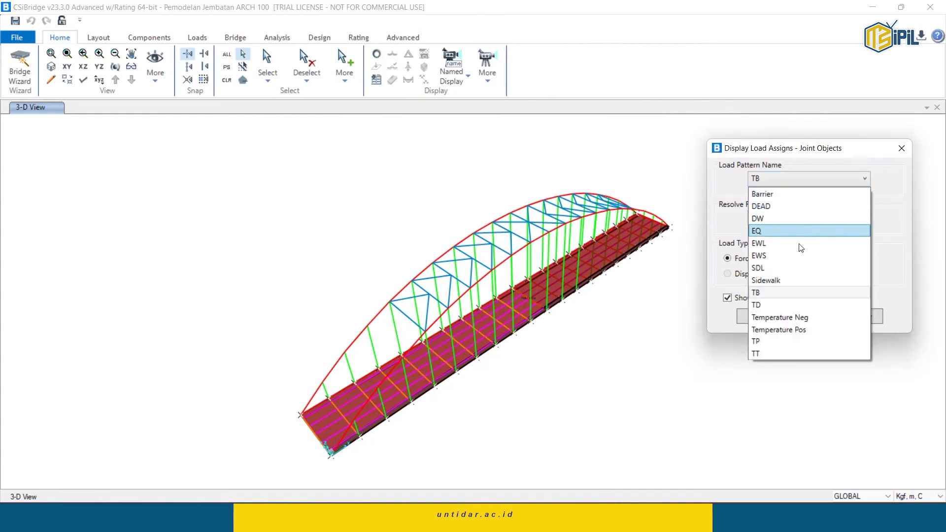
{"action": "left_click", "coordinate": [793, 268]}
{"action": "left_click", "coordinate": [855, 318]}
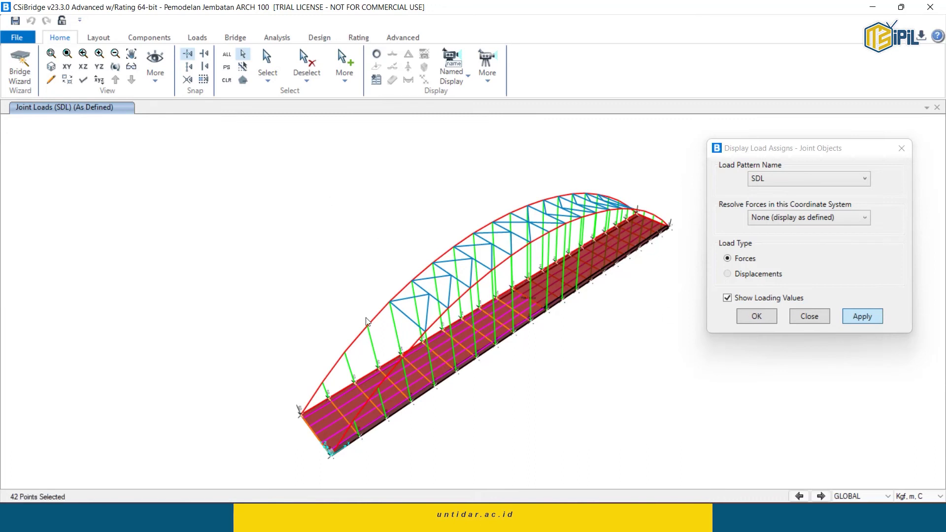
Display the assigned joint forces of the load pattern TB and close the joint load display settings.
{"action": "left_click", "coordinate": [805, 183]}
{"action": "left_click", "coordinate": [808, 179]}
{"action": "left_click", "coordinate": [792, 192]}
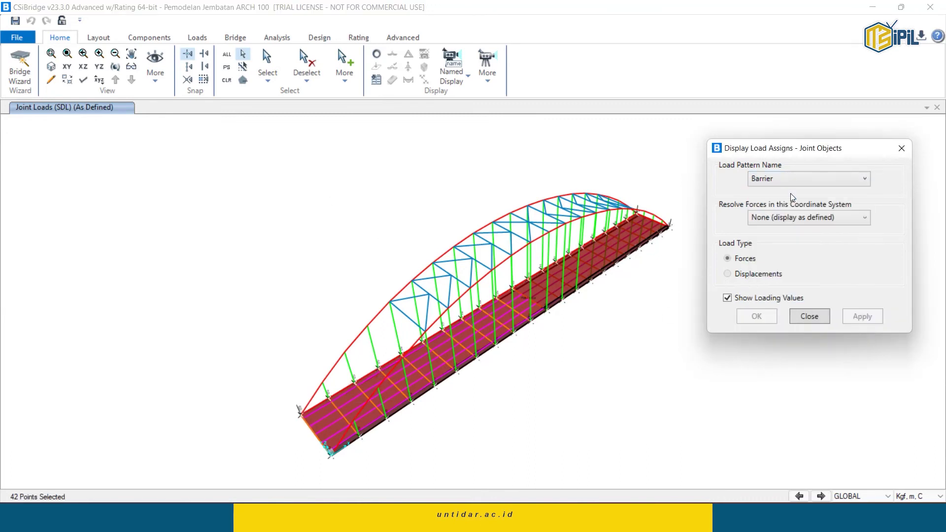
{"action": "scroll", "coordinate": [806, 176], "scroll_direction": "down", "scroll_amount": 2}
{"action": "scroll", "coordinate": [806, 176], "scroll_direction": "down", "scroll_amount": 2}
{"action": "scroll", "coordinate": [806, 176], "scroll_direction": "down", "scroll_amount": 3}
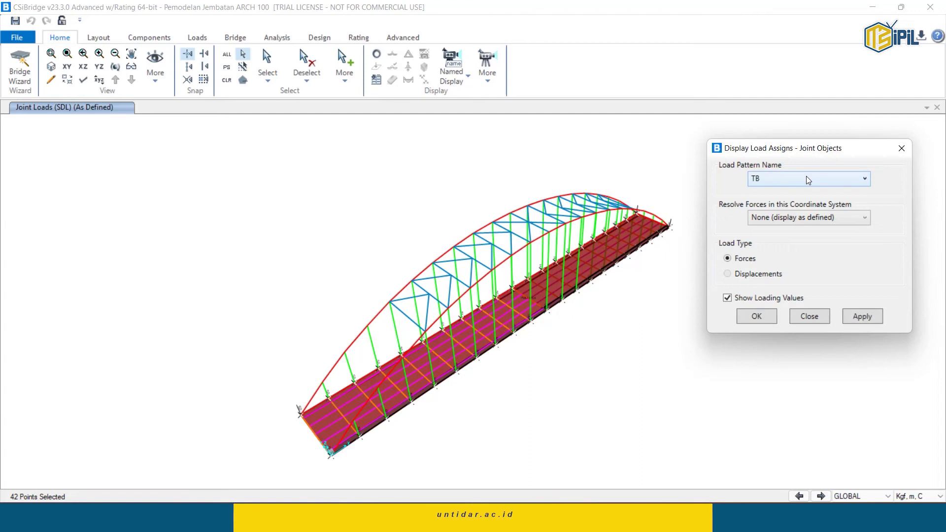
{"action": "left_click", "coordinate": [860, 315]}
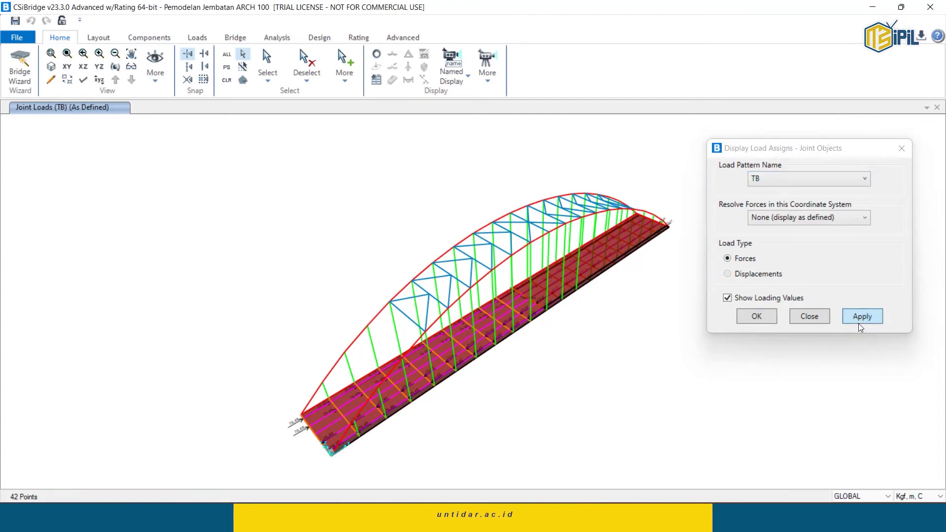
{"action": "left_click", "coordinate": [809, 177]}
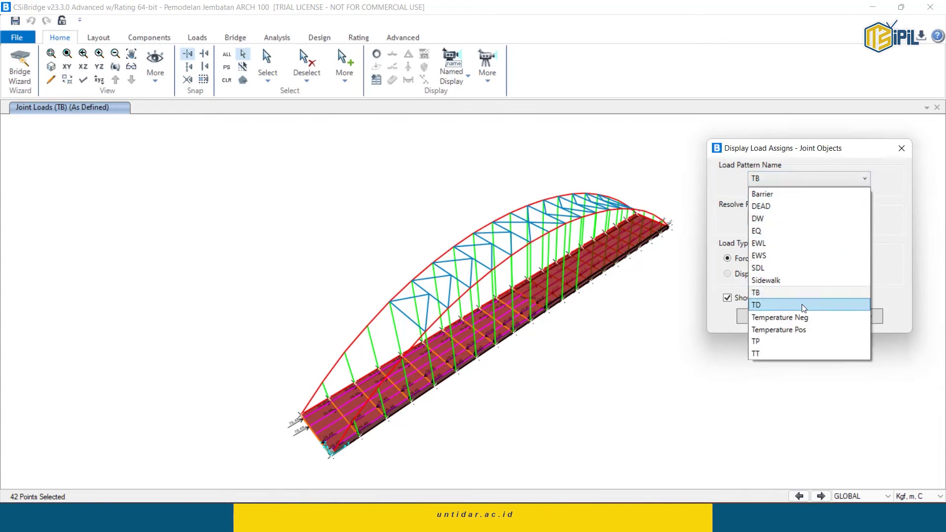
{"action": "left_click", "coordinate": [817, 378]}
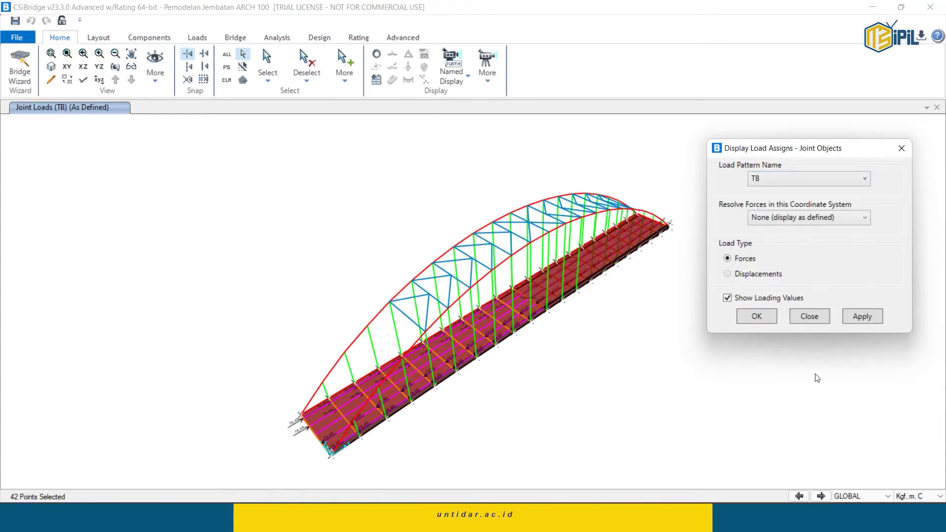
{"action": "left_click", "coordinate": [811, 318]}
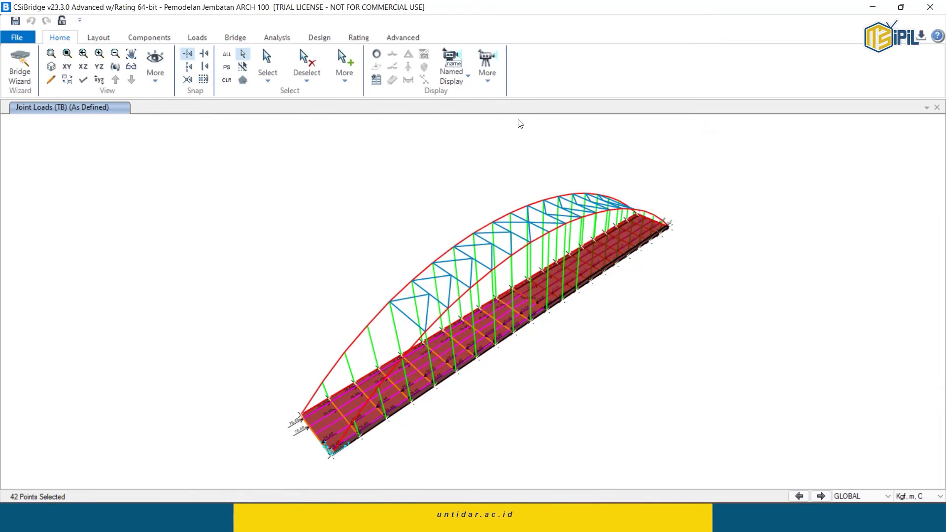
Display the frame span loading forces of the load pattern Barrier, with the bridge moved clear of the dialog.
{"action": "left_click", "coordinate": [488, 74]}
{"action": "mouse_move", "coordinate": [539, 94]}
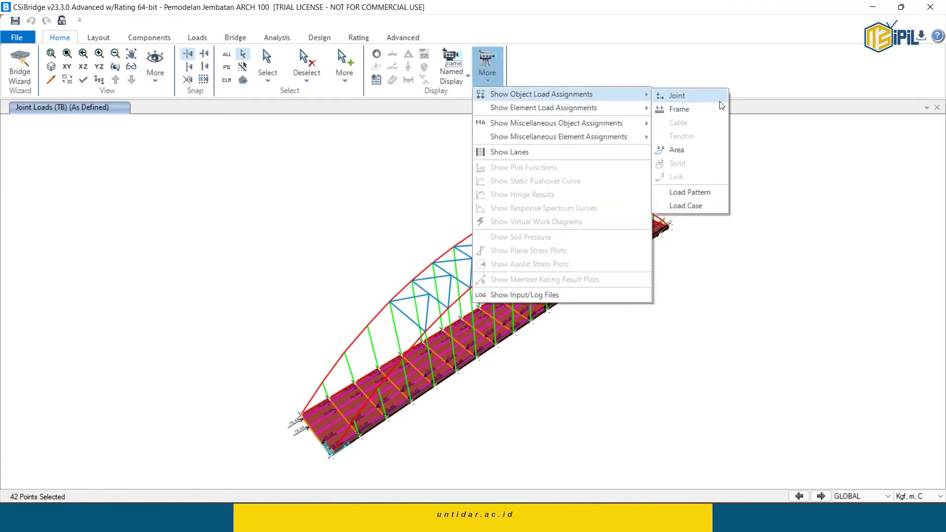
{"action": "left_click", "coordinate": [696, 109]}
{"action": "left_click_drag", "start_coordinate": [715, 187], "coordinate": [784, 135]}
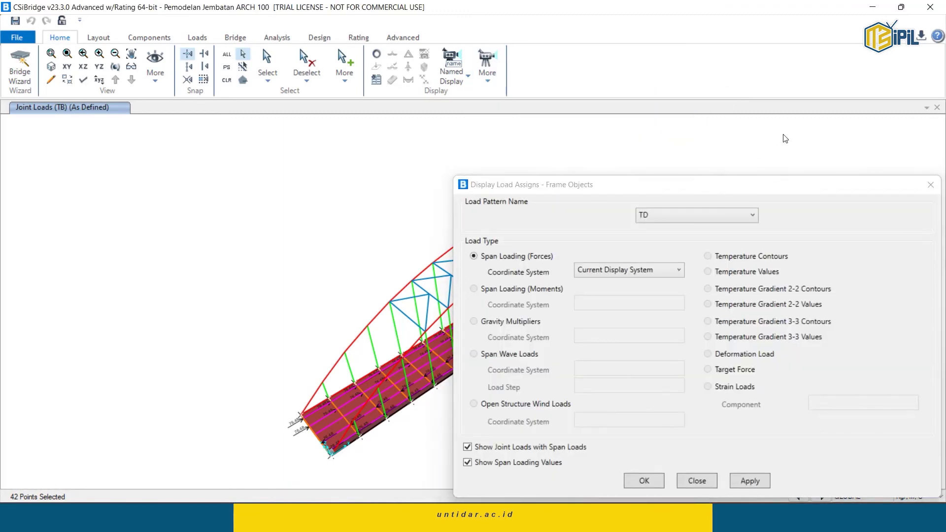
{"action": "middle_click_drag", "start_coordinate": [327, 253], "coordinate": [91, 225]}
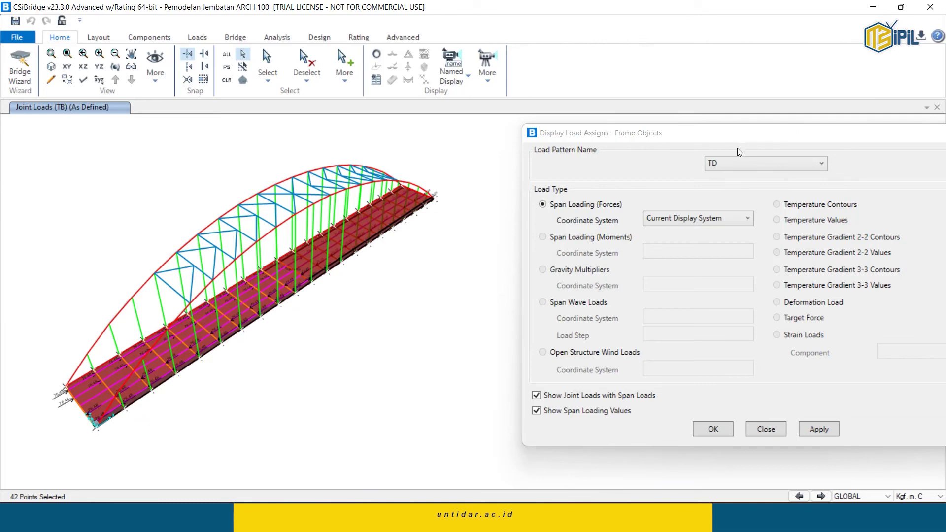
{"action": "left_click_drag", "start_coordinate": [716, 137], "coordinate": [671, 126]}
{"action": "left_click", "coordinate": [689, 153]}
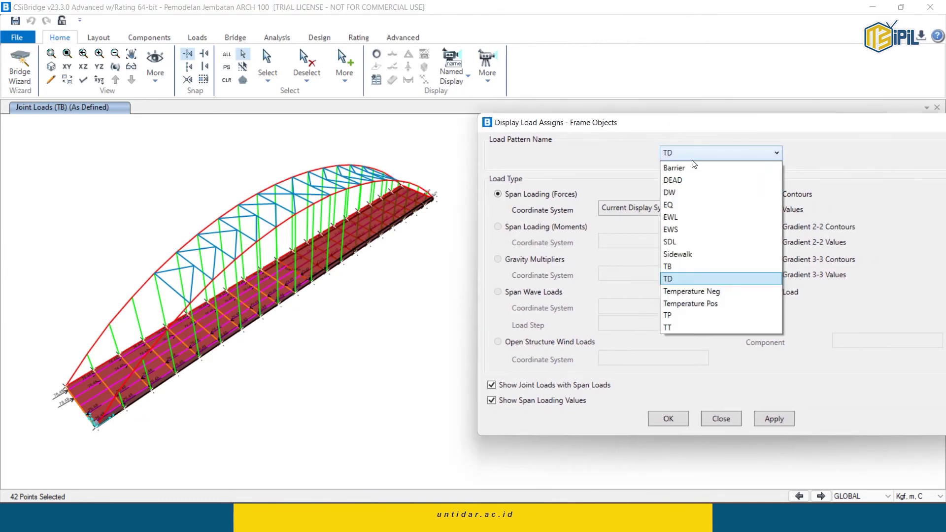
{"action": "left_click", "coordinate": [688, 169]}
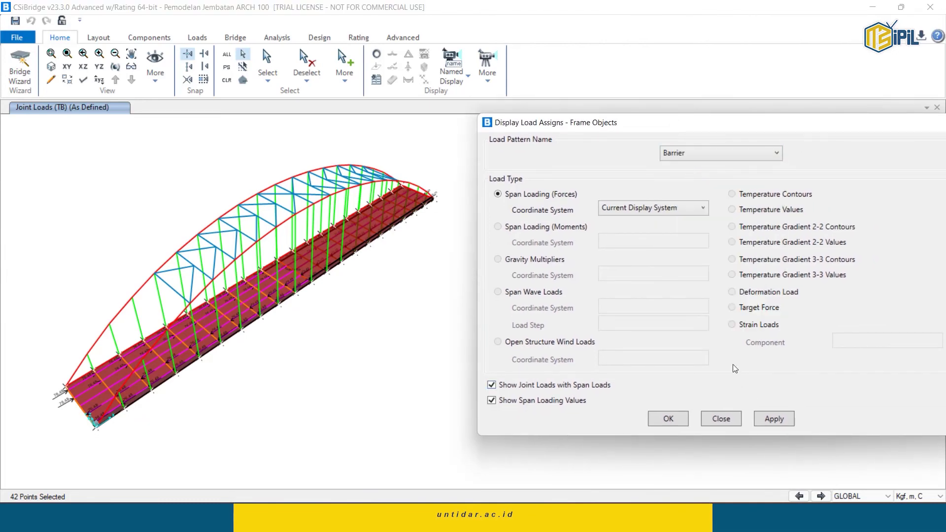
{"action": "left_click", "coordinate": [774, 418]}
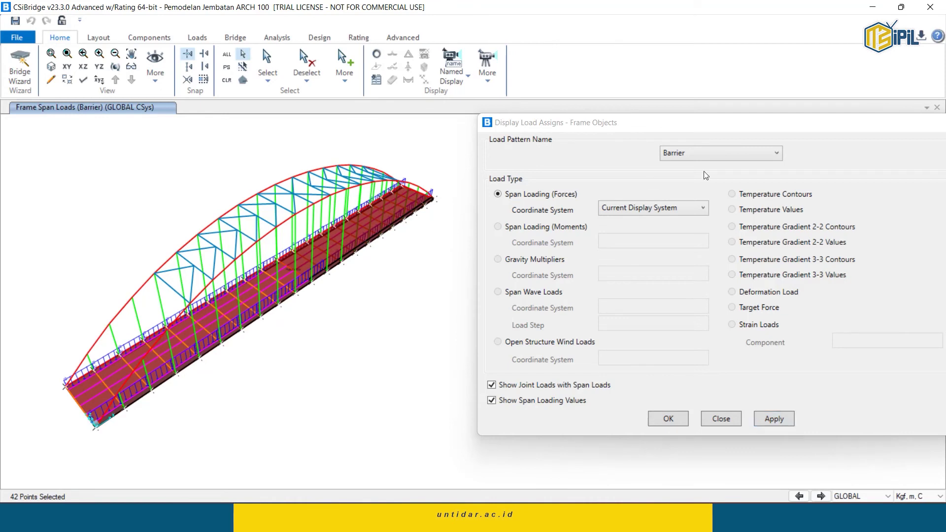
Display the frame span loading forces of the load pattern EWL on the bridge.
{"action": "left_click", "coordinate": [731, 158]}
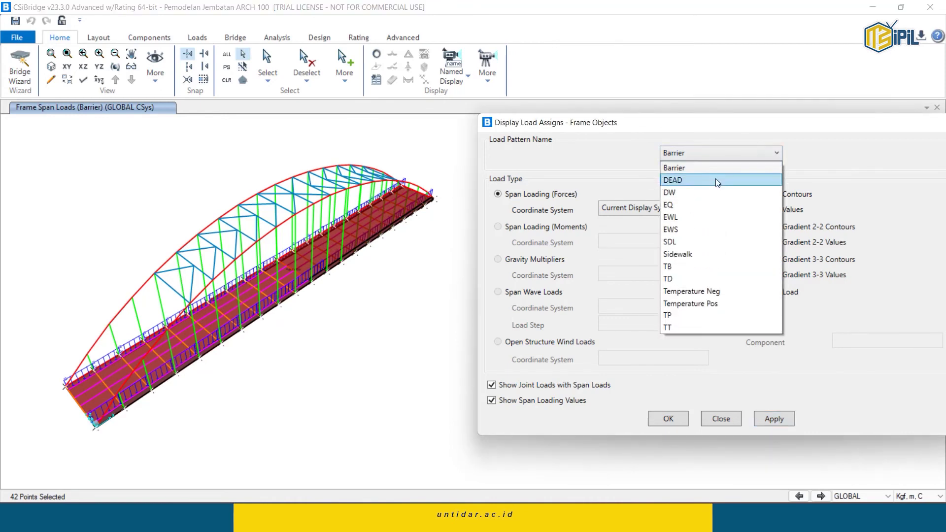
{"action": "left_click", "coordinate": [716, 180]}
{"action": "left_click", "coordinate": [721, 161]}
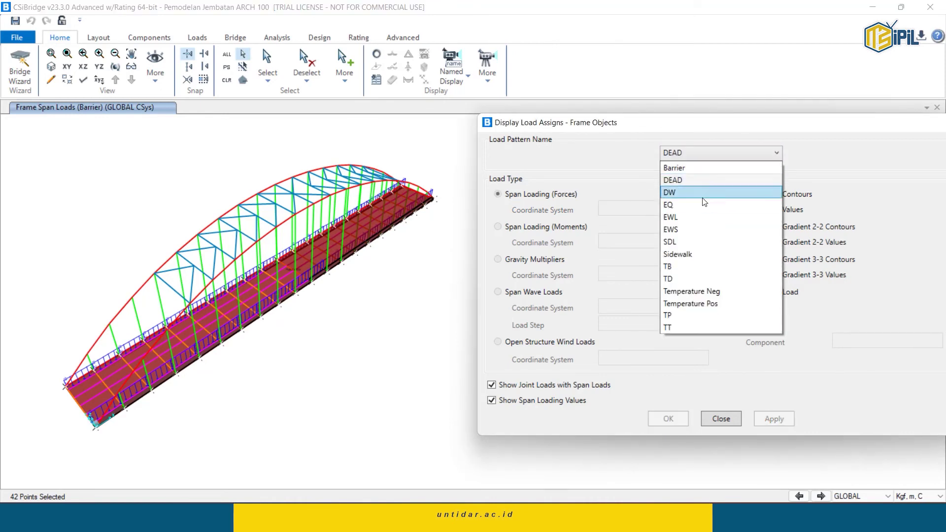
{"action": "left_click", "coordinate": [722, 156]}
{"action": "scroll", "coordinate": [720, 156], "scroll_direction": "down", "scroll_amount": 3}
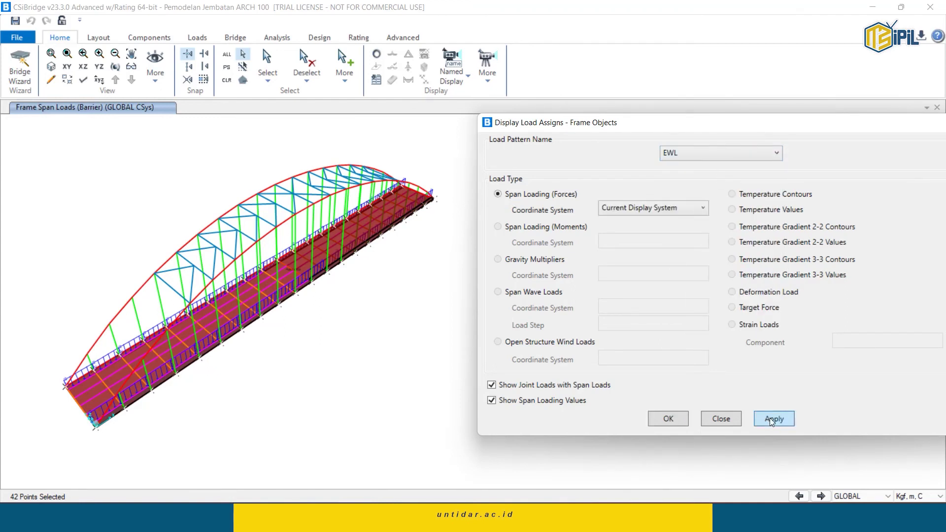
{"action": "left_click", "coordinate": [772, 421]}
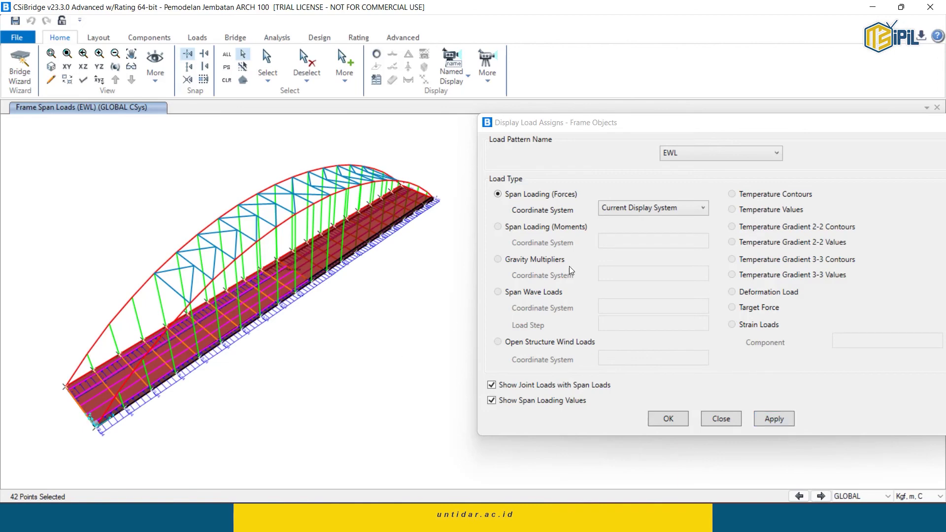
Display the frame span loading forces of the load pattern EWS on the bridge.
{"action": "left_click", "coordinate": [736, 154]}
{"action": "left_click", "coordinate": [735, 154]}
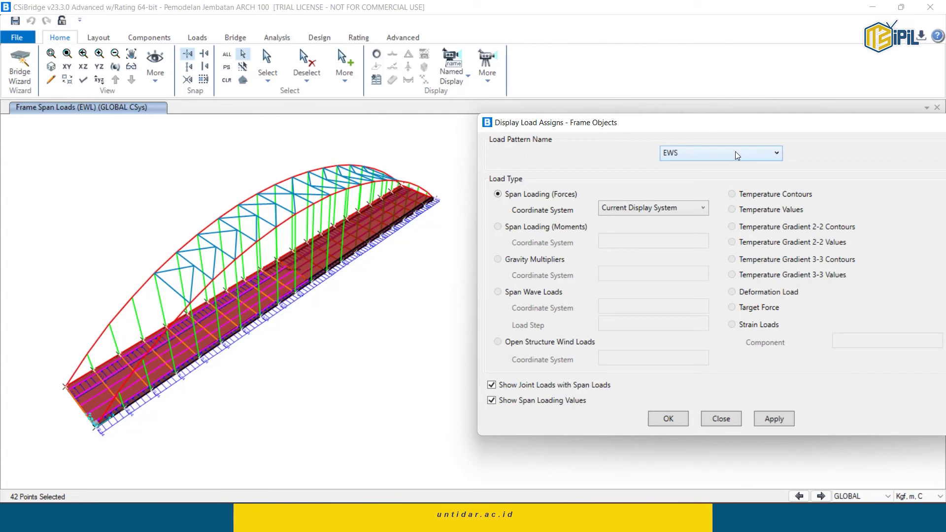
{"action": "left_click", "coordinate": [777, 418]}
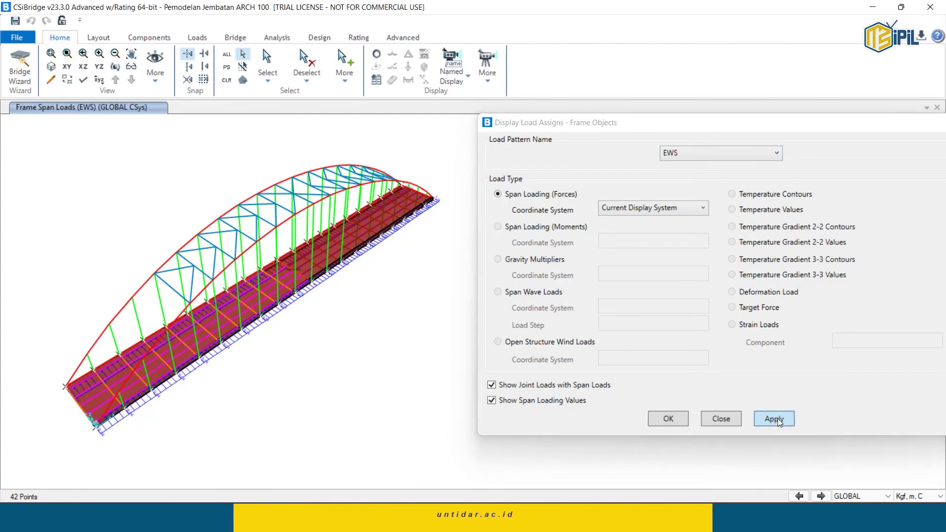
Display the frame span loading forces of the load pattern TD on the bridge.
{"action": "left_click", "coordinate": [732, 152]}
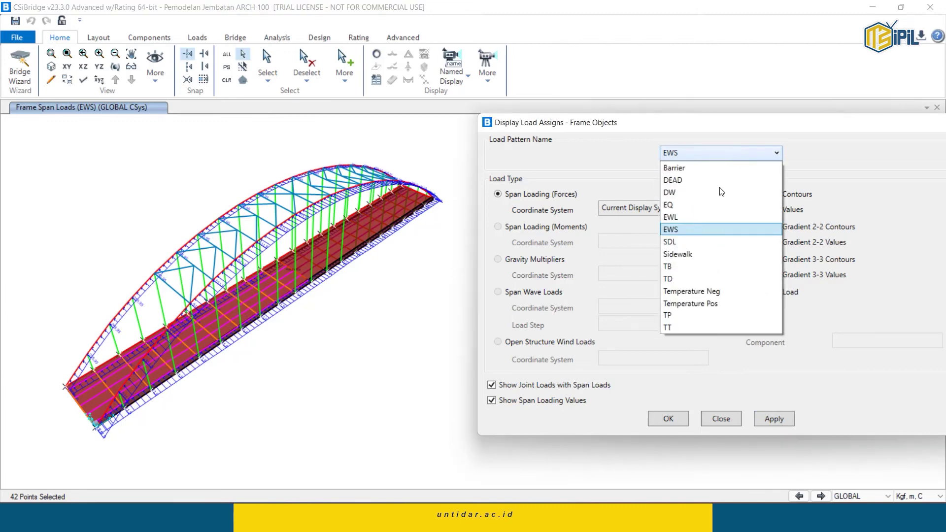
{"action": "left_click", "coordinate": [693, 236]}
{"action": "key", "text": "Down"}
{"action": "key", "text": "Down"}
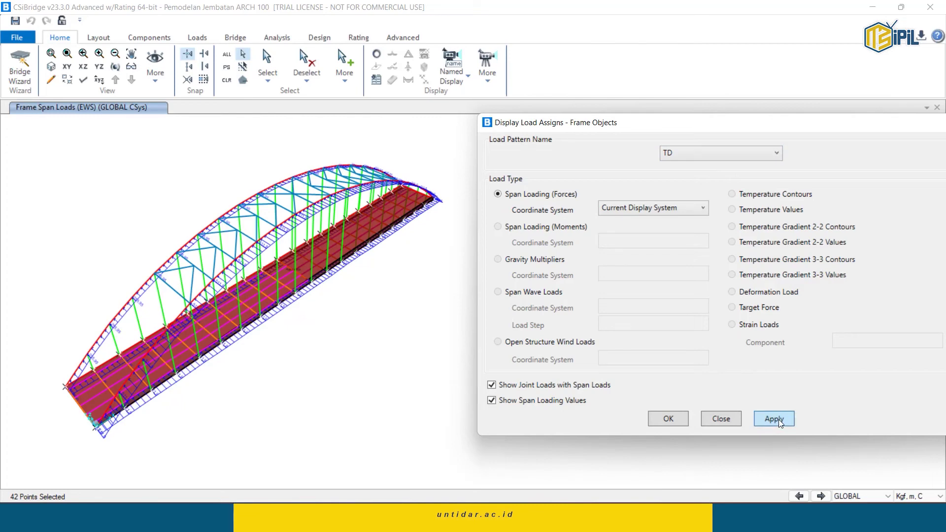
{"action": "left_click", "coordinate": [778, 419]}
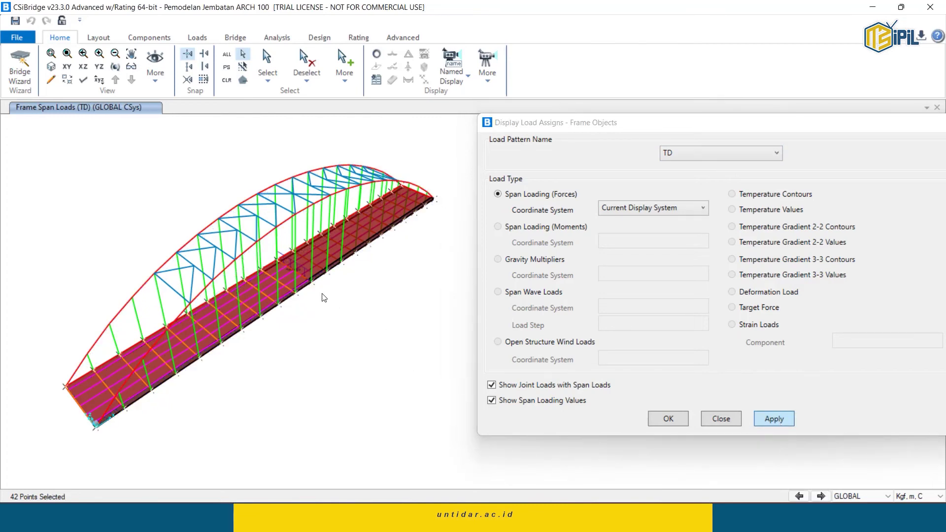
Check the load patterns TP and TT for assigned frame loads and close the frame load display settings.
{"action": "left_click", "coordinate": [696, 152]}
{"action": "left_click", "coordinate": [705, 316]}
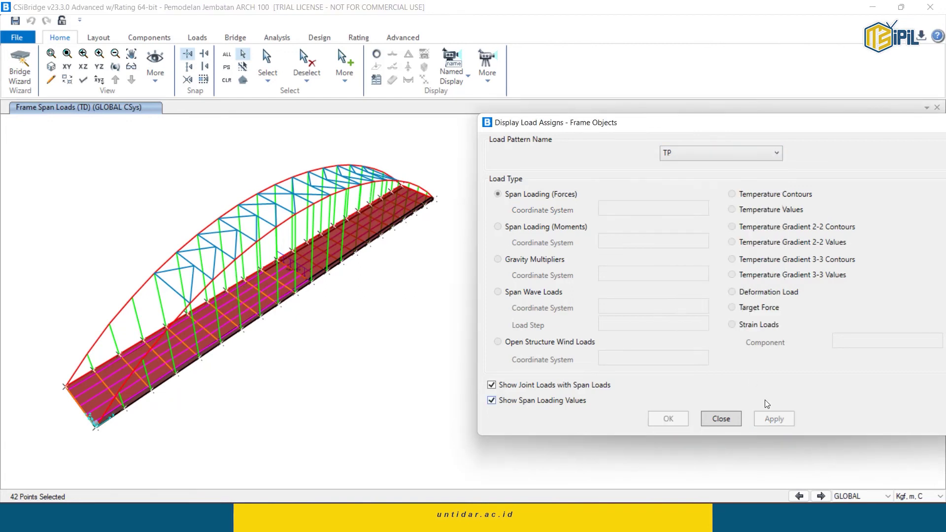
{"action": "left_click", "coordinate": [698, 157]}
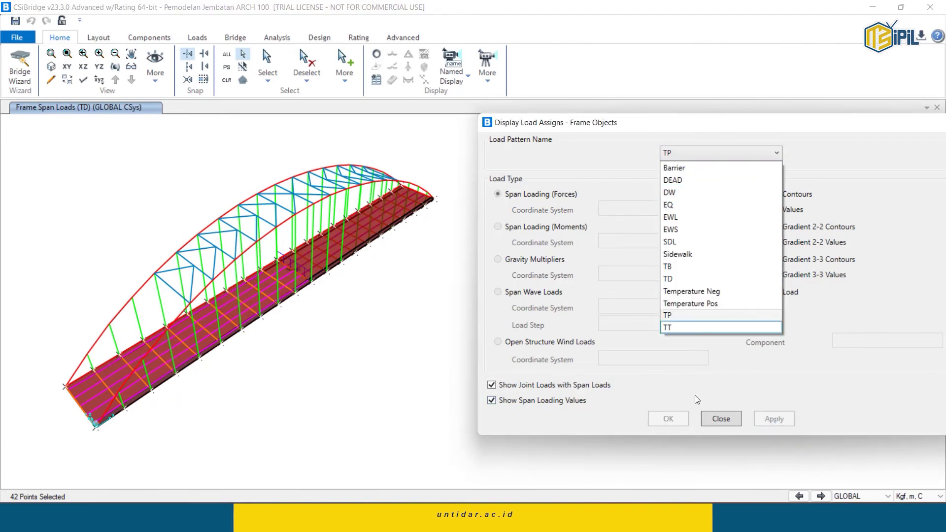
{"action": "left_click", "coordinate": [686, 330]}
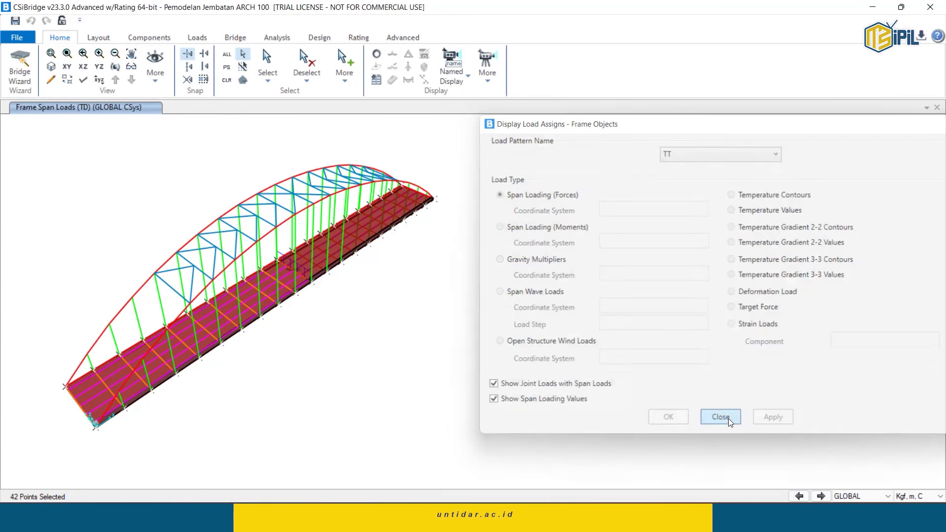
{"action": "left_click", "coordinate": [729, 419]}
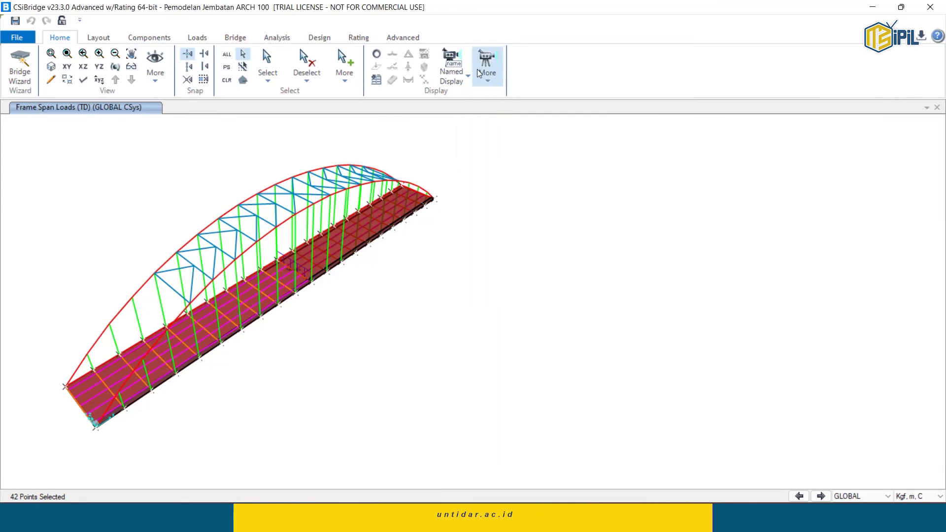
Show the deck in XY plan view with the TD area loads as Uniform Load to Frame Values, moving the dialog clear of the deck.
{"action": "left_click", "coordinate": [489, 79]}
{"action": "left_click", "coordinate": [490, 81]}
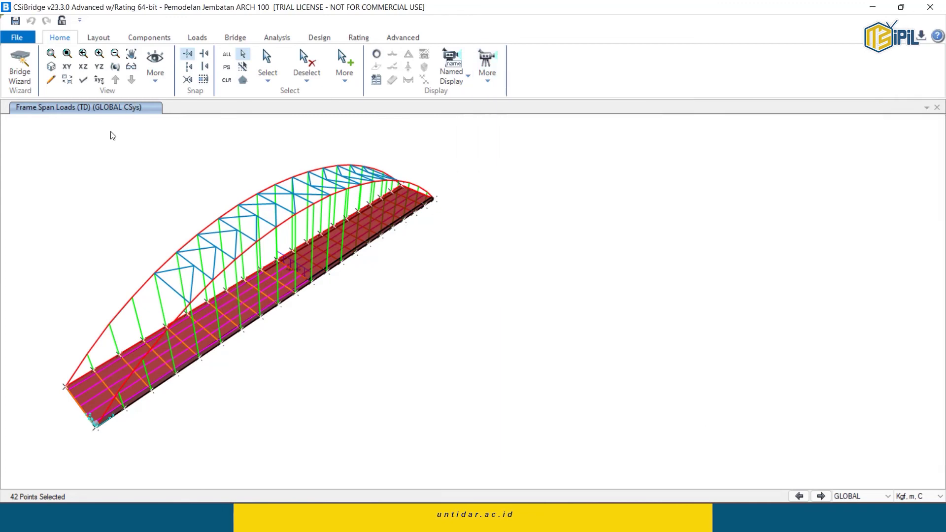
{"action": "left_click", "coordinate": [68, 68]}
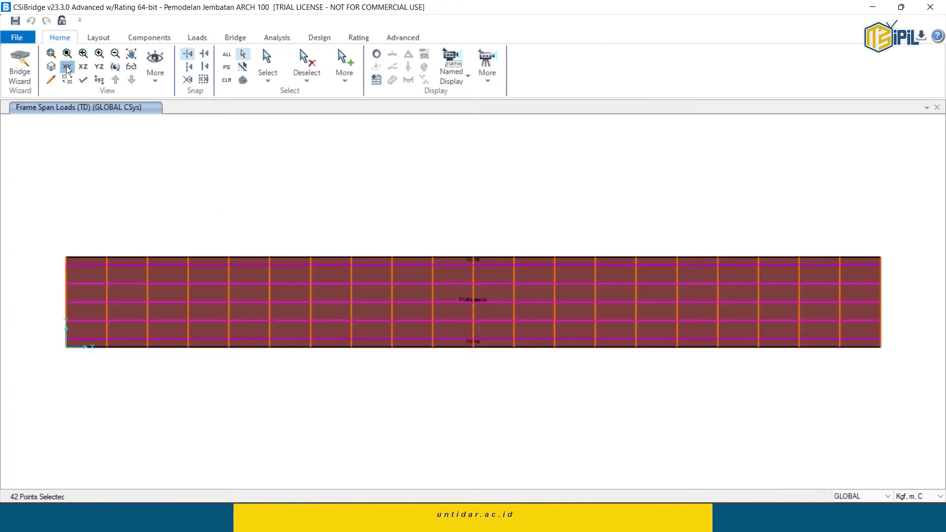
{"action": "left_click", "coordinate": [488, 75]}
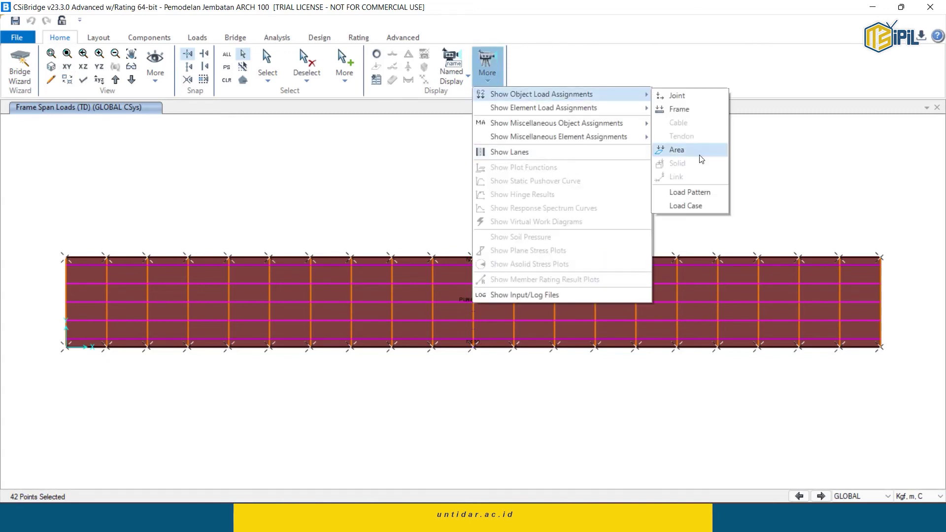
{"action": "left_click", "coordinate": [700, 152]}
{"action": "left_click", "coordinate": [668, 143]}
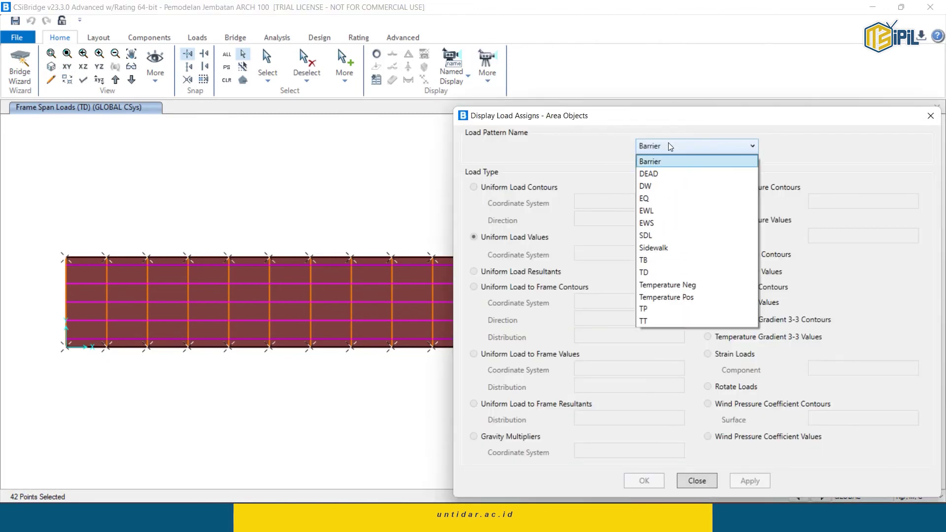
{"action": "left_click", "coordinate": [696, 274]}
{"action": "left_click", "coordinate": [750, 481]}
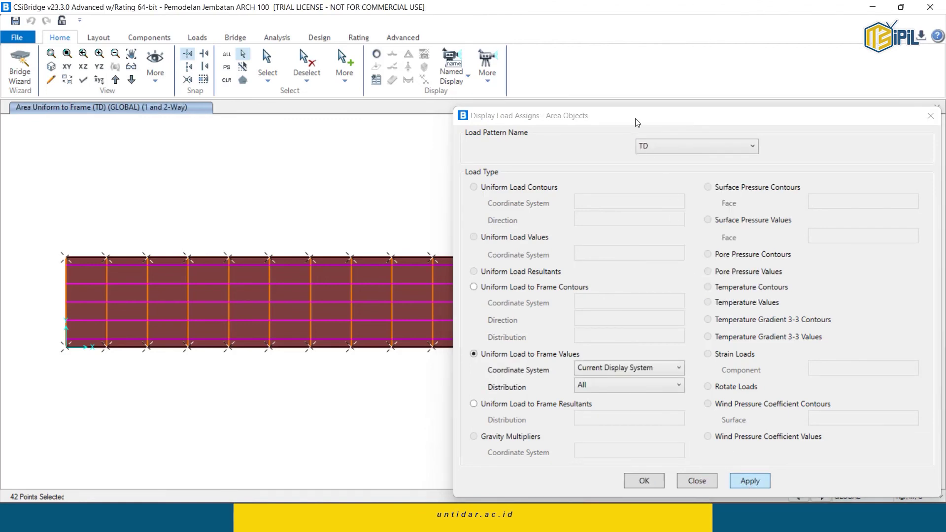
{"action": "left_click_drag", "start_coordinate": [720, 119], "coordinate": [842, 109]}
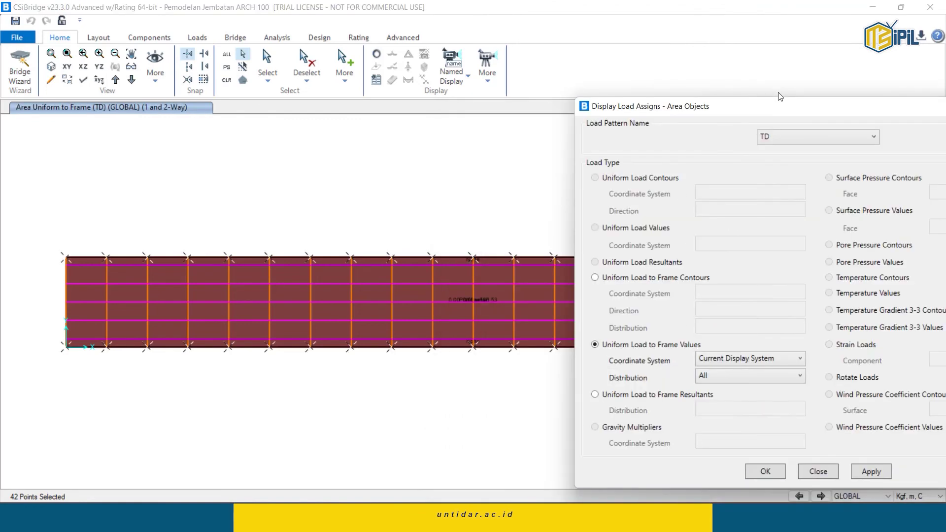
Display the SDL area loads as Uniform Load to Frame Values on the deck and close the area load display settings.
{"action": "left_click", "coordinate": [822, 141]}
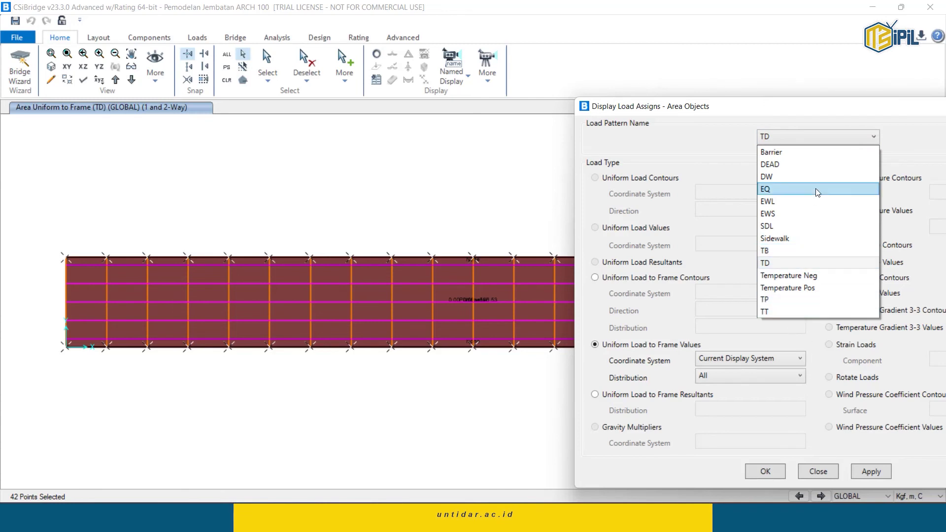
{"action": "left_click", "coordinate": [784, 227]}
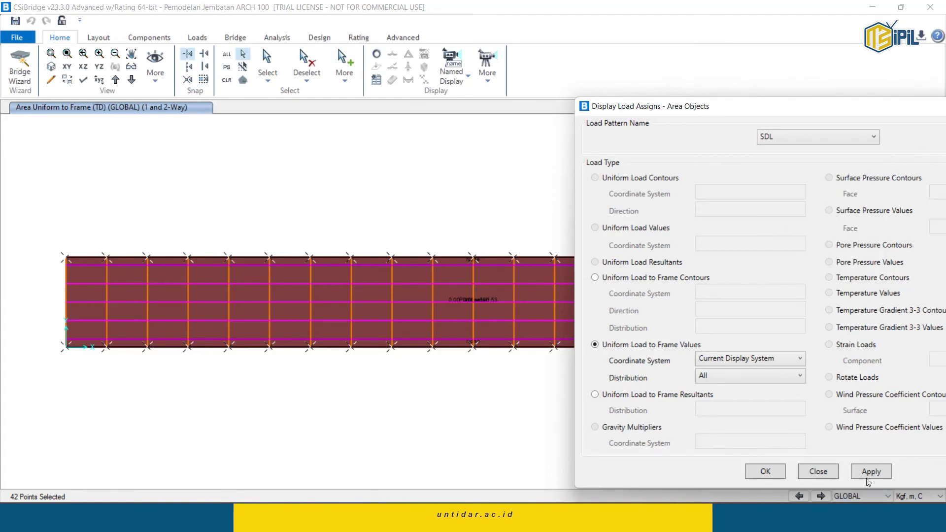
{"action": "left_click", "coordinate": [871, 471]}
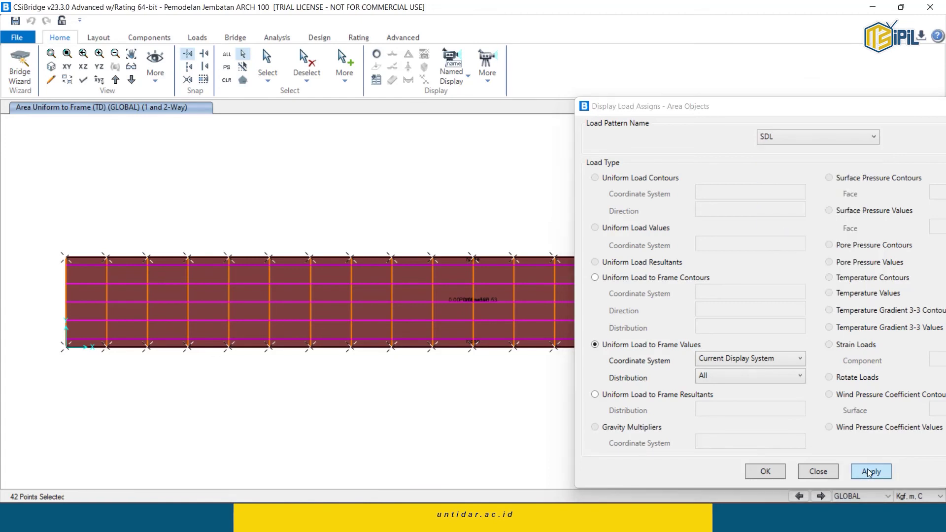
{"action": "left_click", "coordinate": [759, 474]}
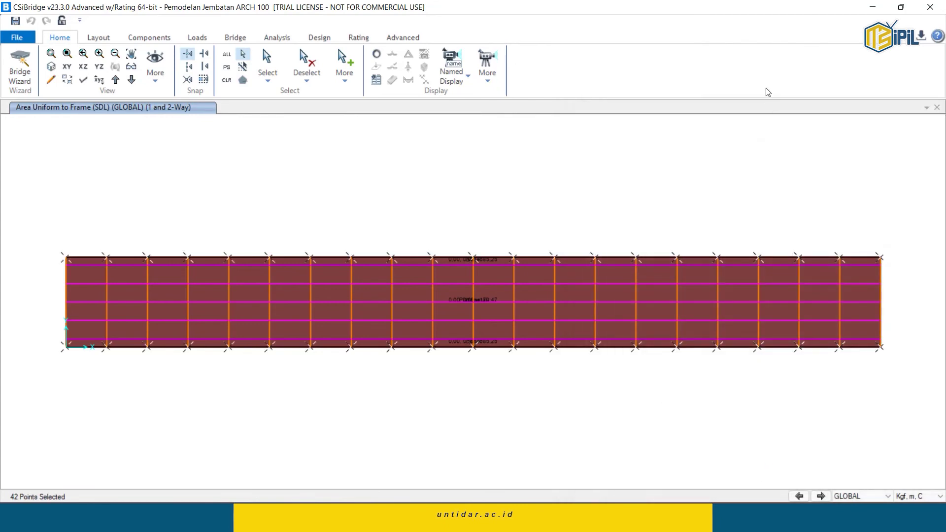
Return to the 3-D view and set the view type to Extrude, with objects coloured by sections.
{"action": "left_click", "coordinate": [51, 67]}
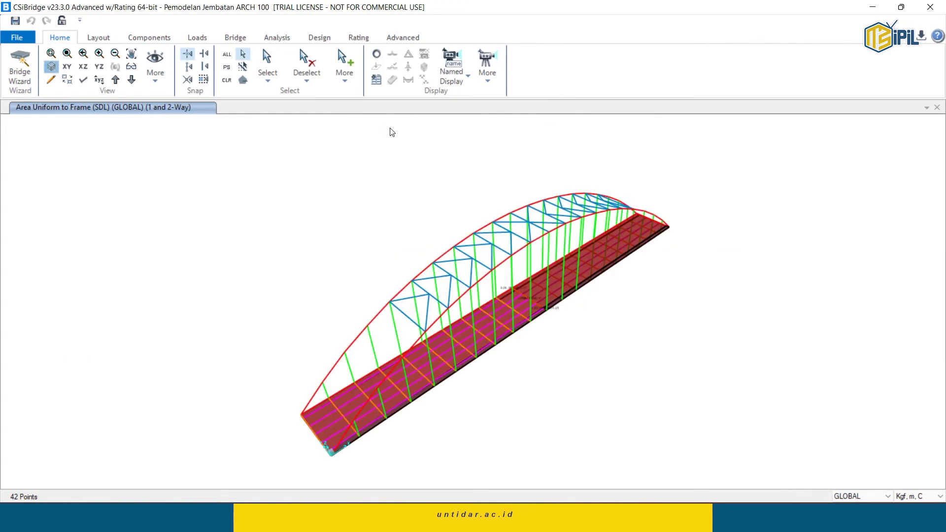
{"action": "left_click", "coordinate": [784, 49]}
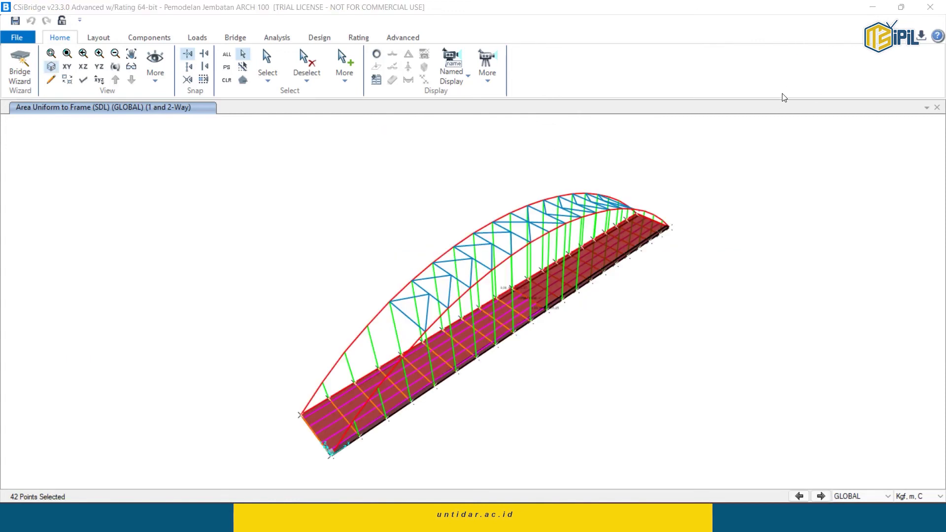
{"action": "left_click", "coordinate": [83, 79]}
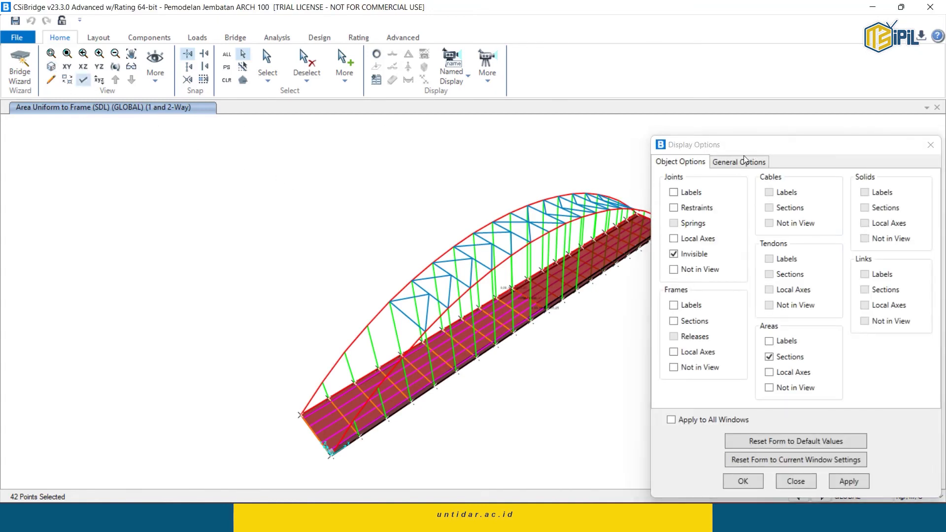
{"action": "left_click", "coordinate": [741, 161]}
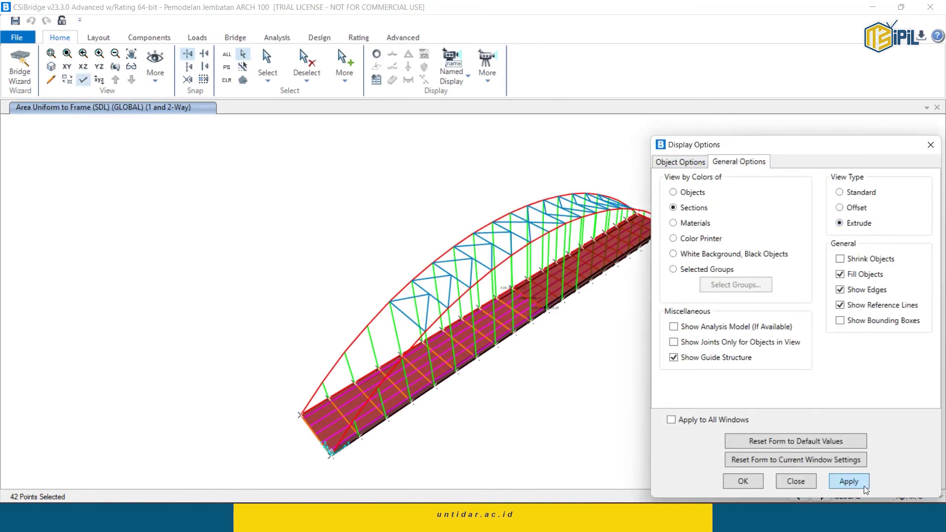
{"action": "left_click", "coordinate": [850, 484]}
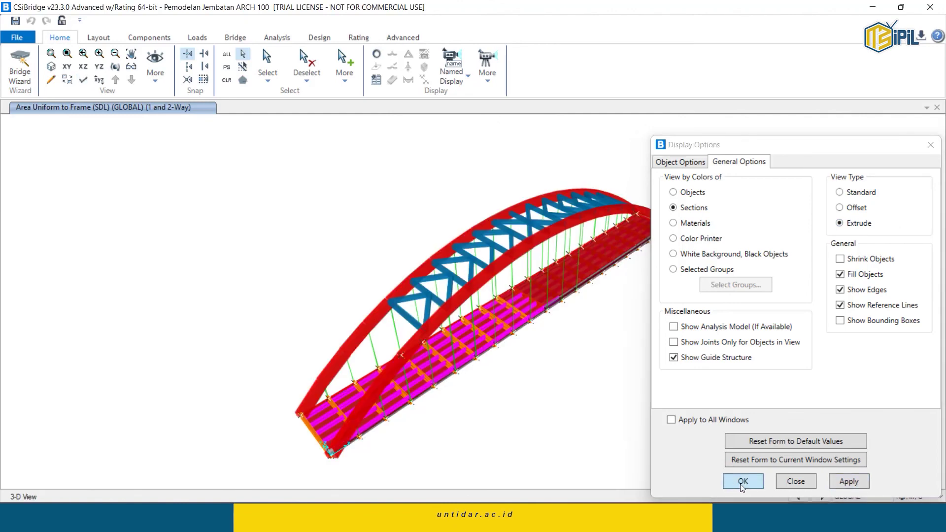
{"action": "left_click", "coordinate": [746, 482]}
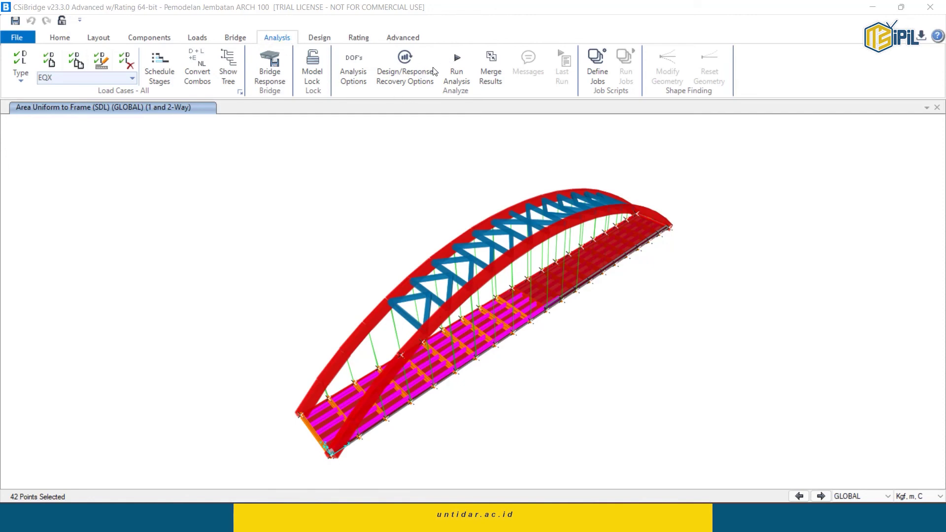
Run the analysis for all load cases, and start and stop the animation of the DEAD deformed shape.
{"action": "left_click", "coordinate": [456, 60]}
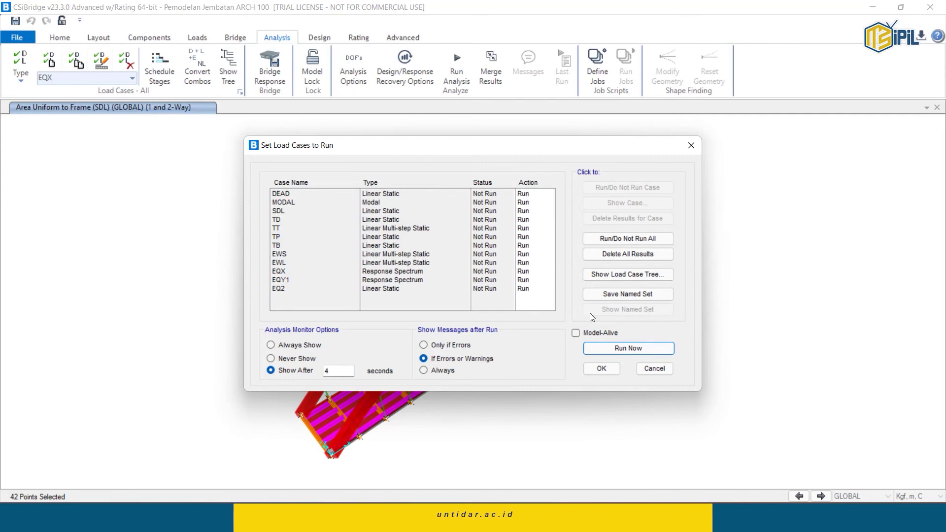
{"action": "left_click", "coordinate": [635, 348]}
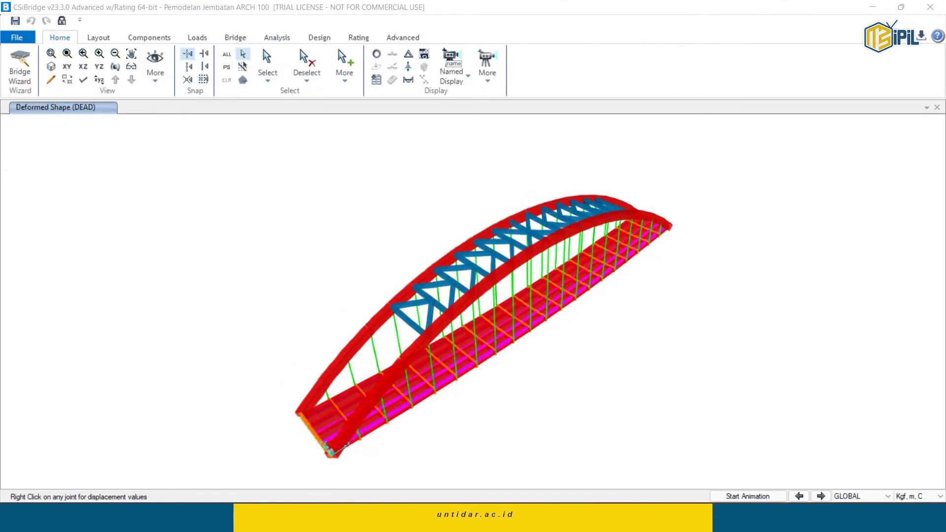
{"action": "left_click", "coordinate": [736, 495]}
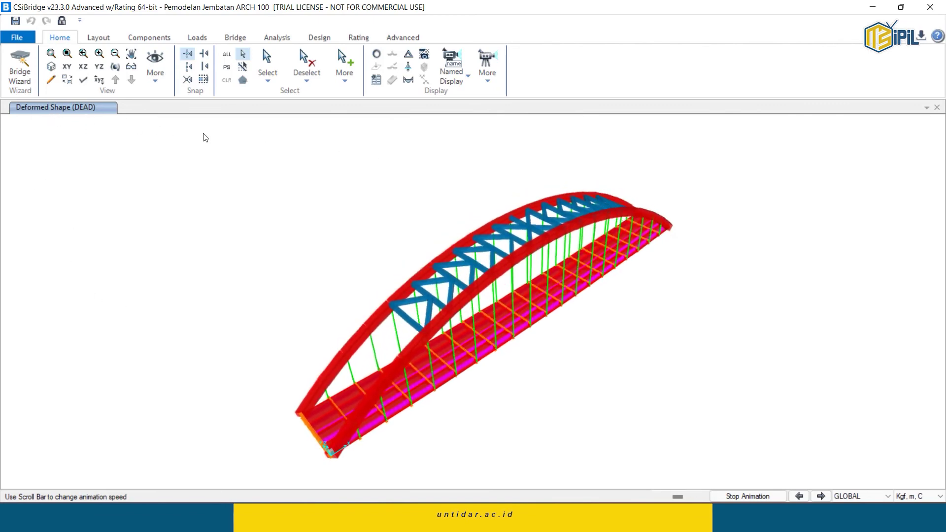
{"action": "left_click", "coordinate": [752, 495]}
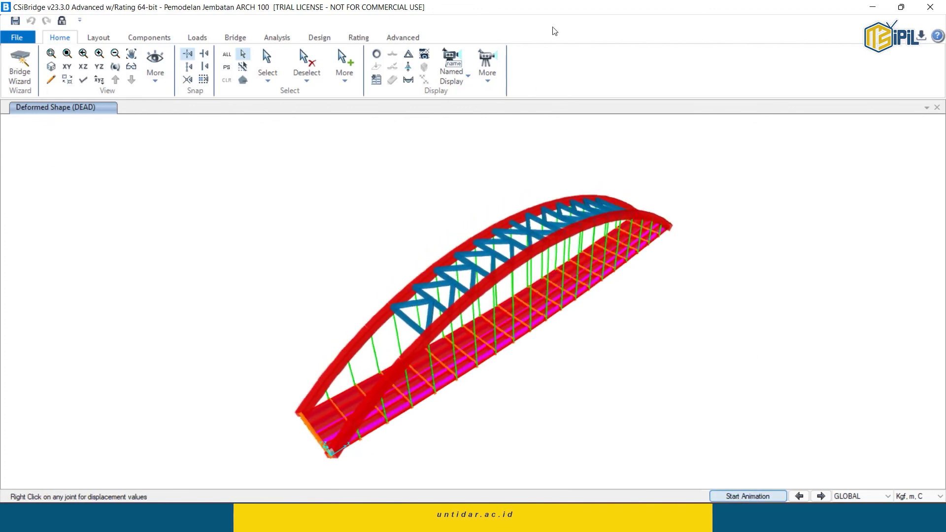
Display the deformed shape for the Kuat 1 combination at step 1, and stop its animation.
{"action": "left_click", "coordinate": [408, 60]}
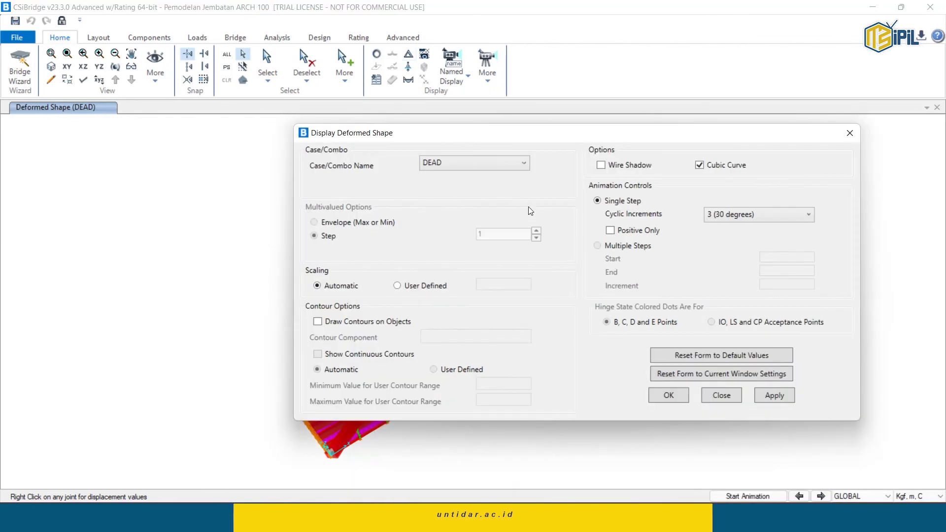
{"action": "left_click", "coordinate": [452, 164]}
{"action": "scroll", "coordinate": [463, 217], "scroll_direction": "down", "scroll_amount": 2}
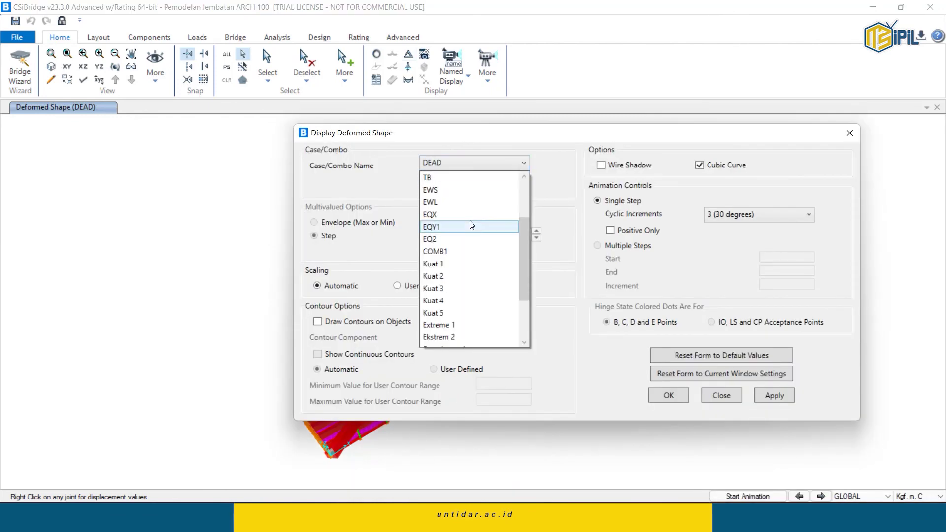
{"action": "left_click", "coordinate": [462, 266]}
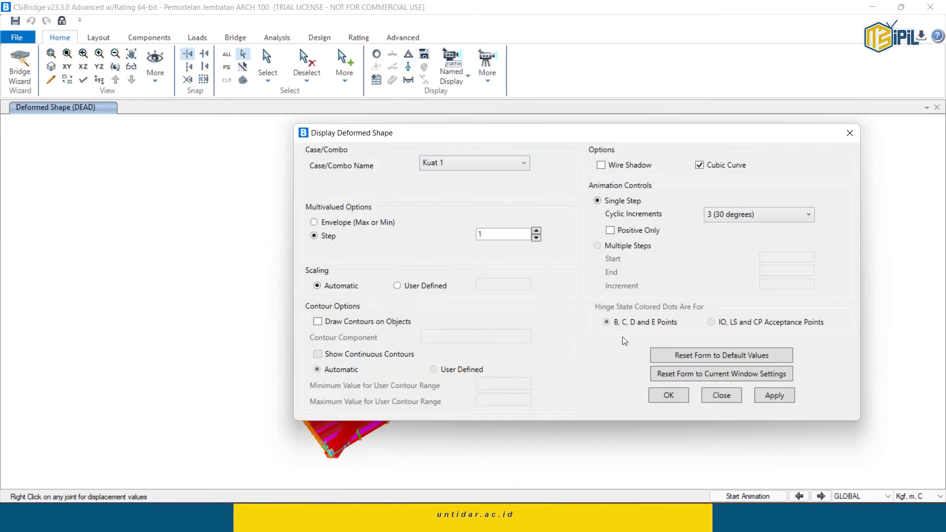
{"action": "left_click", "coordinate": [764, 397]}
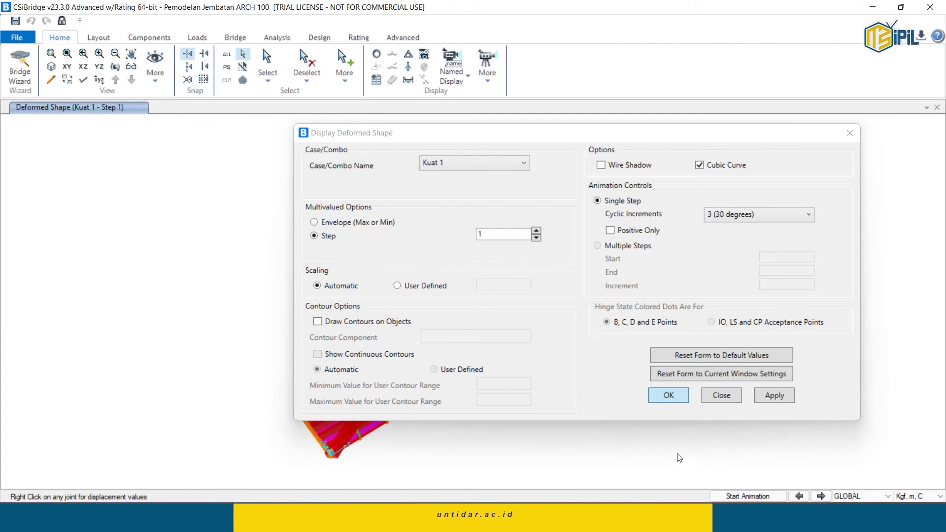
{"action": "left_click", "coordinate": [667, 397]}
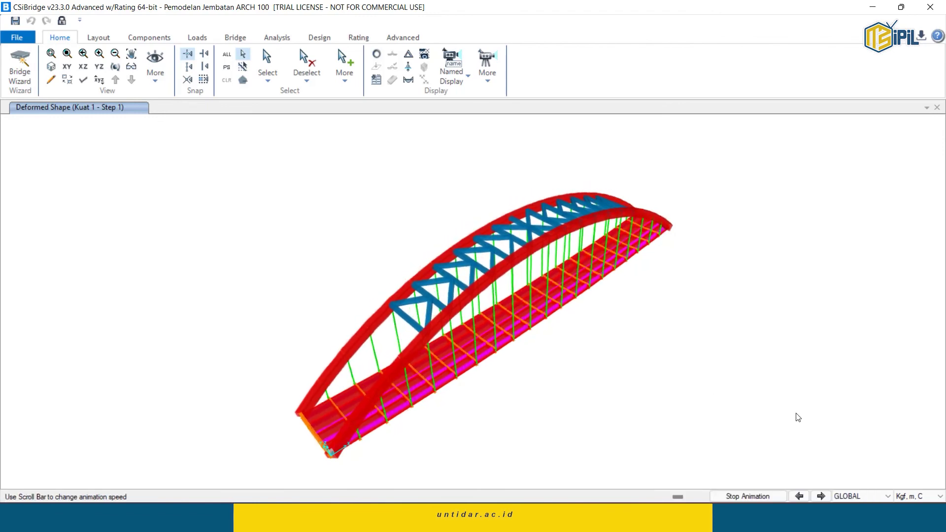
{"action": "left_click", "coordinate": [758, 497]}
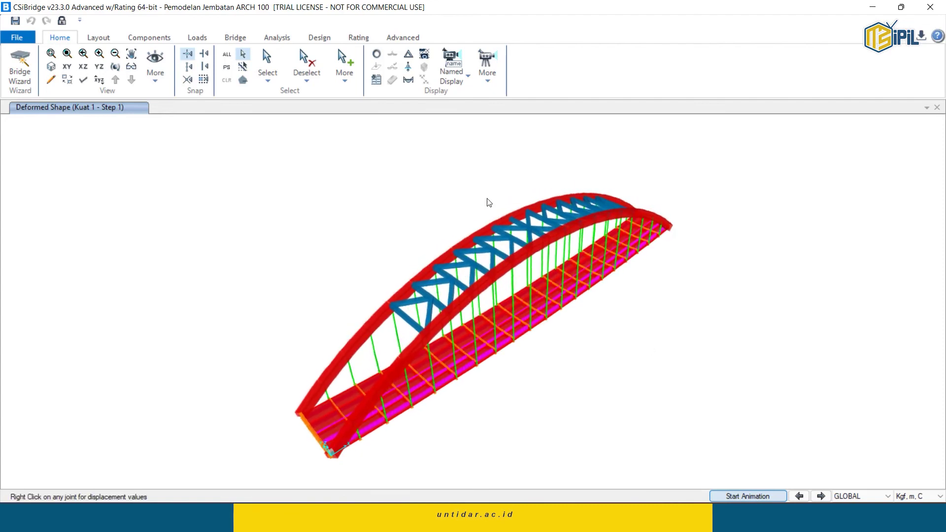
Display the joint reactions for the Daya Layan 1 combination at step 1 as arrows.
{"action": "left_click", "coordinate": [407, 67]}
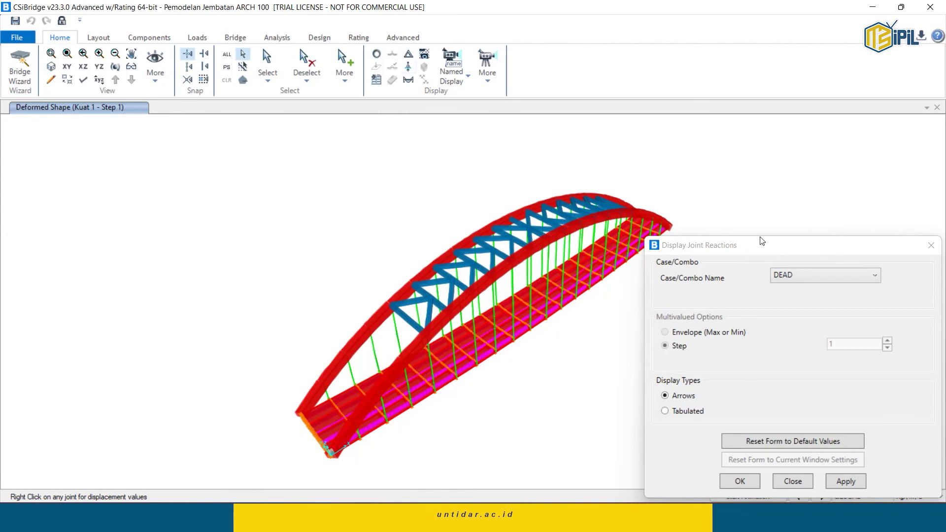
{"action": "left_click", "coordinate": [686, 197]}
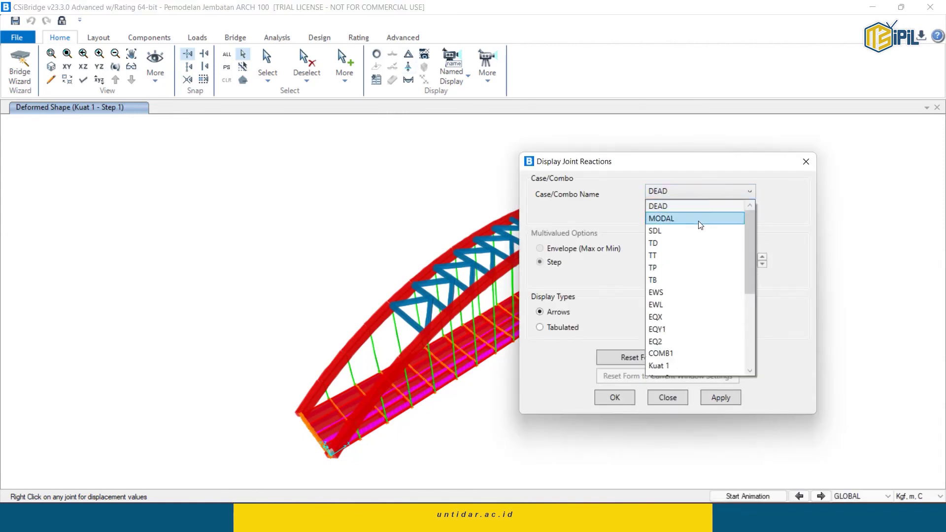
{"action": "scroll", "coordinate": [697, 220], "scroll_direction": "down", "scroll_amount": 3}
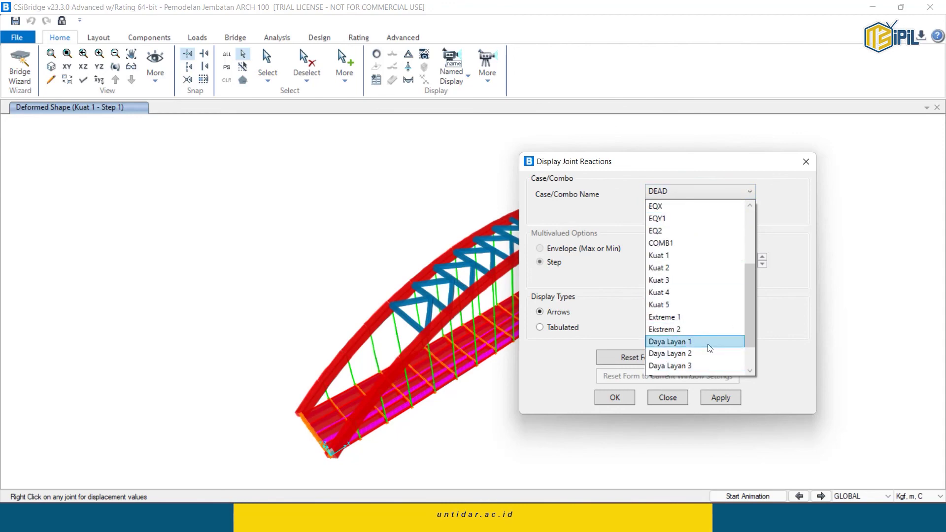
{"action": "left_click", "coordinate": [706, 343]}
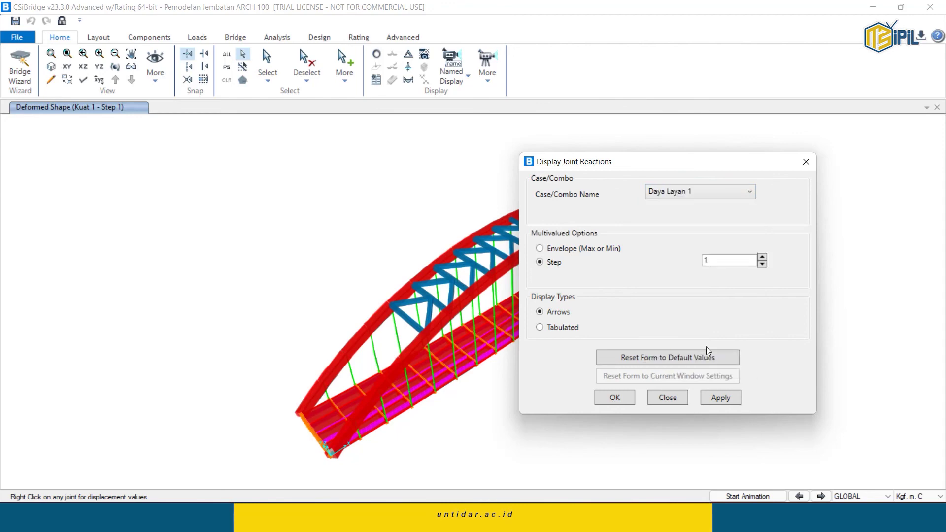
{"action": "left_click", "coordinate": [720, 398]}
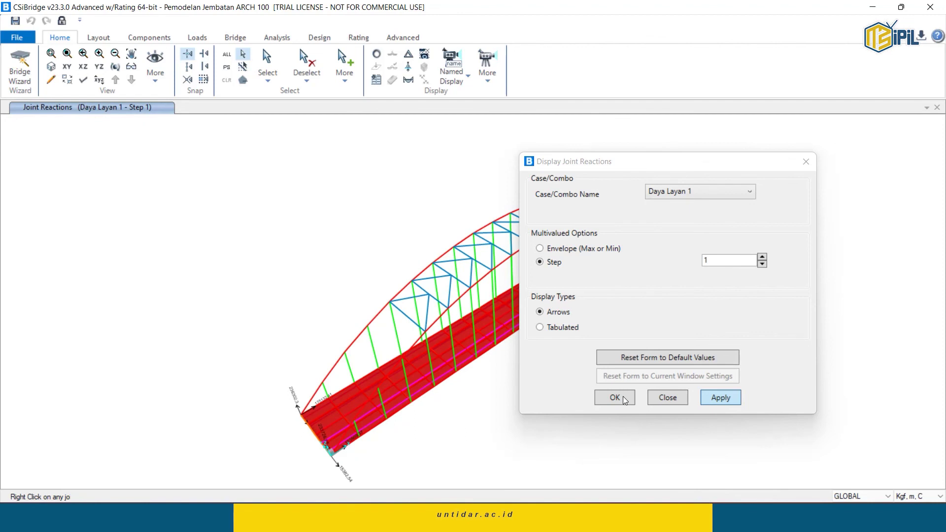
{"action": "left_click", "coordinate": [600, 402]}
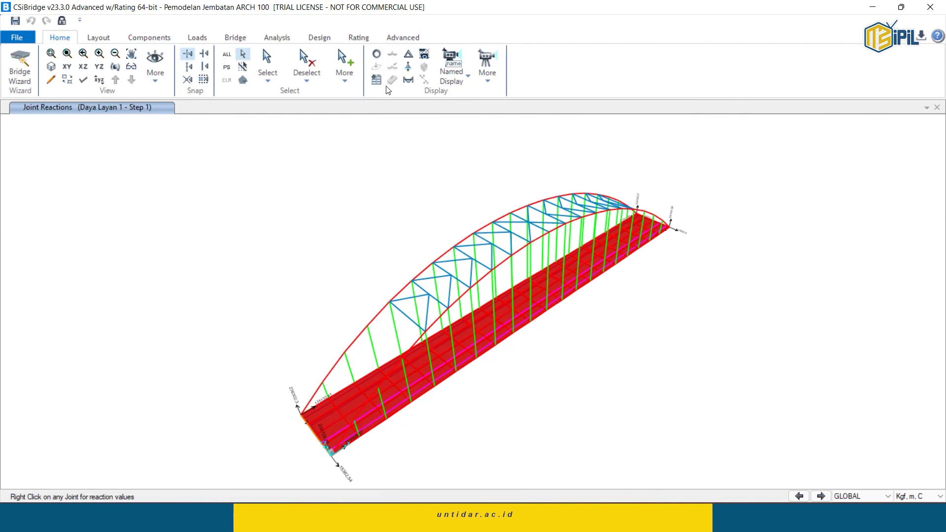
Display the frames' axial force as a filled diagram for the Kuat 1 combination at step 1, and close the display settings.
{"action": "left_click", "coordinate": [408, 80]}
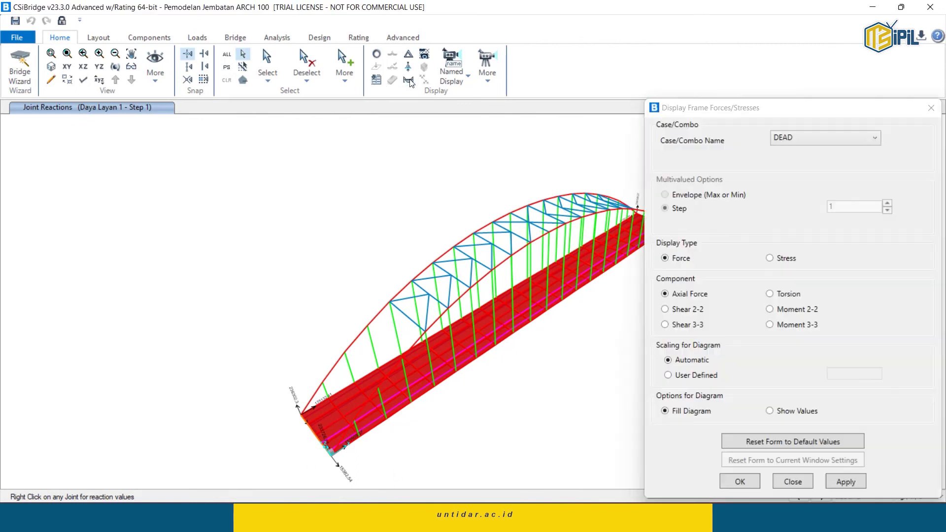
{"action": "left_click_drag", "start_coordinate": [754, 109], "coordinate": [689, 84]}
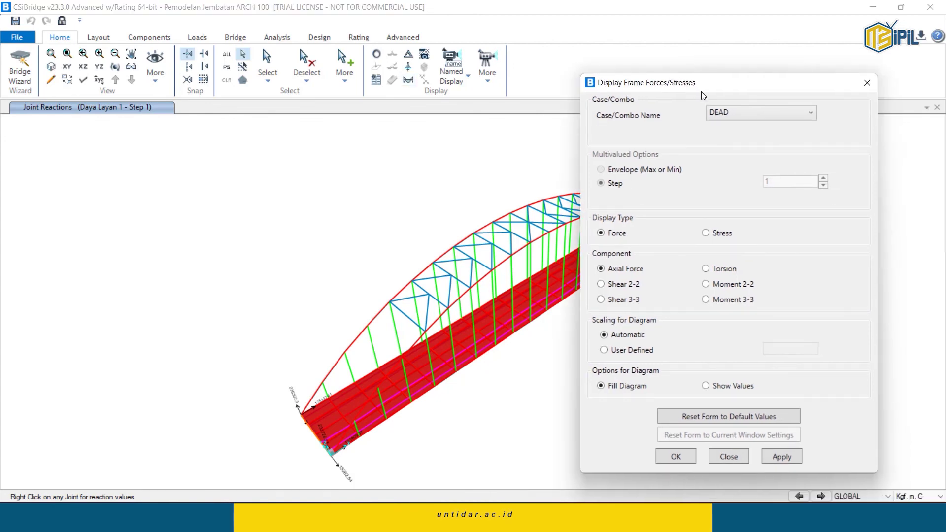
{"action": "left_click", "coordinate": [773, 120]}
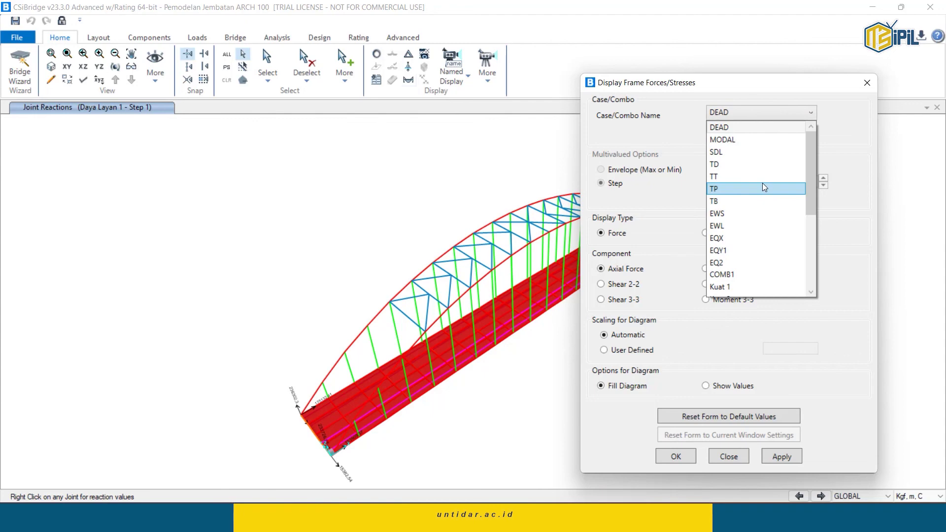
{"action": "scroll", "coordinate": [759, 232], "scroll_direction": "down", "scroll_amount": 2}
{"action": "scroll", "coordinate": [753, 250], "scroll_direction": "down", "scroll_amount": 1}
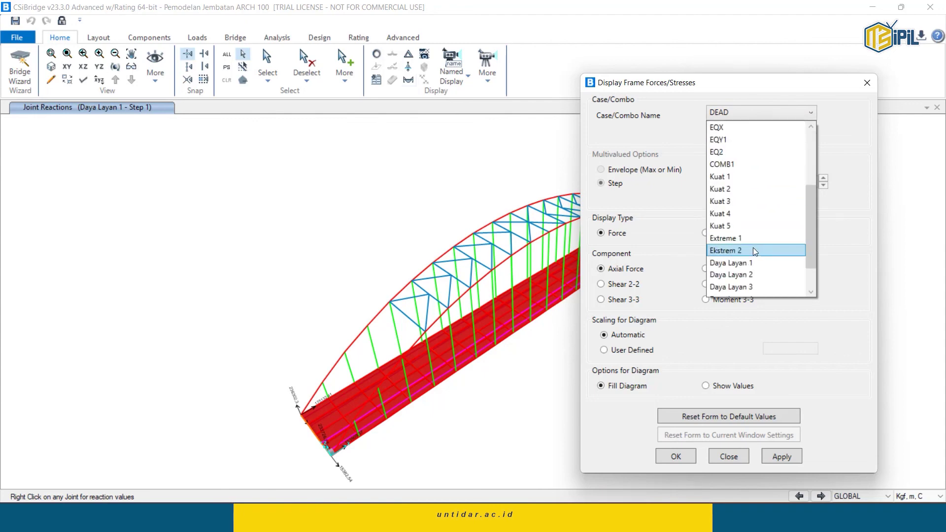
{"action": "left_click", "coordinate": [753, 184]}
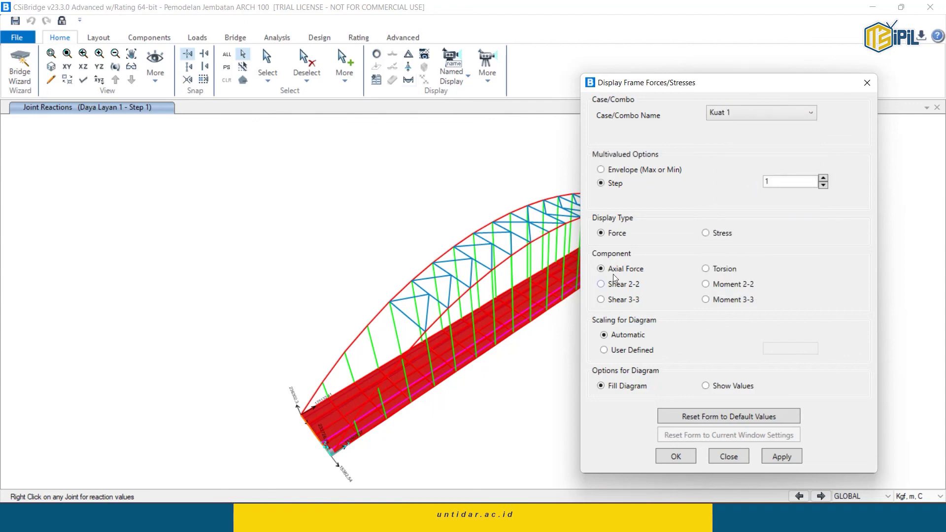
{"action": "left_click", "coordinate": [781, 457]}
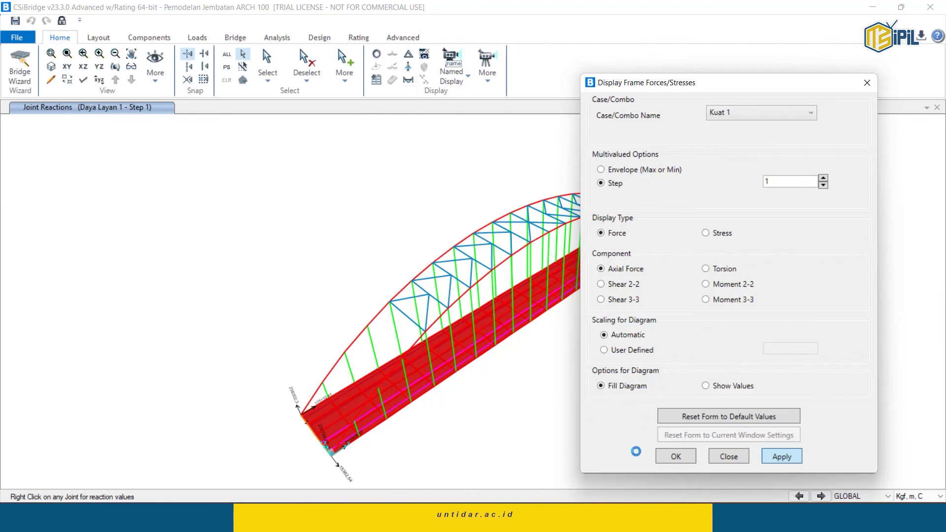
{"action": "left_click", "coordinate": [681, 458]}
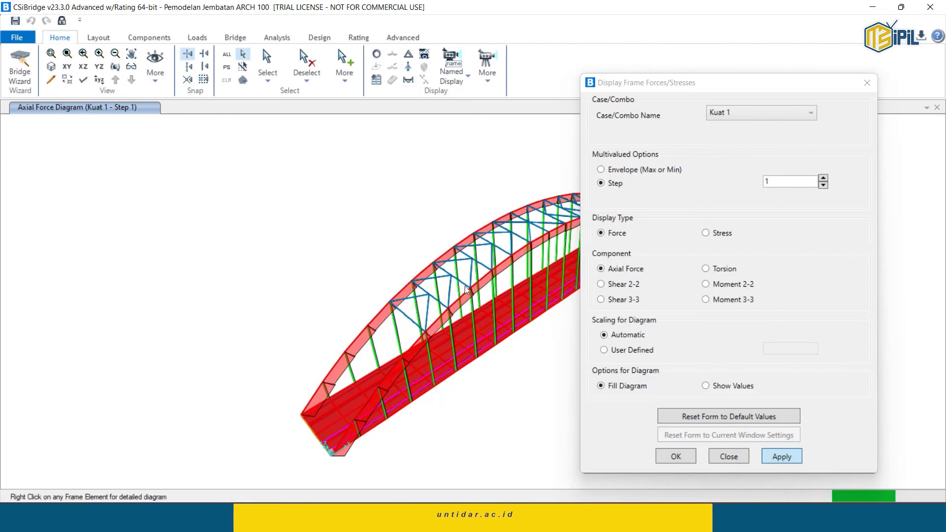
{"action": "middle_click_drag", "start_coordinate": [412, 191], "coordinate": [224, 166]}
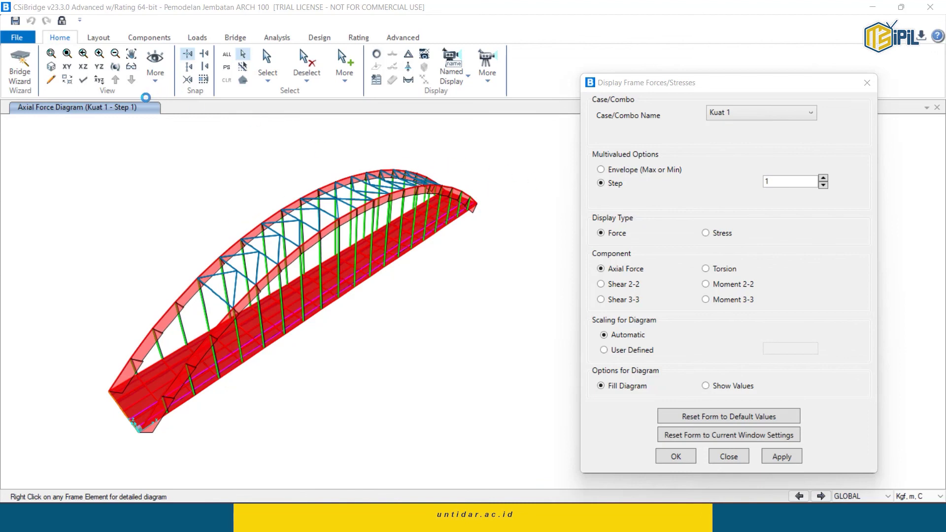
{"action": "left_click", "coordinate": [85, 66]}
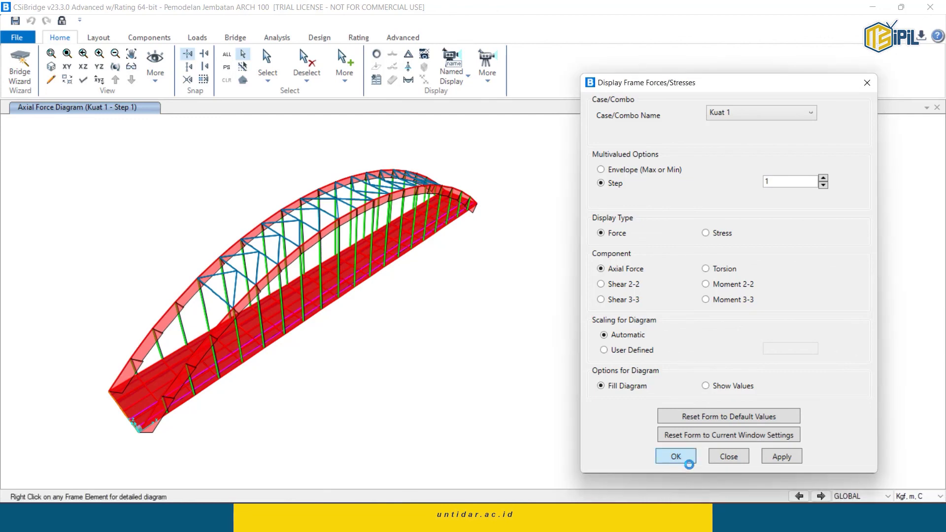
{"action": "left_click", "coordinate": [668, 457]}
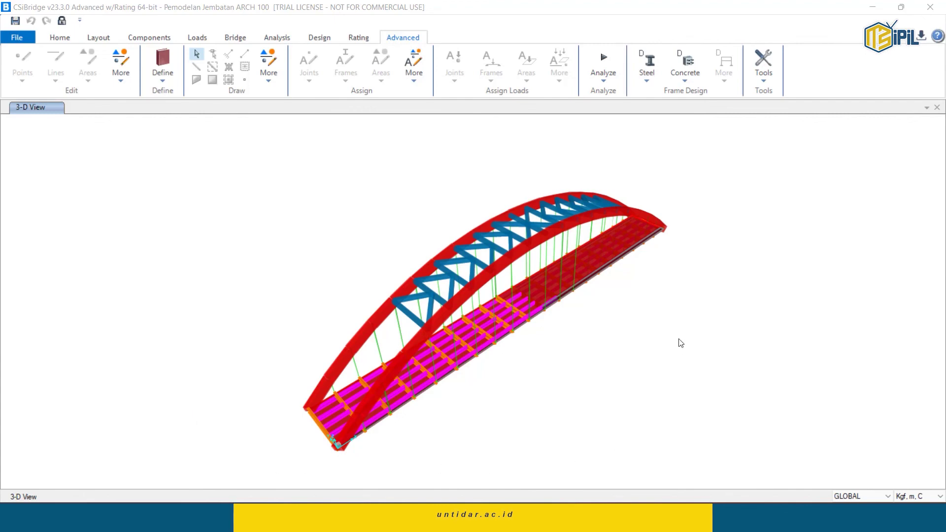
Select AASHTO LRFD 2020 as the design code in the steel frame design preferences and accept them.
{"action": "left_click", "coordinate": [647, 79]}
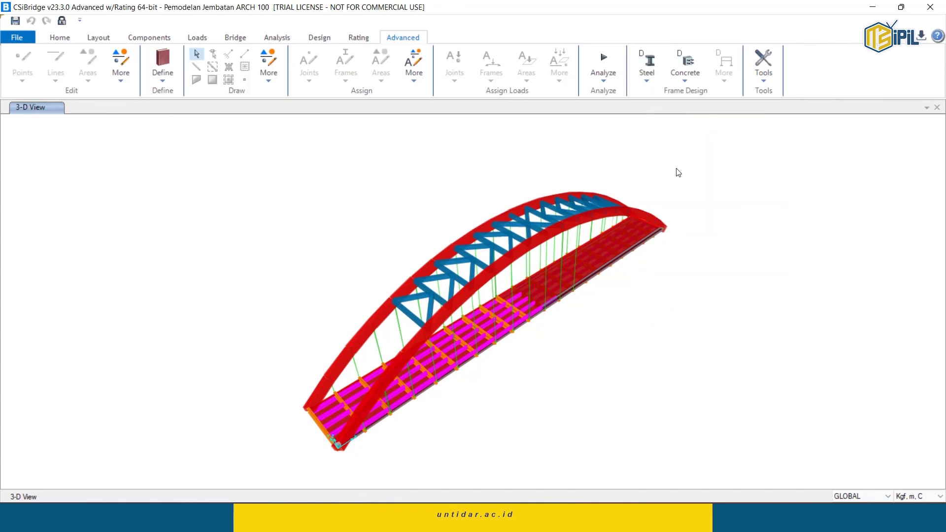
{"action": "left_click", "coordinate": [673, 182]}
{"action": "left_click", "coordinate": [648, 82]}
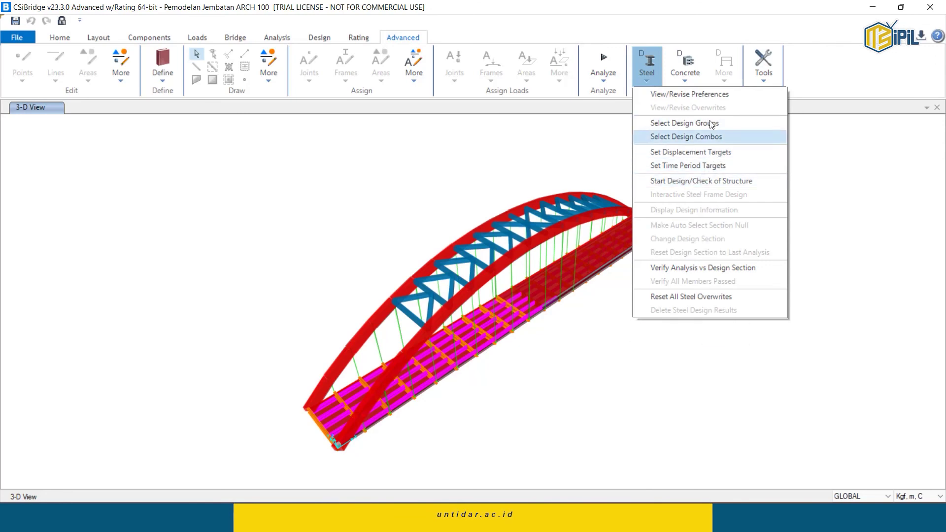
{"action": "left_click", "coordinate": [709, 97]}
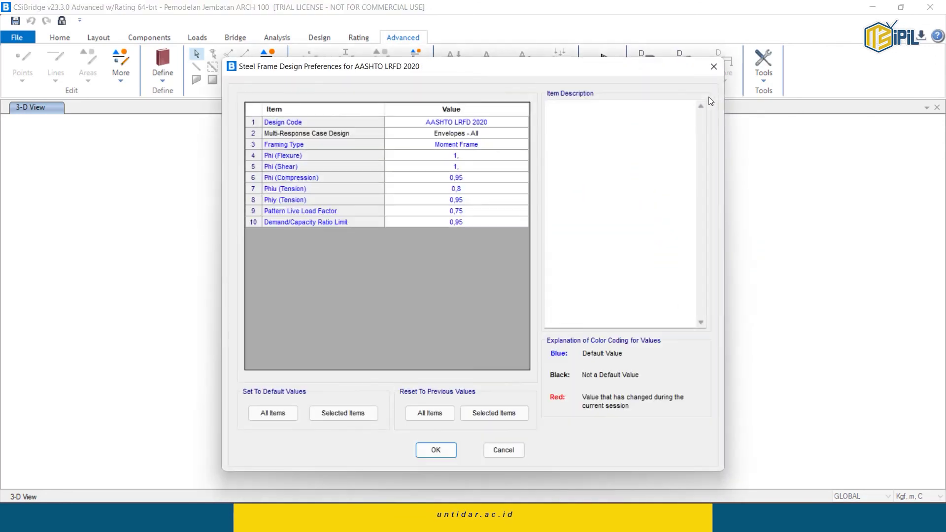
{"action": "left_click", "coordinate": [512, 124]}
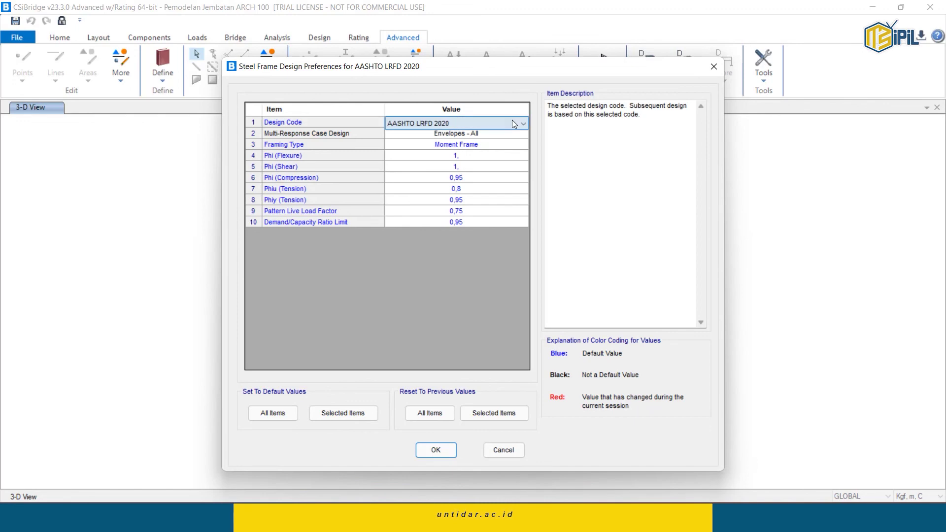
{"action": "left_click", "coordinate": [513, 125]}
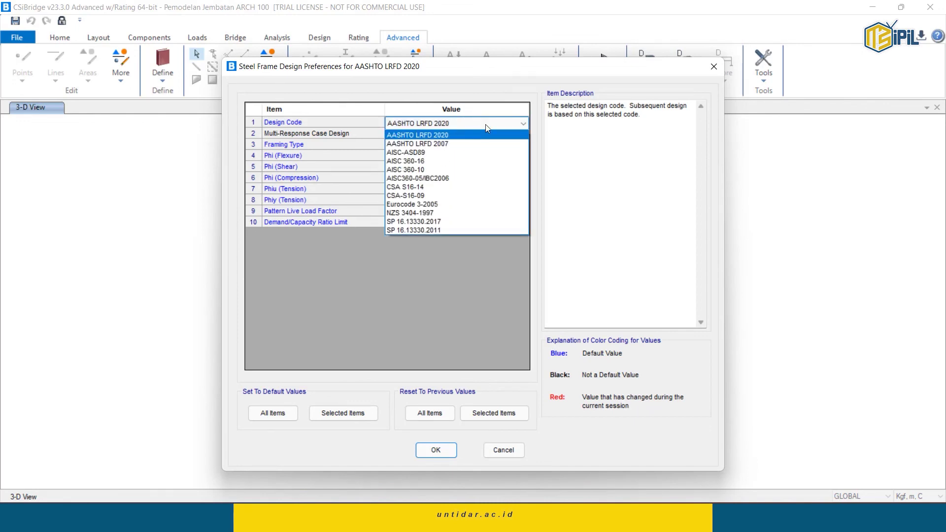
{"action": "left_click", "coordinate": [457, 135]}
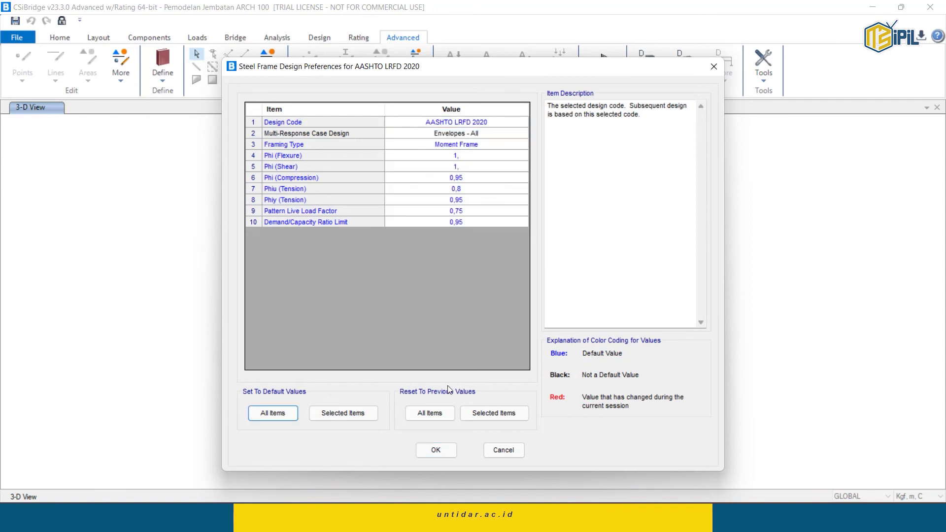
{"action": "left_click", "coordinate": [436, 449]}
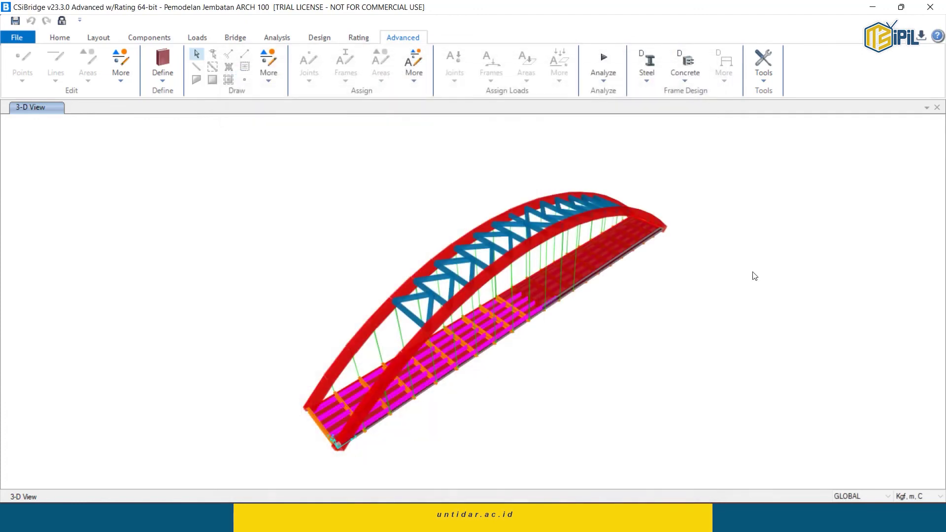
Start the steel design/check of the structure, and return to the undeformed 3-D view.
{"action": "left_click", "coordinate": [649, 69]}
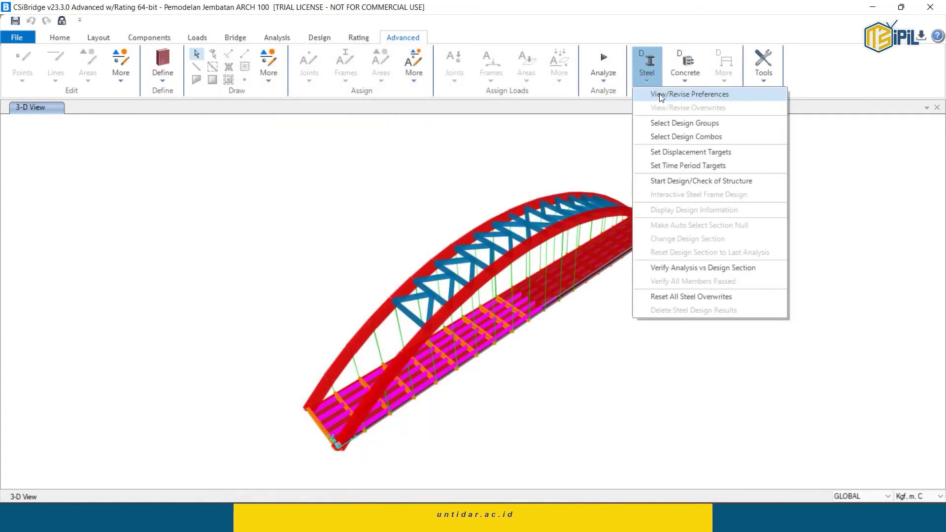
{"action": "left_click", "coordinate": [697, 181]}
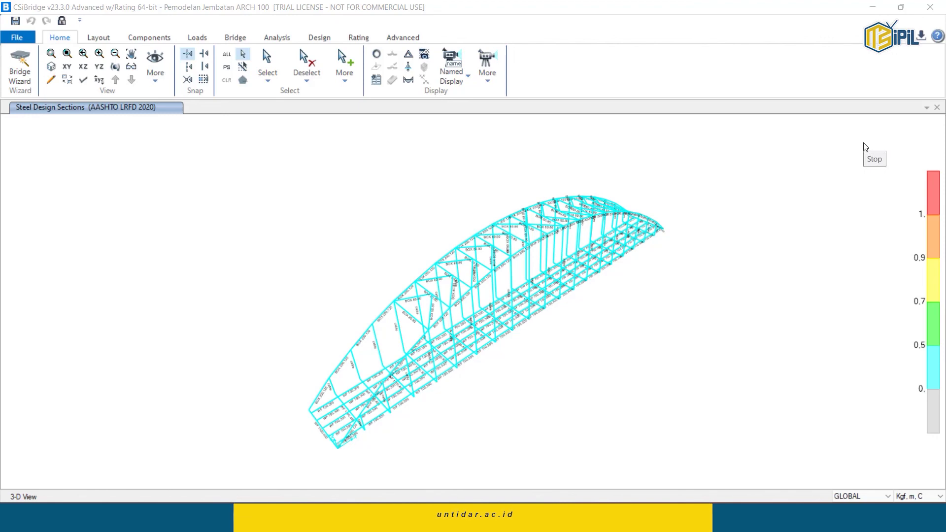
{"action": "key", "text": "F4"}
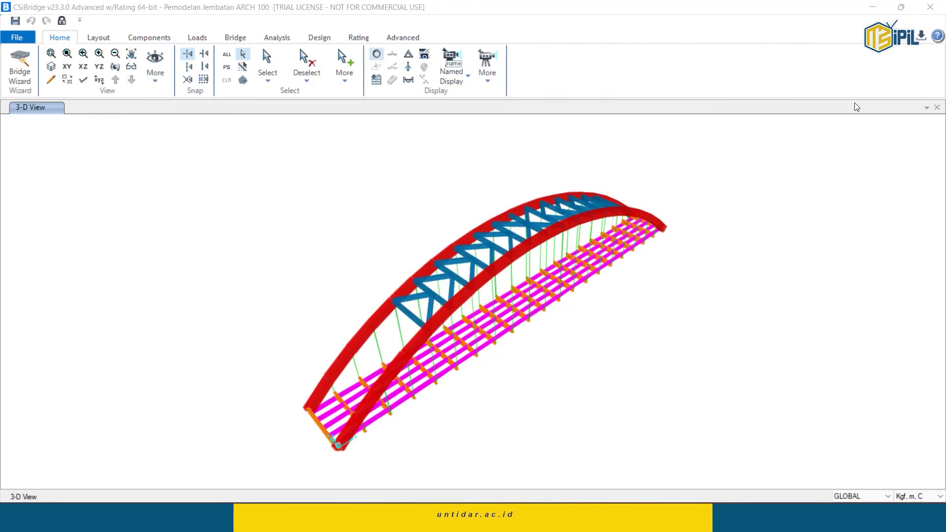